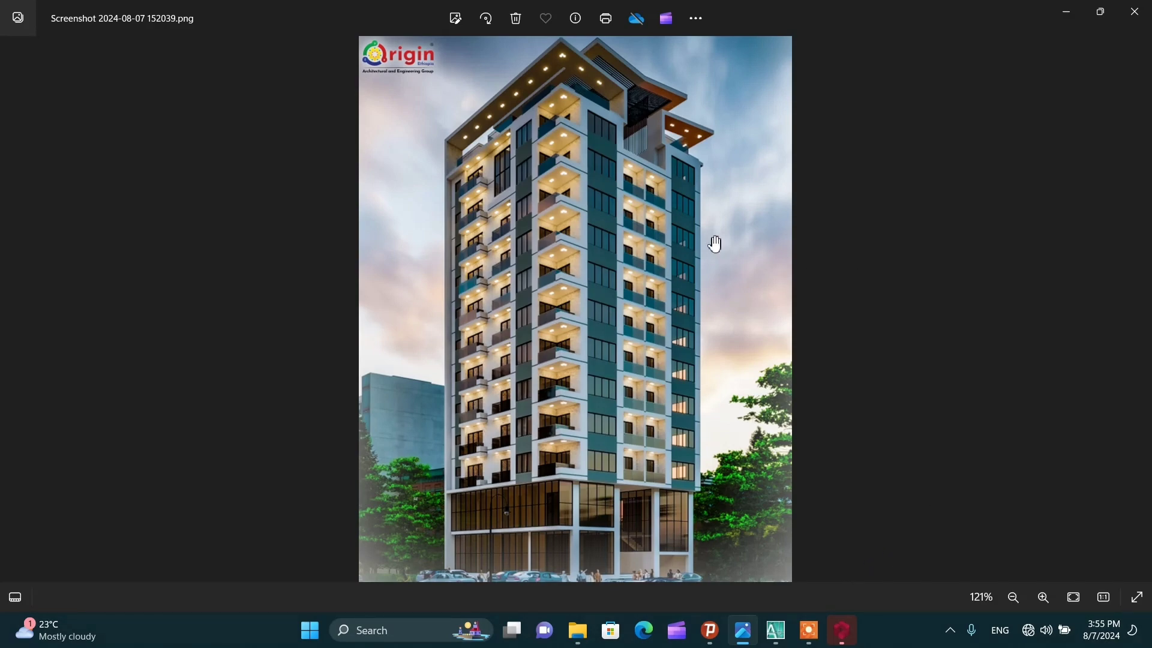
Switch to the AutoCAD drawing and examine the sheets from the site plan through the 1st floor plan
left_click(775, 630)
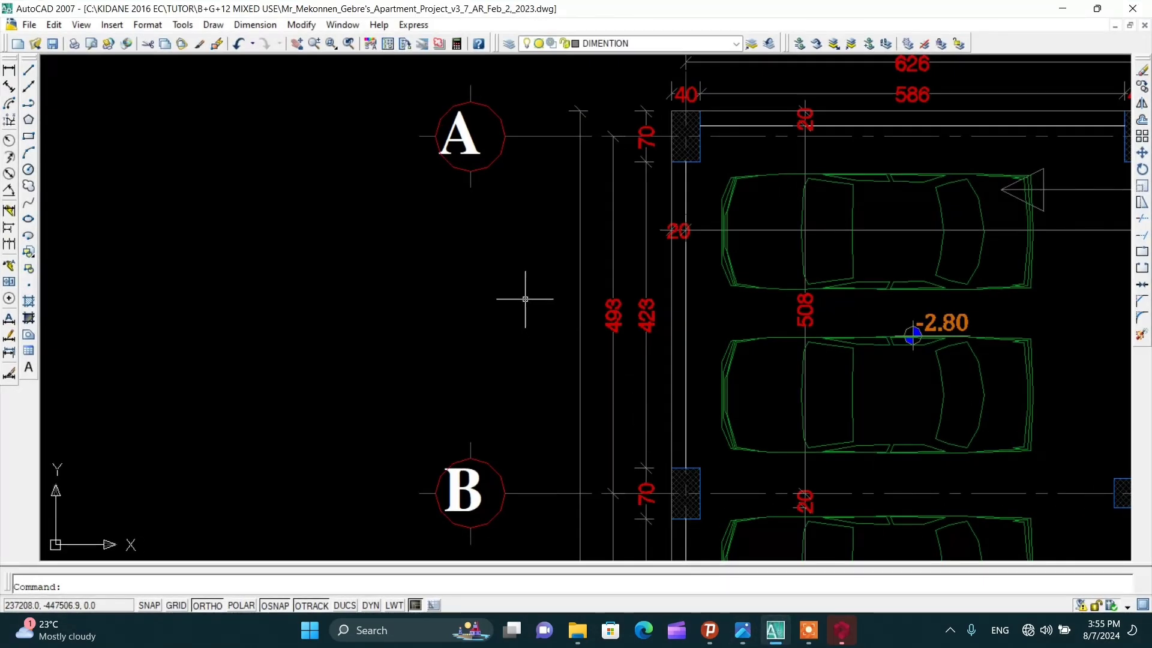
scroll(527, 303, "down", 10)
scroll(412, 312, "down", 2)
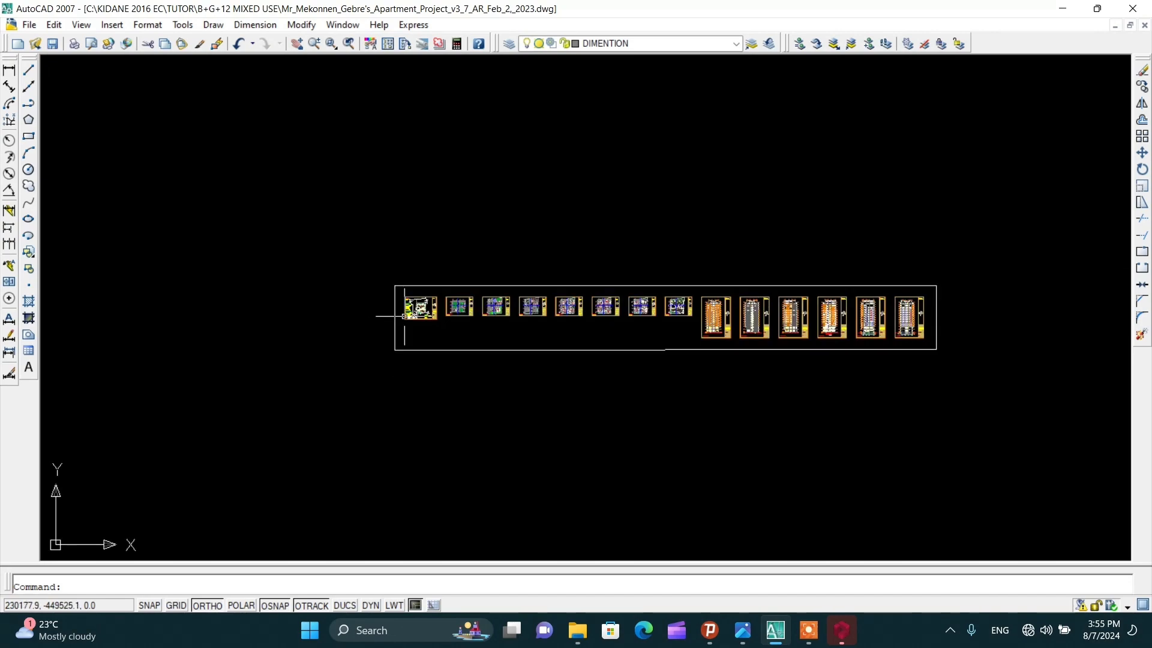
scroll(463, 350, "up", 6)
scroll(448, 271, "up", 4)
scroll(418, 252, "down", 5)
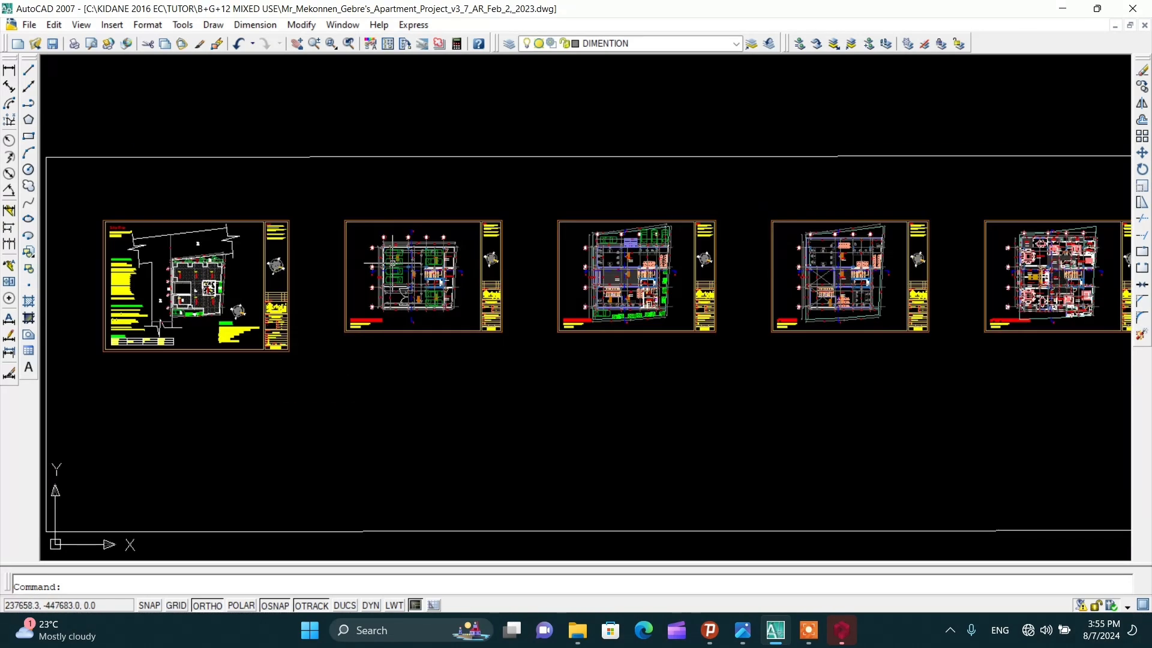
scroll(598, 287, "up", 4)
scroll(597, 287, "down", 5)
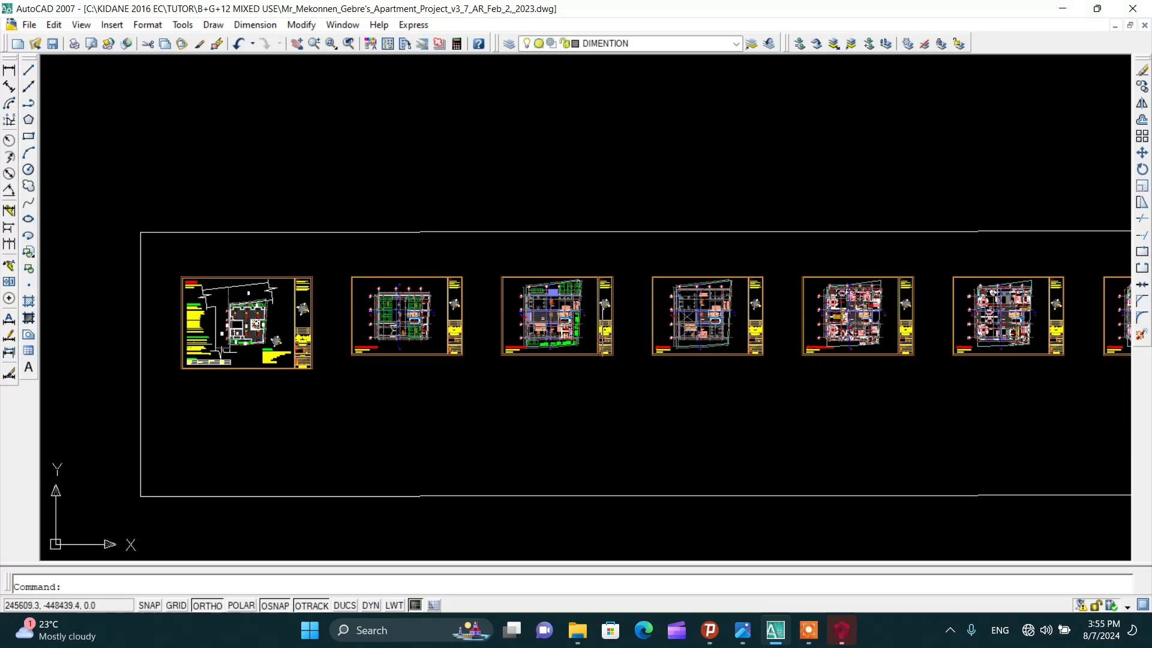
scroll(594, 315, "up", 4)
scroll(567, 319, "down", 5)
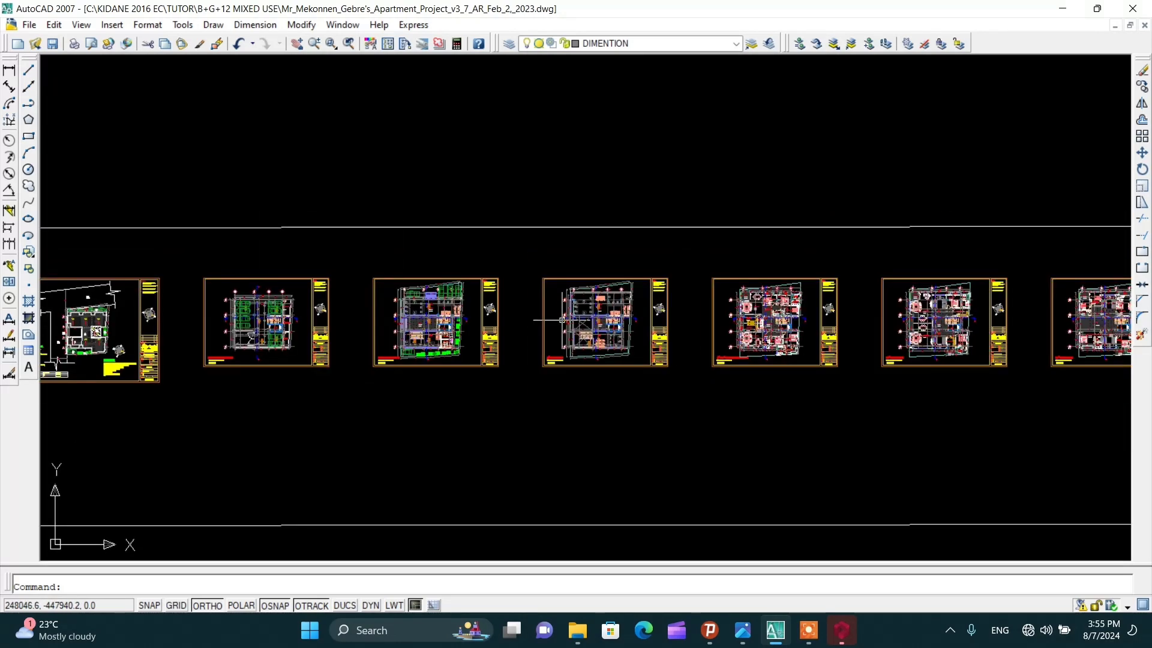
scroll(564, 336, "up", 5)
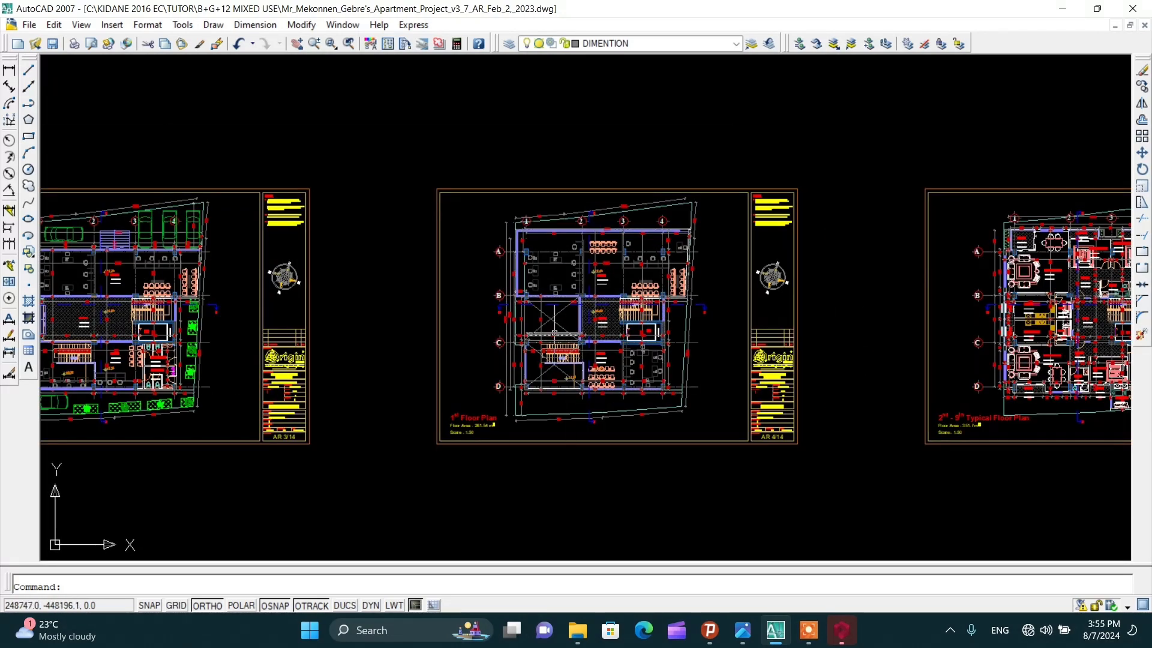
scroll(633, 340, "up", 6)
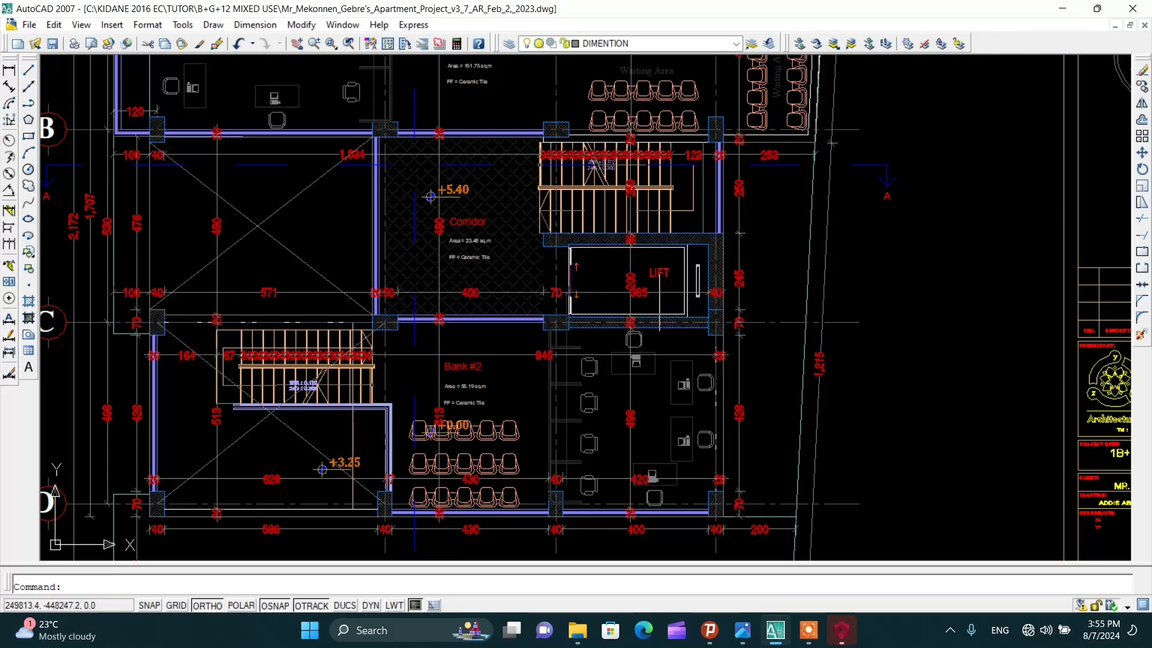
Examine the upper floor plans, from the 2nd–9th typical floor to the terrace, and the overview of the tall elevation and section sheets
scroll(611, 297, "down", 10)
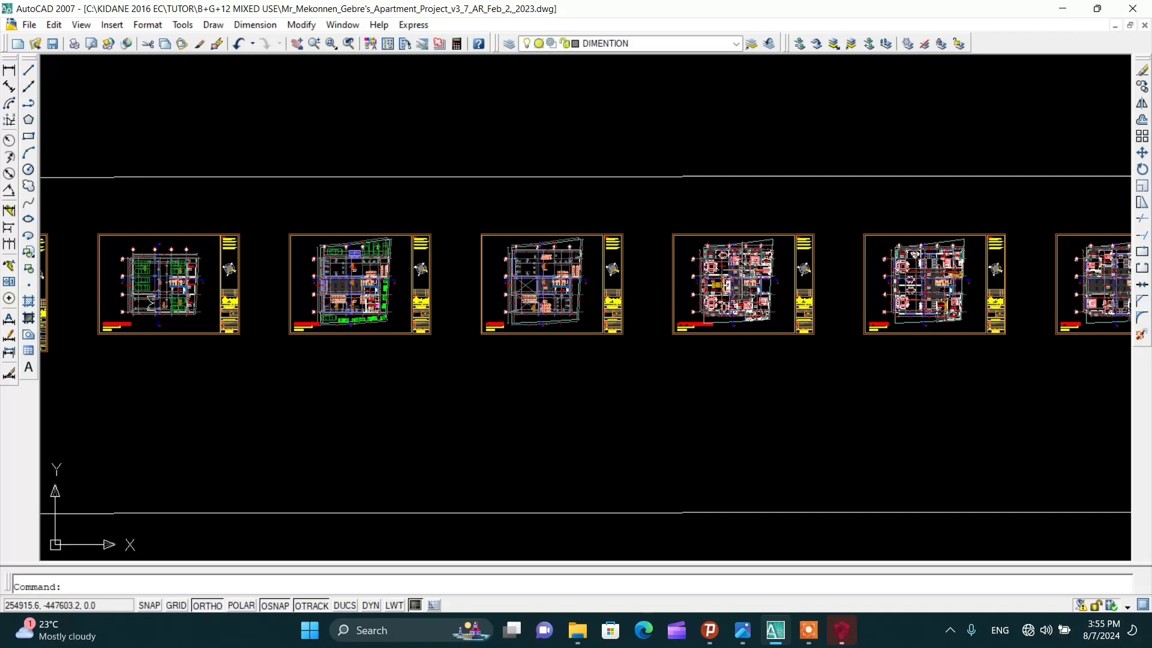
scroll(618, 297, "up", 8)
scroll(618, 297, "down", 4)
scroll(564, 413, "up", 6)
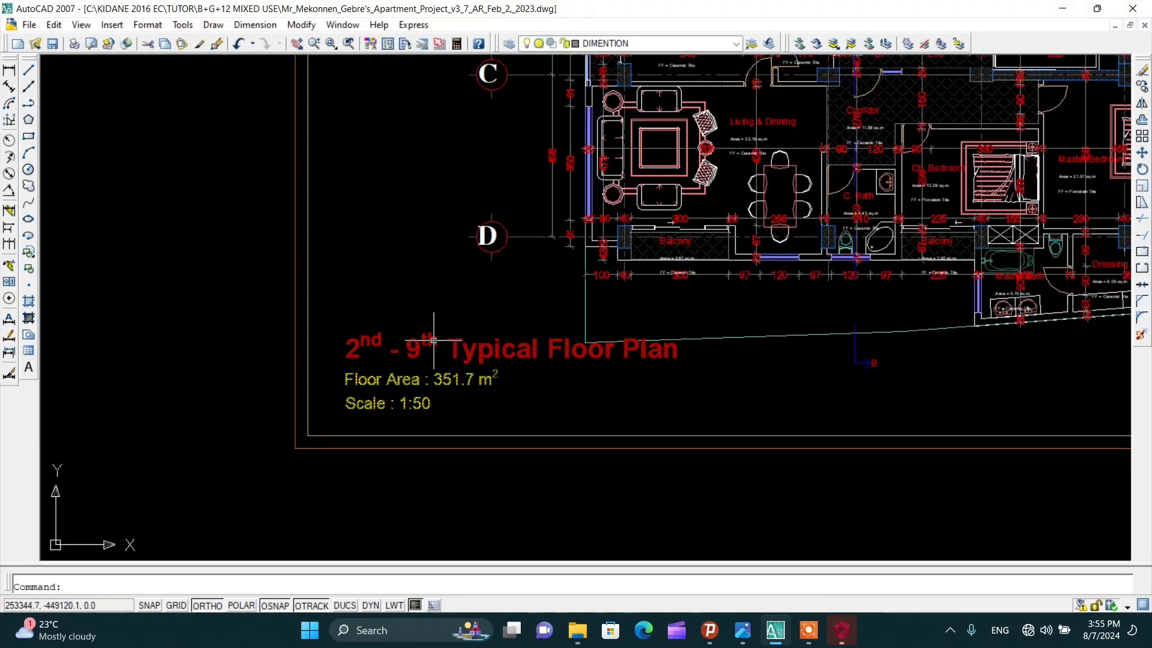
scroll(420, 336, "down", 5)
scroll(420, 336, "up", 3)
scroll(420, 336, "down", 1)
scroll(615, 297, "up", 4)
scroll(678, 282, "down", 7)
scroll(744, 264, "up", 5)
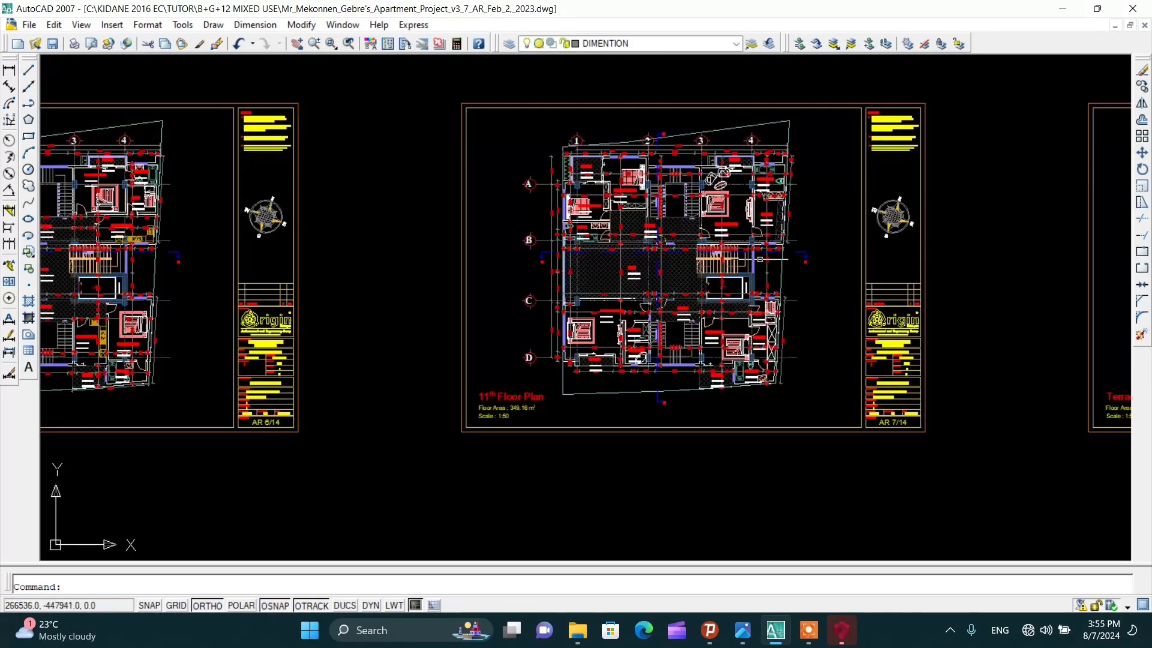
scroll(593, 321, "down", 4)
scroll(951, 286, "up", 4)
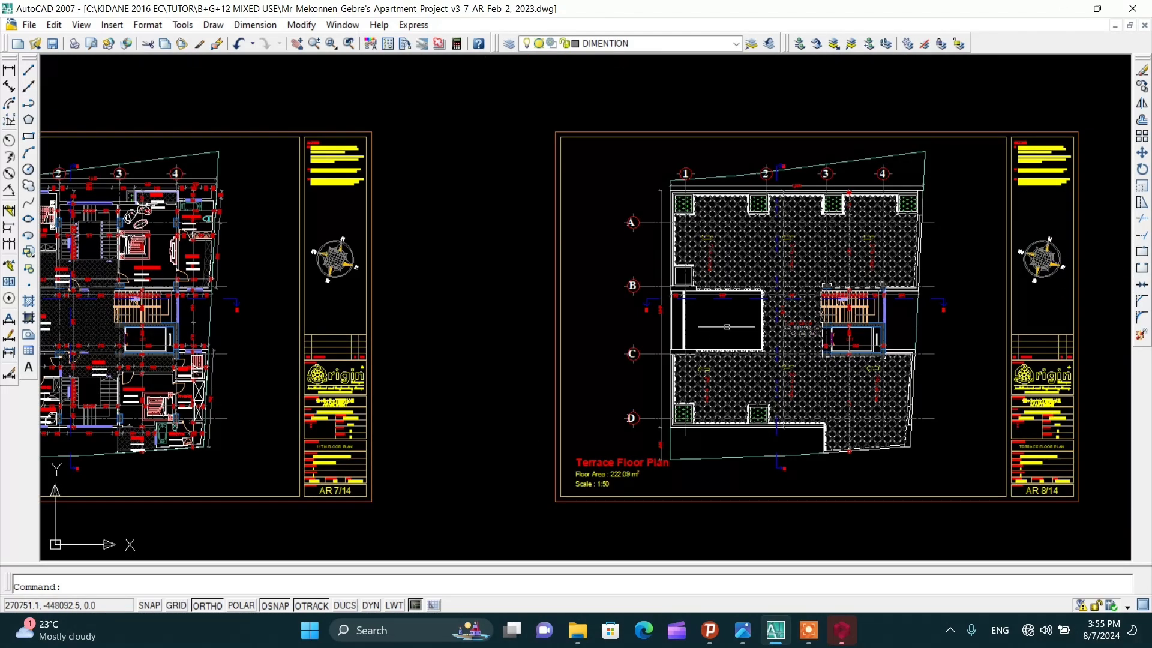
scroll(684, 324, "down", 5)
scroll(594, 348, "down", 8)
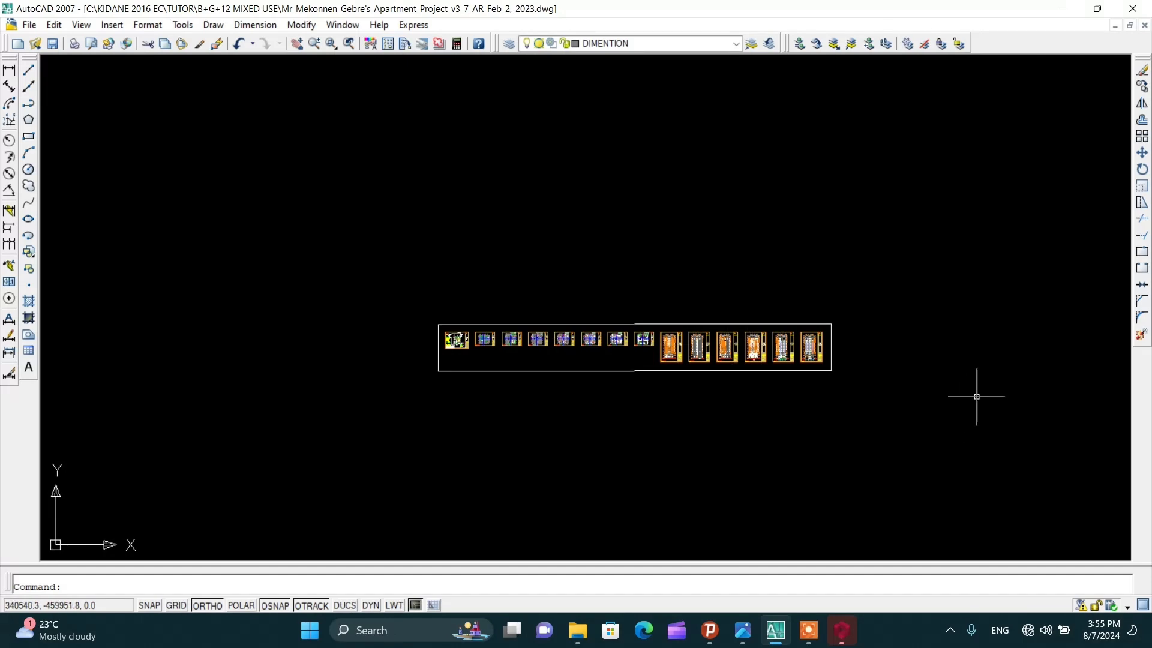
scroll(762, 372, "up", 4)
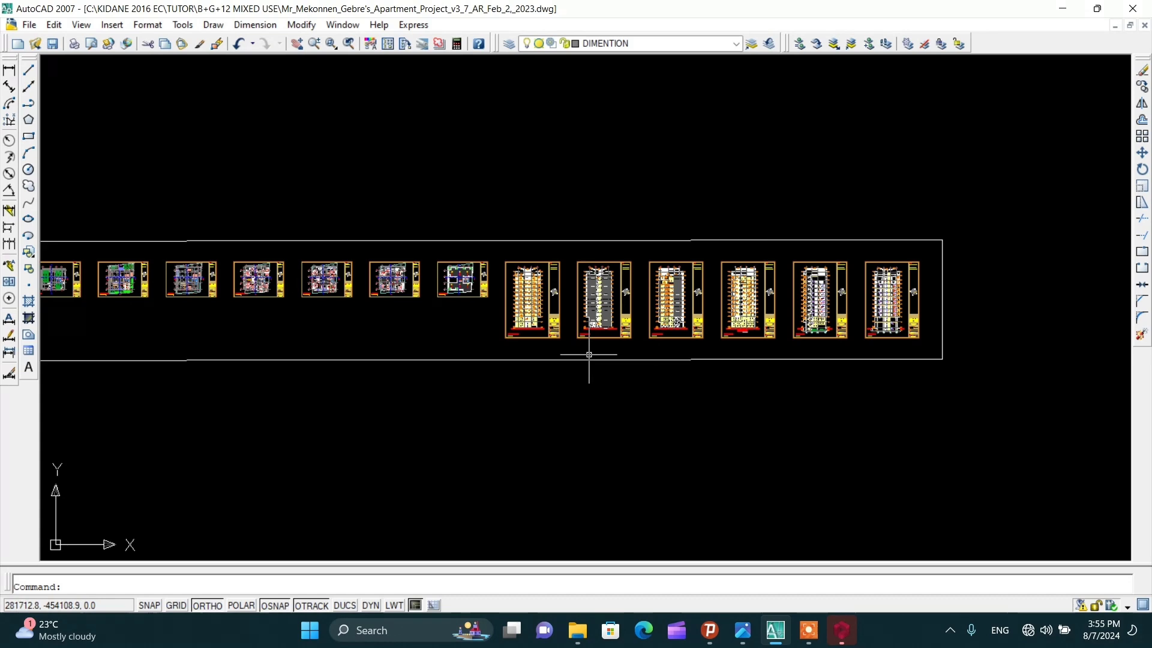
scroll(774, 267, "down", 2)
scroll(773, 267, "down", 1)
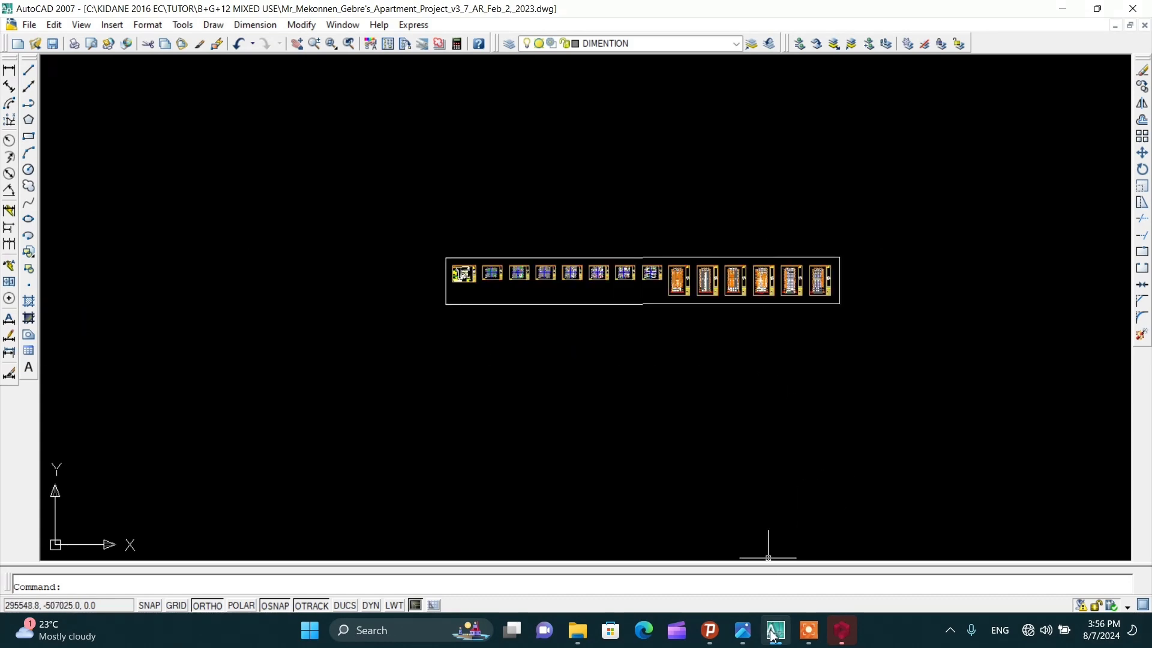
Switch to ProtaStructure and create a project coded B-G-12-APARTMENT-BUILDING-ST from the UK (Eurocode) template
left_click(841, 630)
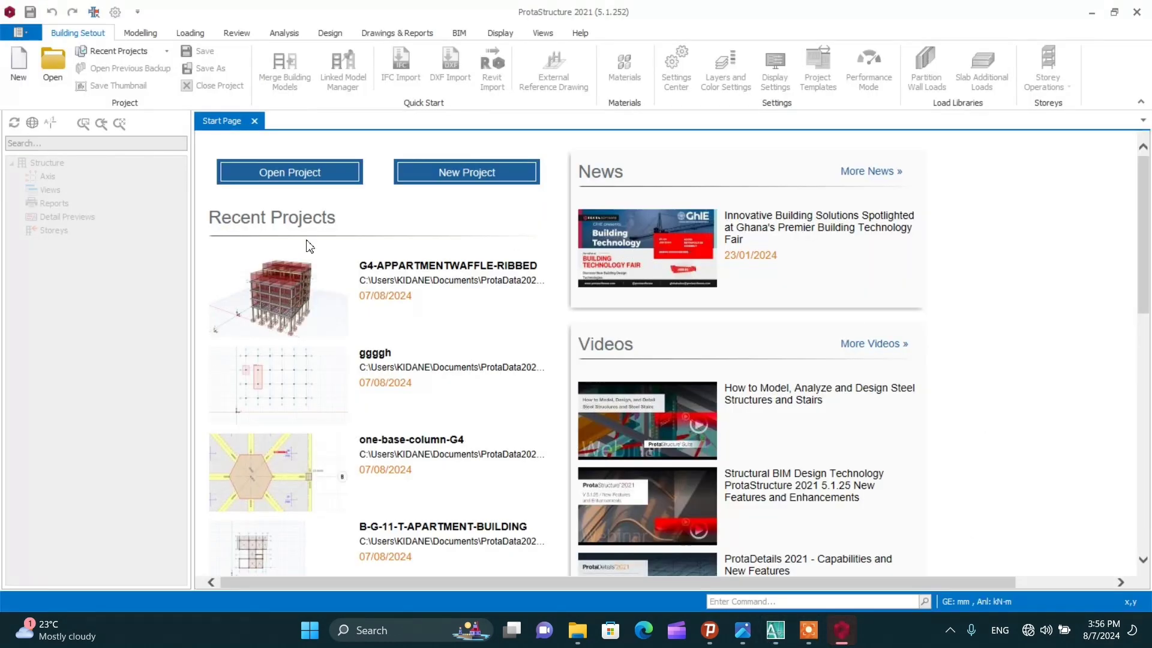
left_click(444, 188)
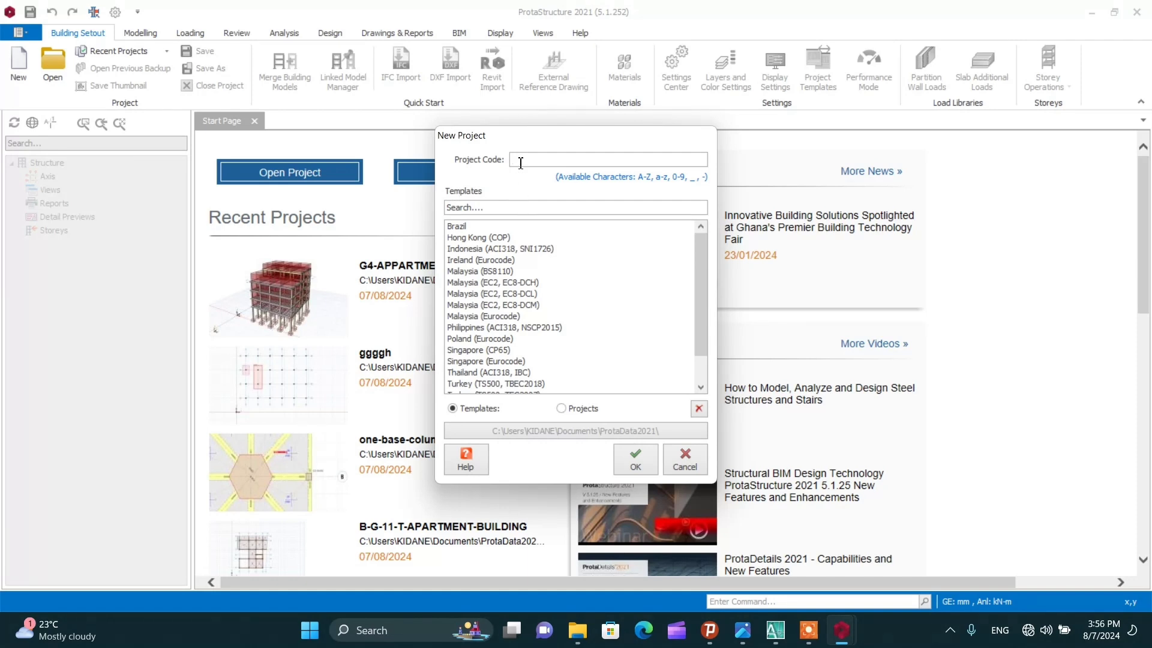
type("B-G-12-APARTMENT-BUILDING-ST")
scroll(532, 246, "down", 1)
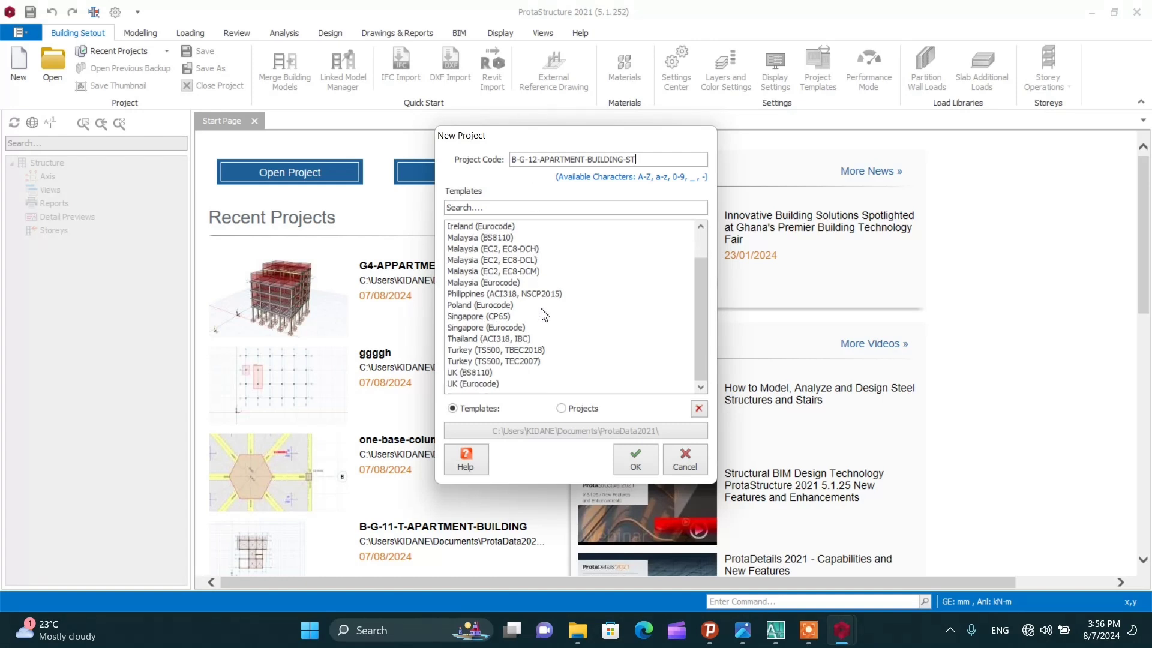
left_click(480, 385)
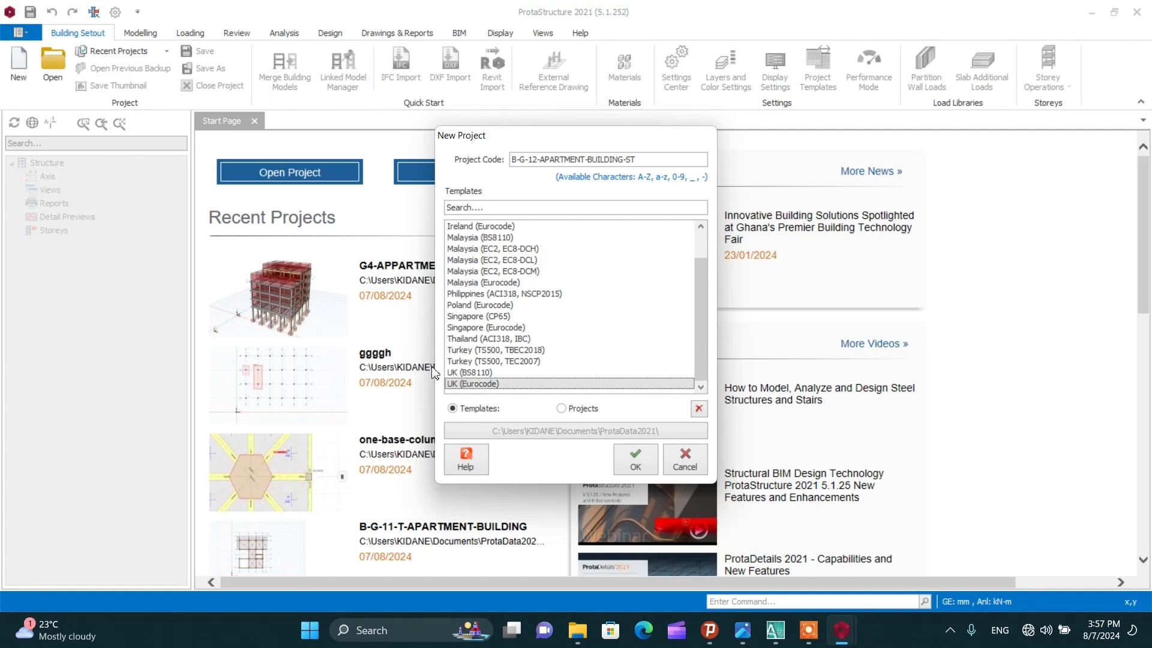
left_click(637, 469)
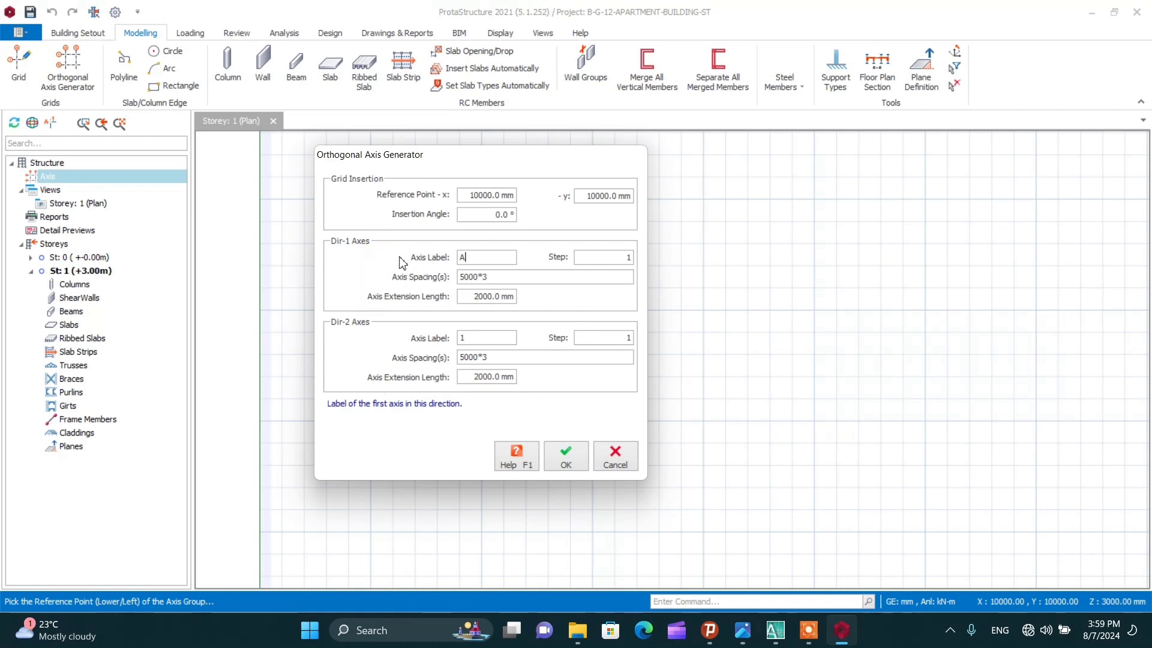
Switch to the AutoCAD drawing and examine the basement floor plan's axis grid, including the spacing between axes C and D
left_click(778, 637)
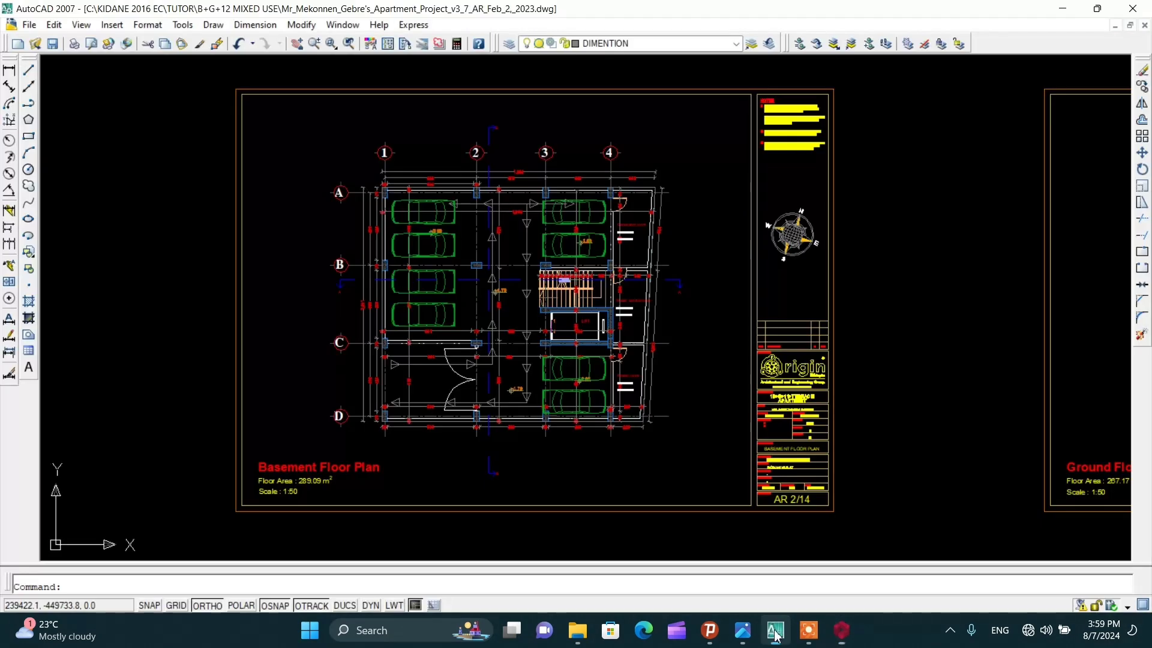
scroll(346, 415, "up", 2)
scroll(378, 441, "up", 1)
scroll(380, 442, "down", 2)
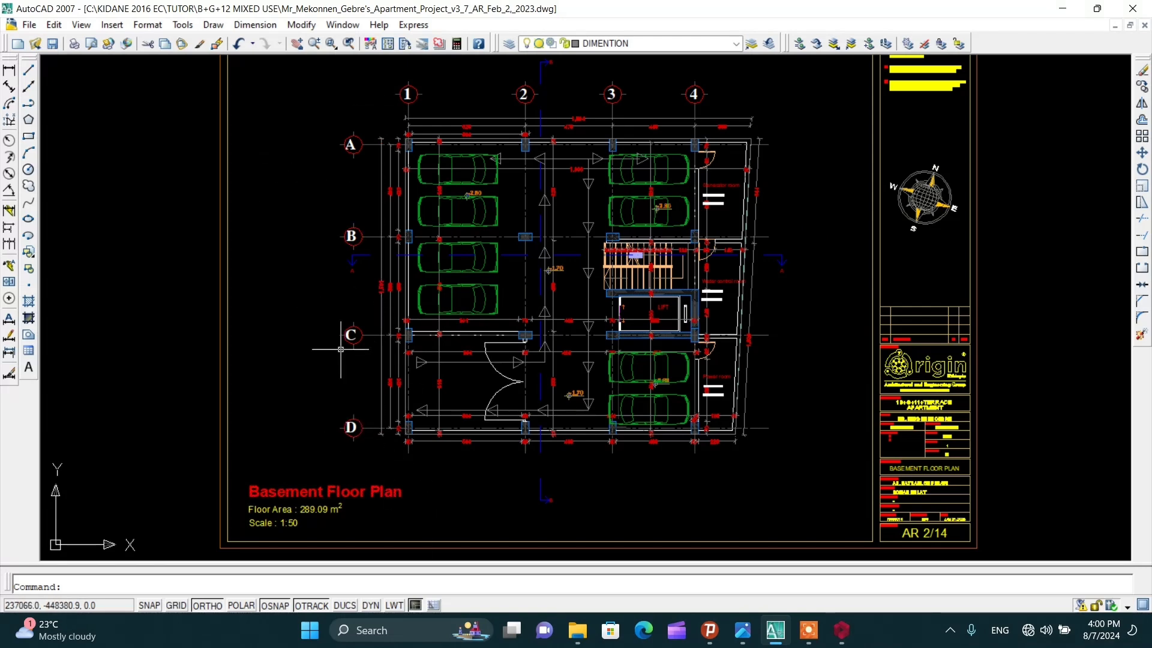
left_click(390, 384)
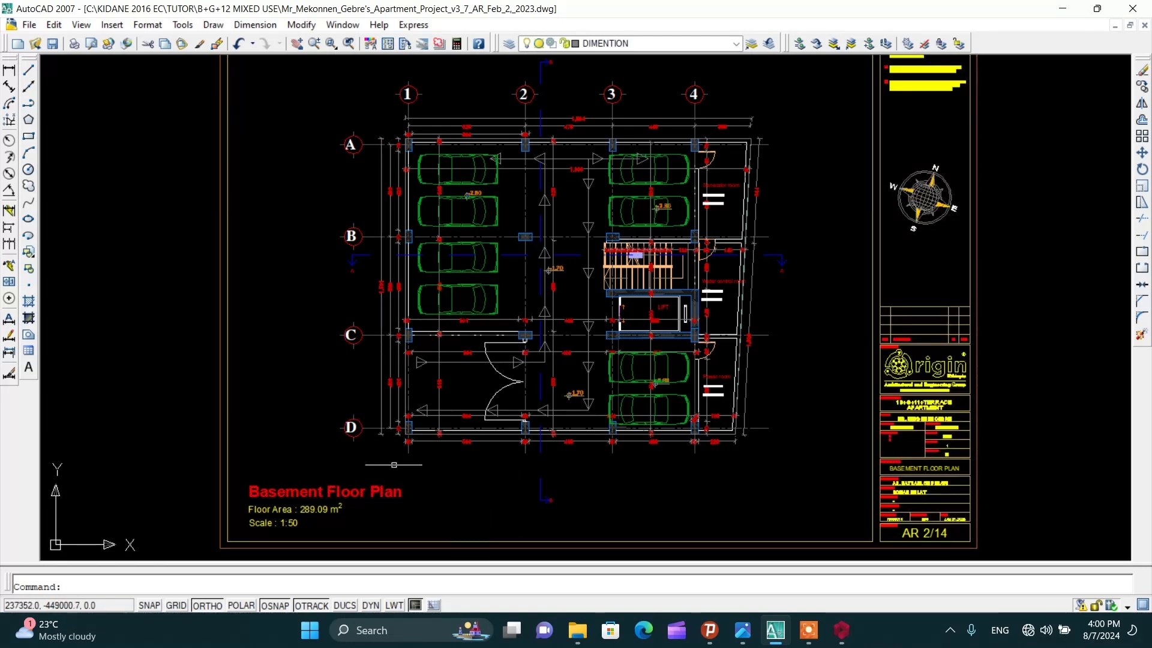
left_click(381, 150)
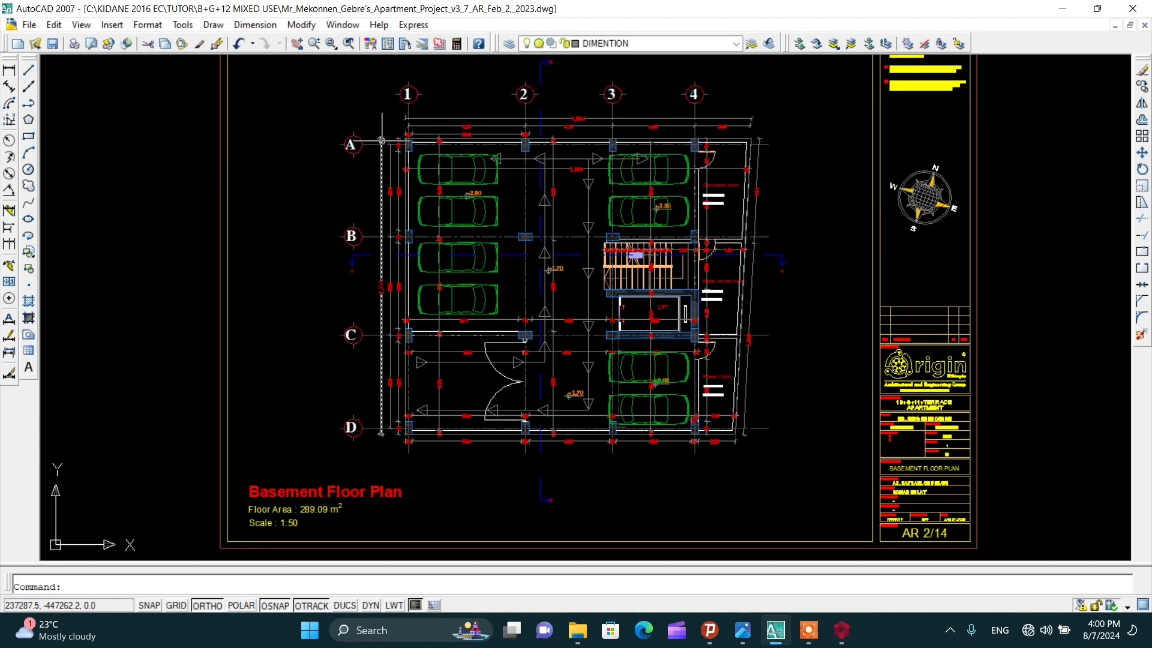
key("Escape")
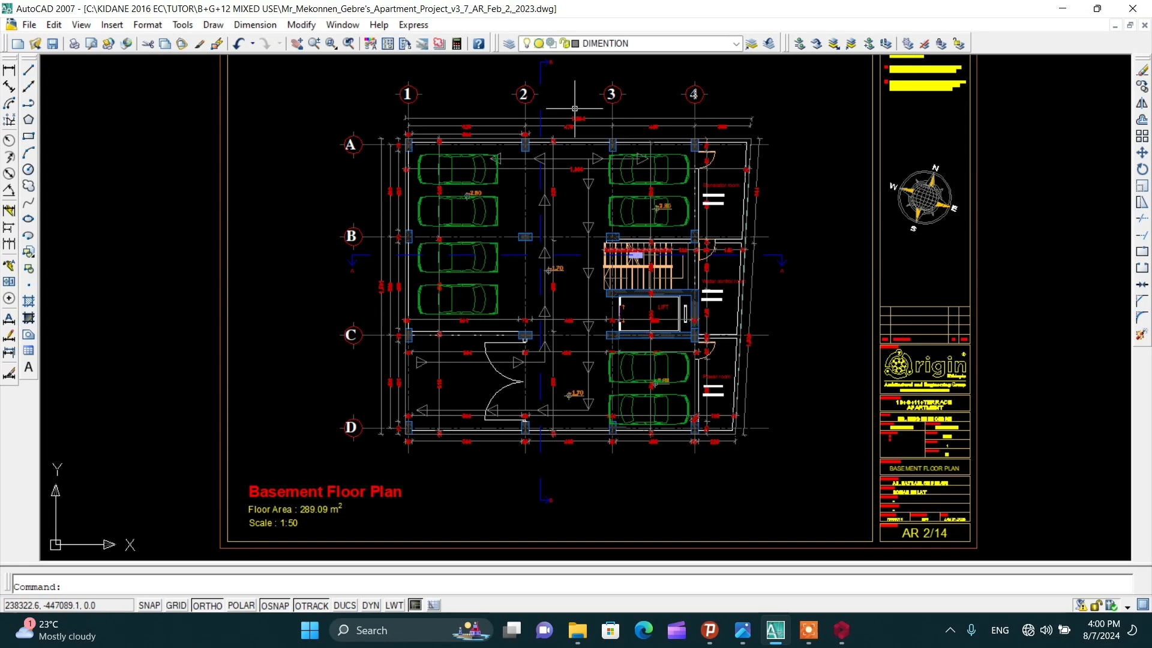
scroll(378, 409, "up", 3)
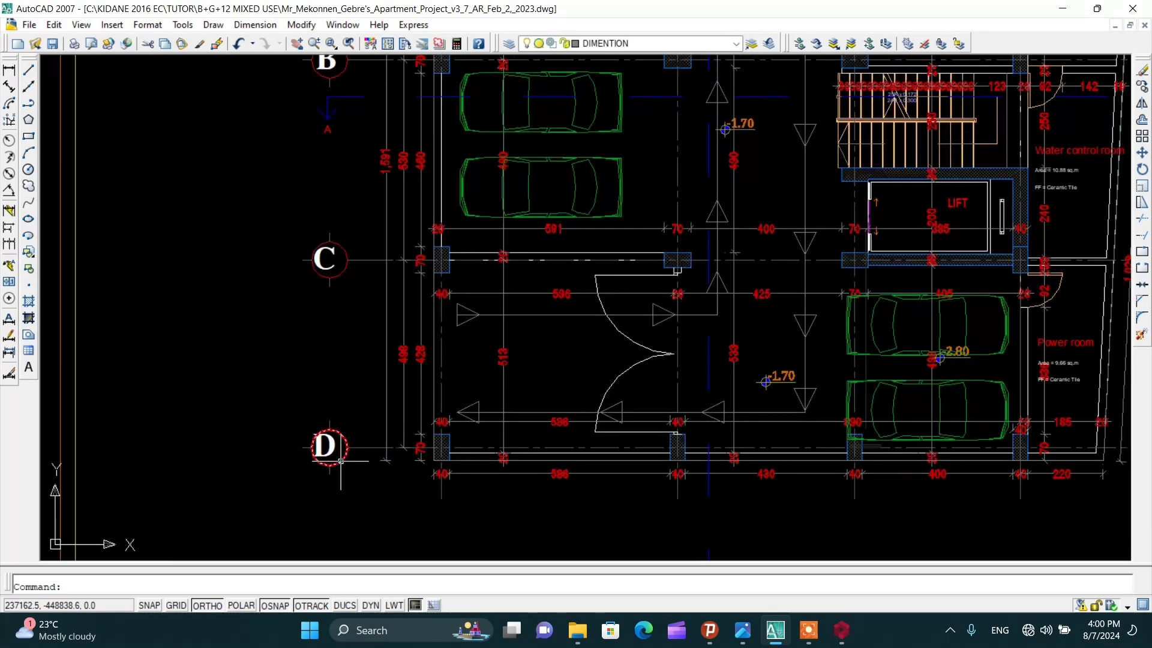
scroll(364, 373, "up", 1)
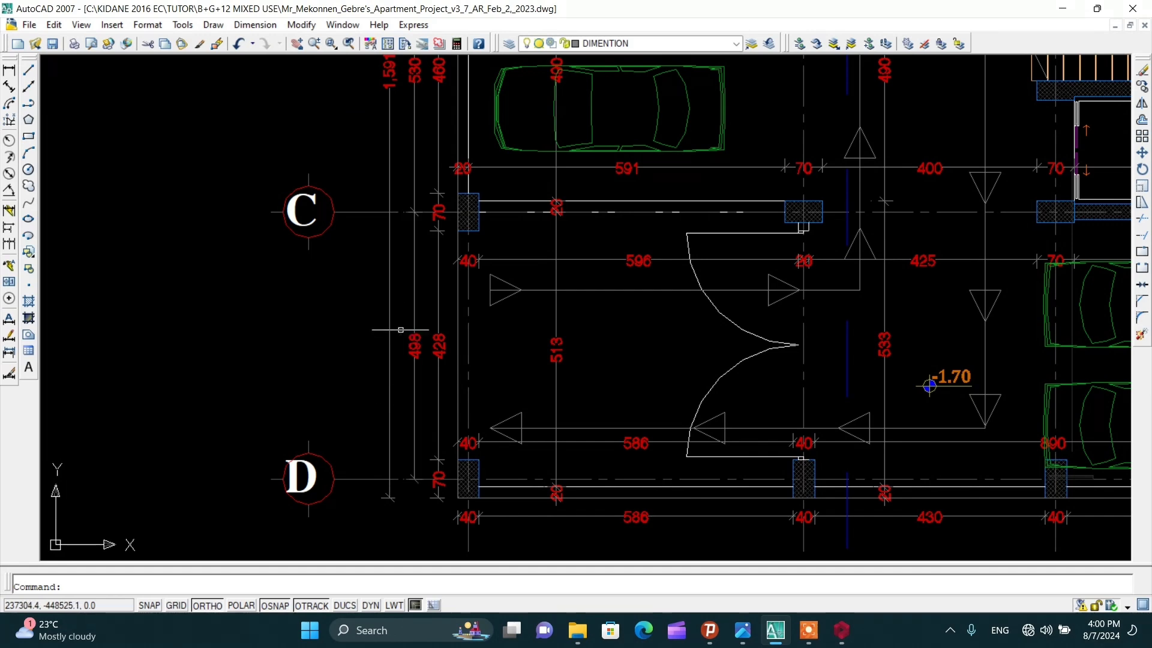
Return to ProtaStructure and replace the default Dir-1 axis spacing with 4980 for the C–D bay
left_click(839, 631)
left_click_drag(498, 277, 455, 271)
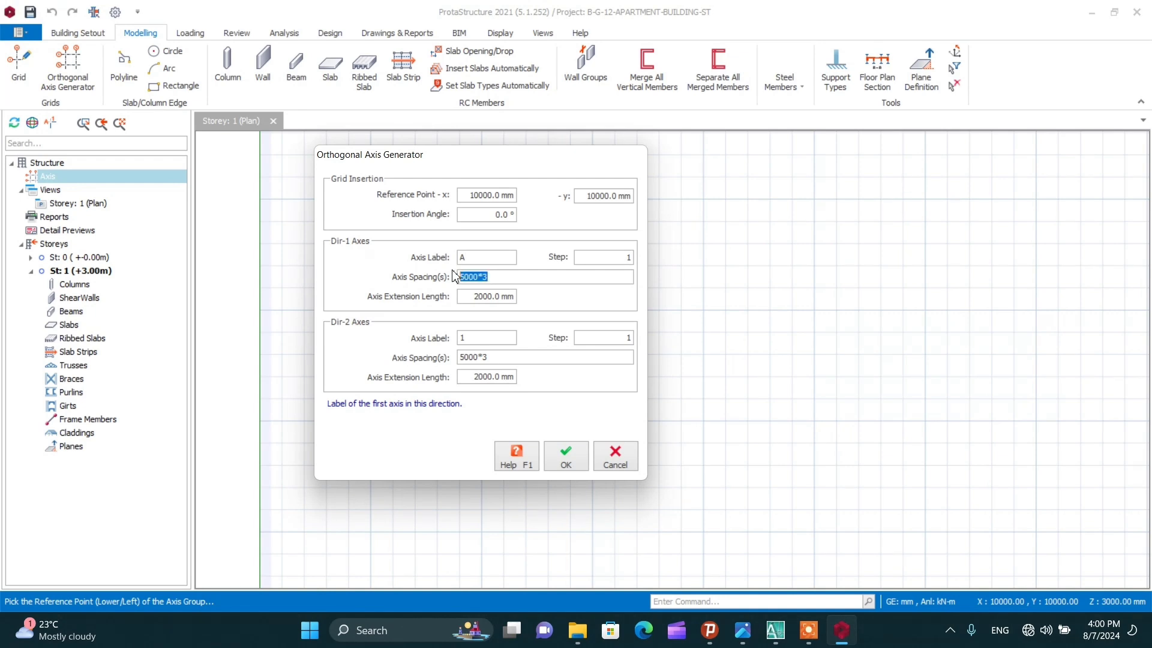
type("49")
Check the spacing between axes B and C in the AutoCAD basement plan and append 5300 to ProtaStructure's Dir-1 axis spacings
left_click(775, 630)
scroll(385, 369, "down", 4)
scroll(341, 131, "up", 9)
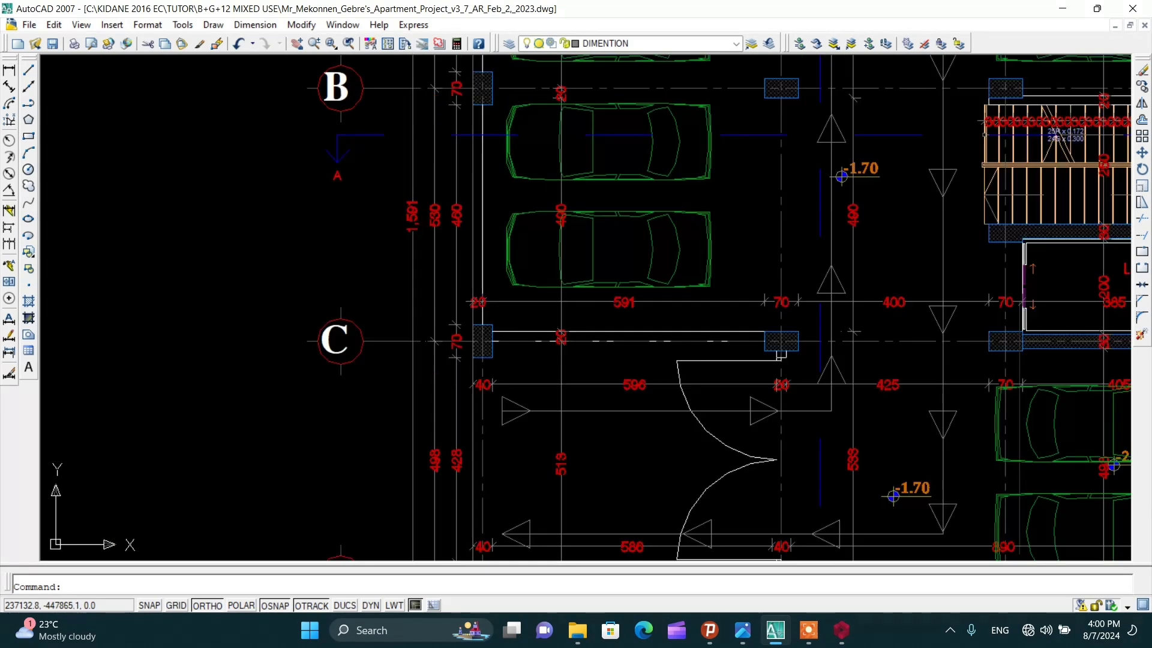
scroll(392, 331, "down", 8)
scroll(446, 315, "up", 2)
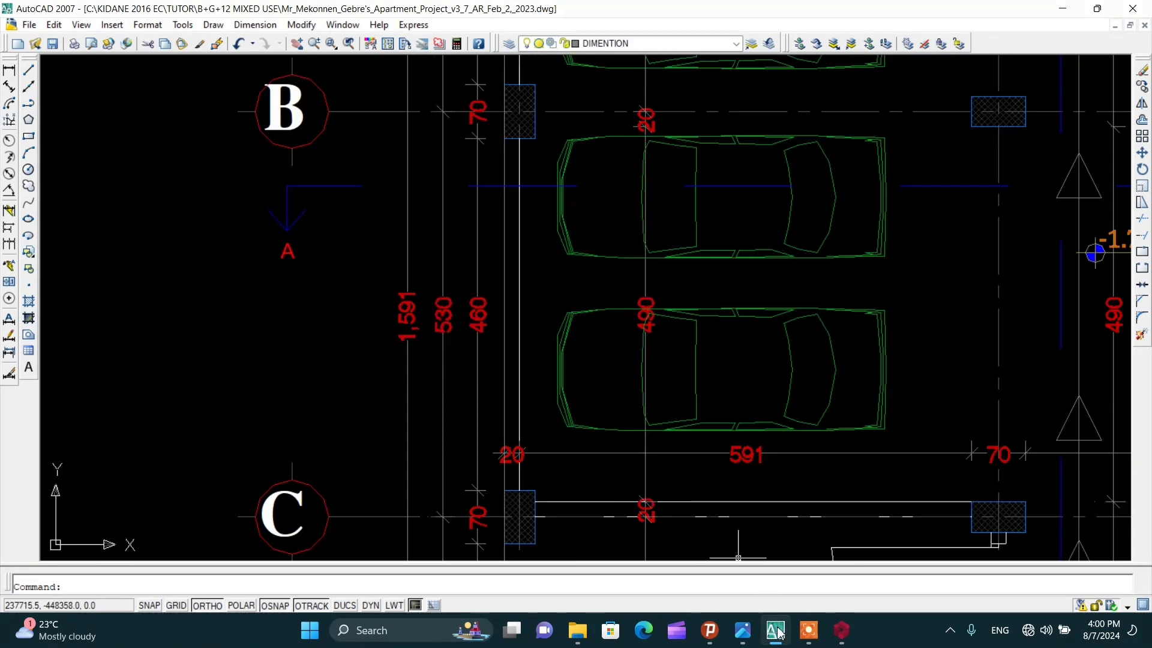
left_click(841, 630)
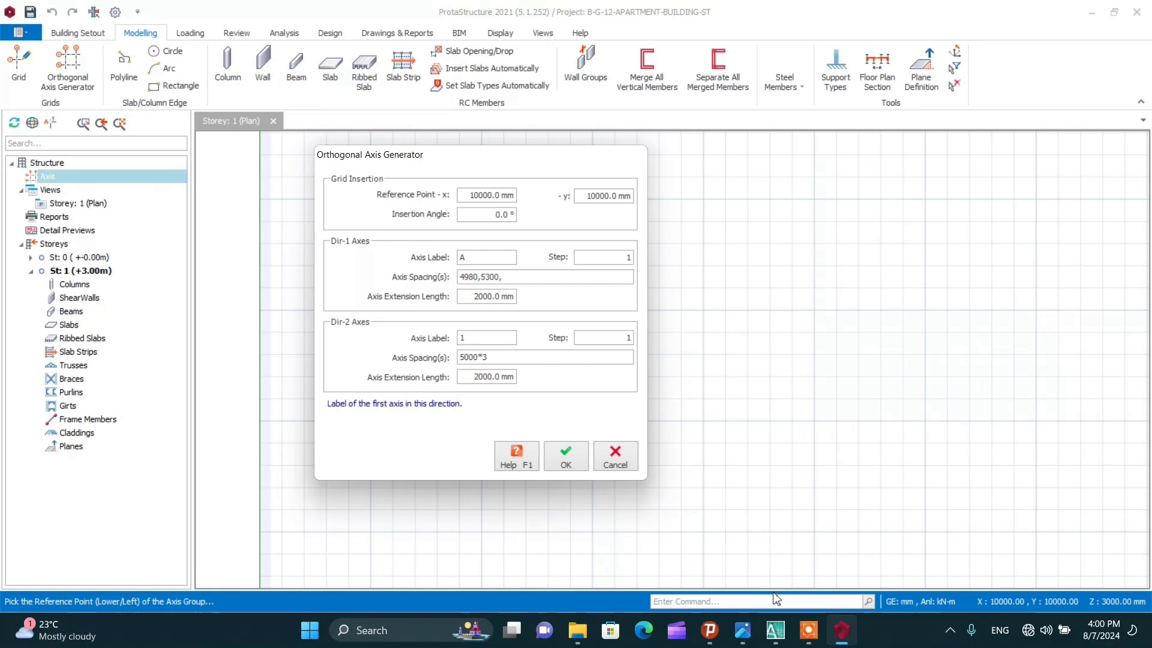
Check the spacing between axes A and B in the AutoCAD basement plan and append 4930 to ProtaStructure's Dir-1 axis spacings
left_click(775, 630)
scroll(441, 219, "up", 1)
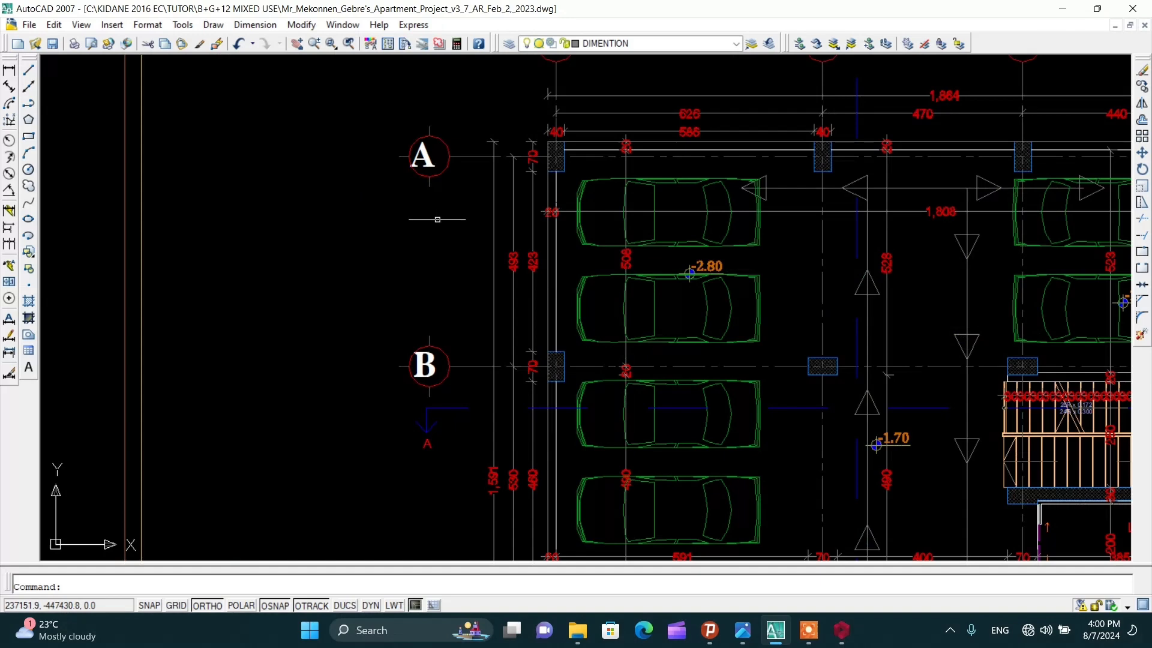
scroll(500, 240, "up", 1)
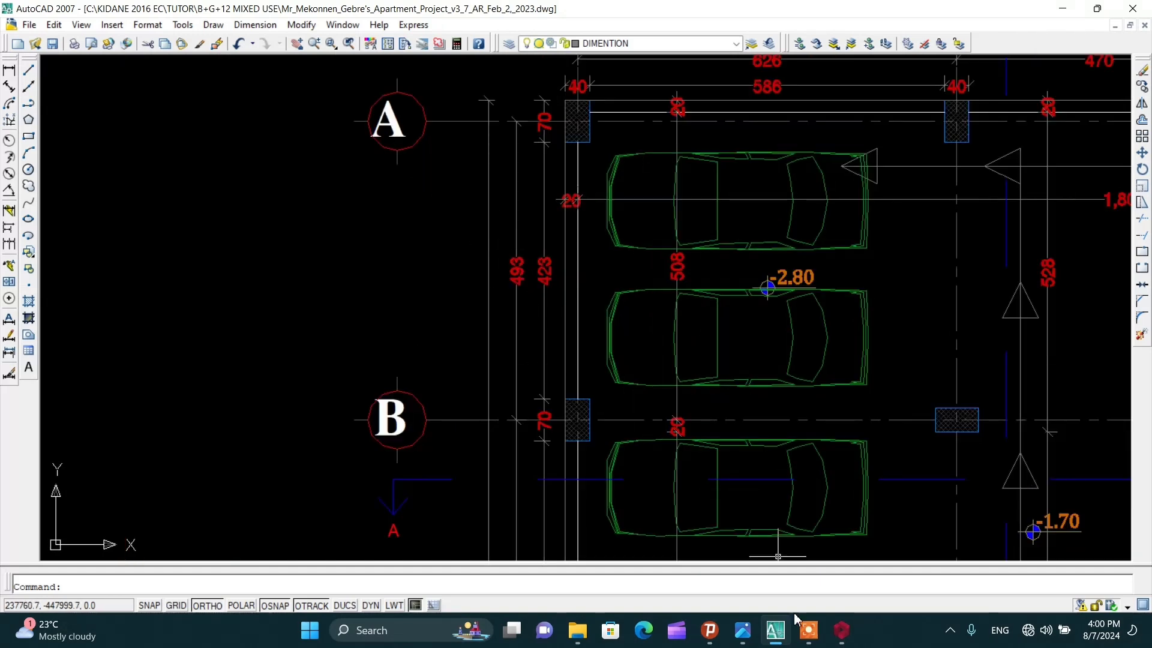
left_click(842, 630)
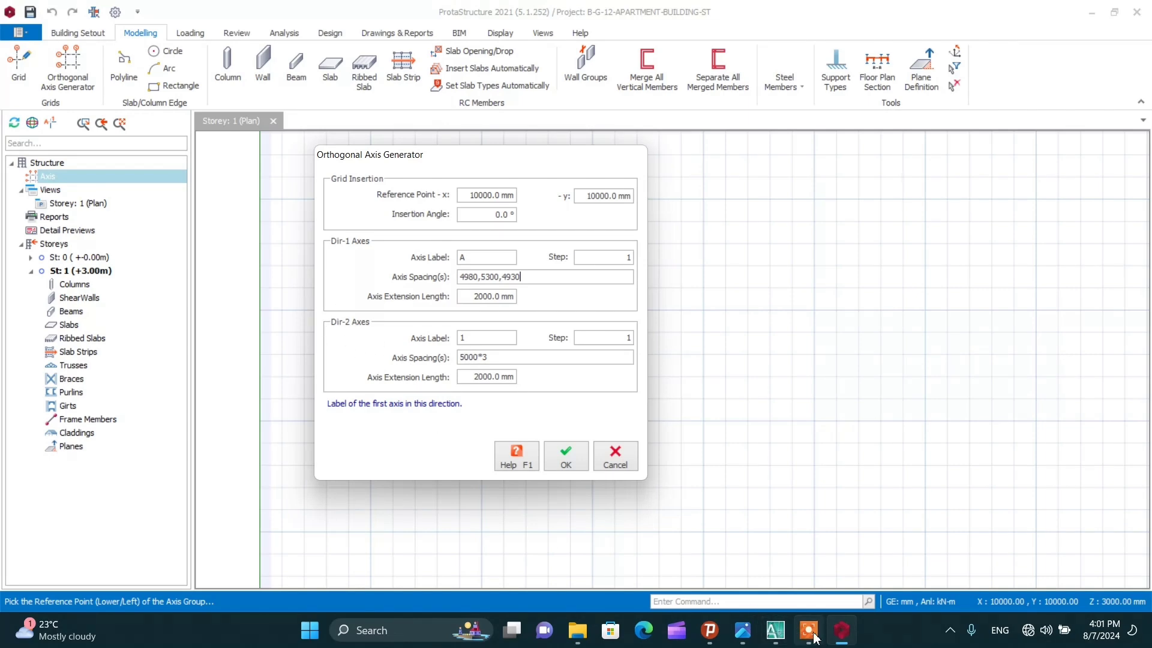
mouse_move(841, 639)
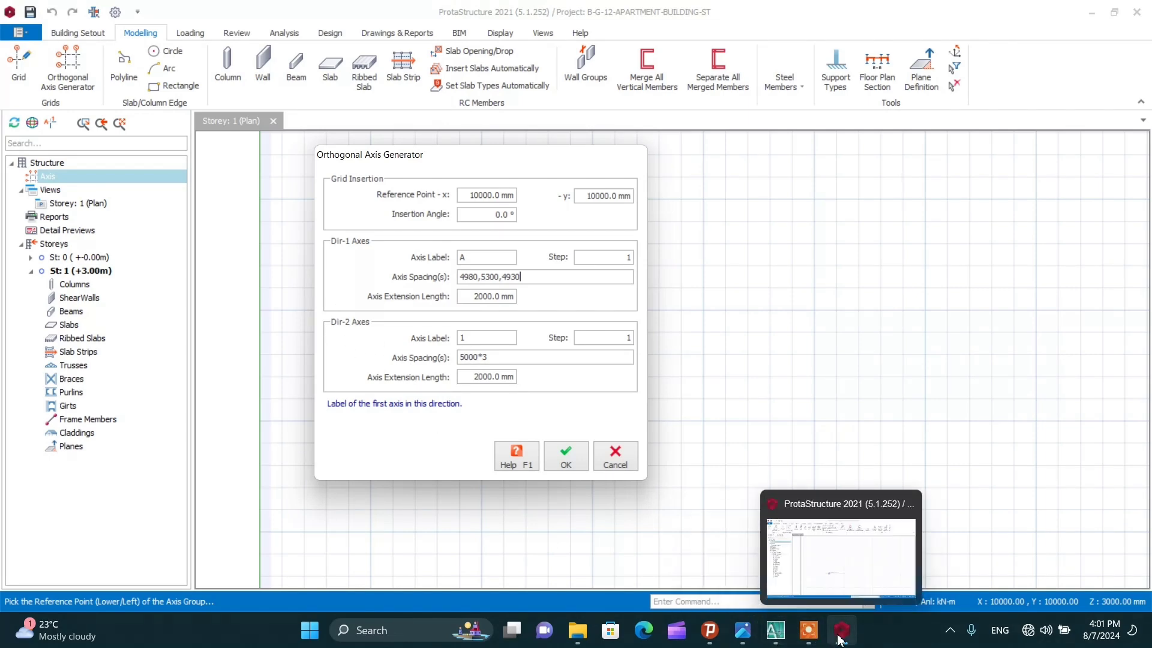
Check the spacing between axes 1 and 2 in the AutoCAD basement plan and replace ProtaStructure's default Dir-2 axis spacing with 6260
left_click(775, 630)
scroll(330, 247, "down", 5)
scroll(462, 175, "up", 6)
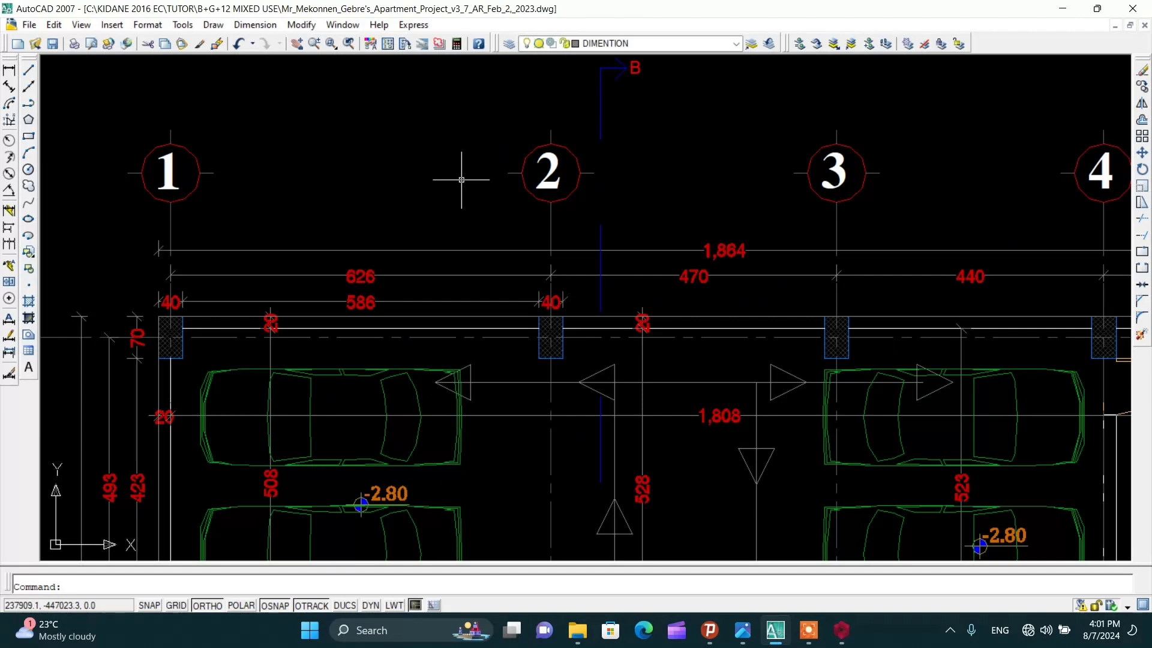
scroll(460, 175, "down", 2)
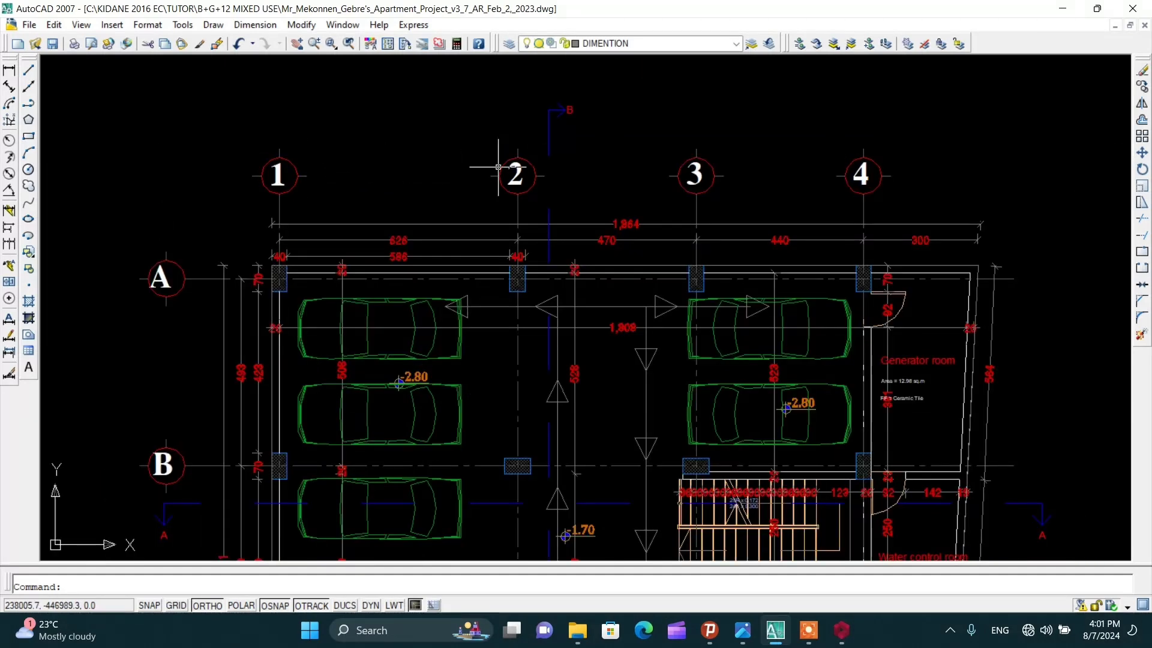
scroll(400, 201, "up", 2)
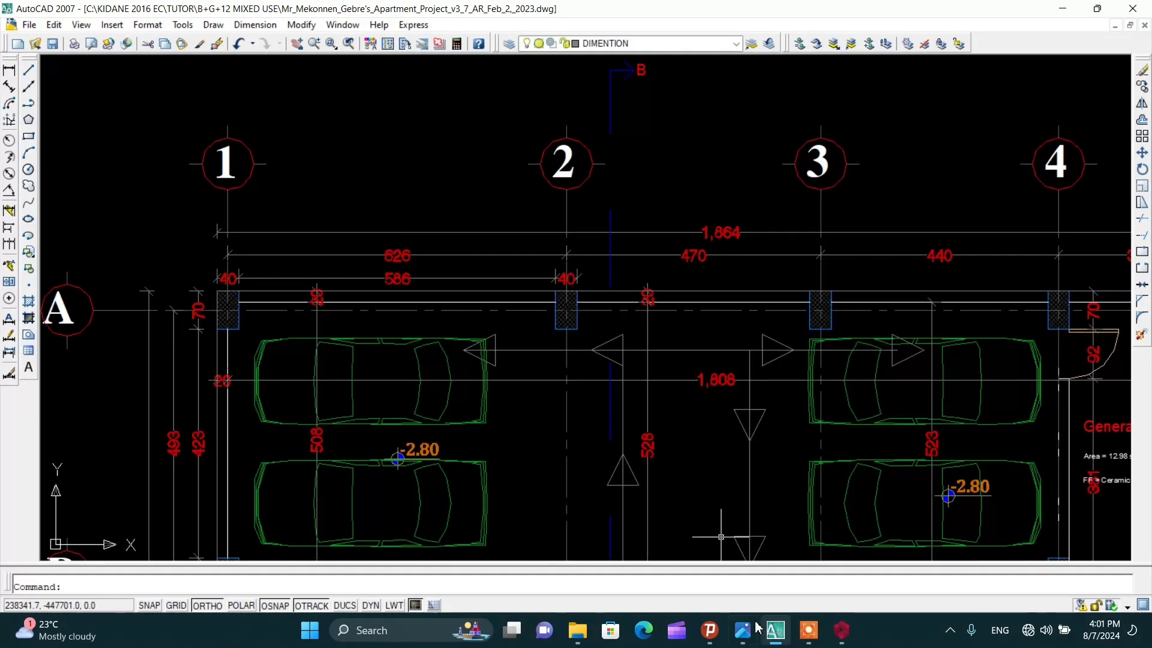
left_click(846, 629)
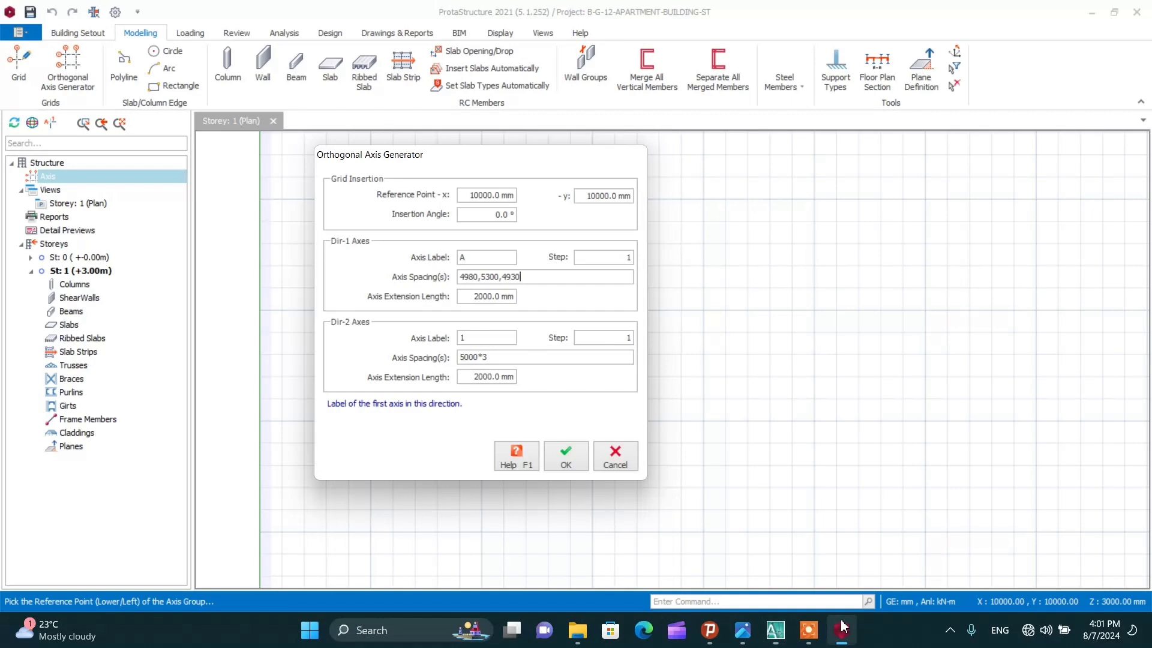
left_click_drag(487, 358, 465, 360)
type("62")
Check the spacing between axes 2 and 3 in the AutoCAD basement plan and append 4700 to ProtaStructure's Dir-2 axis spacings
left_click(777, 629)
scroll(426, 280, "down", 4)
scroll(553, 265, "up", 5)
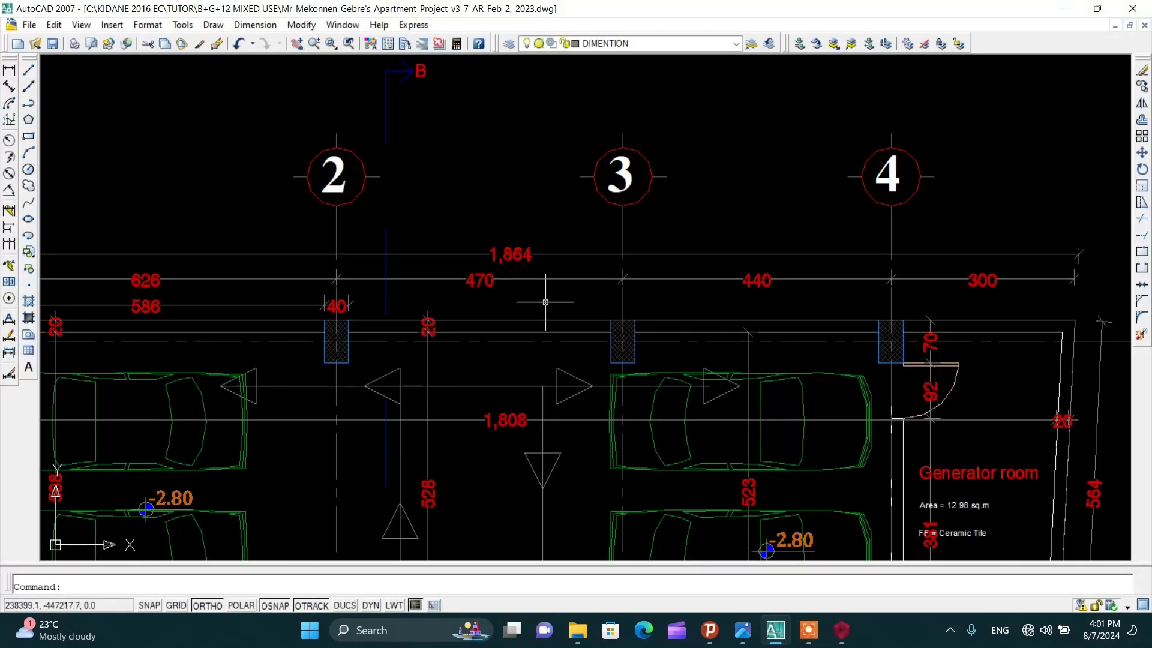
left_click(842, 629)
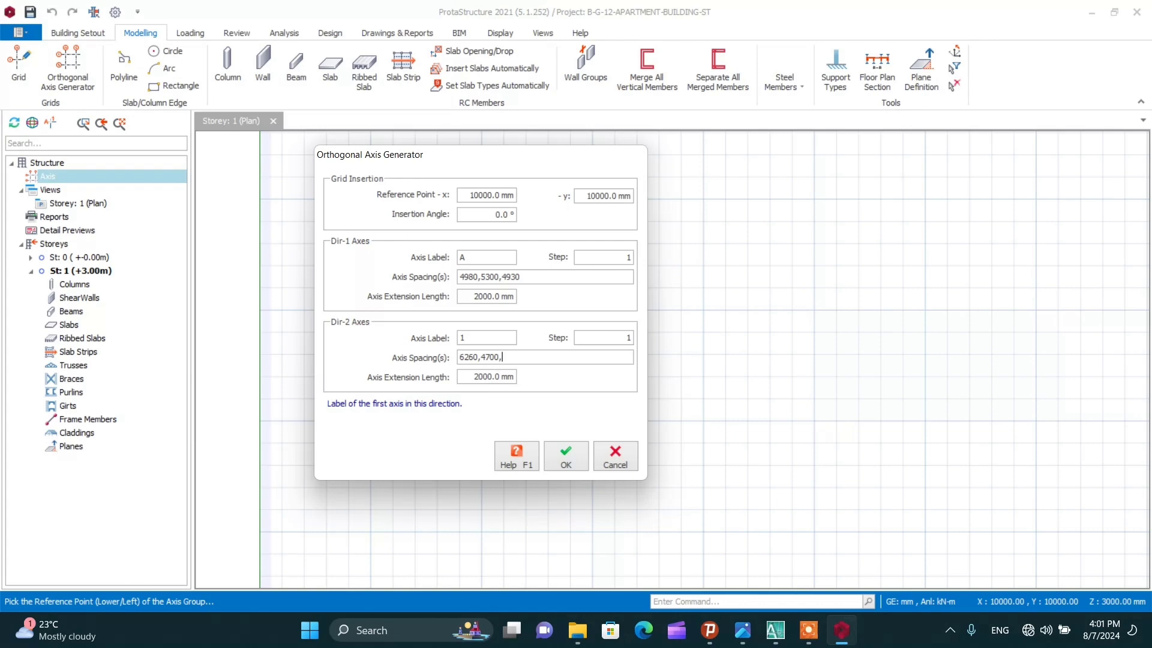
Check the bays beyond axis 3 in the AutoCAD basement plan and append 4400 to ProtaStructure's Dir-2 axis spacings for the 3–4 bay
left_click(775, 630)
scroll(540, 307, "up", 5)
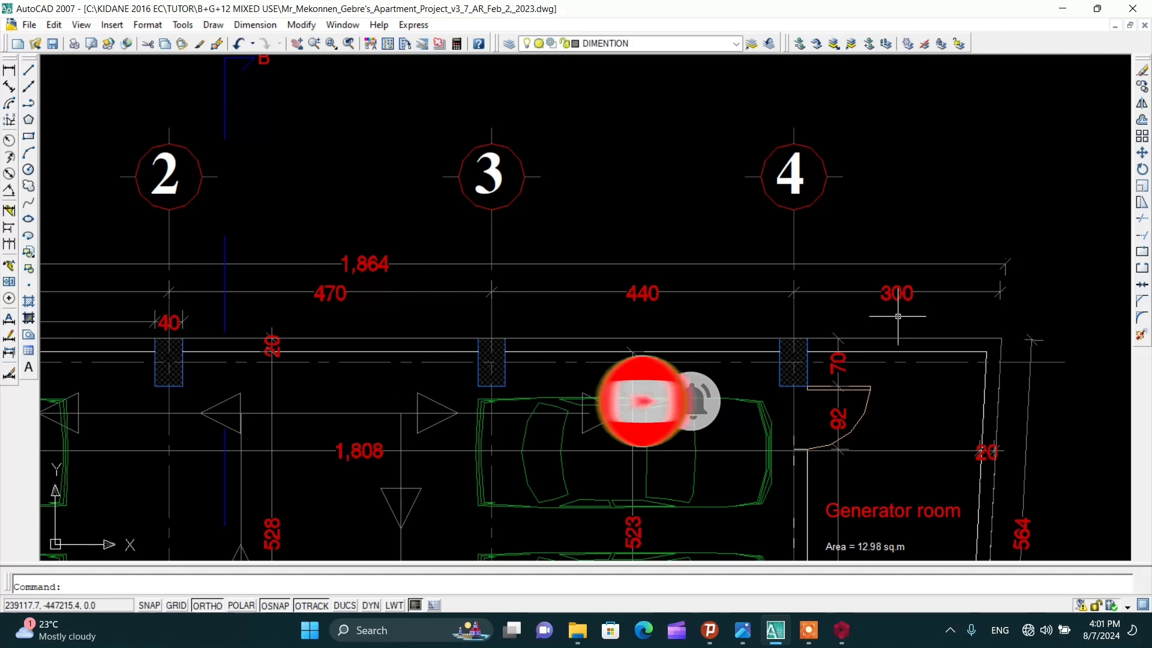
left_click(842, 630)
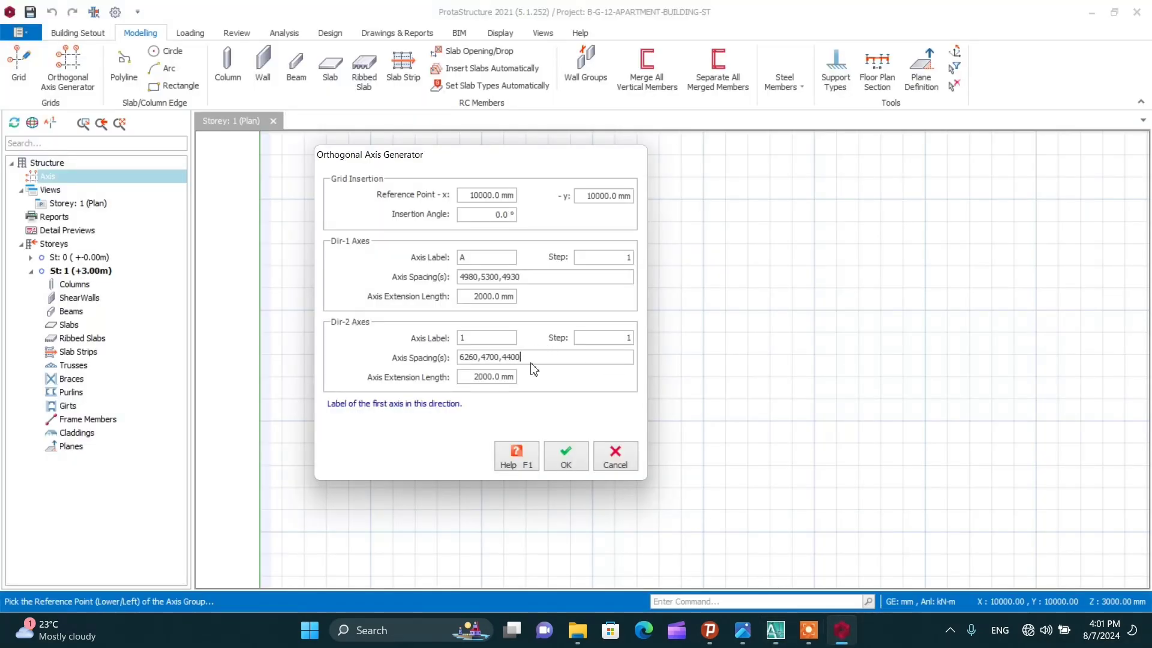
Append 3000 as the last Dir-2 axis spacing and generate the orthogonal axis grid
type("000")
left_click(566, 462)
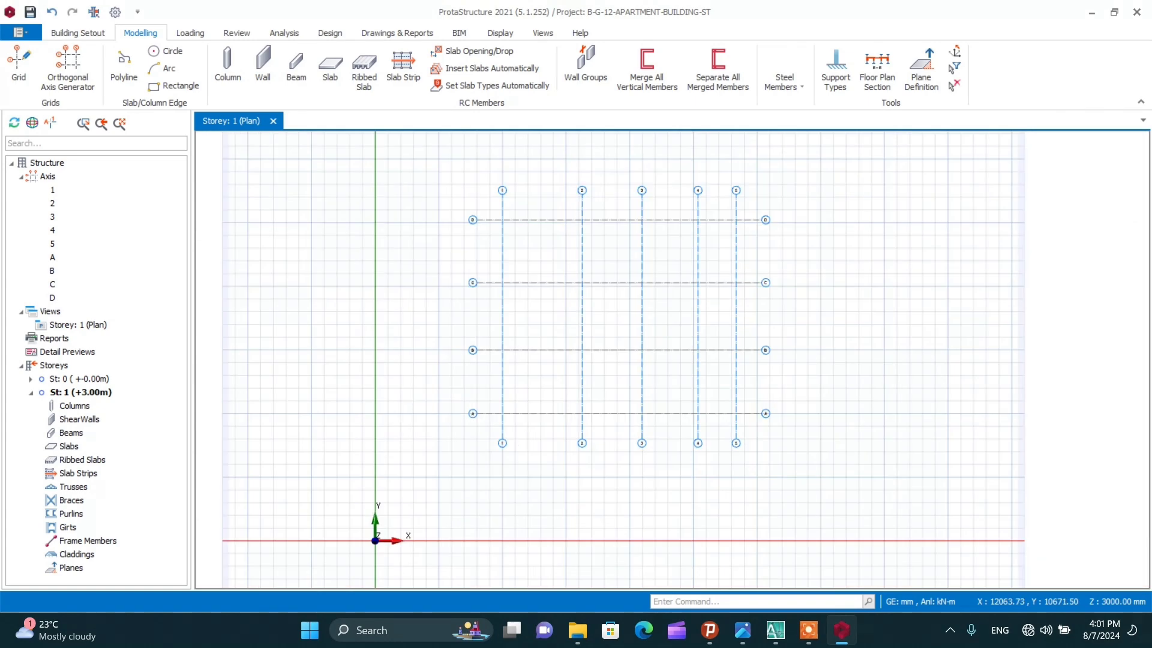
Relabel the lowest horizontal axis A as E in its axis properties, freeing the label A
scroll(721, 317, "up", 3)
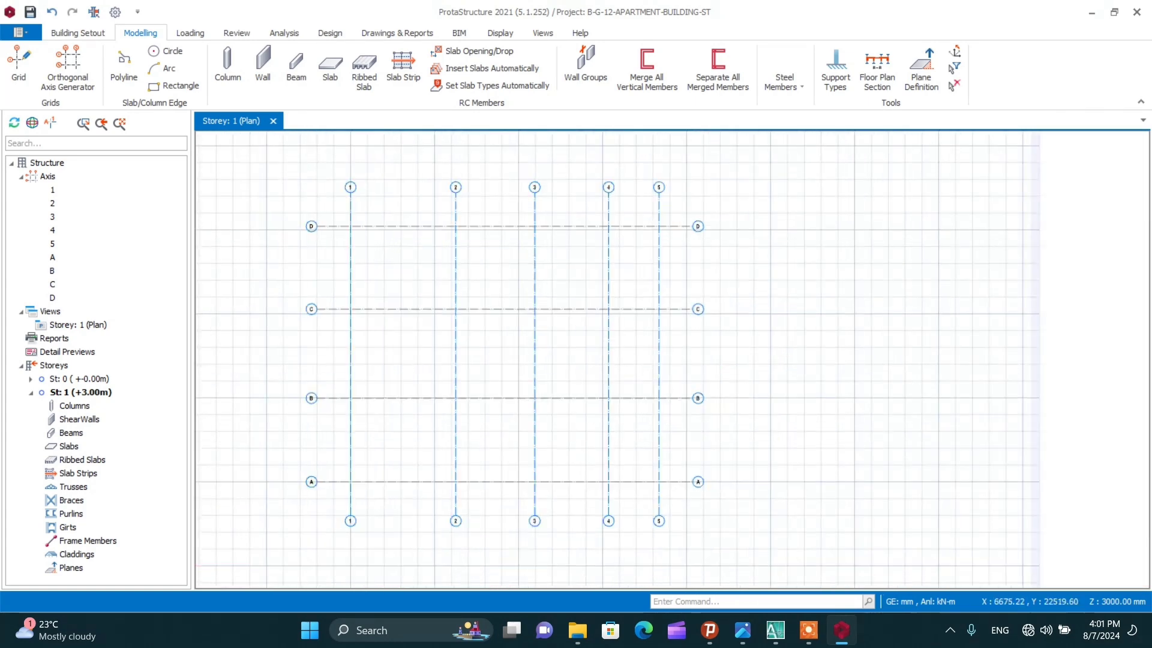
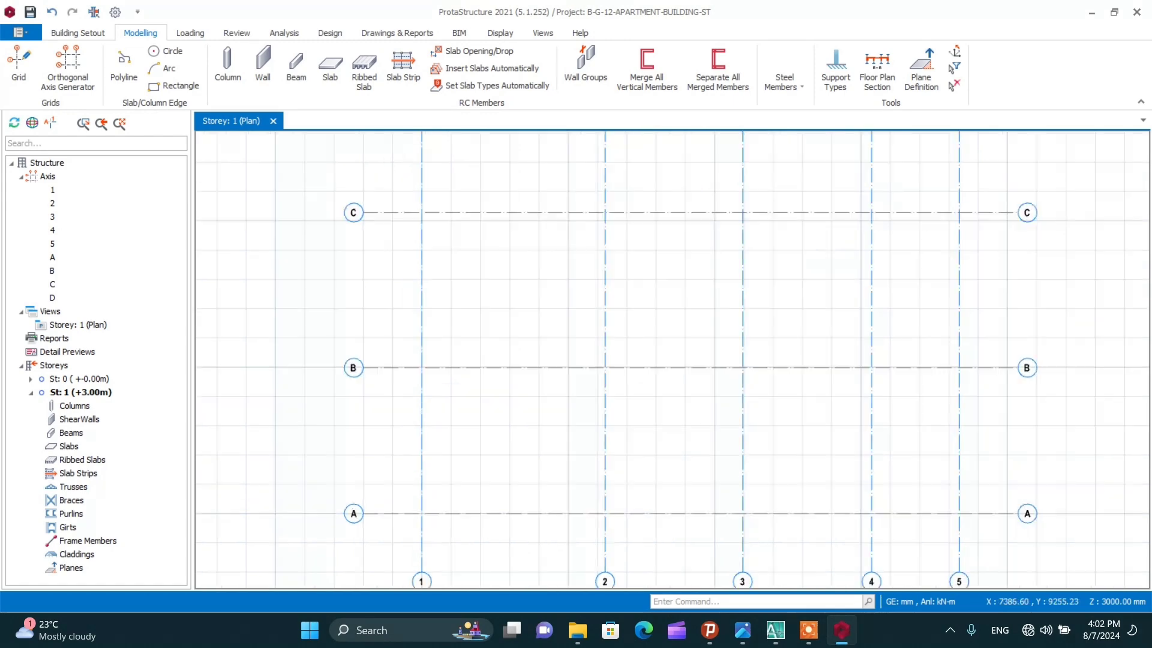
left_click(360, 503)
right_click(365, 505)
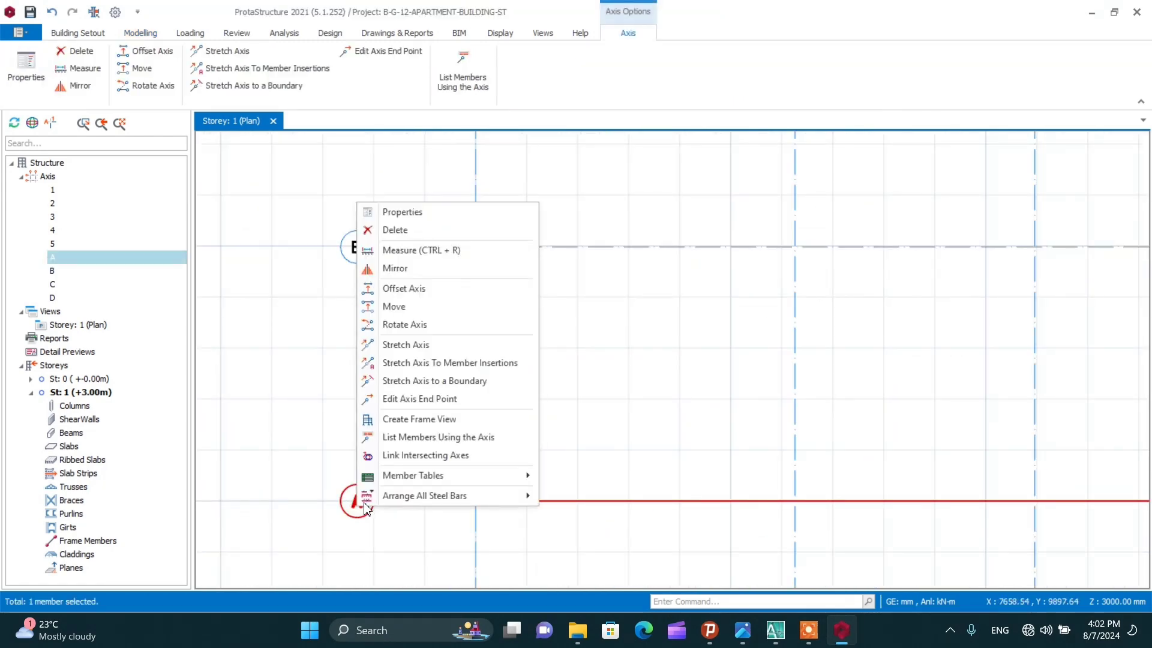
left_click(401, 213)
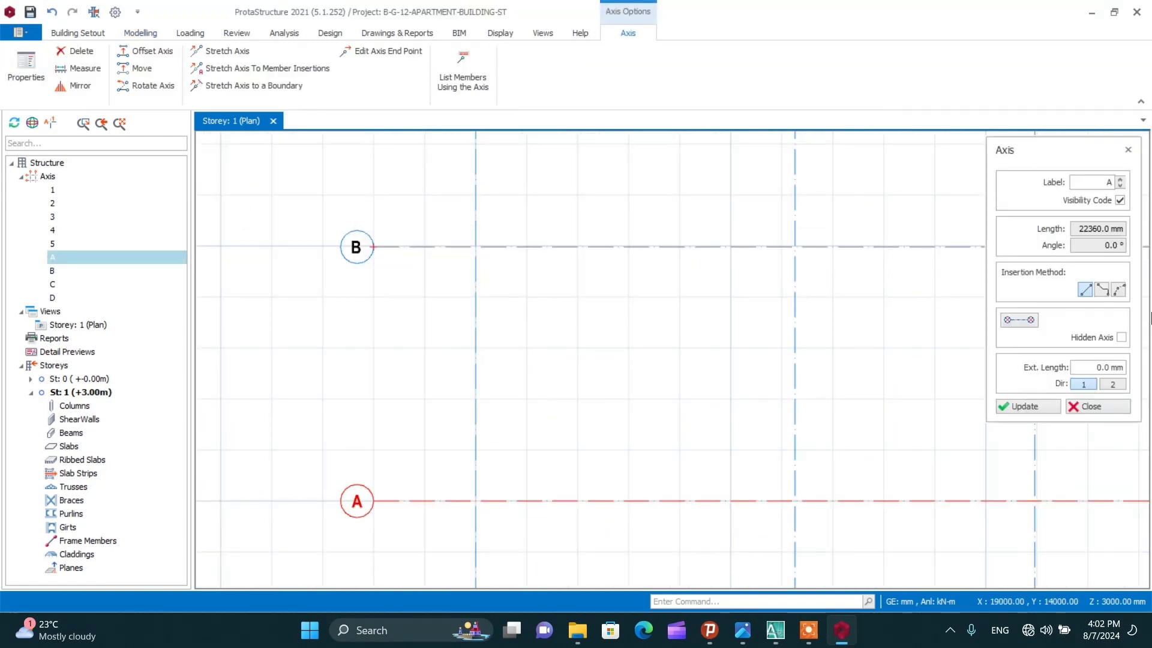
left_click(1121, 182)
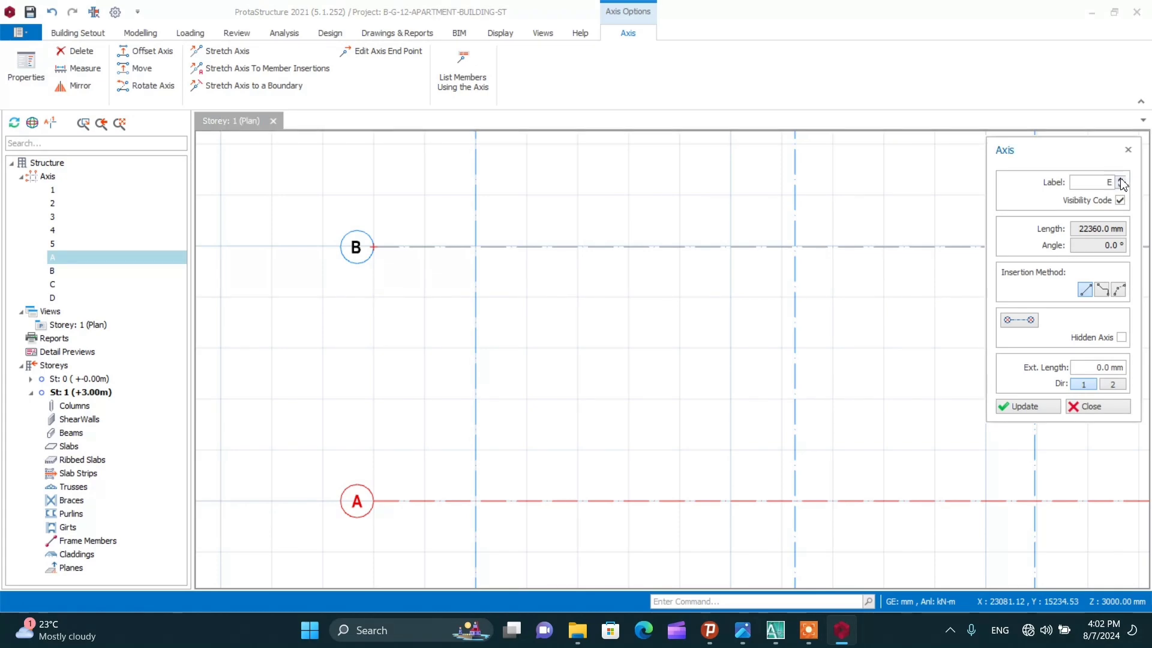
left_click(1029, 407)
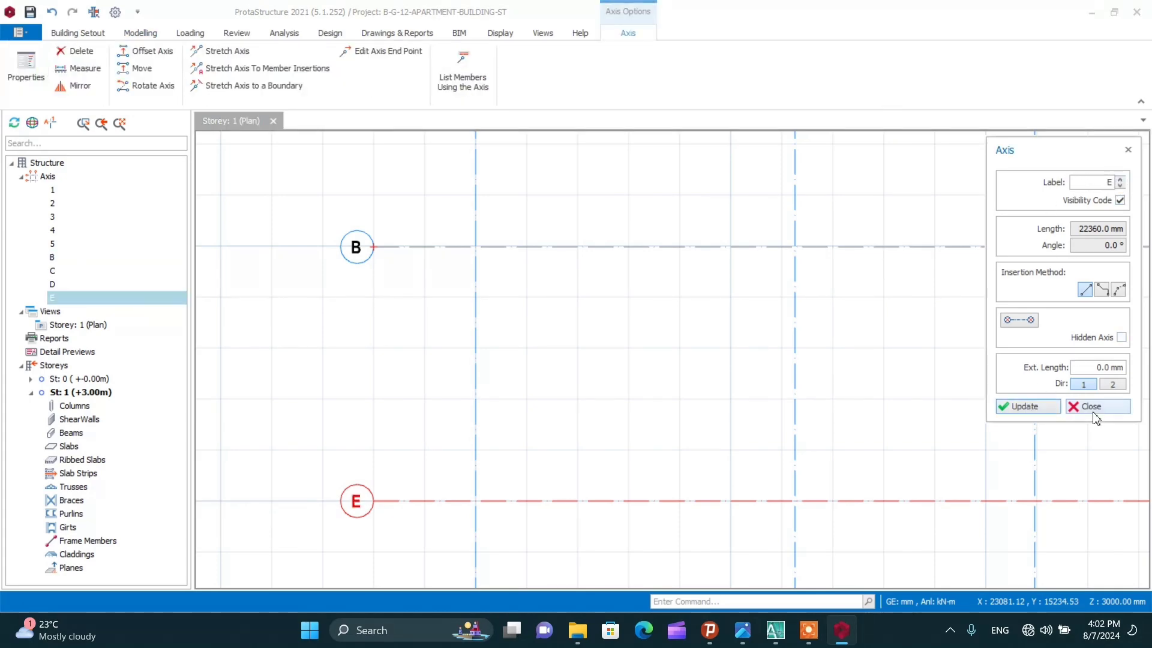
left_click(1096, 409)
Relabel the uppermost horizontal axis D as A in its axis properties
scroll(435, 405, "down", 8)
scroll(414, 270, "up", 8)
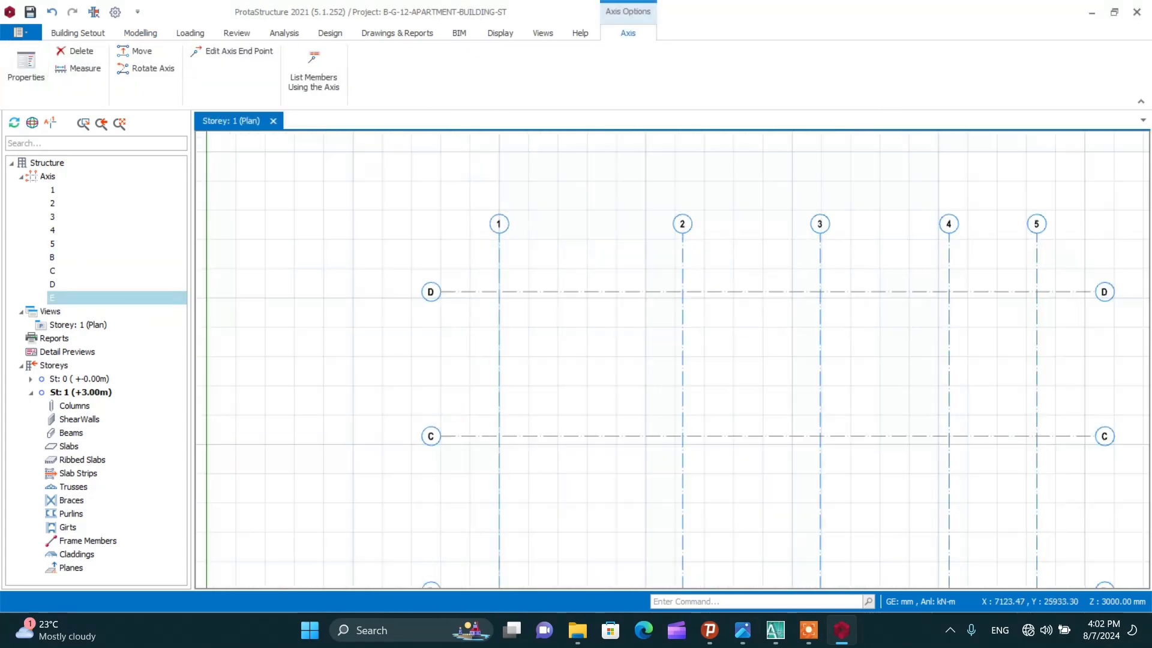
left_click(433, 282)
right_click(437, 282)
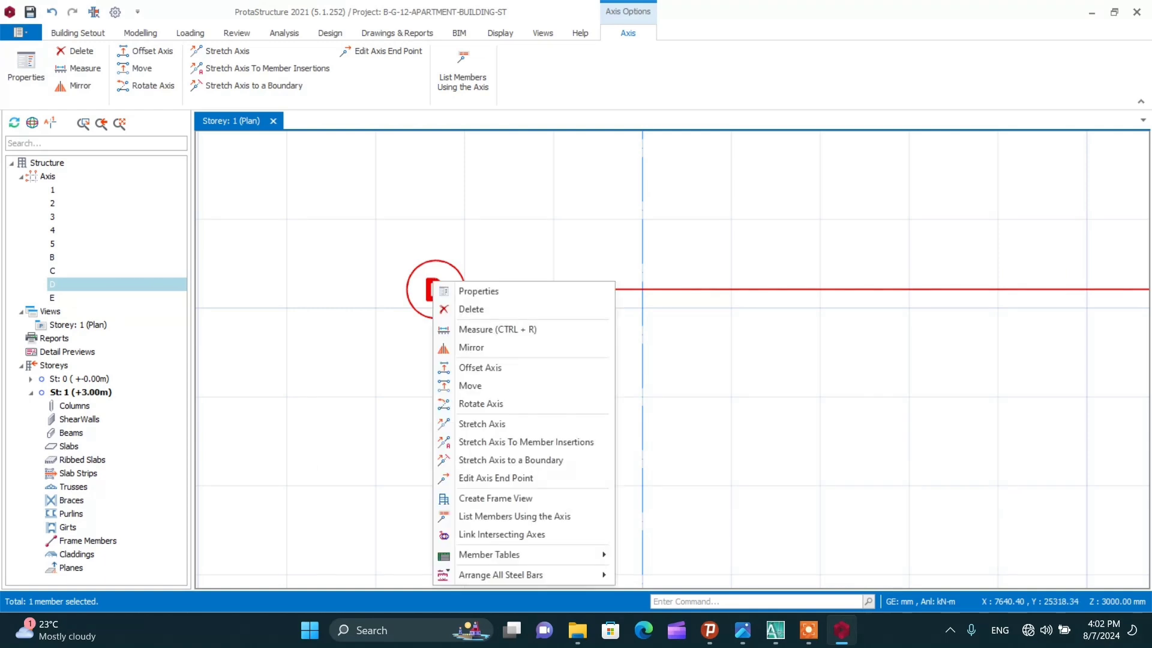
left_click(480, 292)
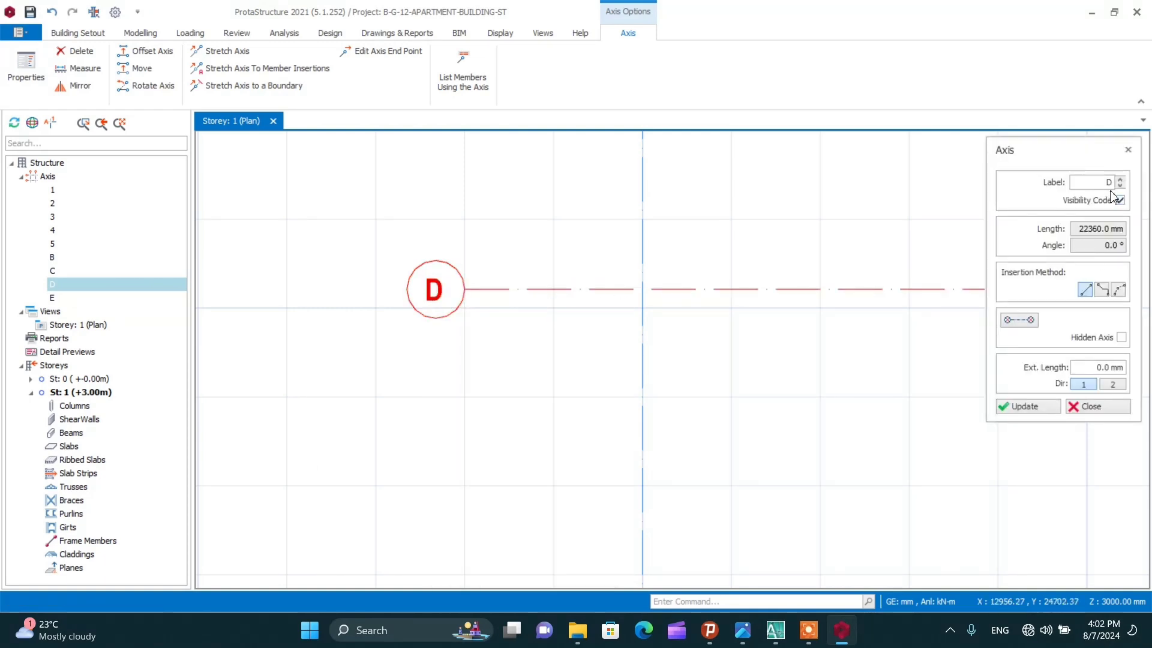
left_click(1119, 186)
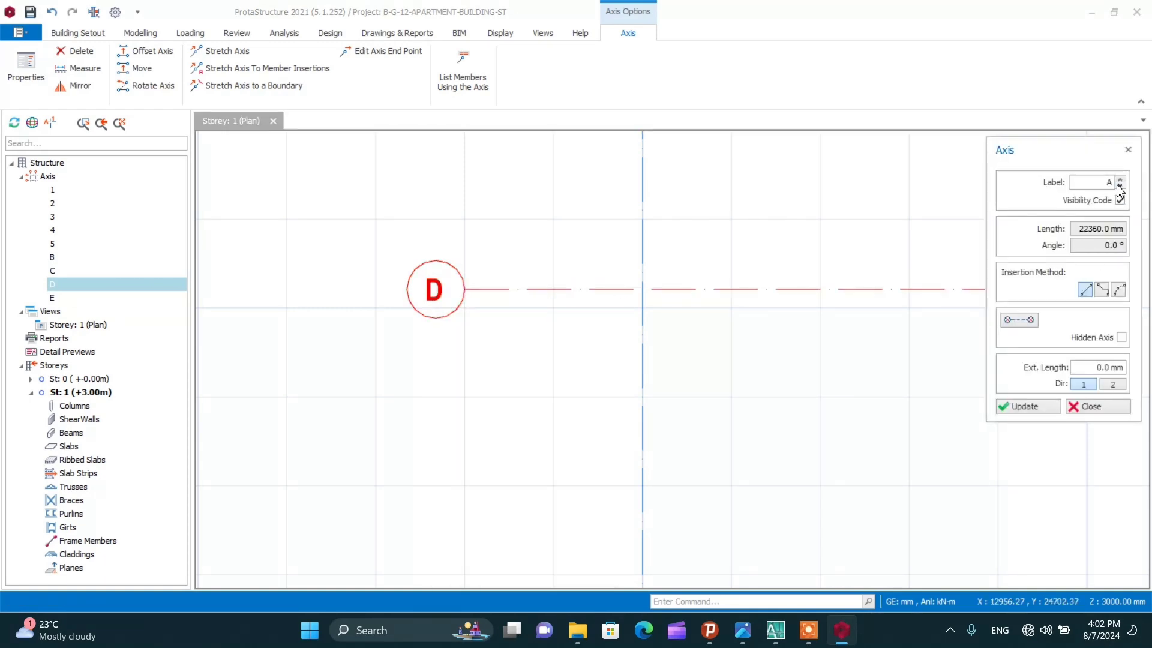
left_click(1030, 406)
left_click(1091, 407)
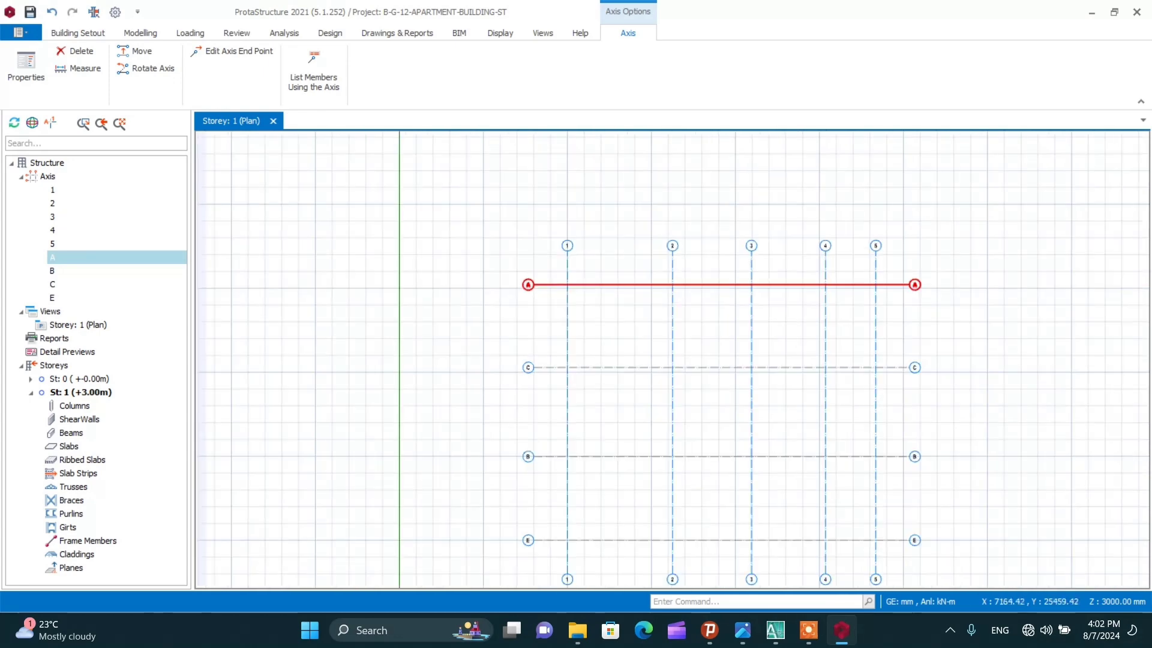
Relabel the lowest horizontal axis E as D in its axis properties
scroll(488, 306, "down", 1)
scroll(519, 481, "up", 7)
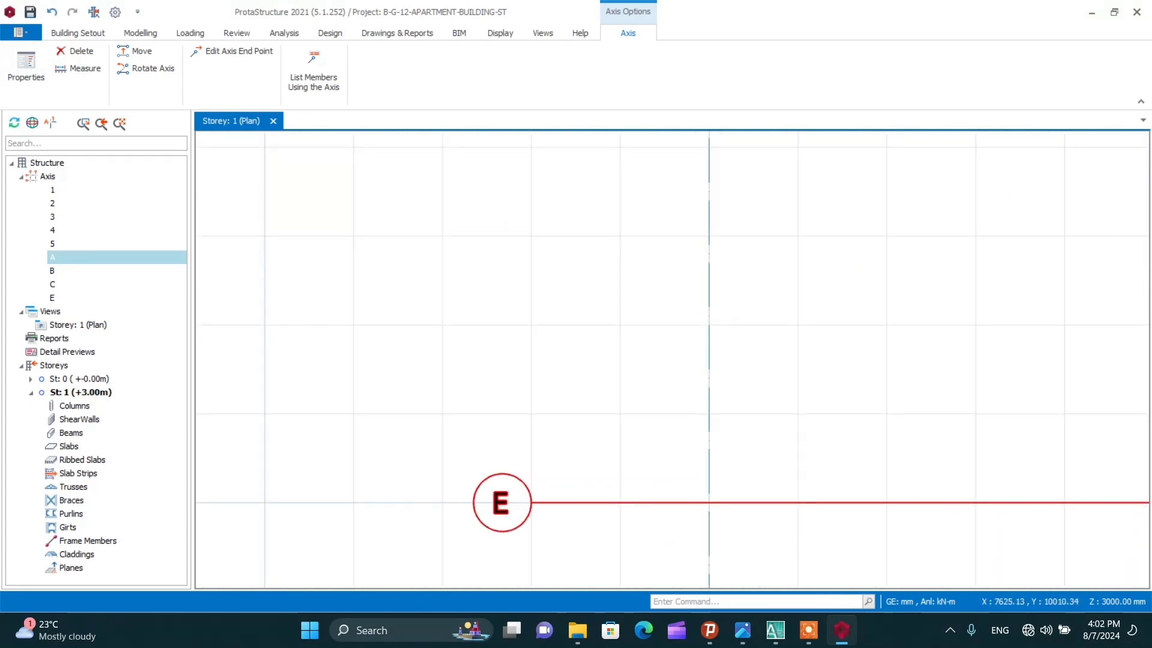
right_click(504, 501)
left_click(528, 209)
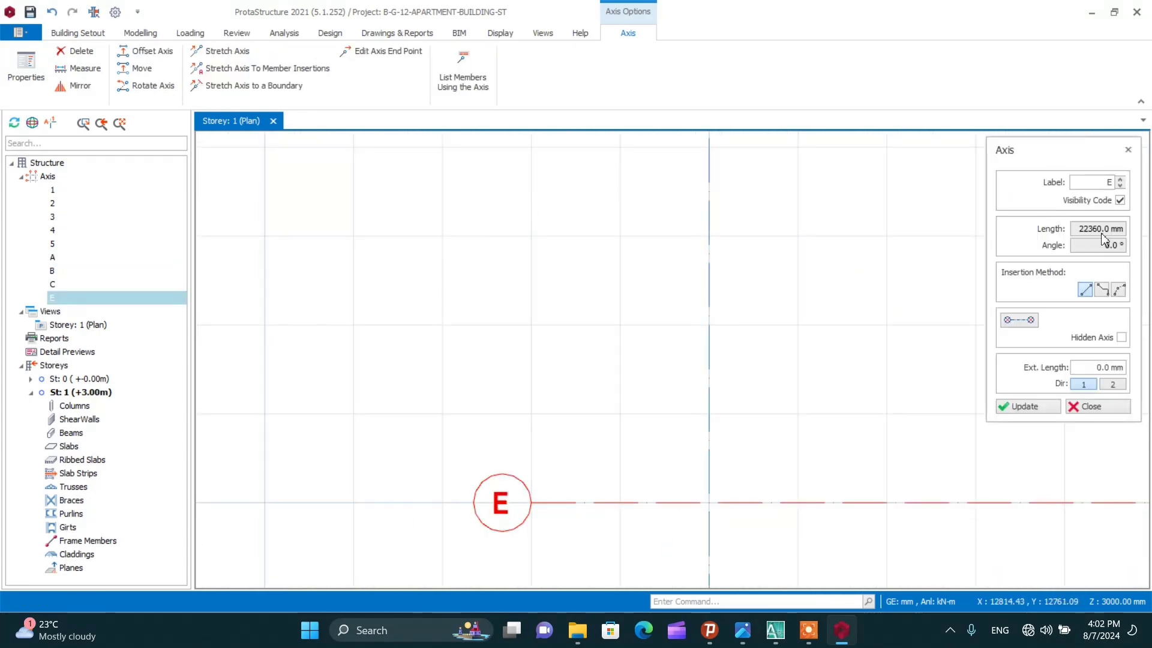
left_click(1121, 181)
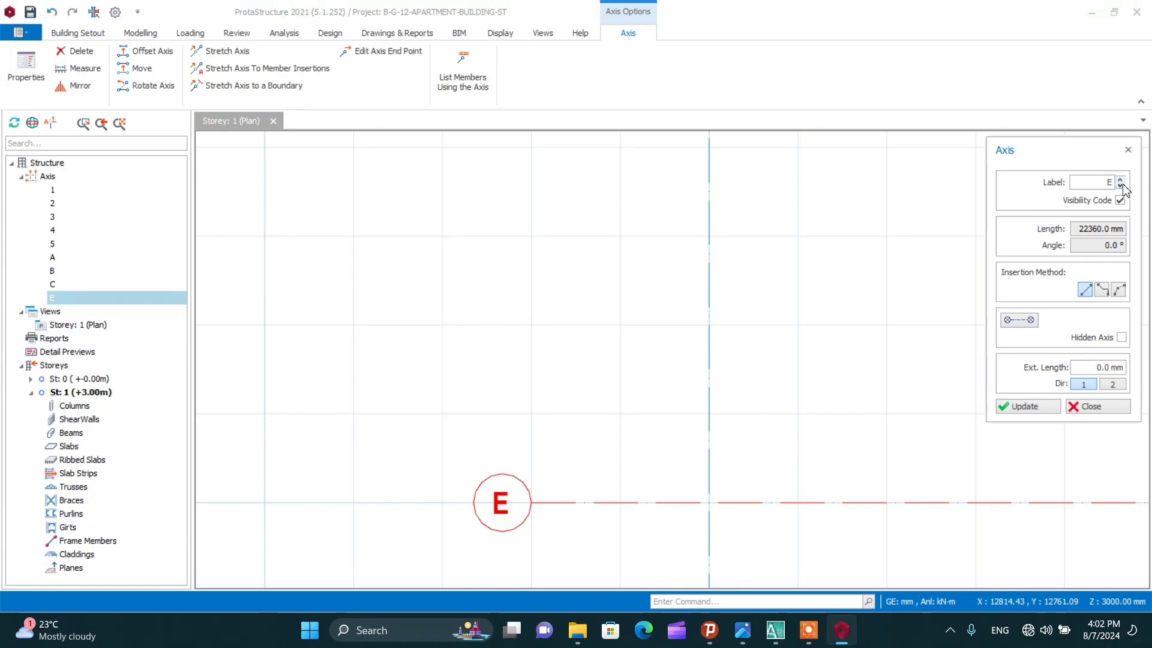
left_click(1025, 407)
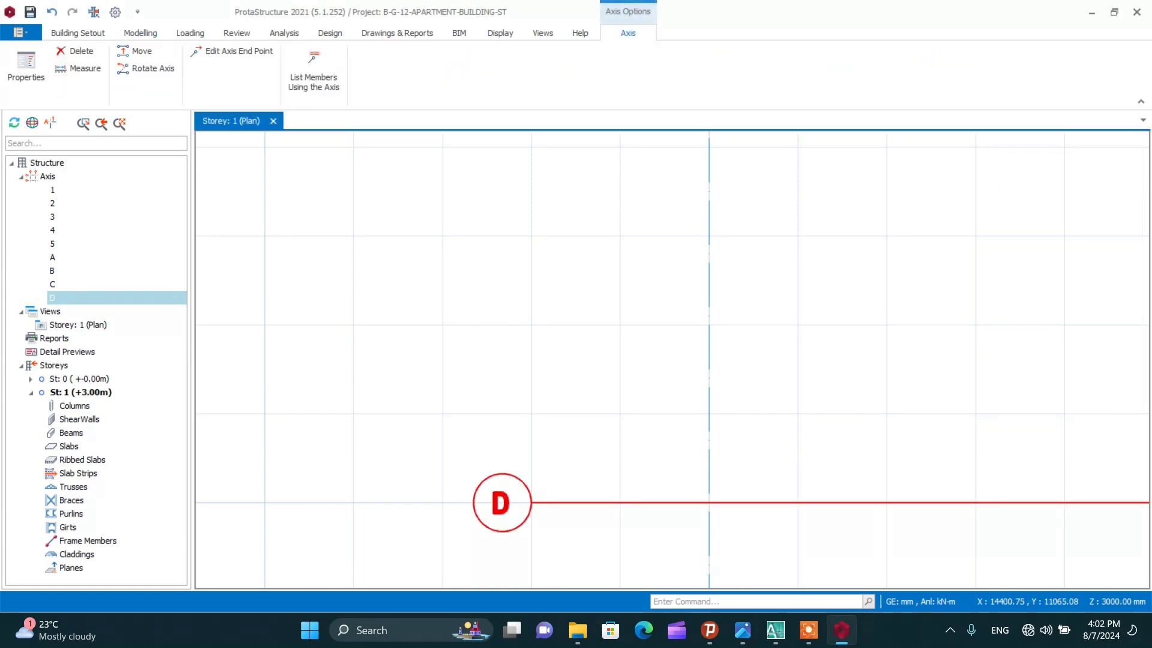
Relabel axis B, the horizontal axis directly above the lowest one, as E to free the label B
scroll(474, 299, "up", 5)
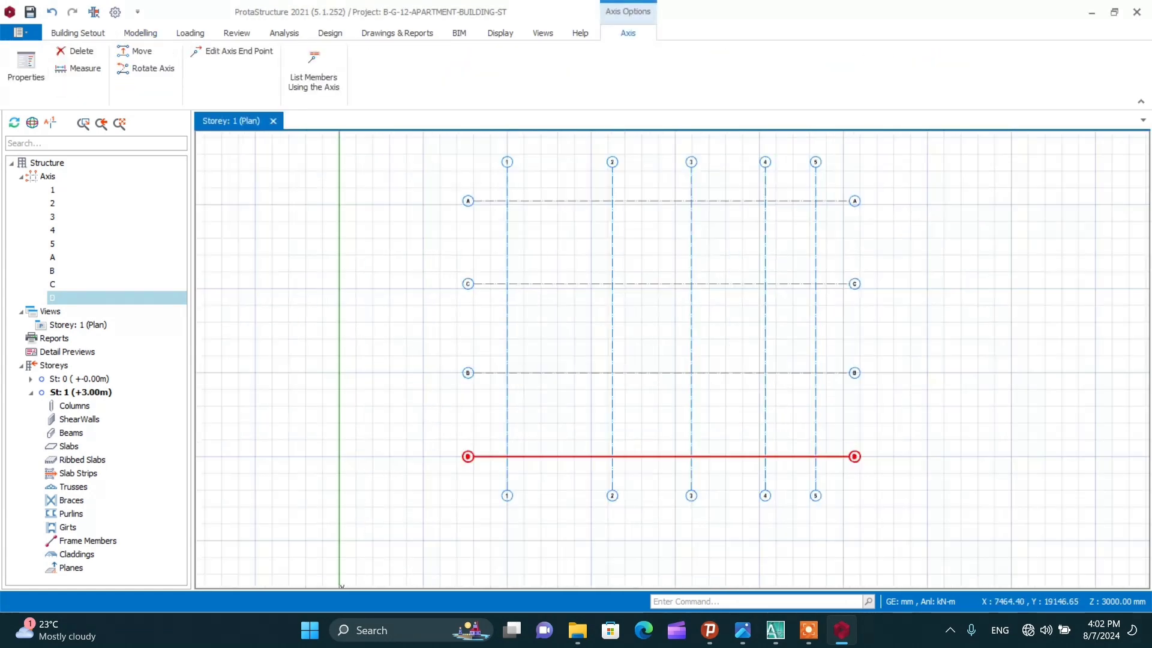
left_click(464, 395)
right_click(464, 397)
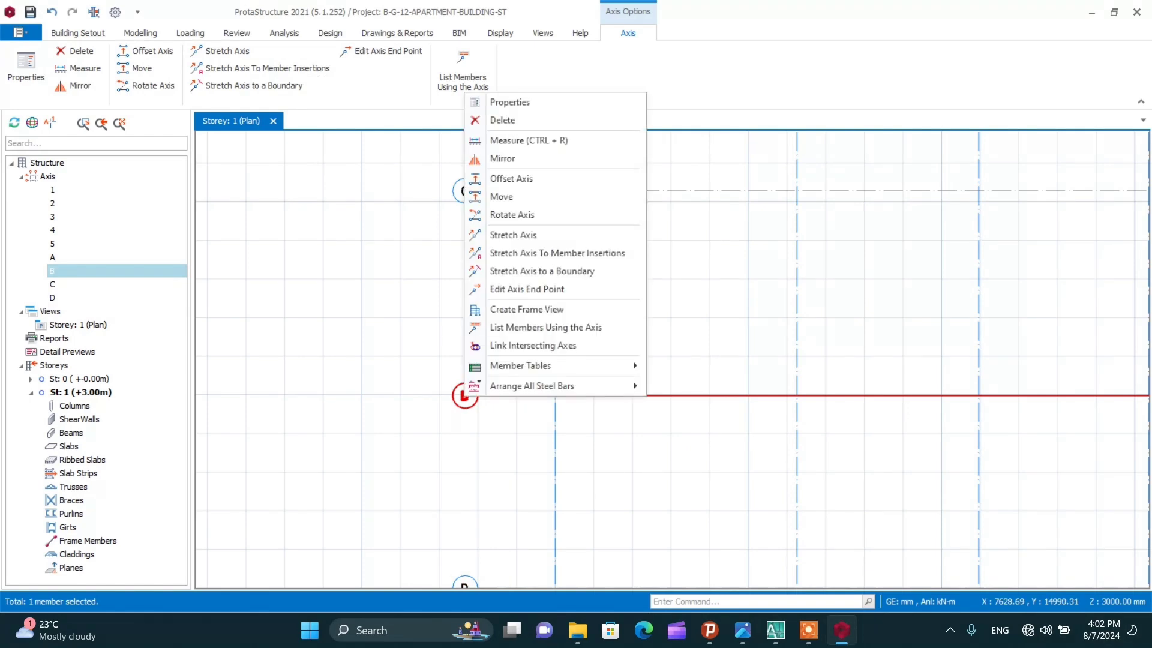
left_click(492, 100)
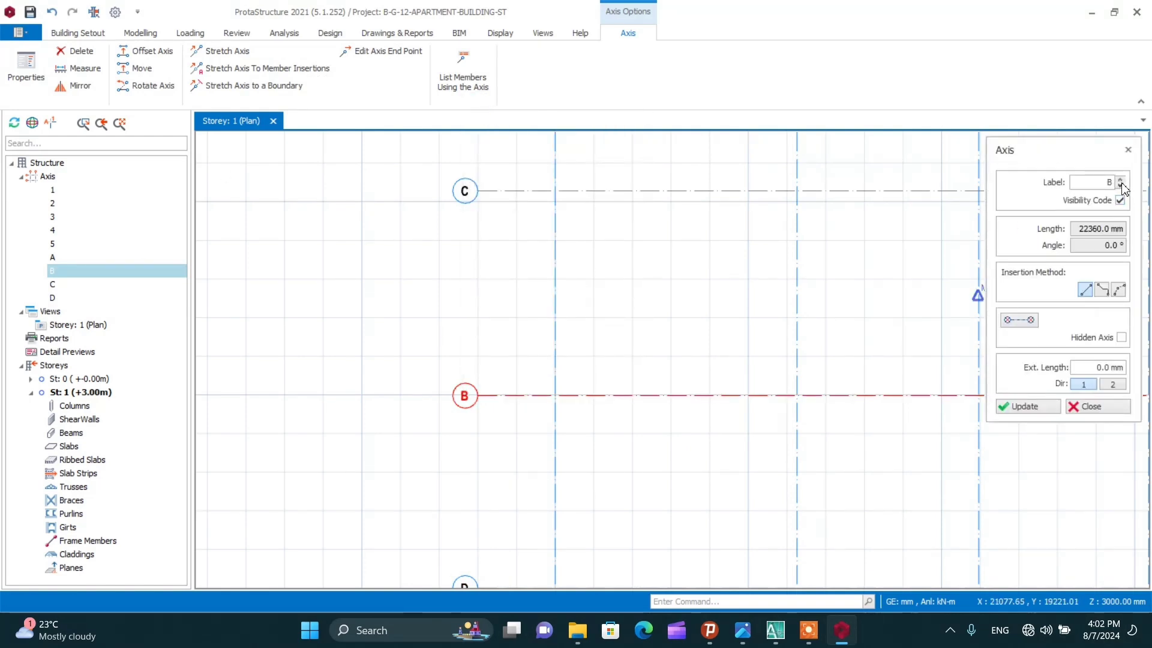
left_click(1040, 408)
left_click(1089, 406)
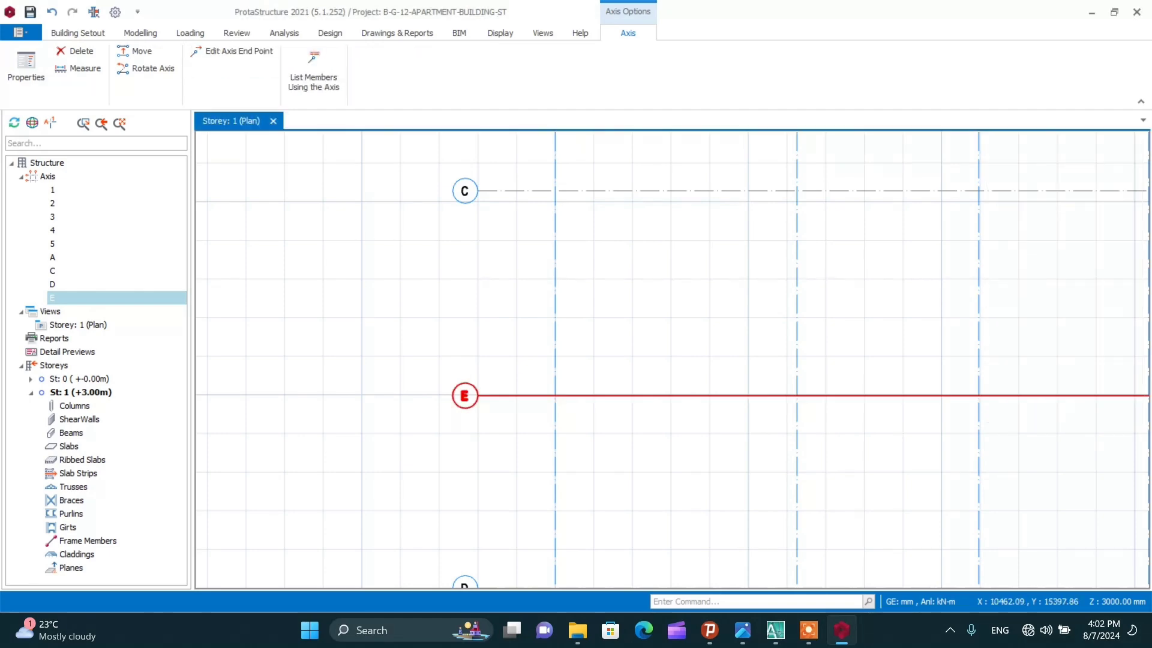
Relabel axis C, the horizontal axis directly below axis A, as B in its axis properties
scroll(432, 368, "down", 2)
scroll(450, 256, "up", 3)
left_click(454, 273)
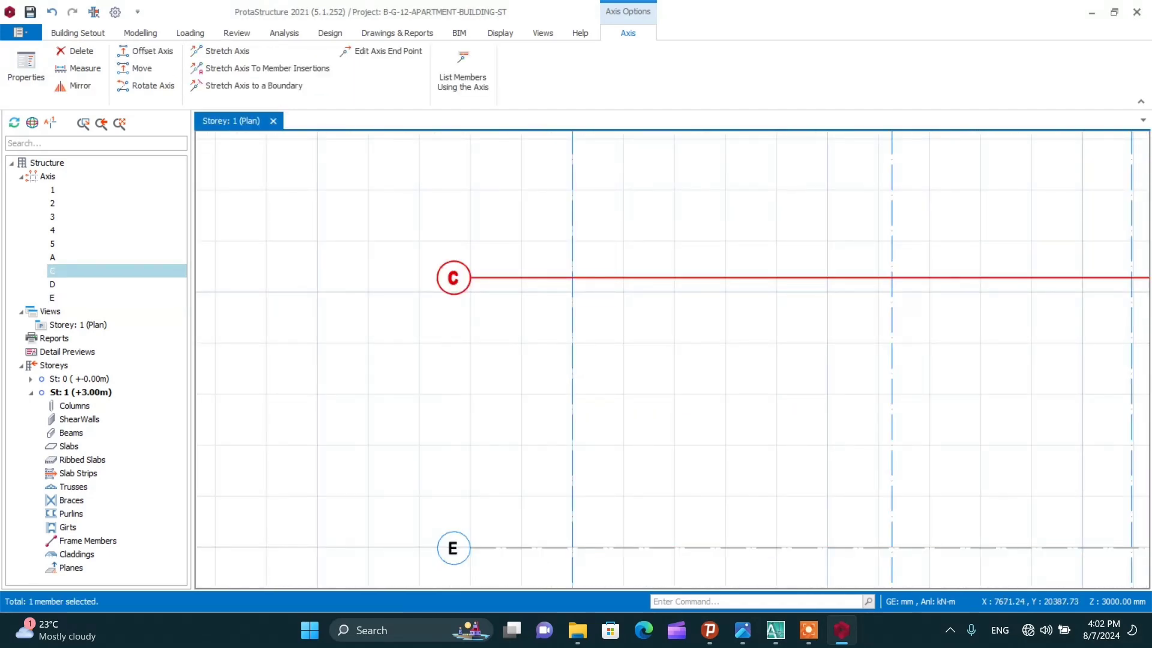
right_click(454, 277)
left_click(425, 274)
scroll(425, 274, "down", 3)
scroll(428, 275, "up", 2)
scroll(435, 278, "up", 3)
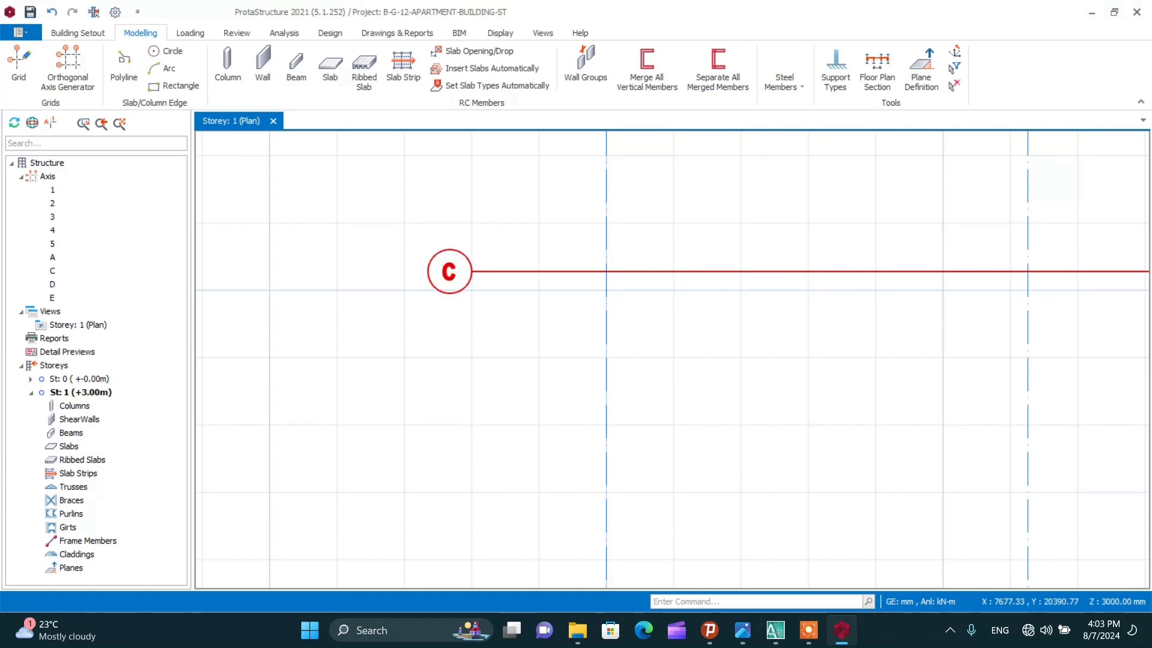
right_click(448, 264)
left_click(505, 276)
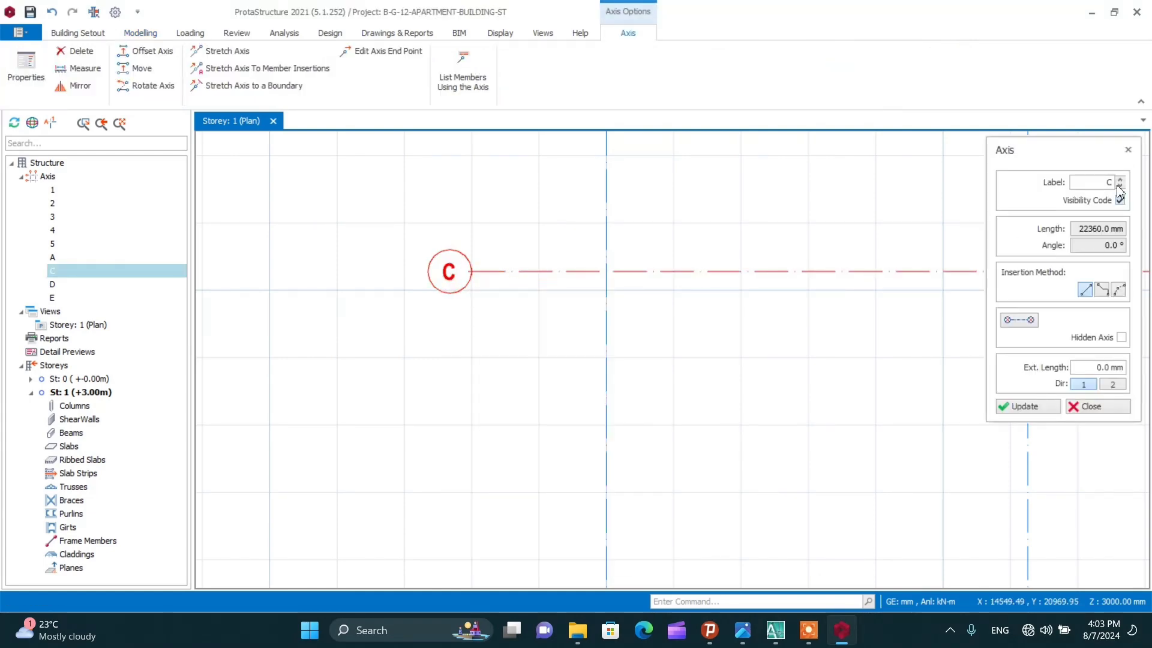
left_click(1119, 185)
left_click(1027, 407)
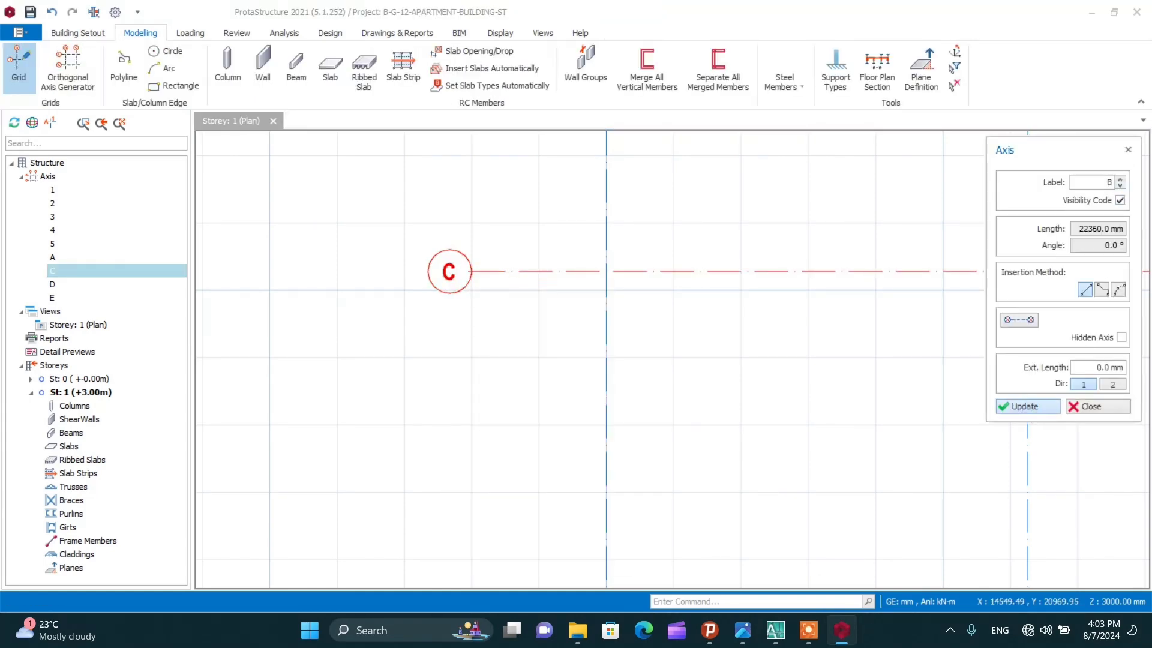
Relabel axis E, the horizontal axis directly above axis D, as C in its axis properties
scroll(465, 384, "up", 4)
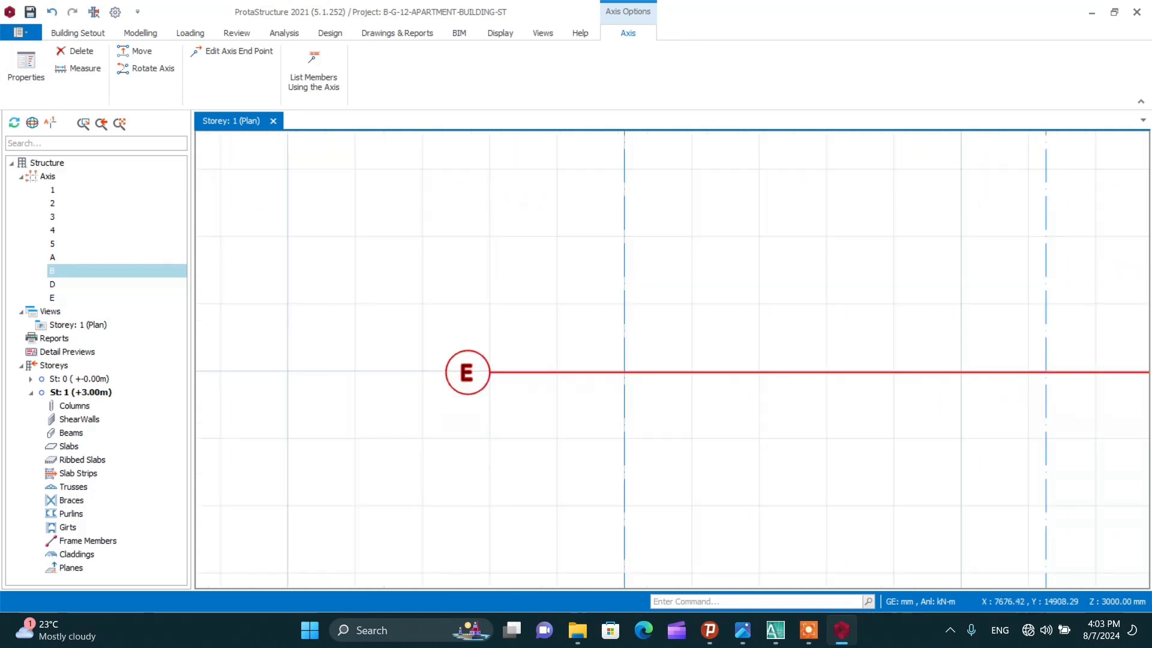
left_click(471, 375)
right_click(471, 375)
left_click(530, 79)
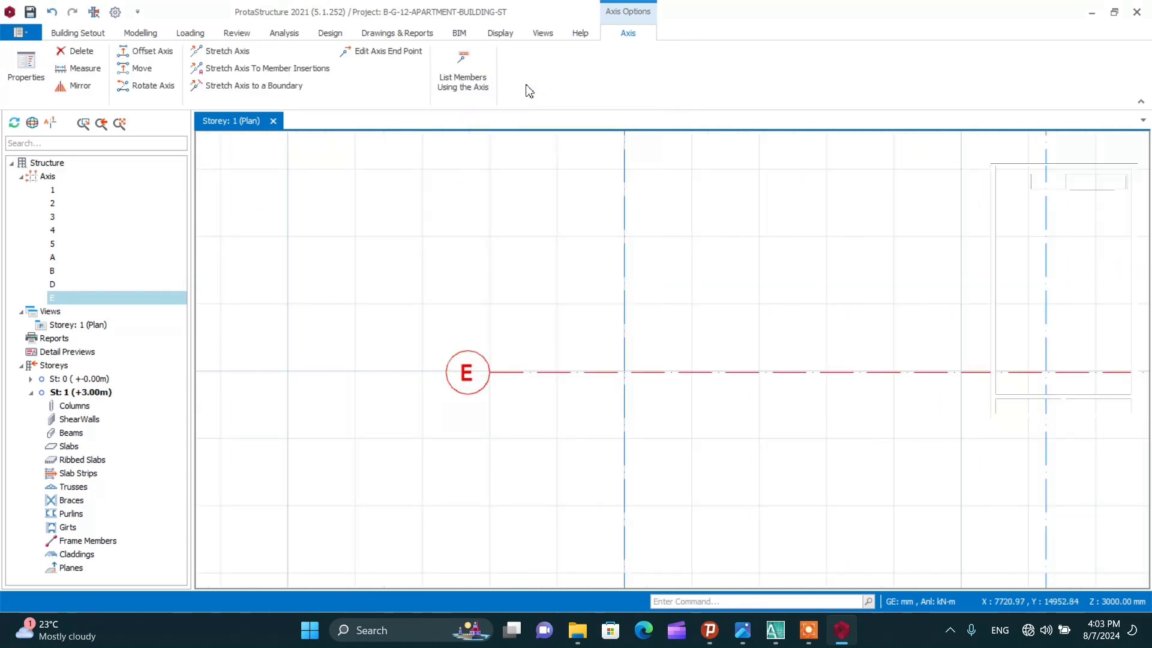
left_click(1120, 179)
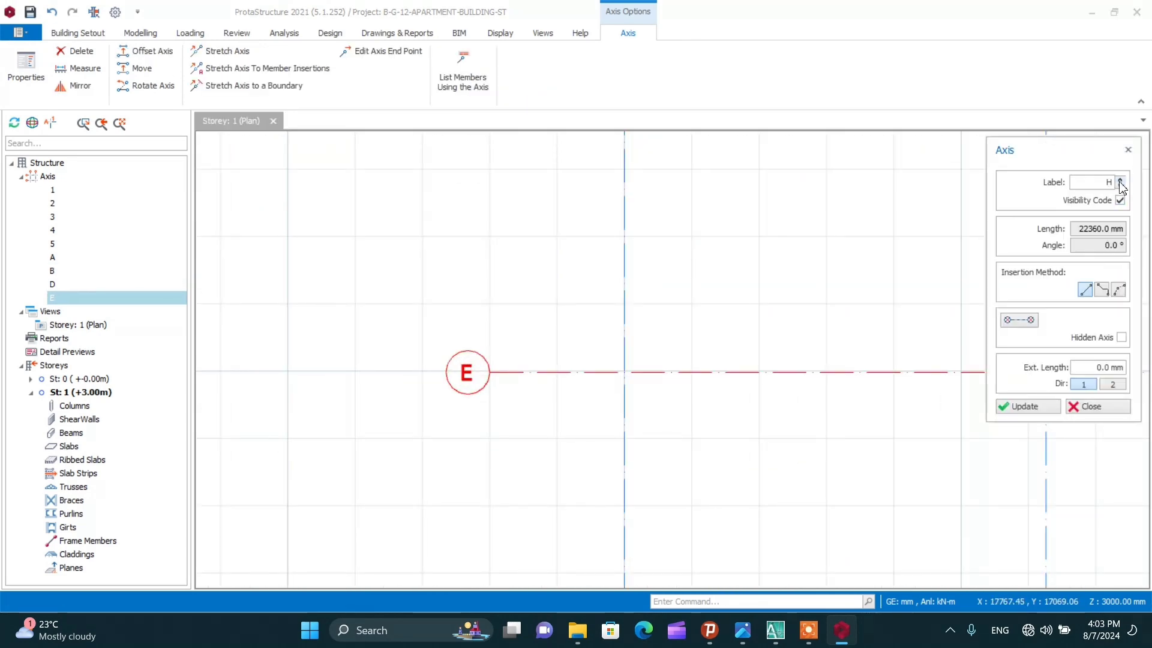
left_click(1120, 185)
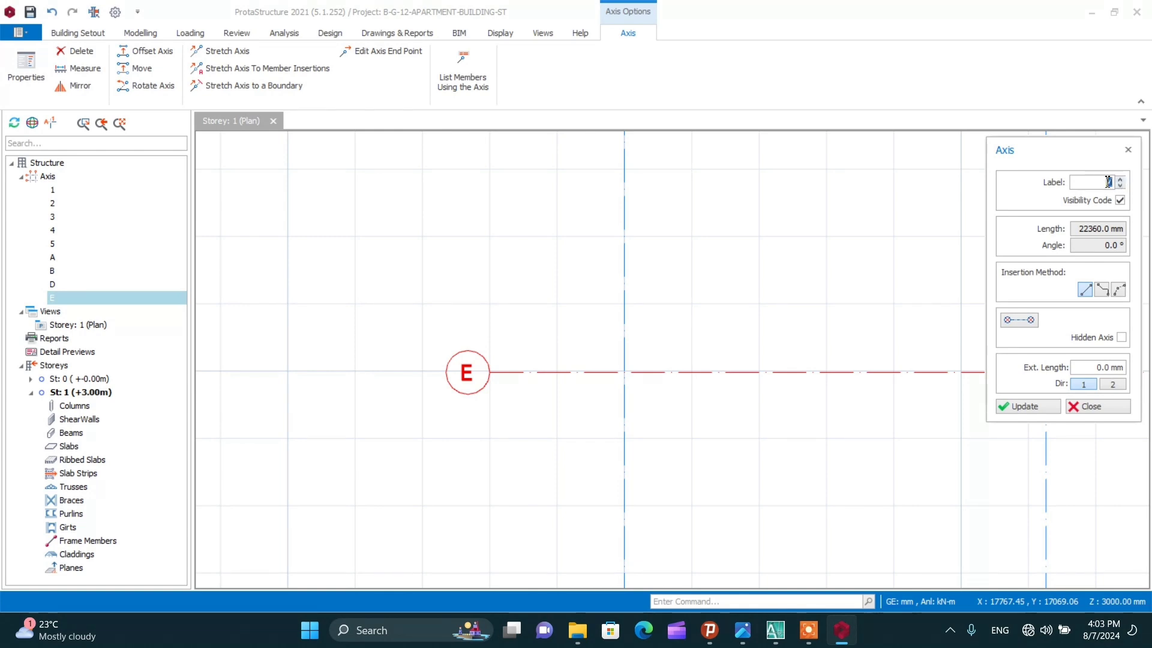
left_click(1048, 409)
scroll(444, 348, "down", 5)
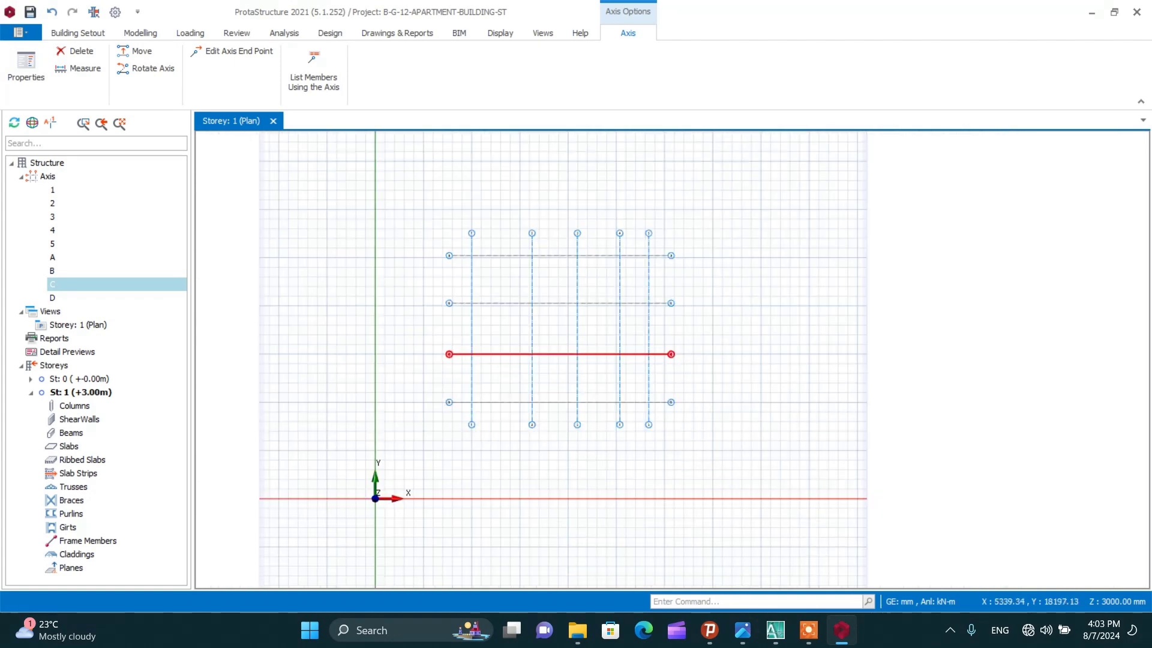
Measure the spacing between axes D and C along axis 1
scroll(458, 374, "up", 3)
scroll(436, 467, "down", 1)
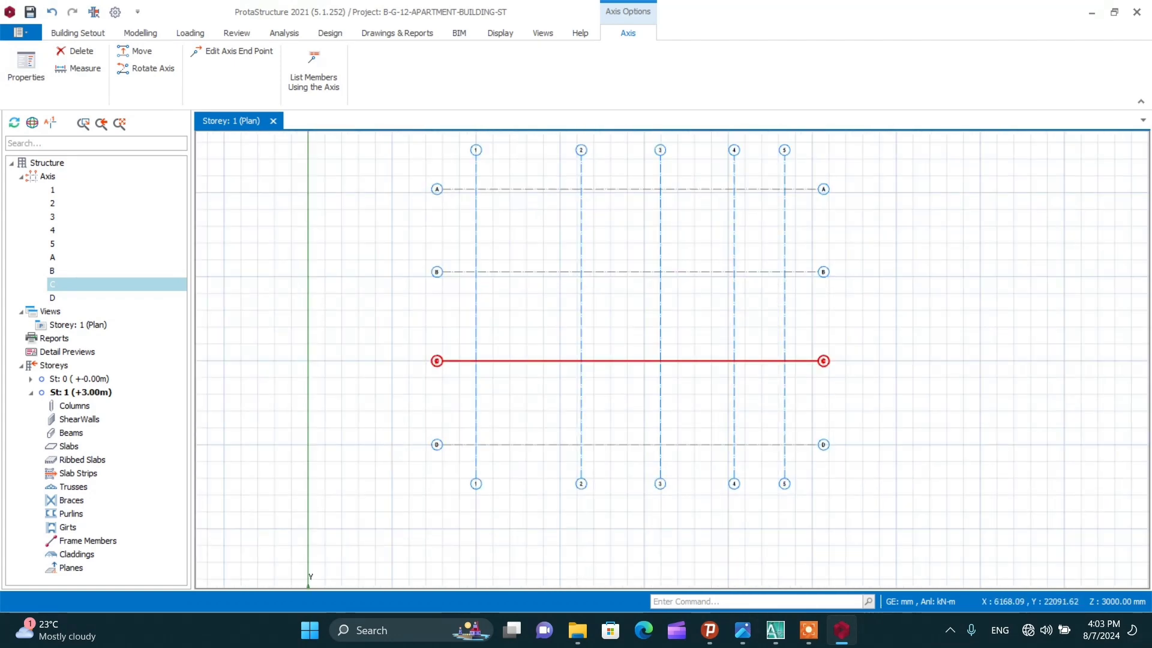
scroll(440, 208, "up", 4)
scroll(440, 208, "down", 3)
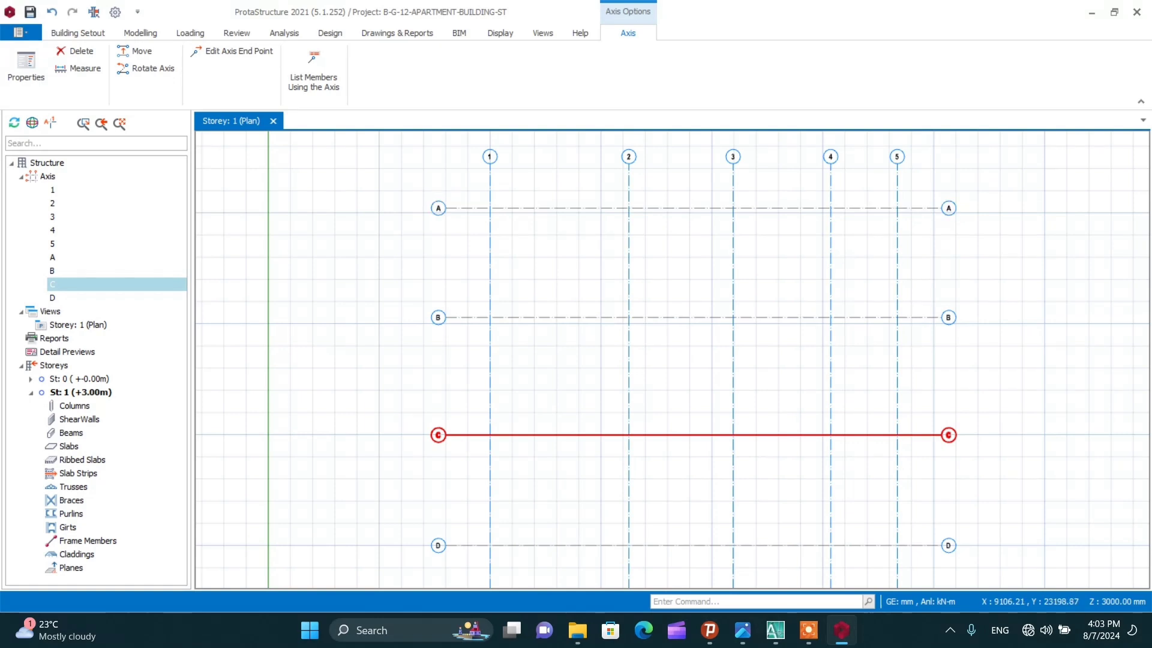
scroll(440, 208, "down", 1)
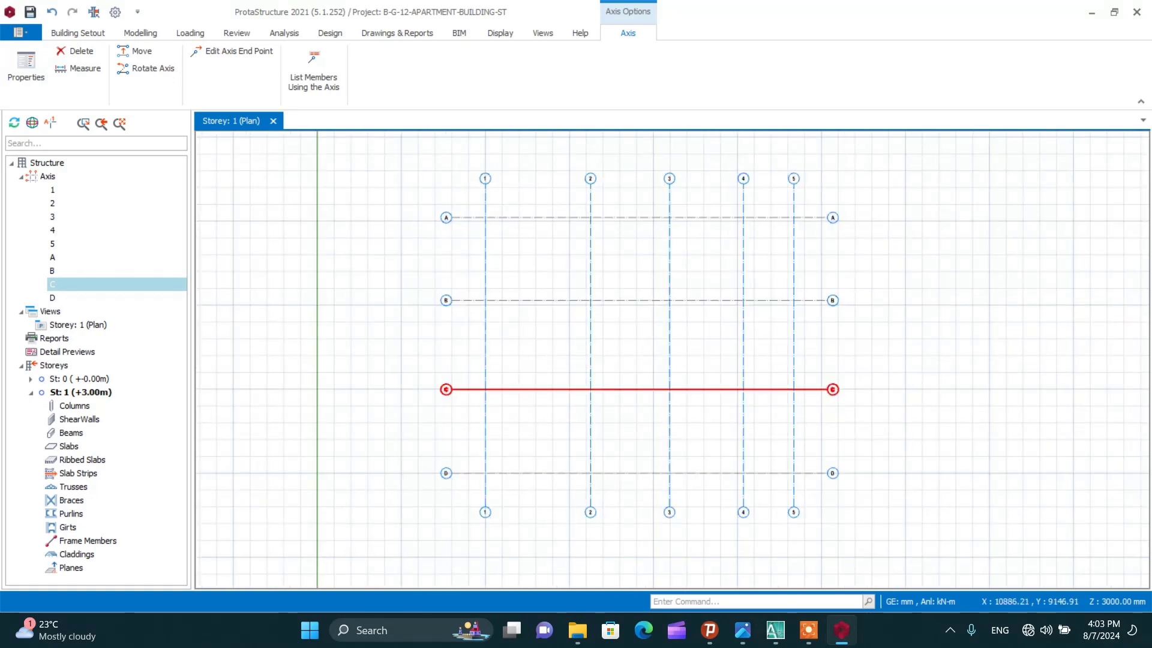
left_click(505, 495)
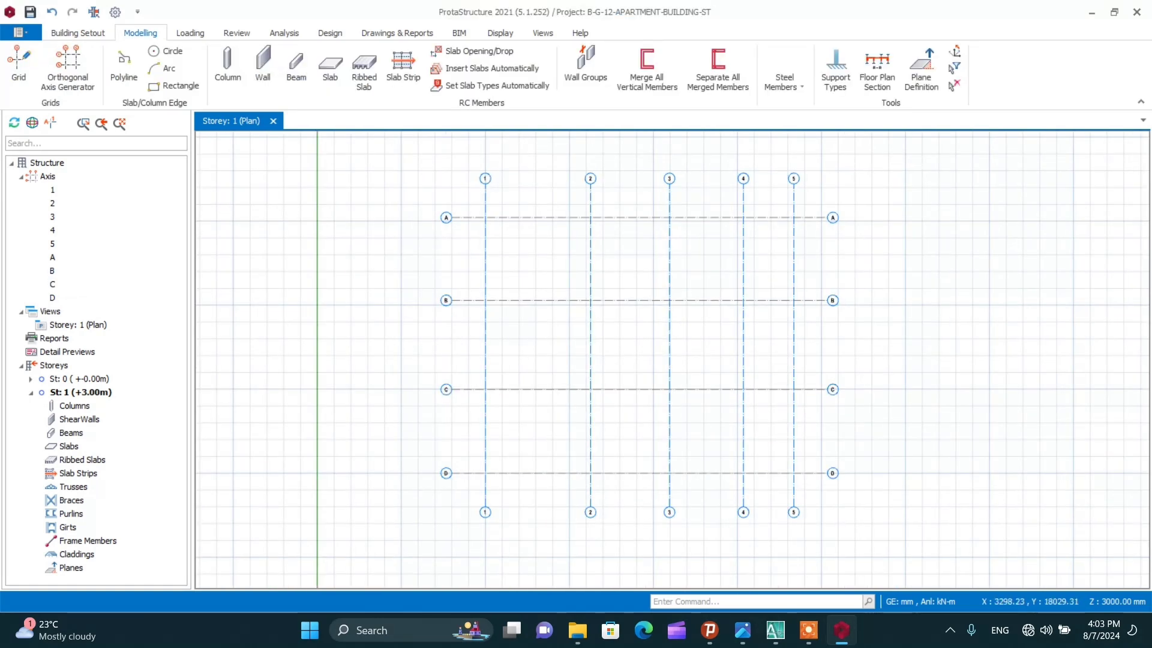
right_click(369, 332)
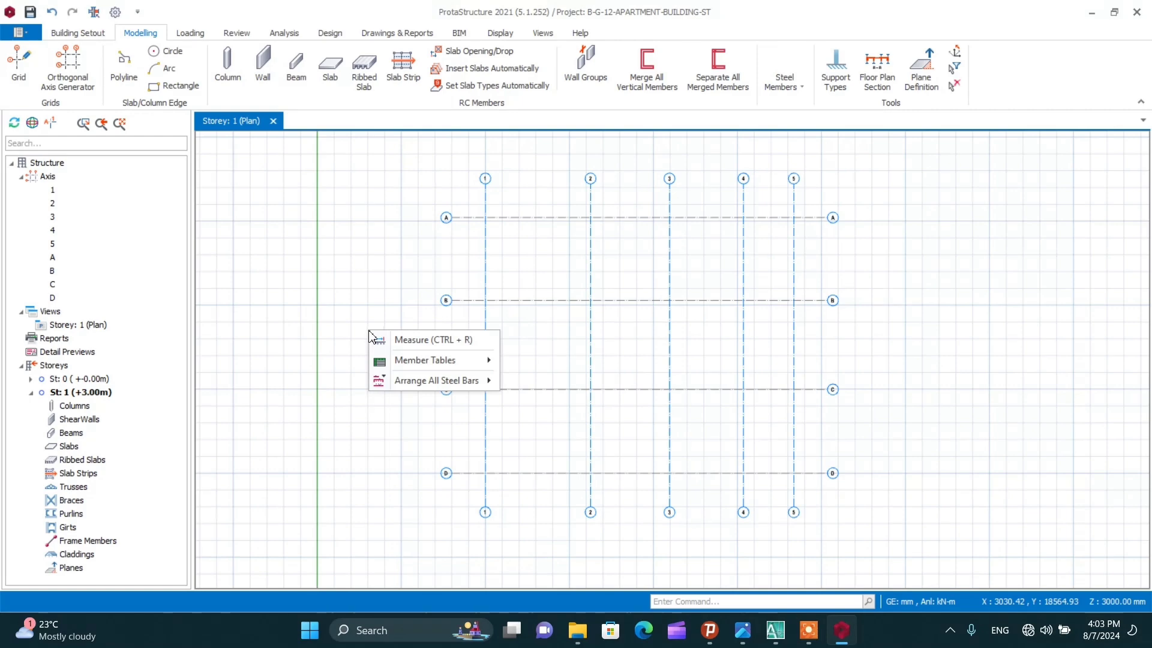
left_click(381, 339)
scroll(484, 470, "up", 5)
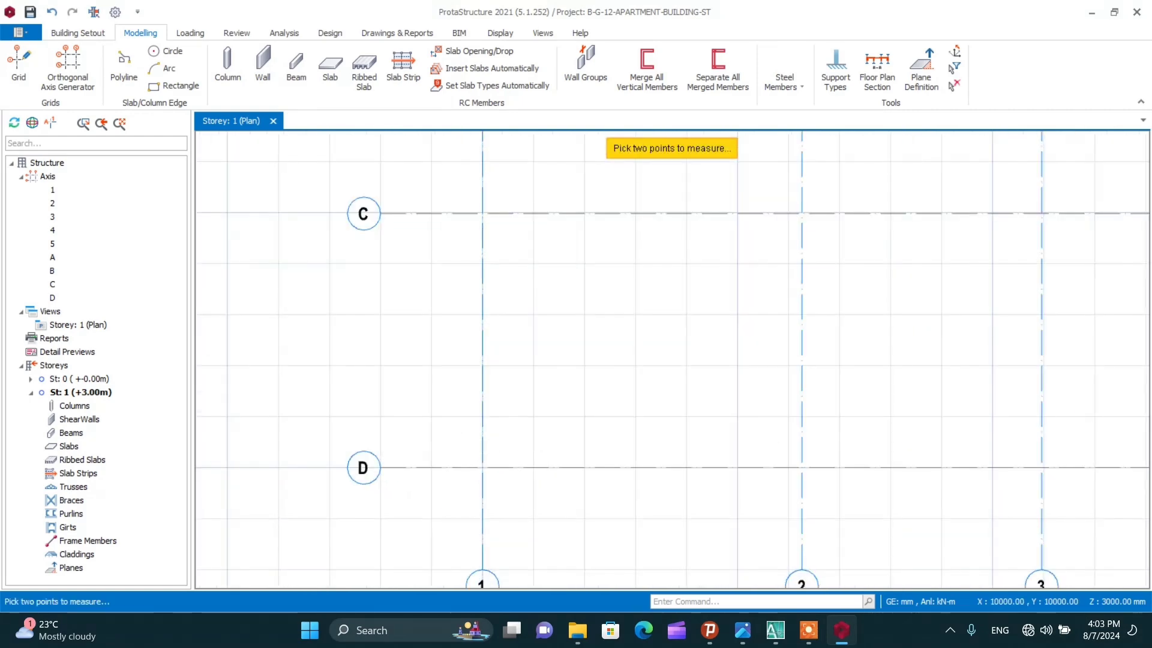
left_click(482, 468)
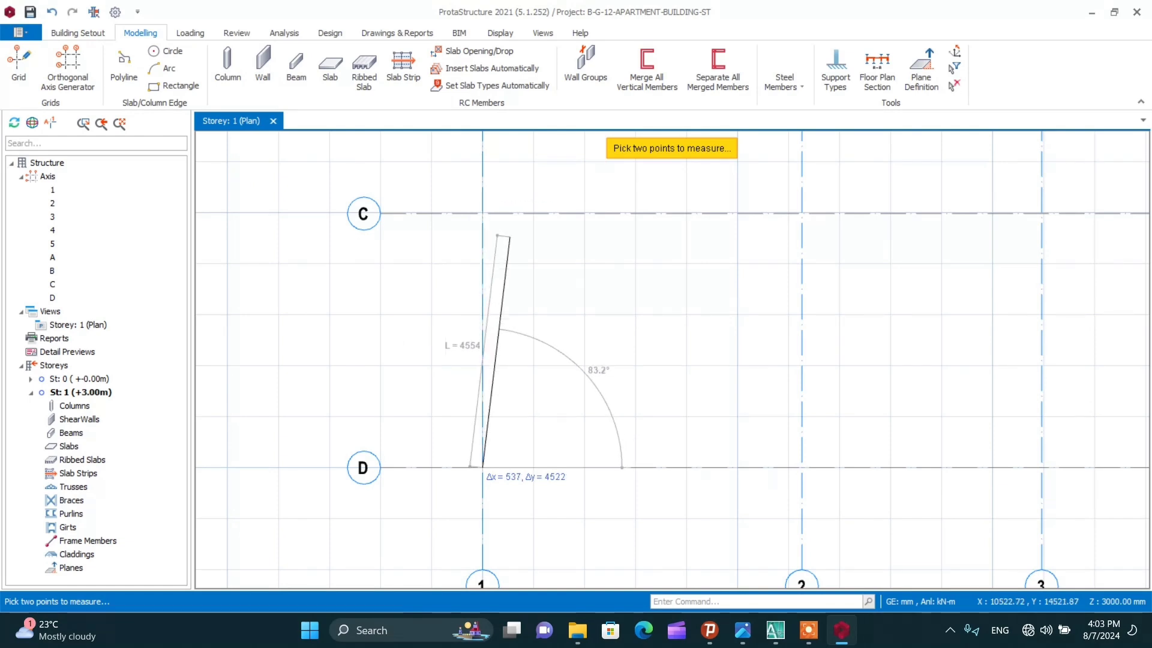
scroll(482, 215, "up", 3)
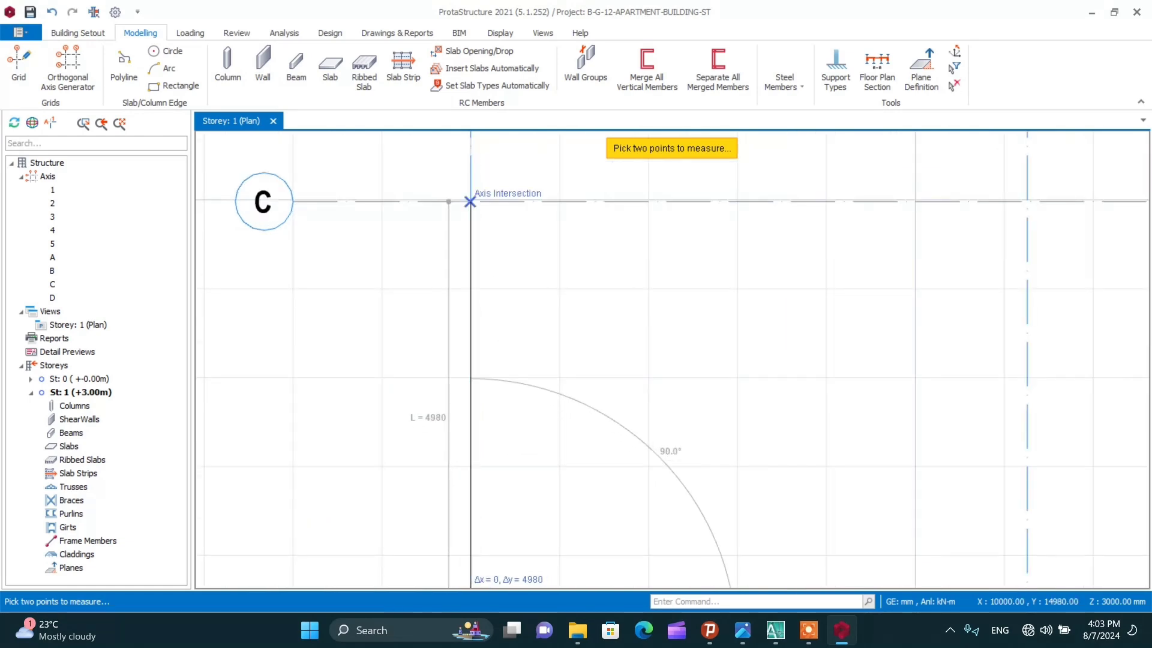
left_click(470, 201)
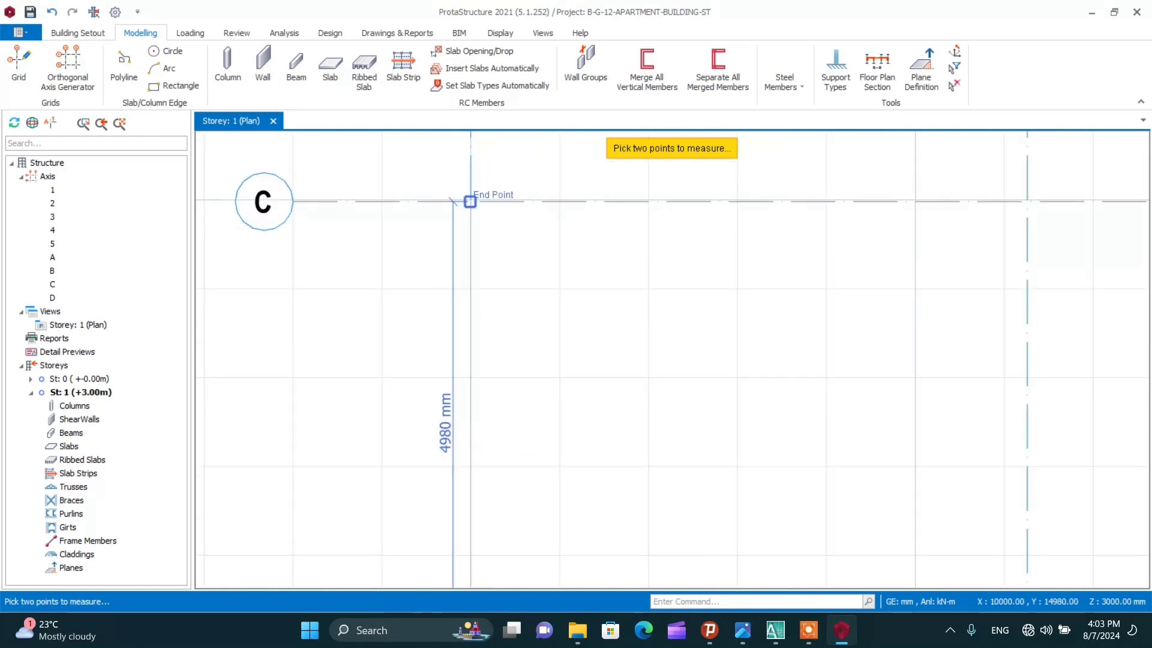
Switch to AutoCAD, check the C–D axis dimension on the Basement Floor Plan, and return to ProtaStructure
left_click(775, 634)
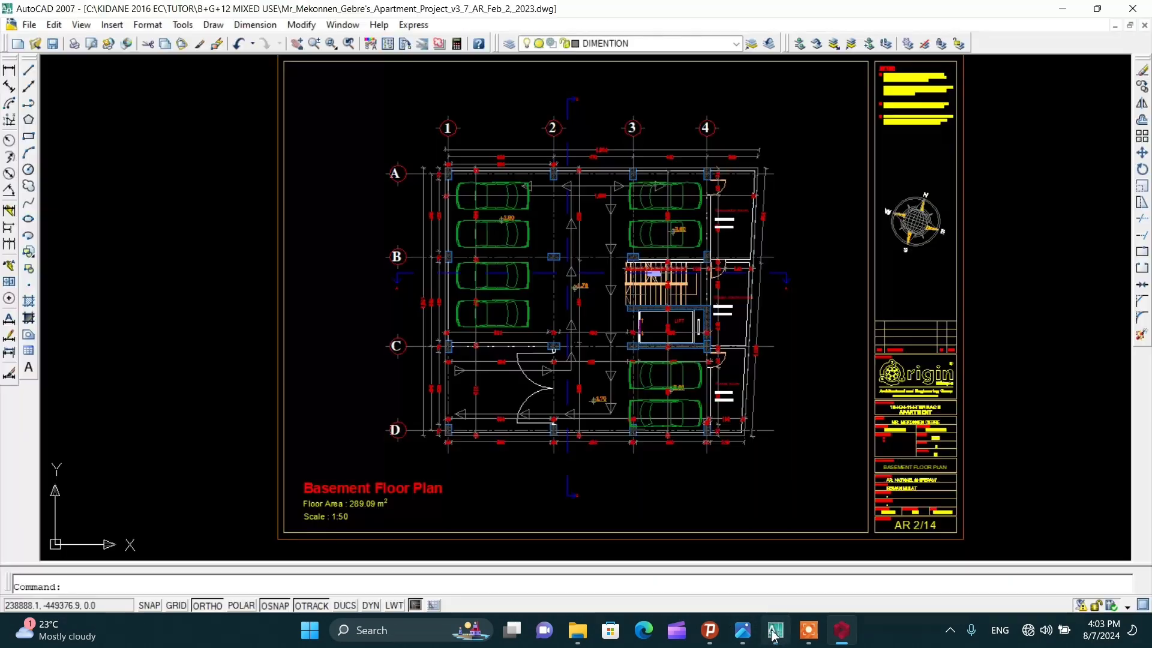
scroll(442, 410, "up", 3)
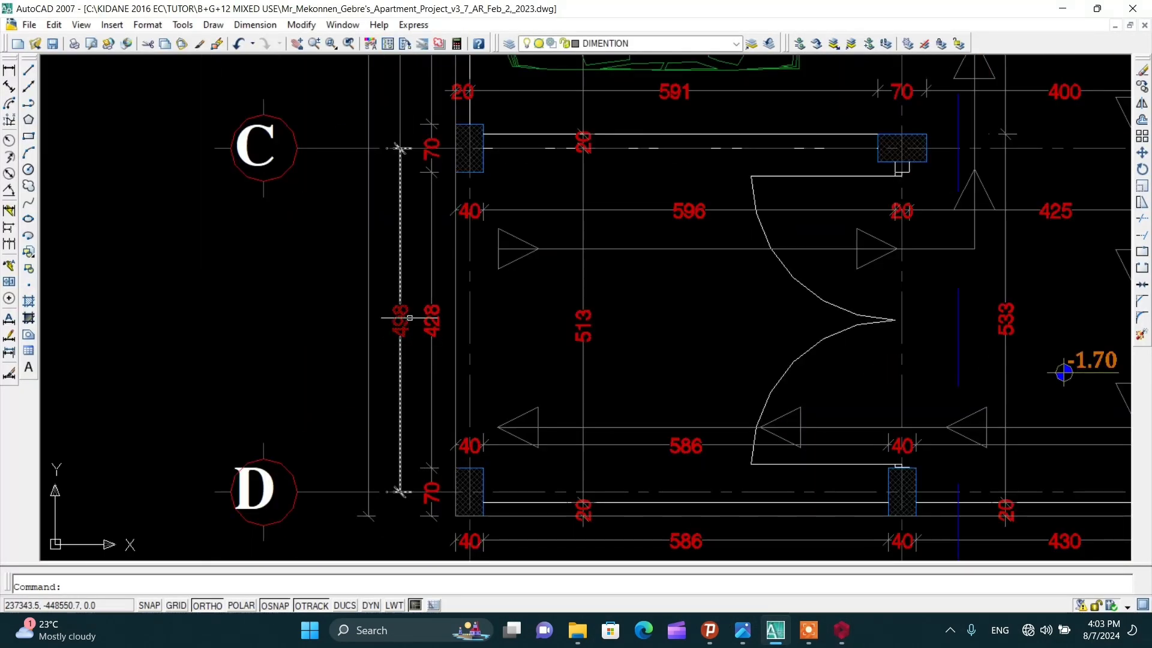
scroll(458, 399, "down", 1)
left_click(842, 630)
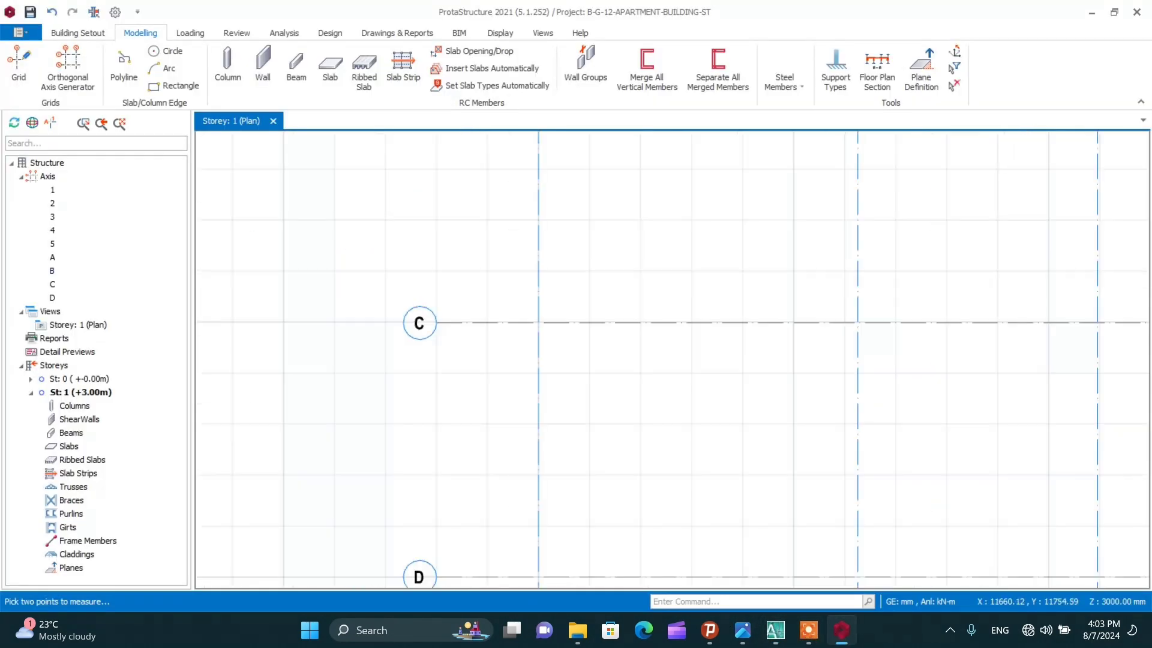
Measure the spacing between axes 1 and 2 along axis A
scroll(519, 364, "down", 1)
scroll(540, 199, "up", 4)
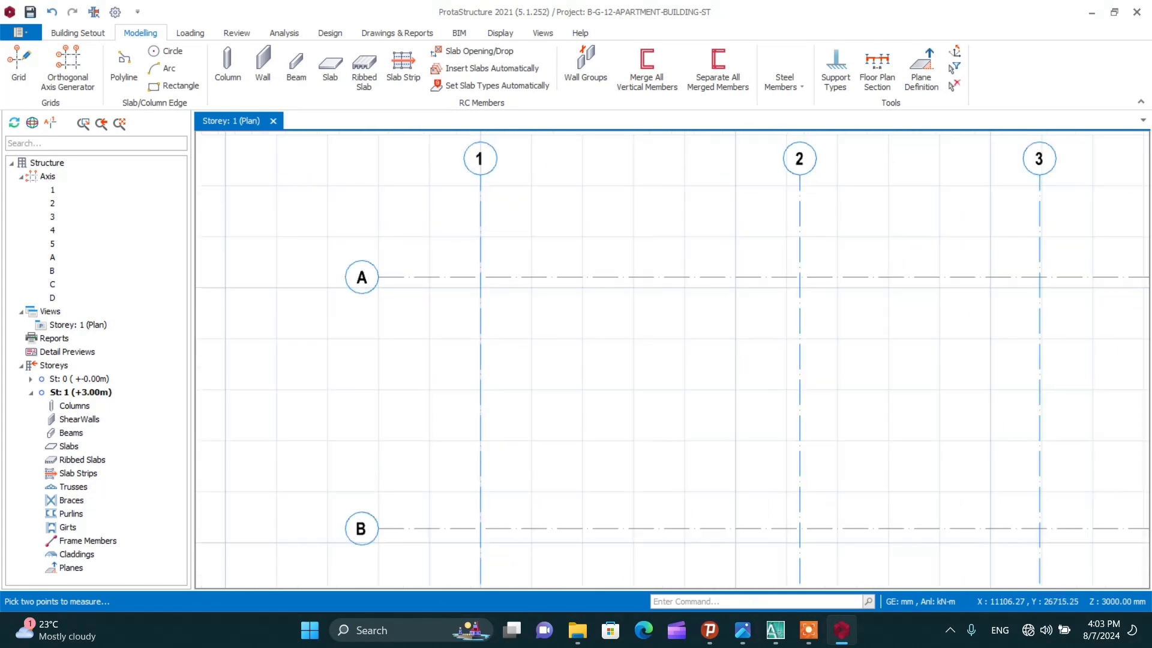
key("Escape")
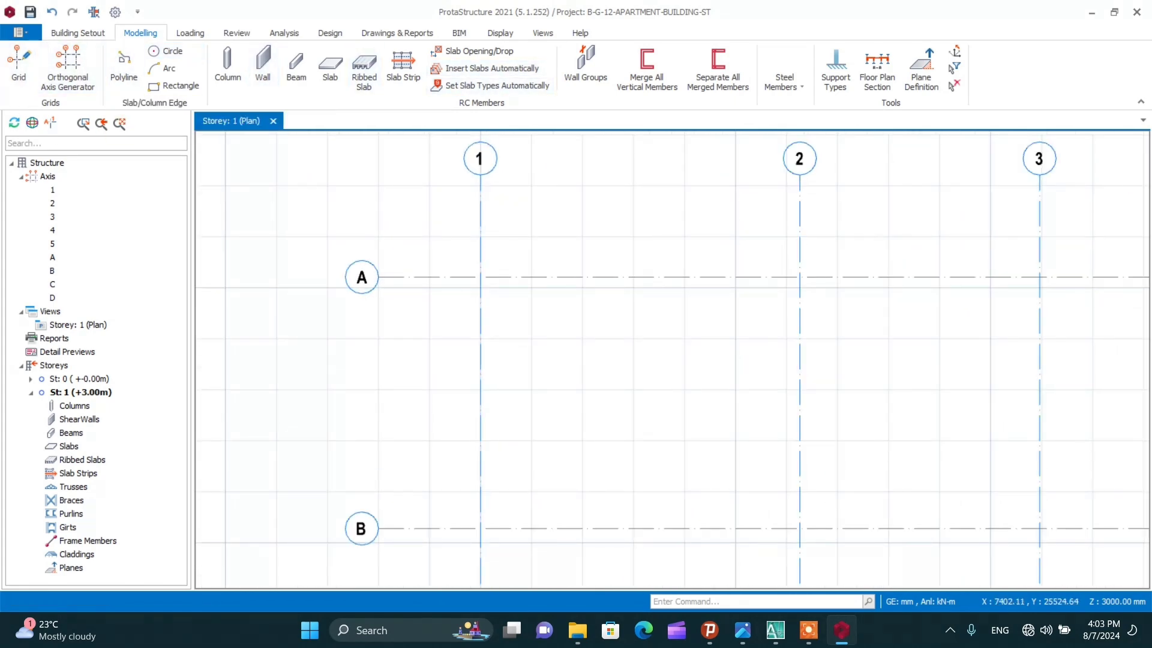
right_click(403, 197)
left_click(427, 210)
scroll(480, 276, "up", 3)
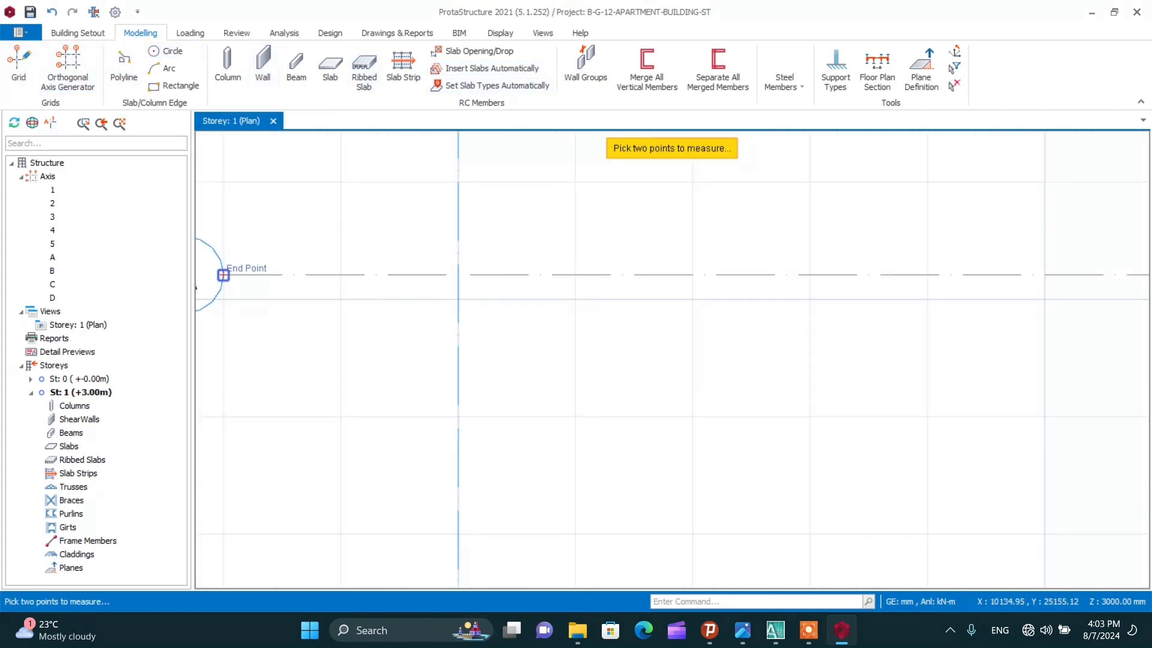
left_click(458, 276)
scroll(459, 276, "down", 2)
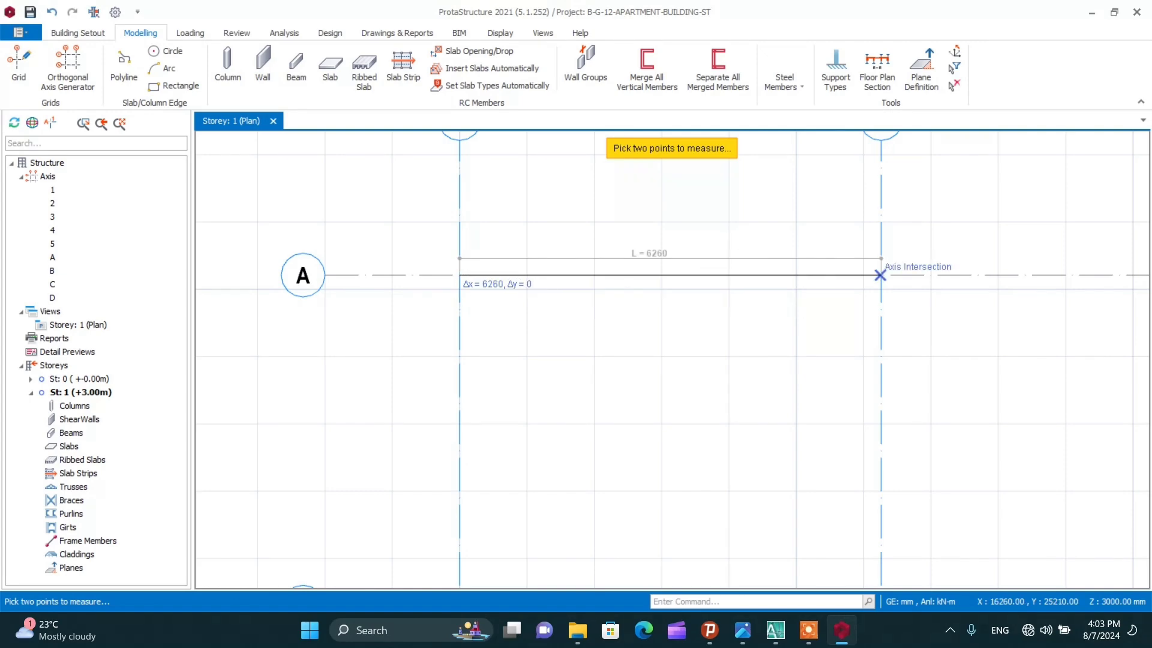
left_click(880, 276)
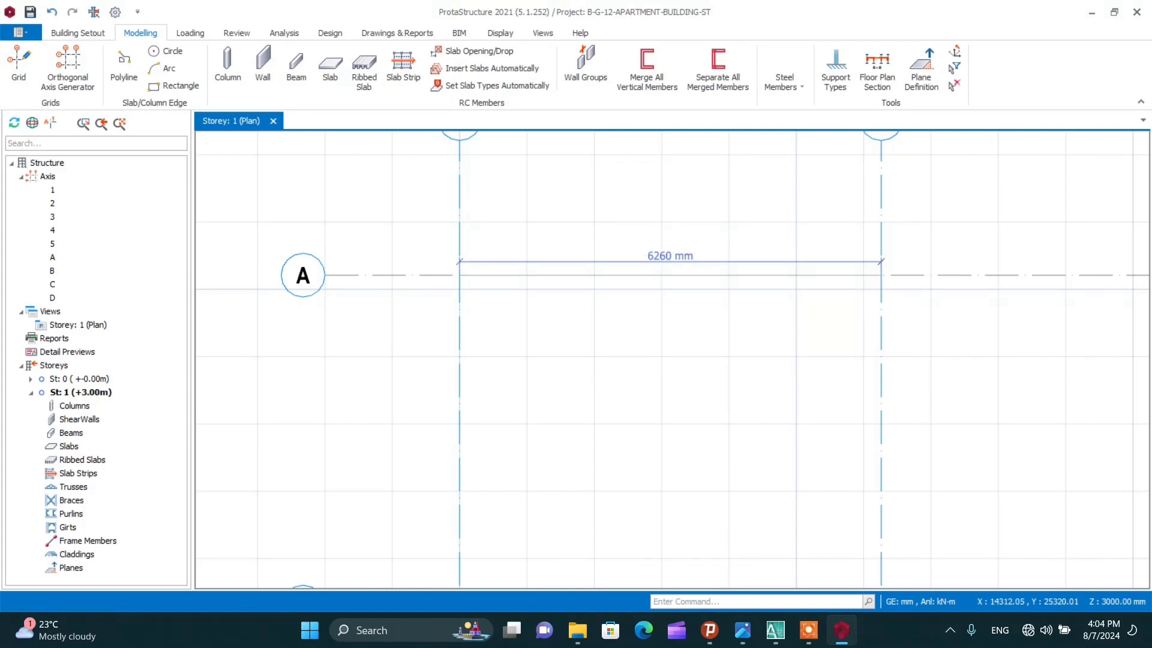
Switch to AutoCAD and examine the Basement Floor Plan's slanted outer wall beyond axis 4, including the dimension from axis 4 to its lower end
scroll(510, 305, "down", 7)
scroll(660, 419, "up", 2)
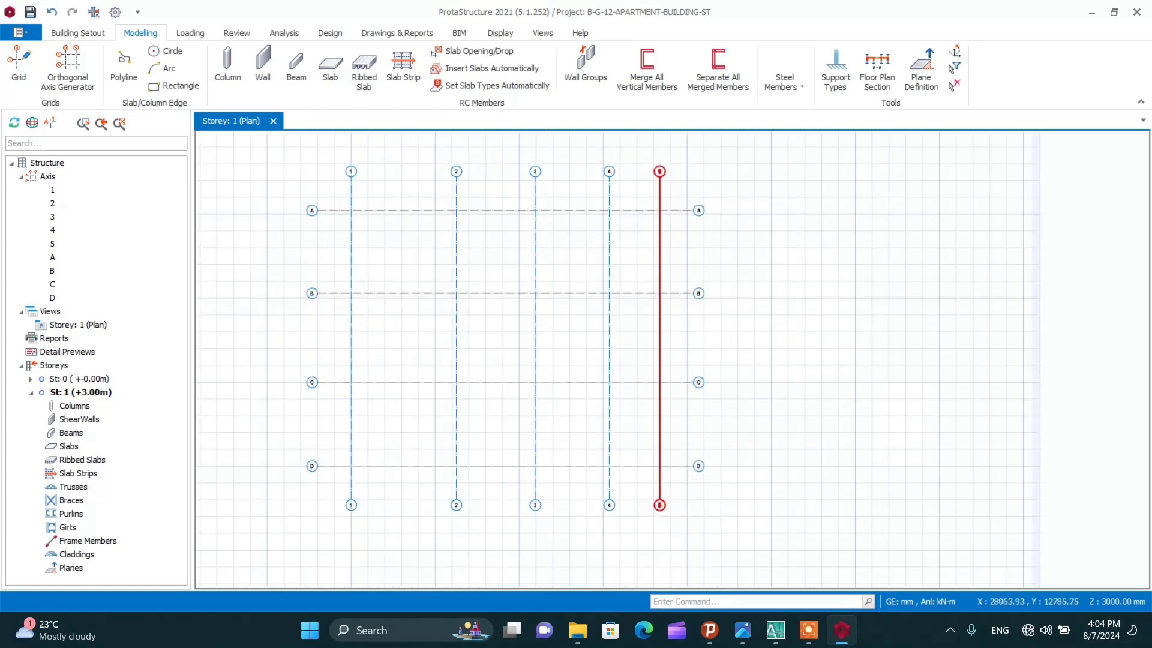
scroll(544, 286, "down", 1)
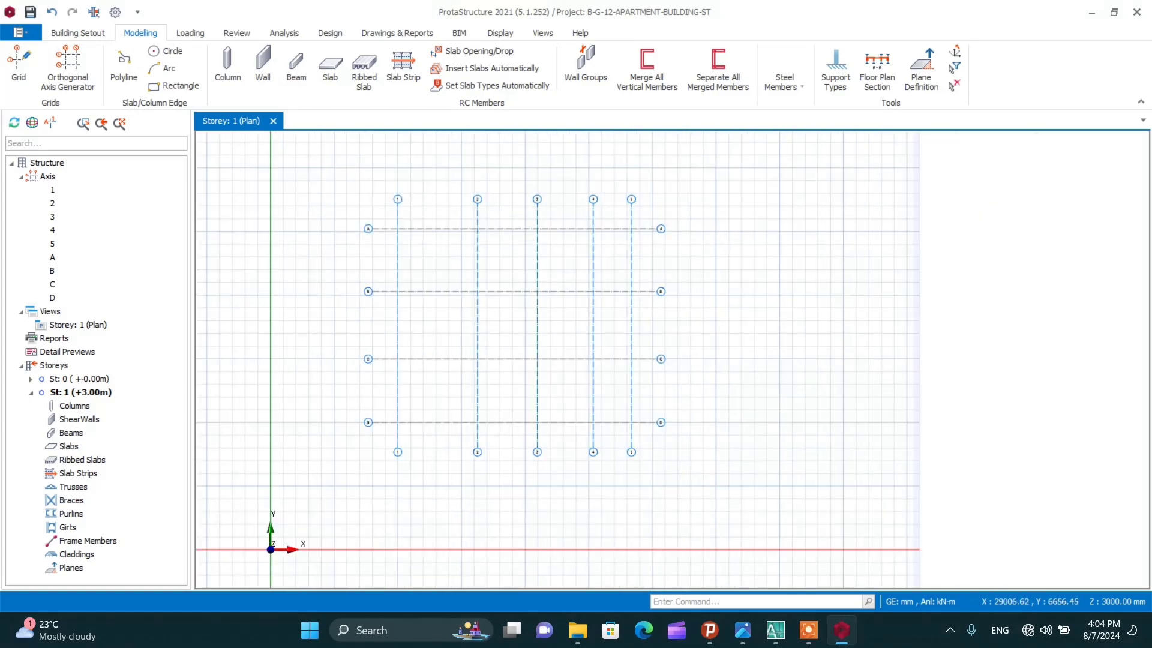
left_click(776, 630)
scroll(593, 413, "down", 5)
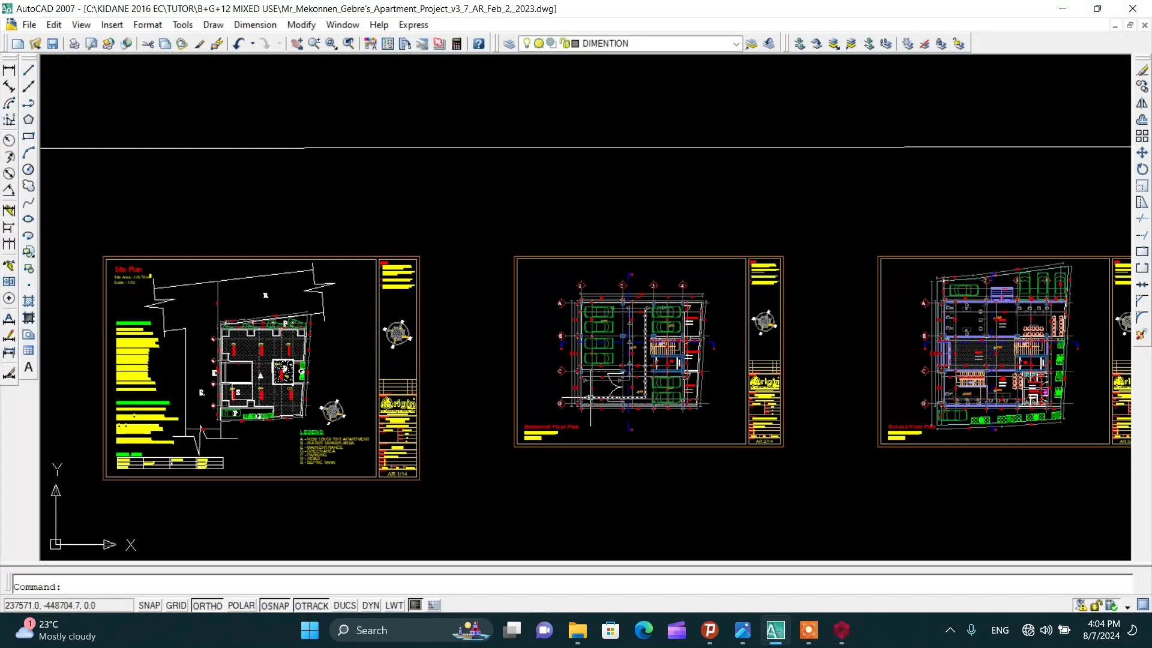
scroll(648, 426, "up", 3)
scroll(676, 390, "down", 2)
scroll(678, 396, "up", 4)
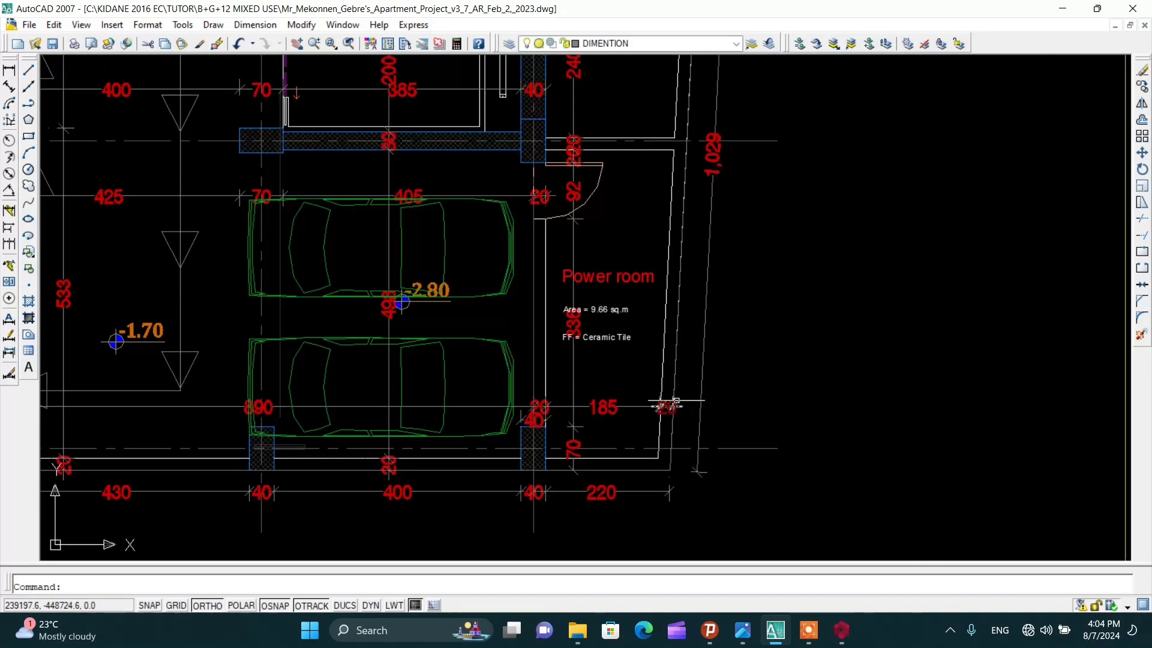
scroll(681, 408, "down", 4)
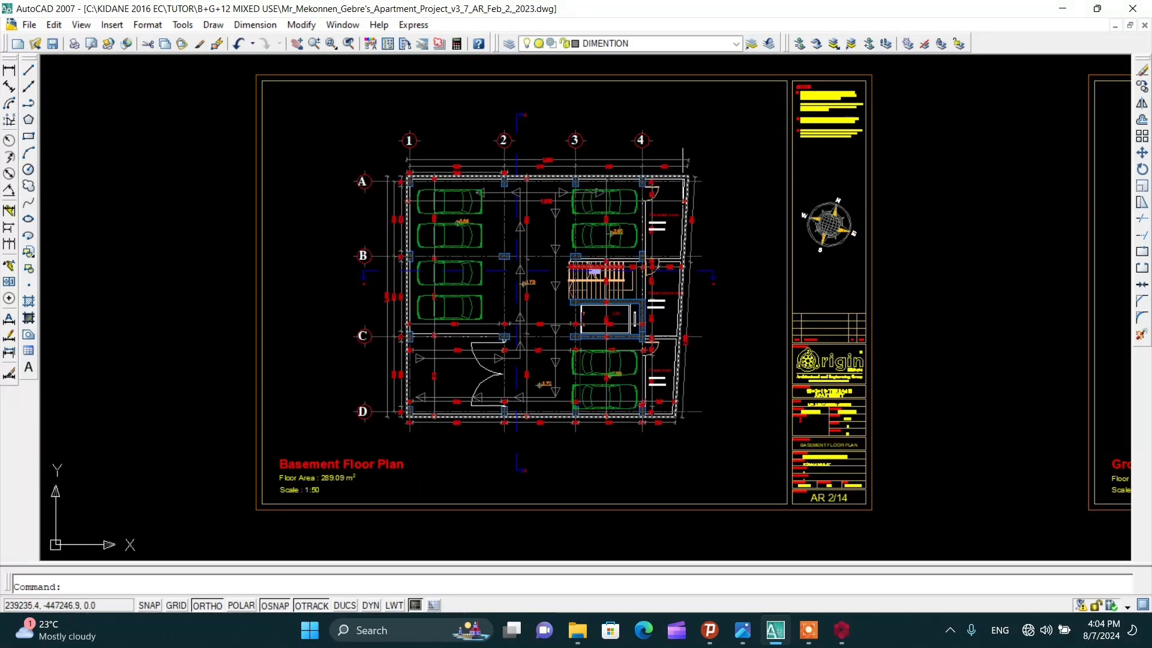
scroll(684, 180, "up", 5)
scroll(657, 176, "down", 2)
scroll(658, 176, "down", 4)
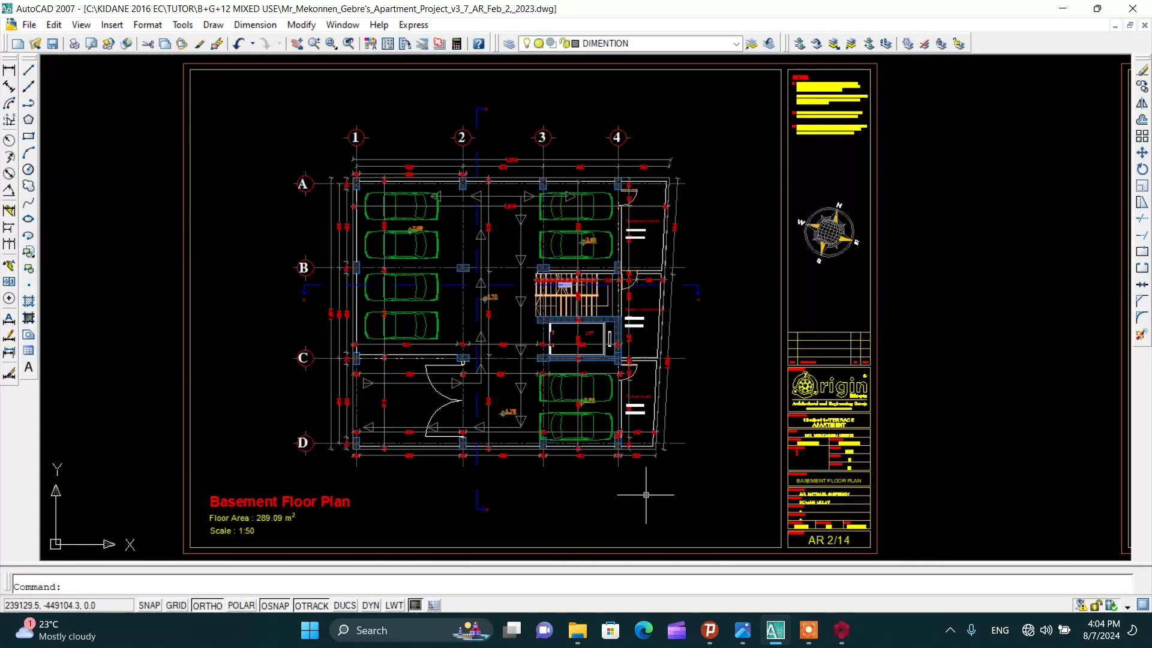
scroll(638, 471, "up", 6)
left_click(637, 390)
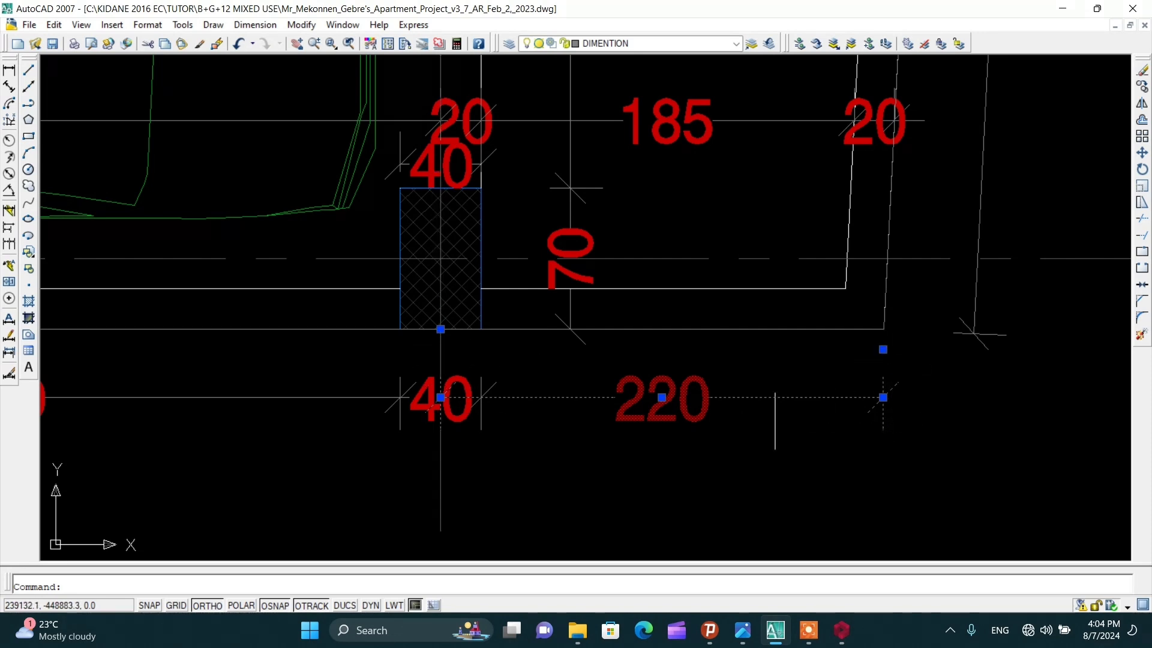
key("Escape")
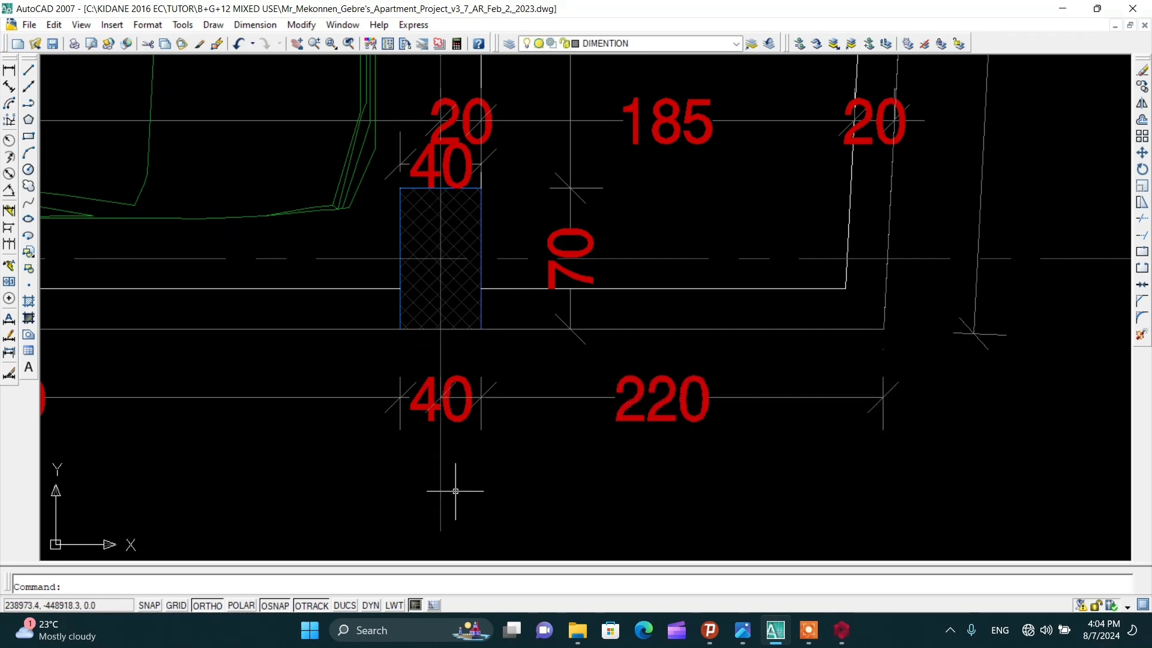
Delete the 40 dimension beneath the column at the intersection of axes 4 and D
left_click(464, 418)
key("Delete")
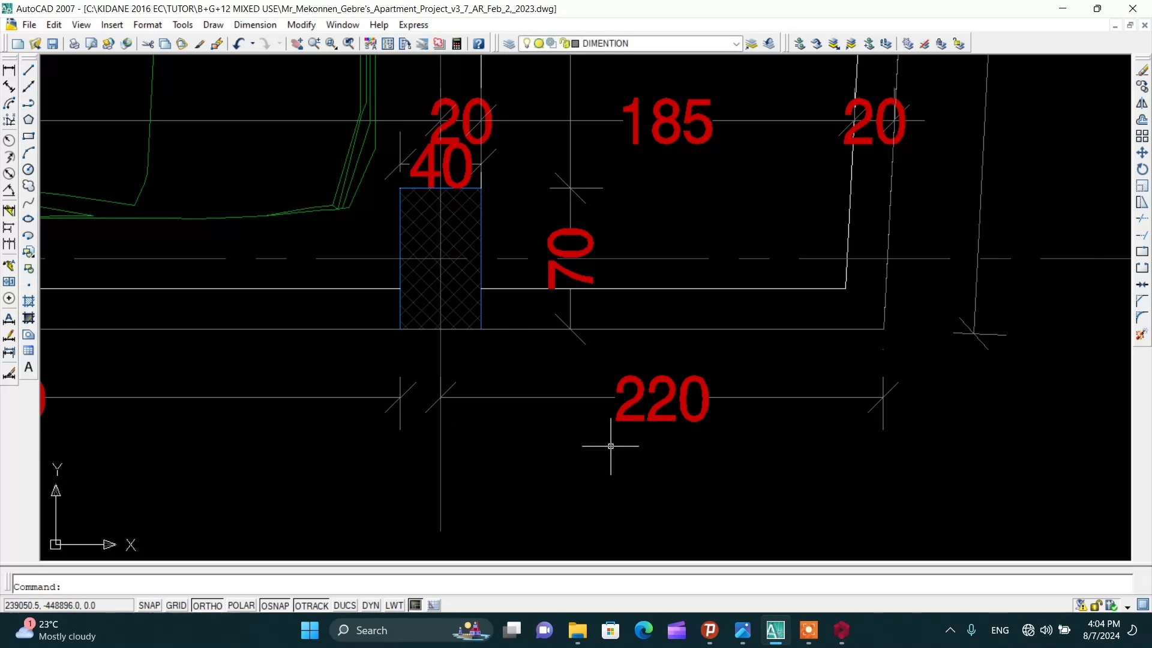
scroll(608, 432, "down", 2)
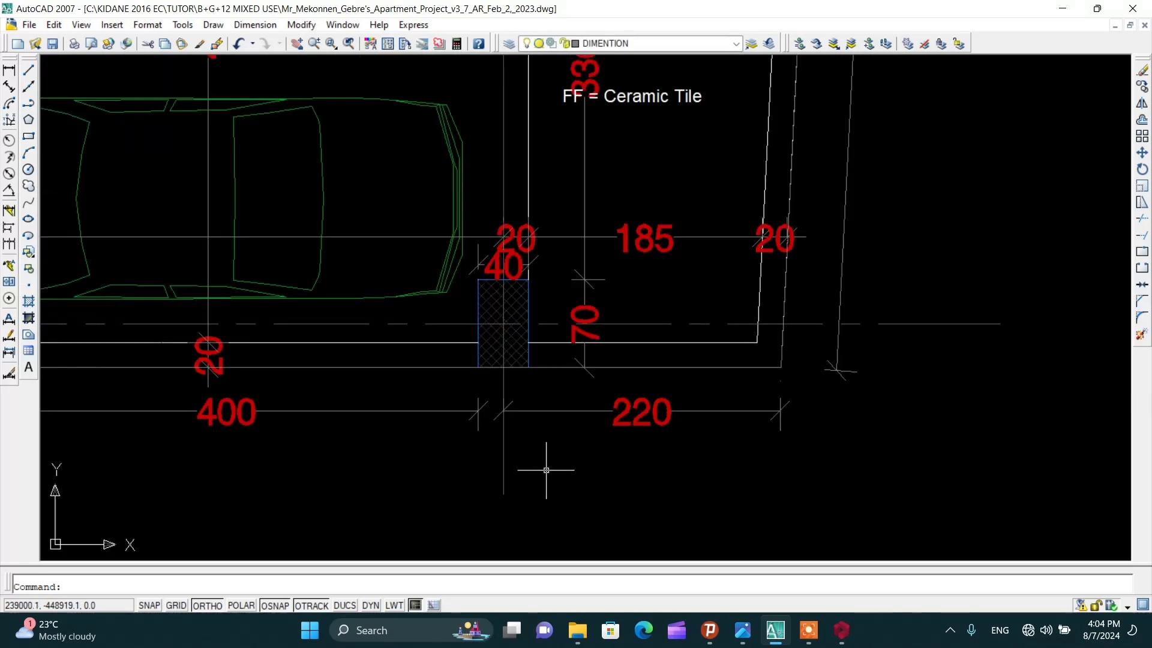
left_click(490, 469)
left_click(472, 461)
Switch to ProtaStructure and offset axis 4 by 2200 mm towards axis 5
left_click(842, 630)
scroll(606, 414, "up", 2)
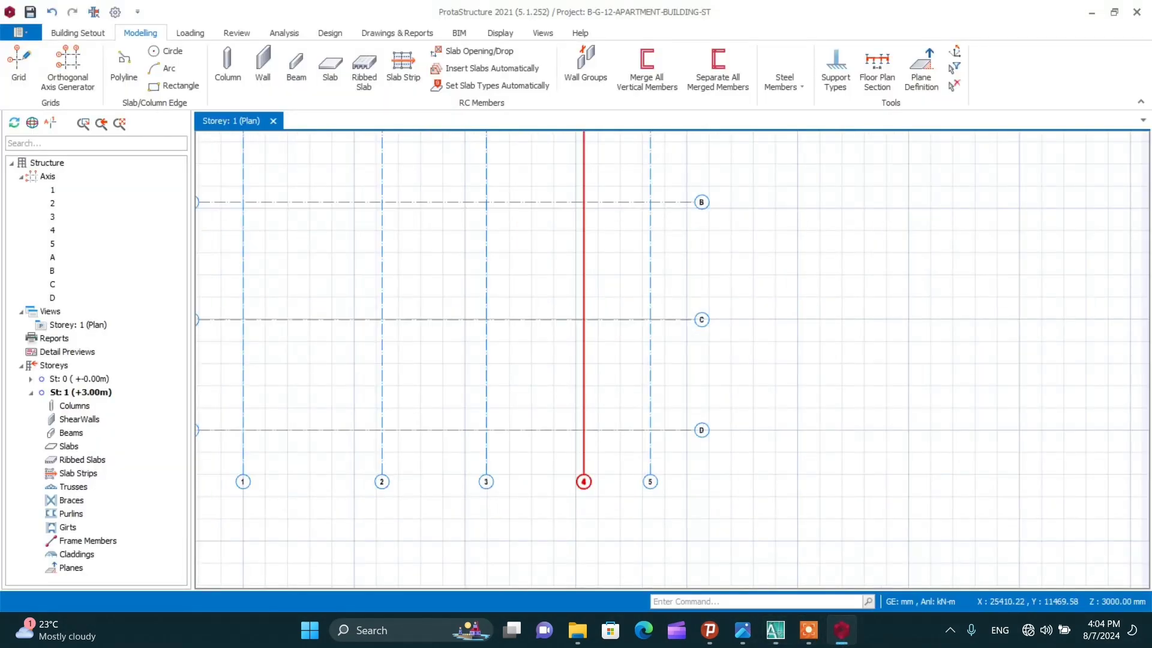
left_click(584, 393)
right_click(584, 392)
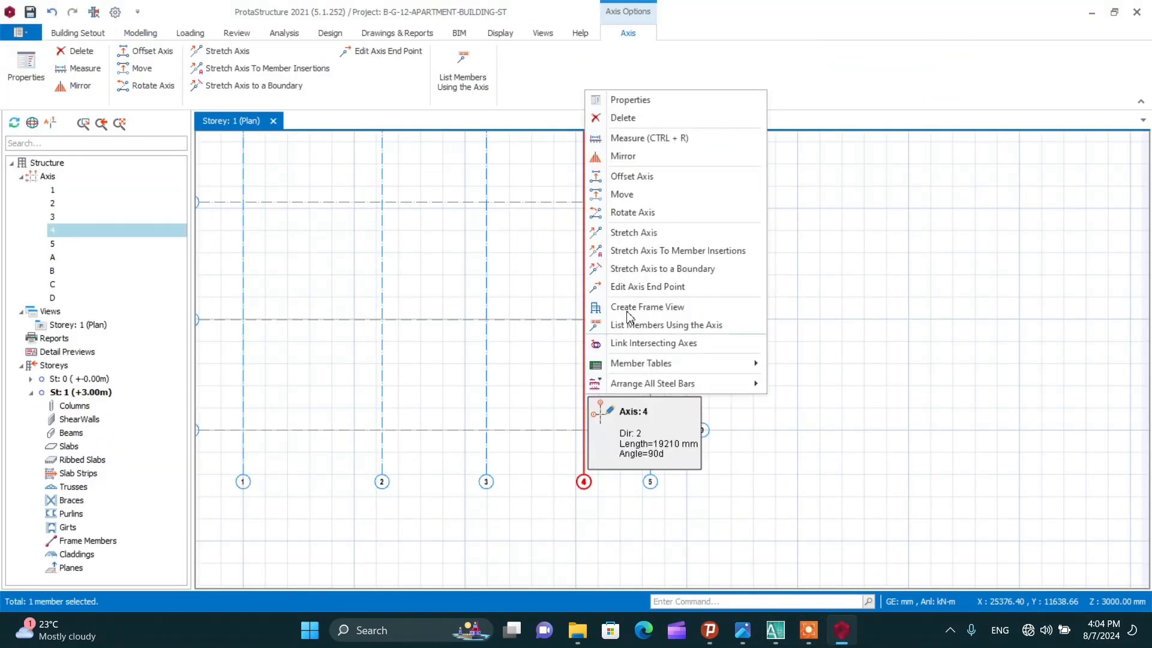
left_click(630, 177)
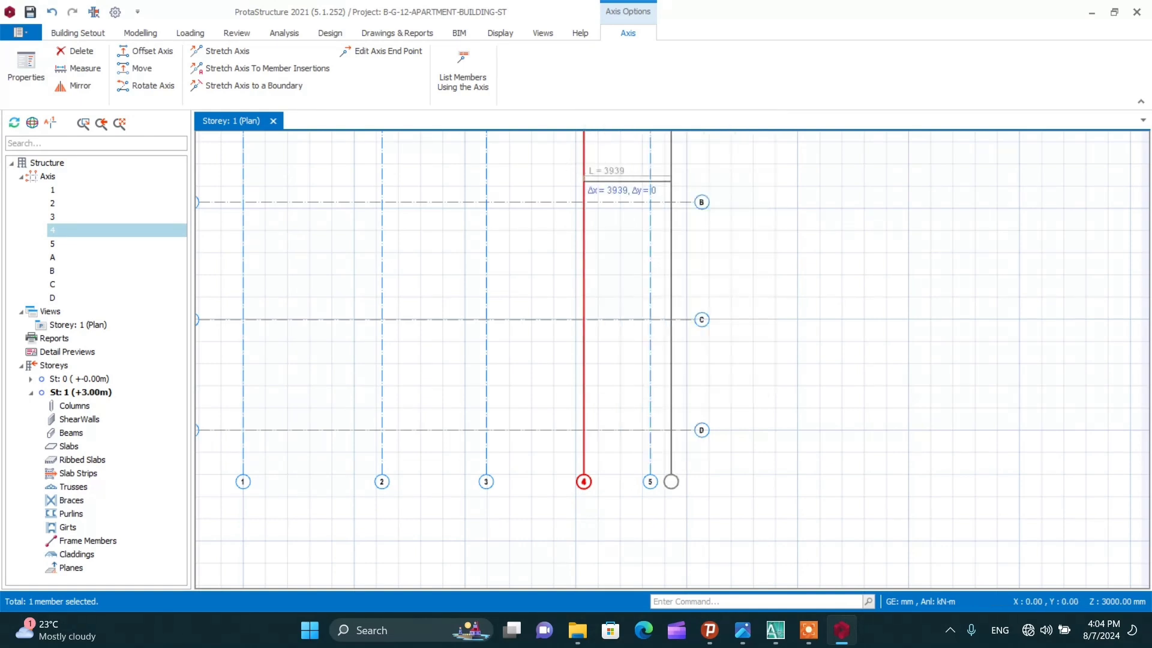
scroll(612, 333, "up", 3)
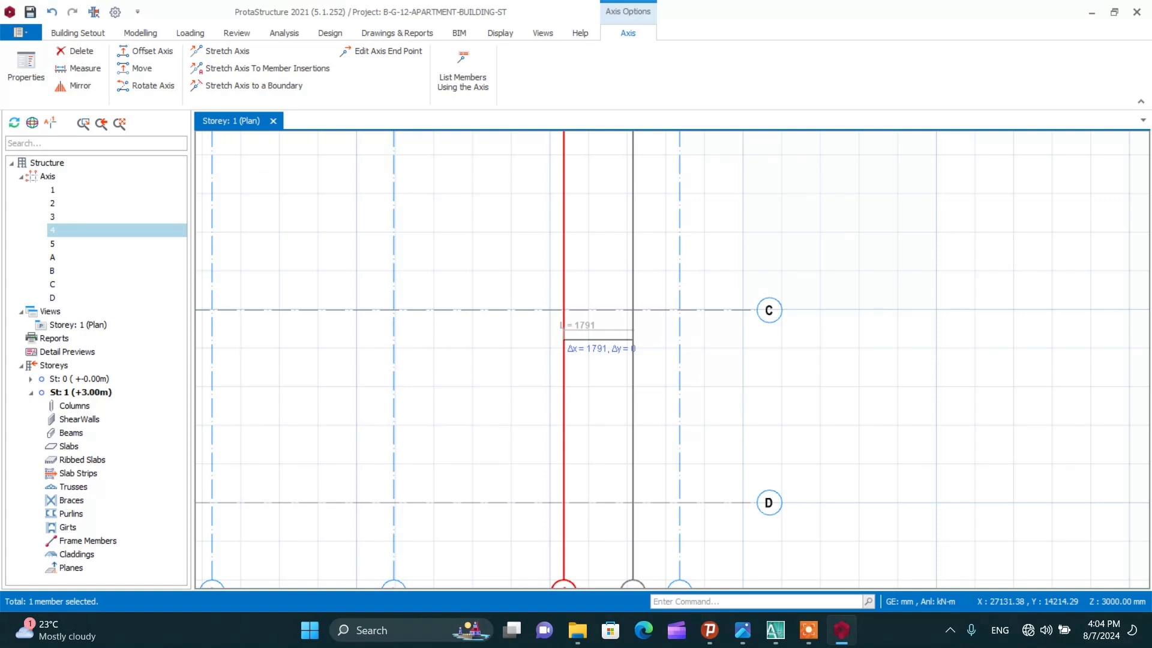
key("Tab")
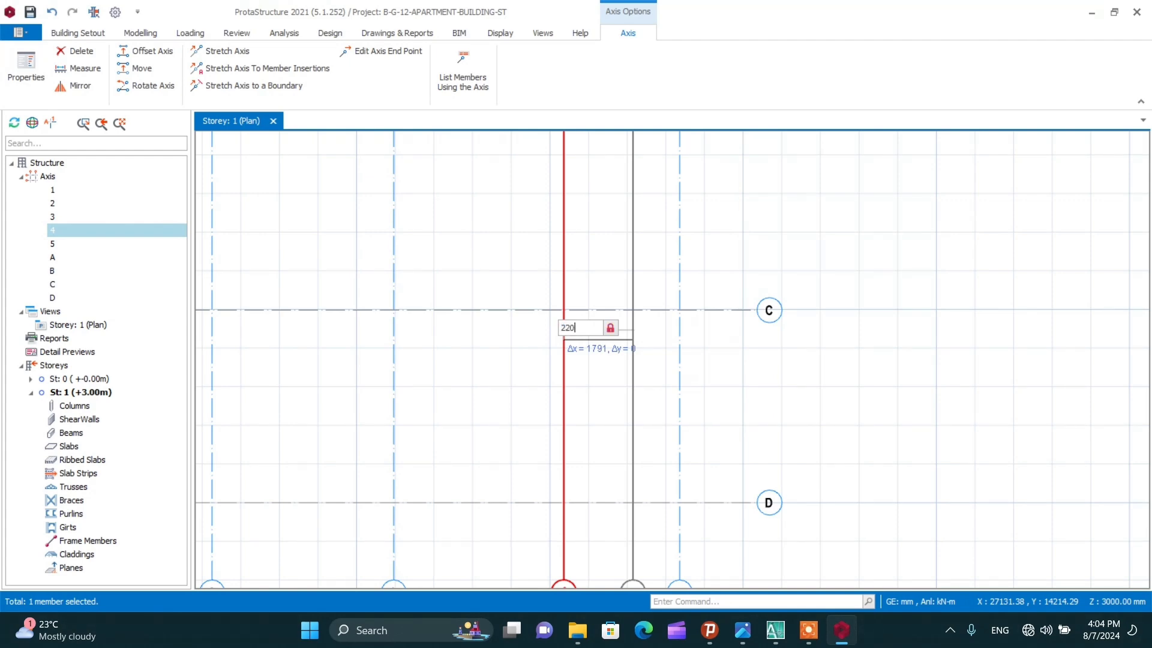
key("Return")
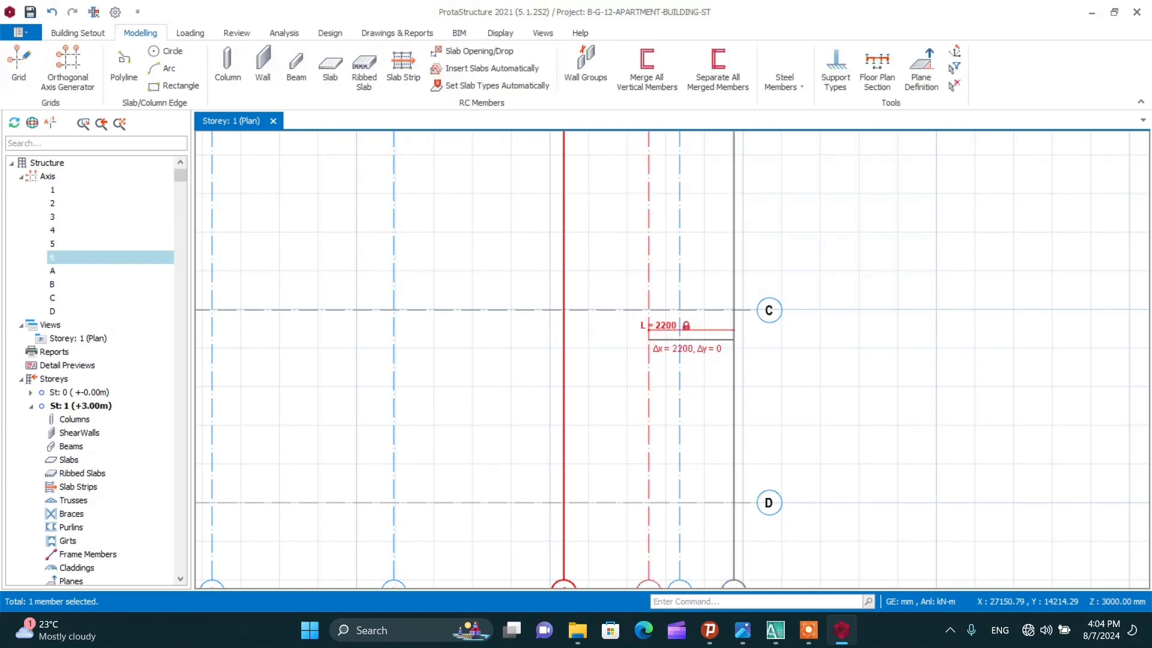
key("Escape")
scroll(607, 384, "down", 5)
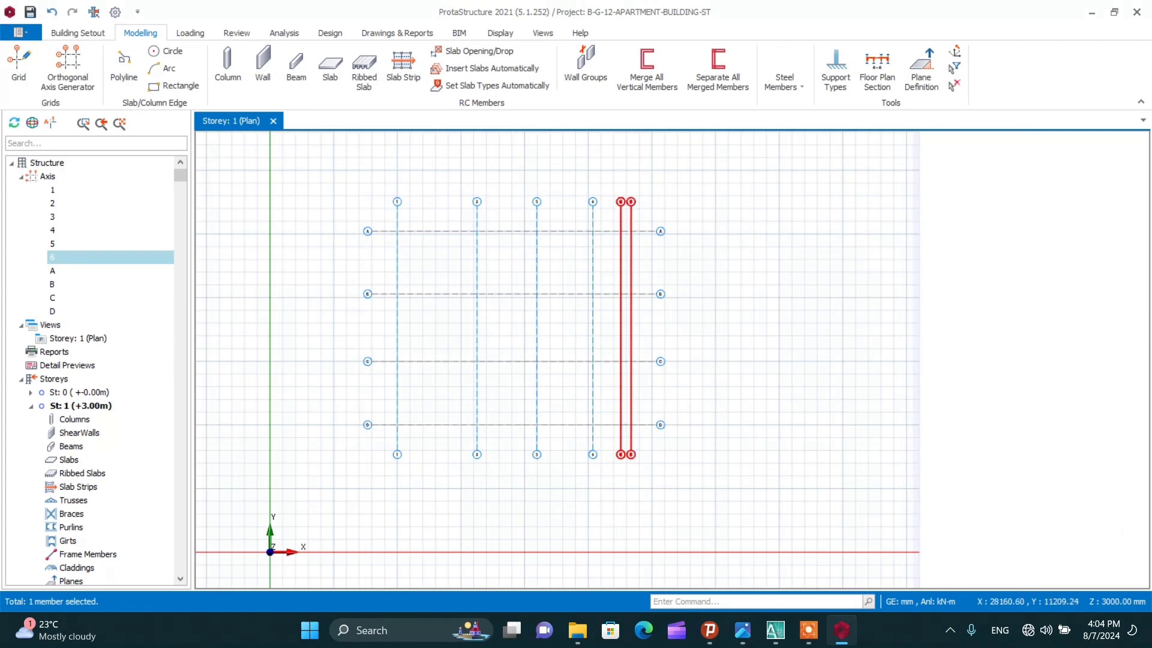
scroll(625, 404, "up", 5)
left_click(667, 428)
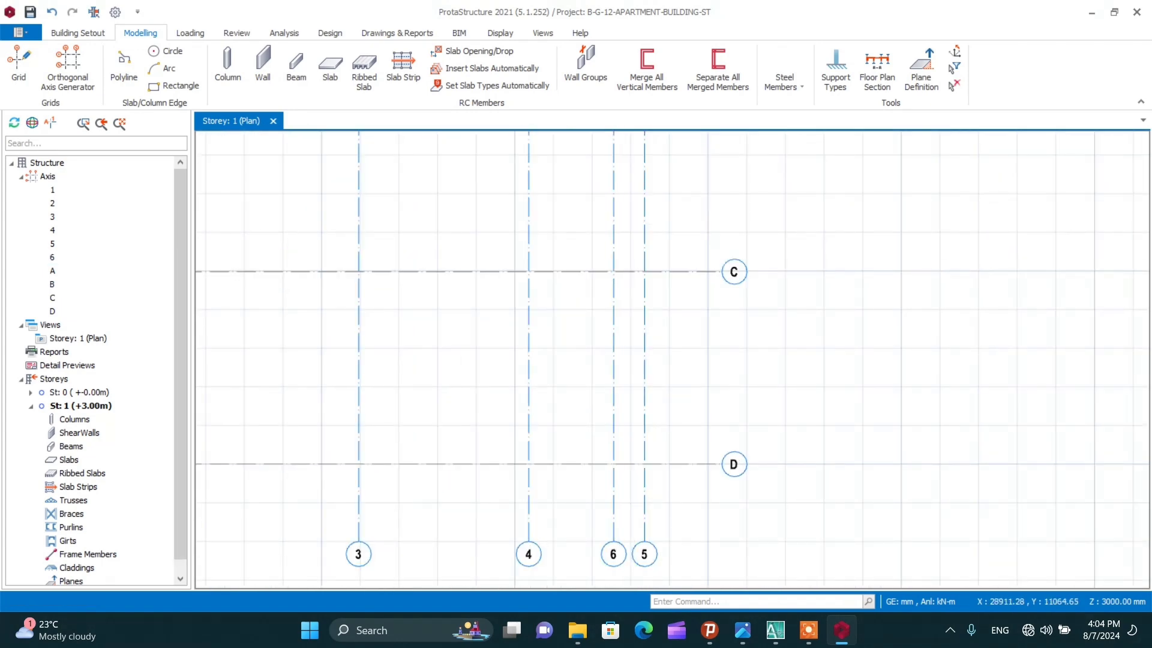
Draw a slanted axis from the intersection of axes 6 and D to the intersection of axes 5 and A
left_click(17, 68)
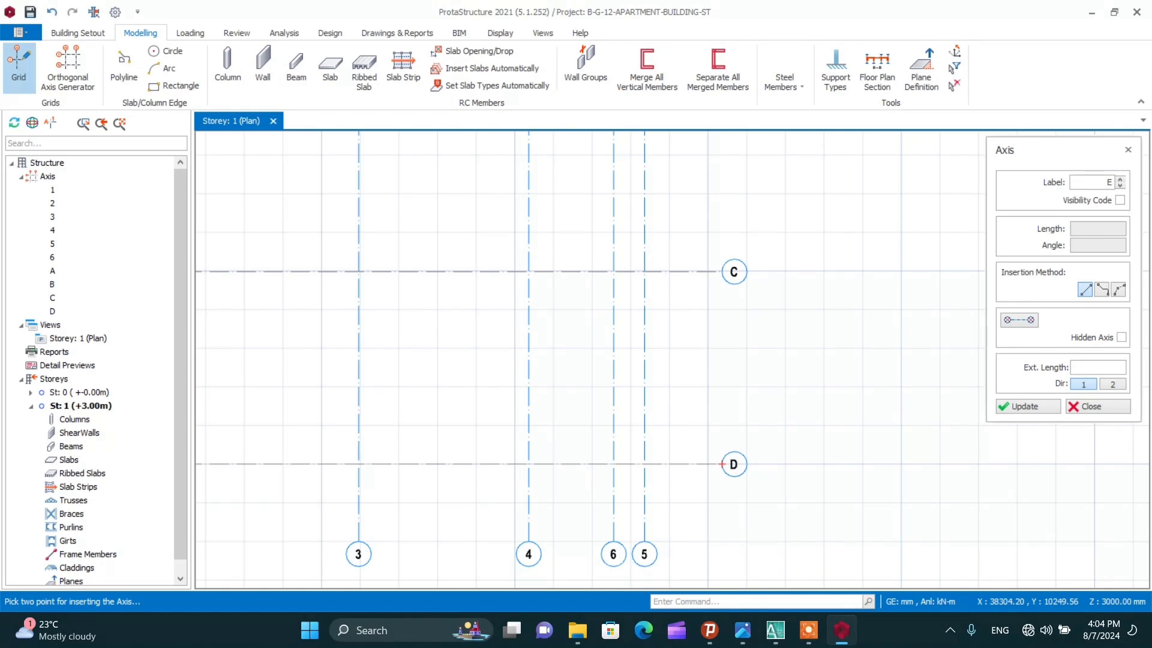
scroll(625, 511, "up", 2)
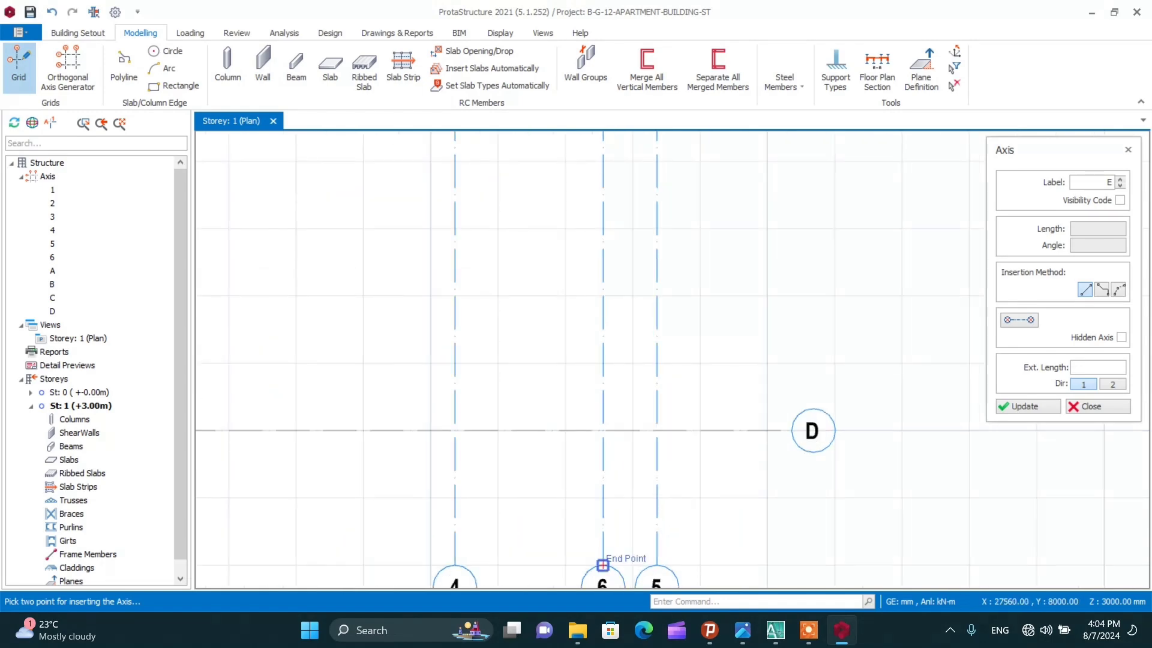
left_click(602, 430)
scroll(596, 459, "down", 2)
scroll(596, 459, "down", 3)
scroll(600, 240, "up", 3)
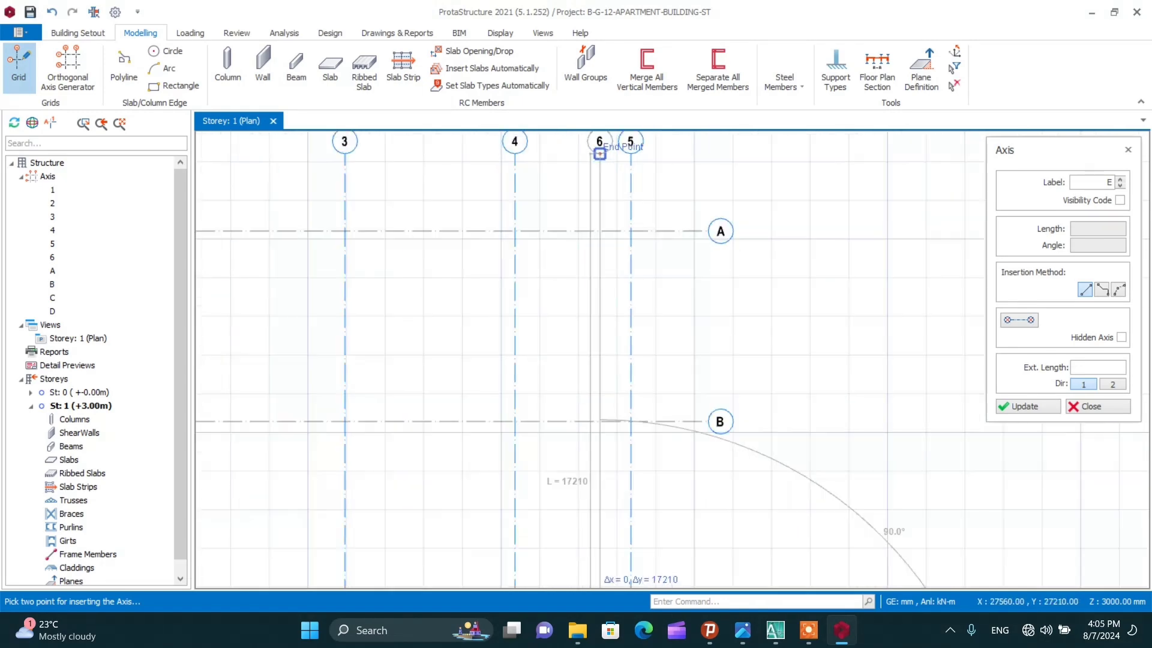
left_click(632, 234)
right_click(632, 234)
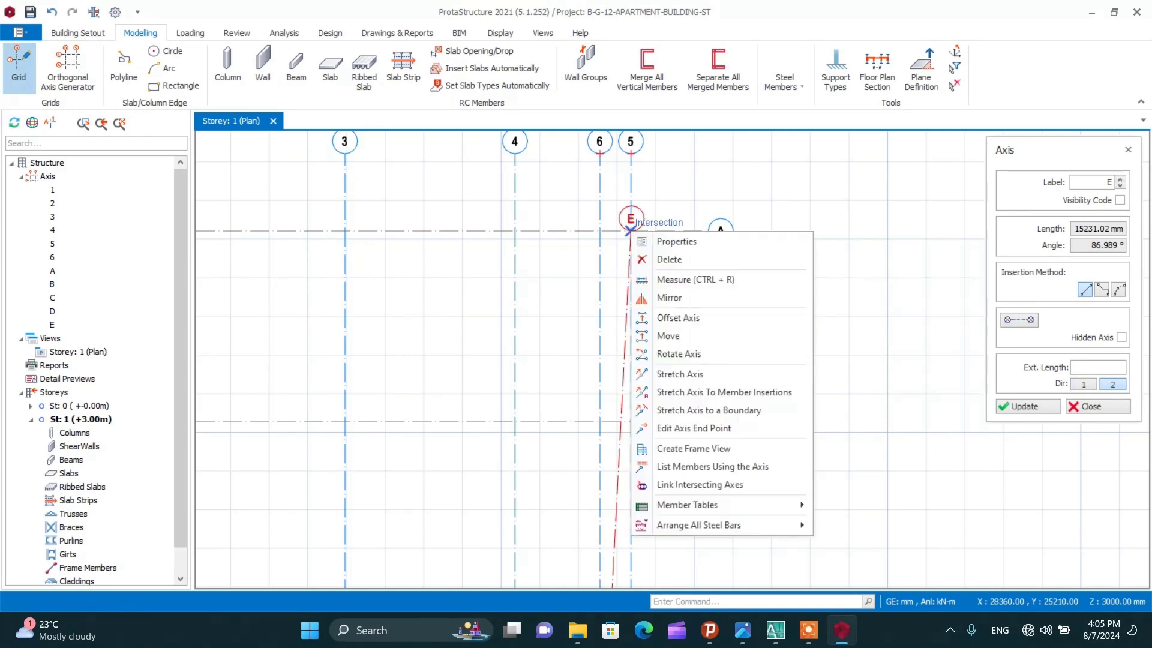
key("Escape")
scroll(650, 247, "down", 3)
key("Escape")
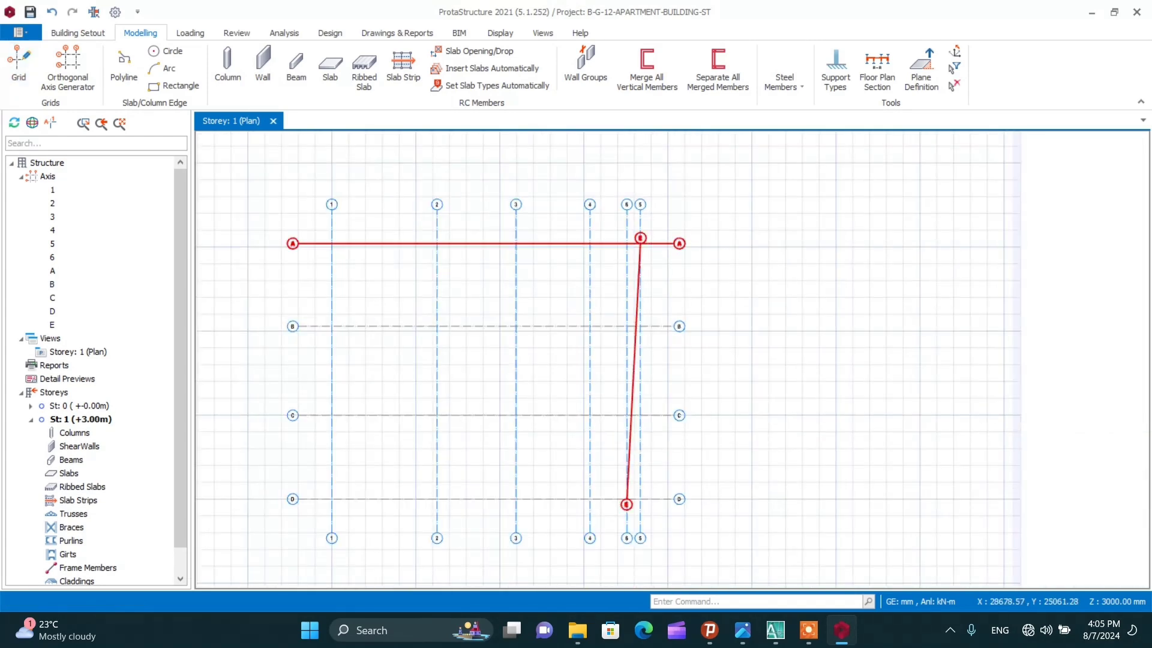
Delete vertical axes 5 and 6, keeping the slanted axis between them
scroll(642, 216, "up", 4)
left_click(635, 207)
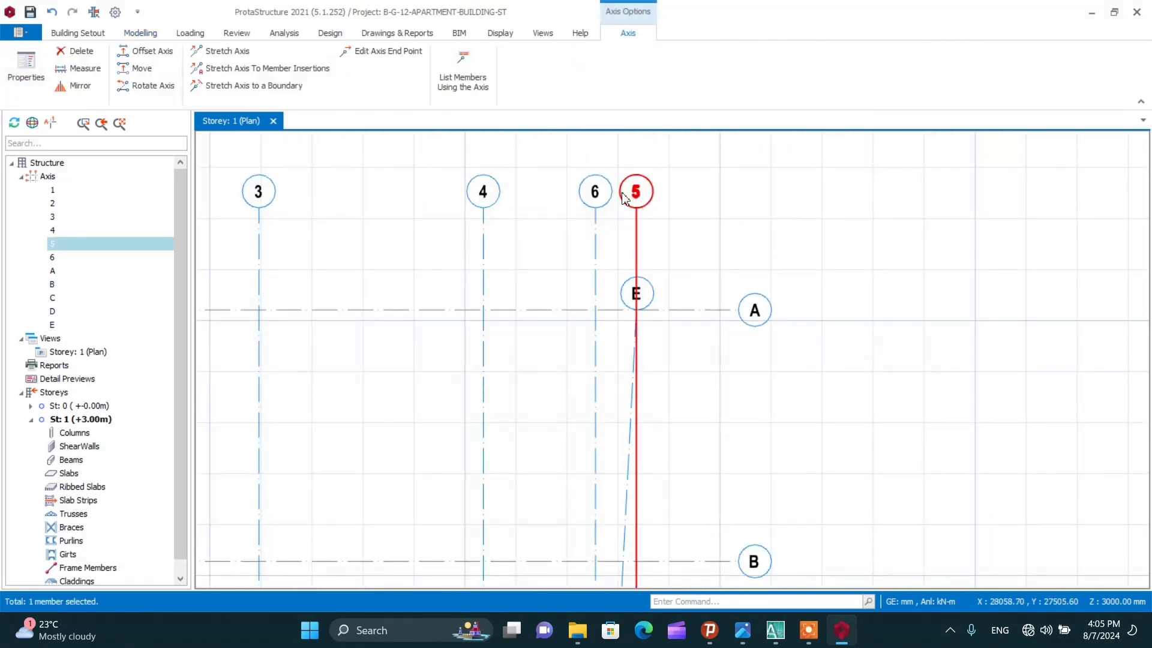
key("Delete")
left_click(581, 197)
key("Escape")
scroll(572, 190, "down", 3)
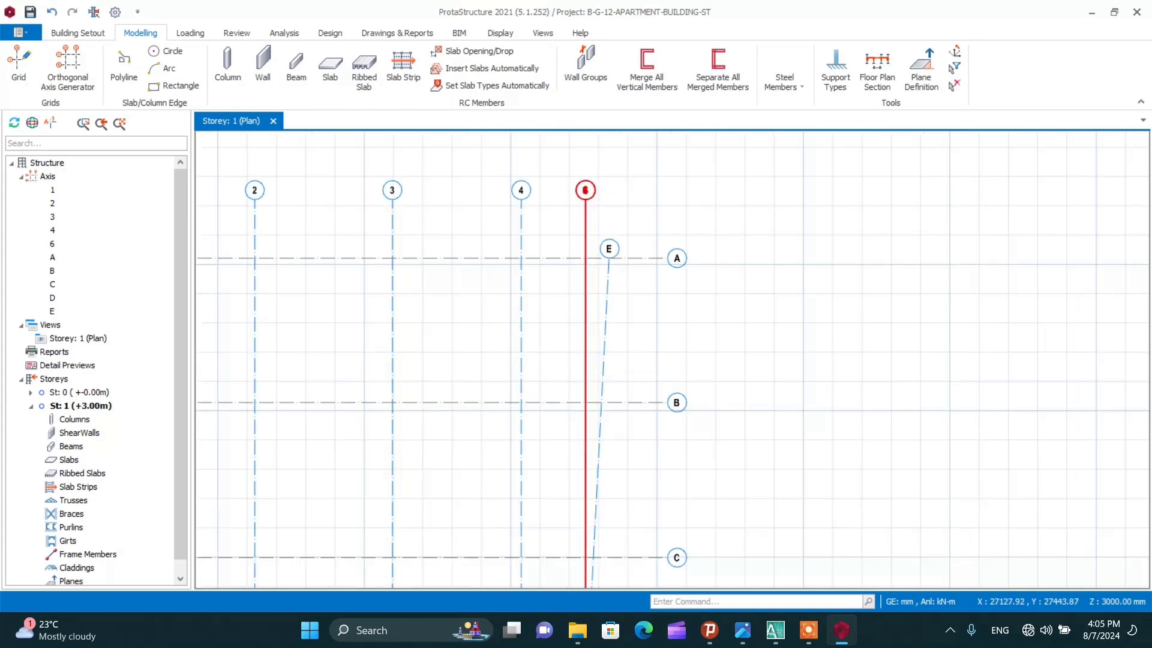
scroll(583, 199, "up", 3)
left_click(589, 191)
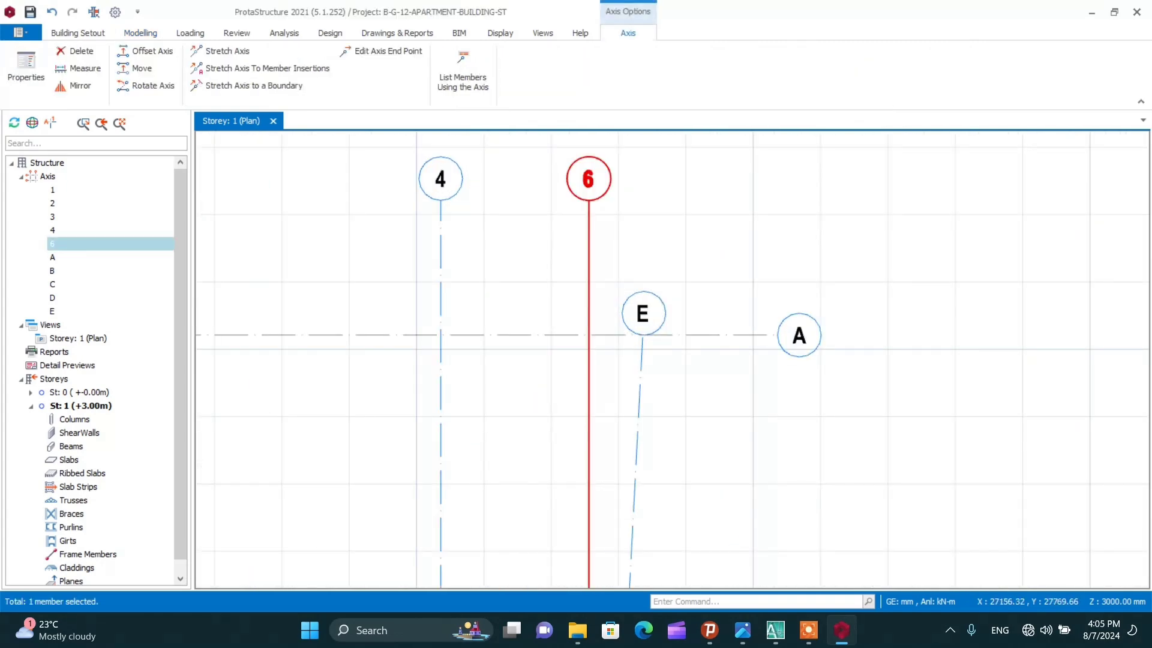
key("Delete")
scroll(588, 195, "down", 4)
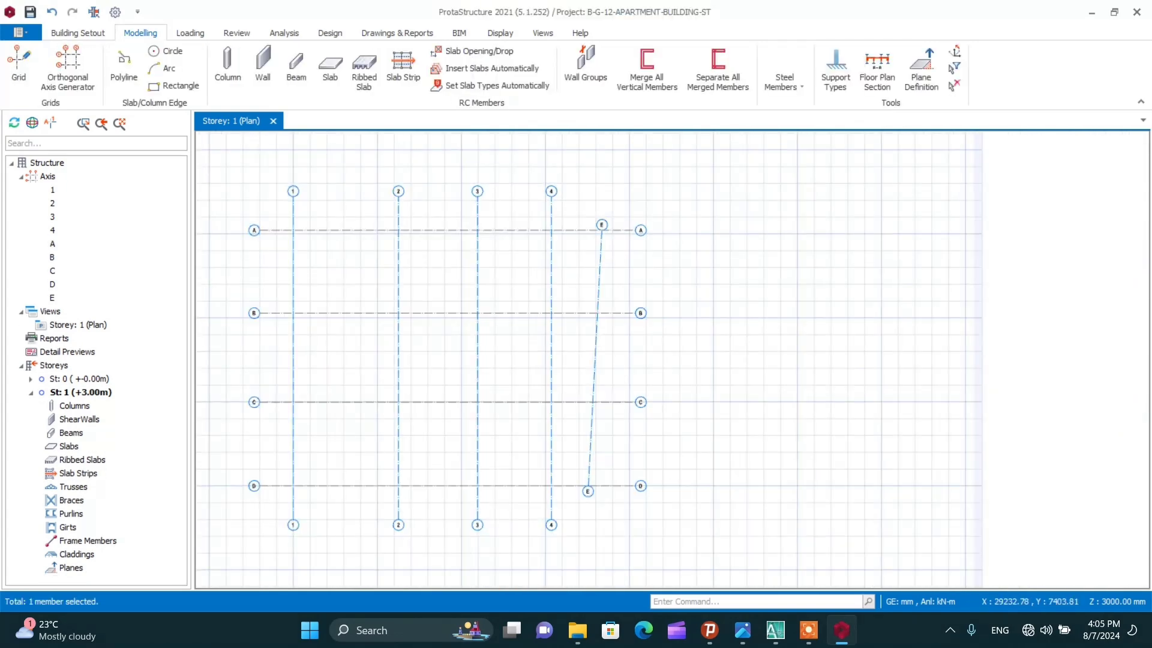
Stretch the slanted axis's lower end about 2100 mm beyond axis D, level with the lower end of axis 4
scroll(641, 563, "up", 2)
scroll(565, 475, "up", 3)
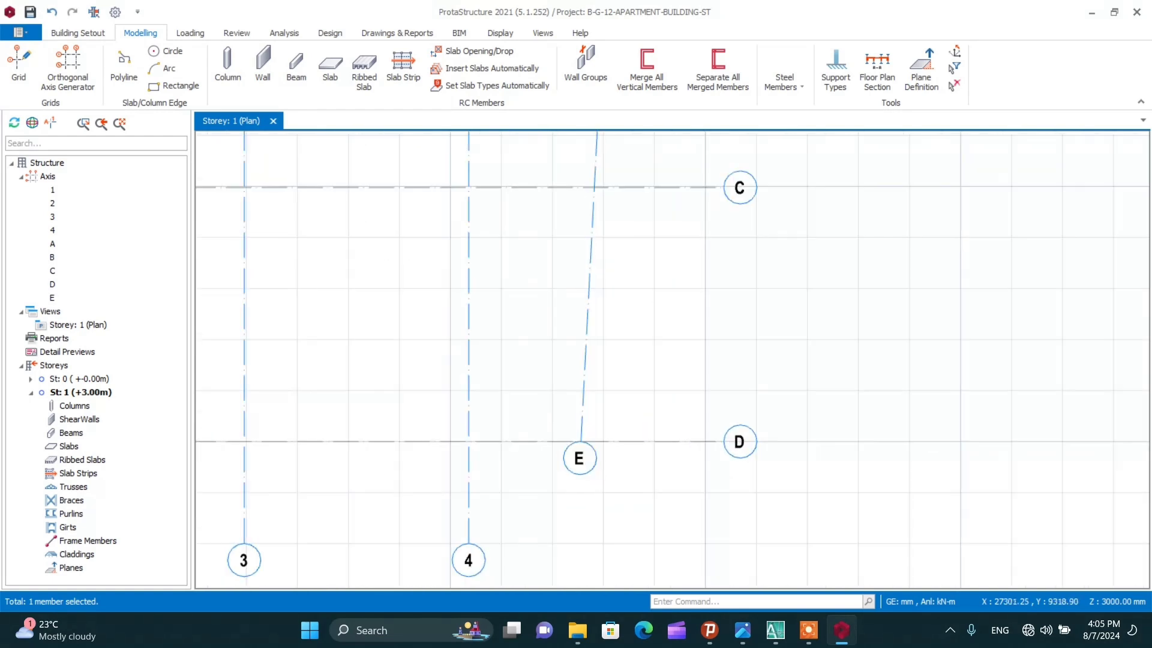
left_click(577, 467)
right_click(577, 472)
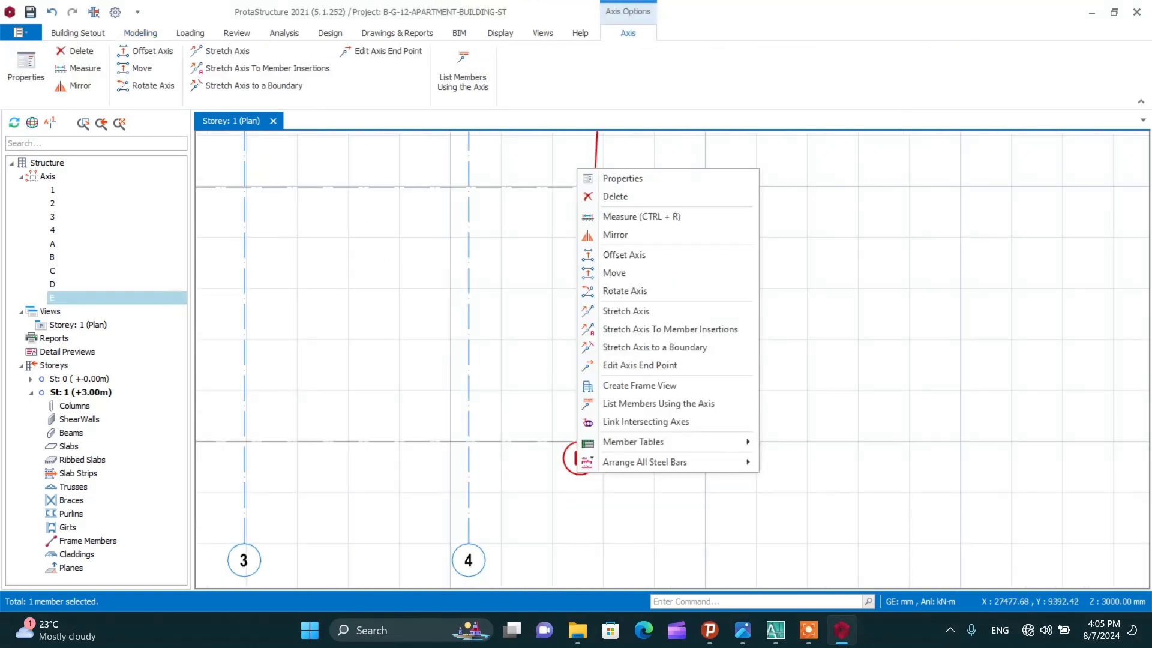
left_click(572, 475)
right_click(572, 475)
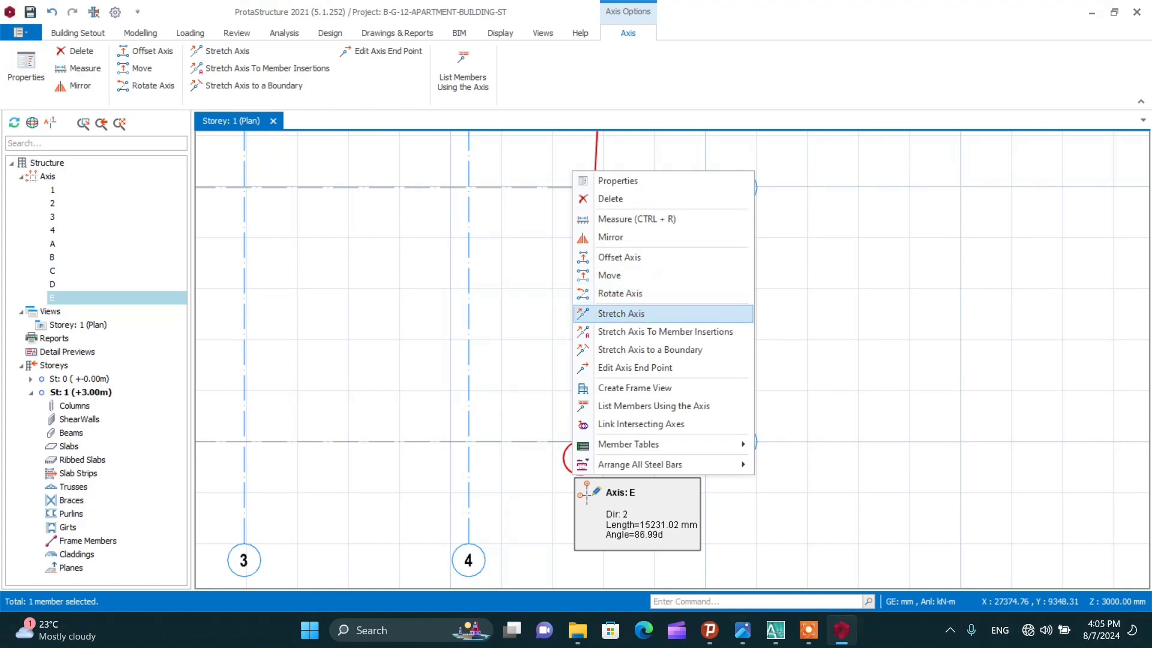
left_click(624, 313)
scroll(619, 273, "down", 3)
scroll(598, 415, "up", 3)
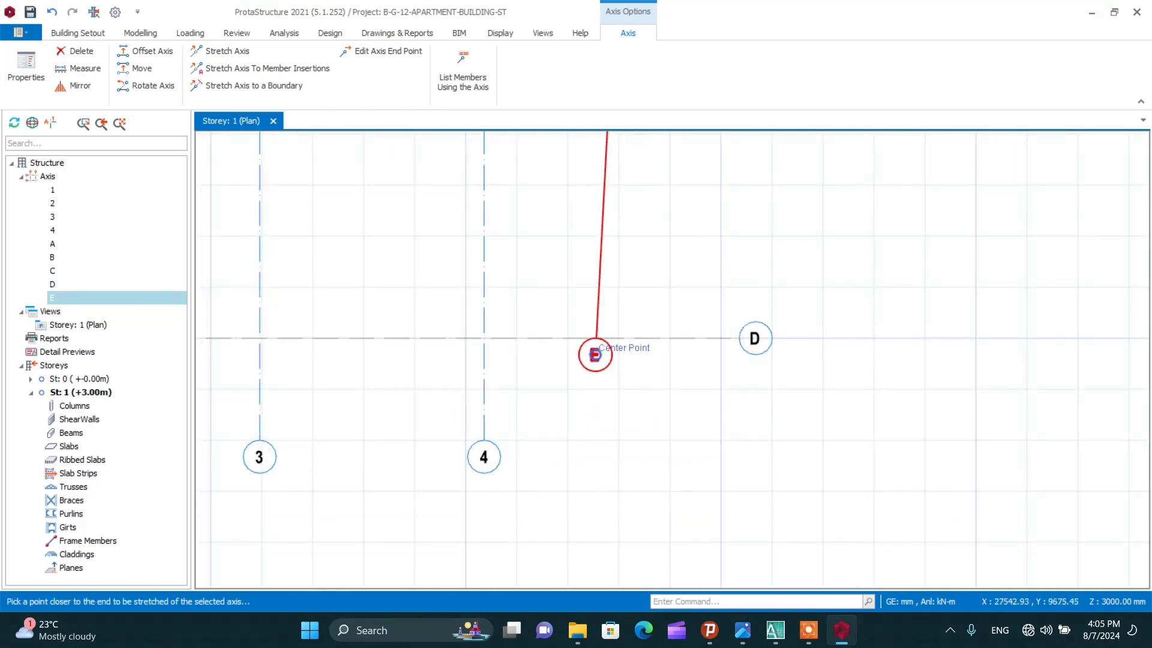
left_click(595, 355)
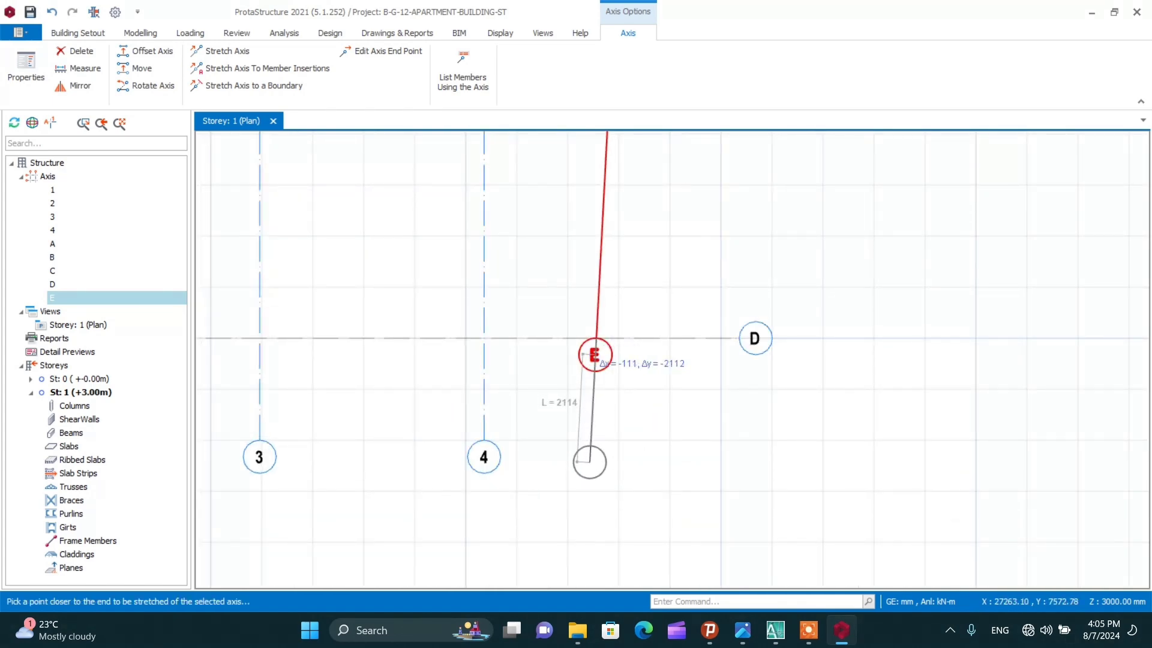
left_click(590, 462)
Stretch the slanted axis's upper end beyond axis A, level with the upper end of axis 4
scroll(582, 465, "down", 3)
scroll(591, 258, "up", 2)
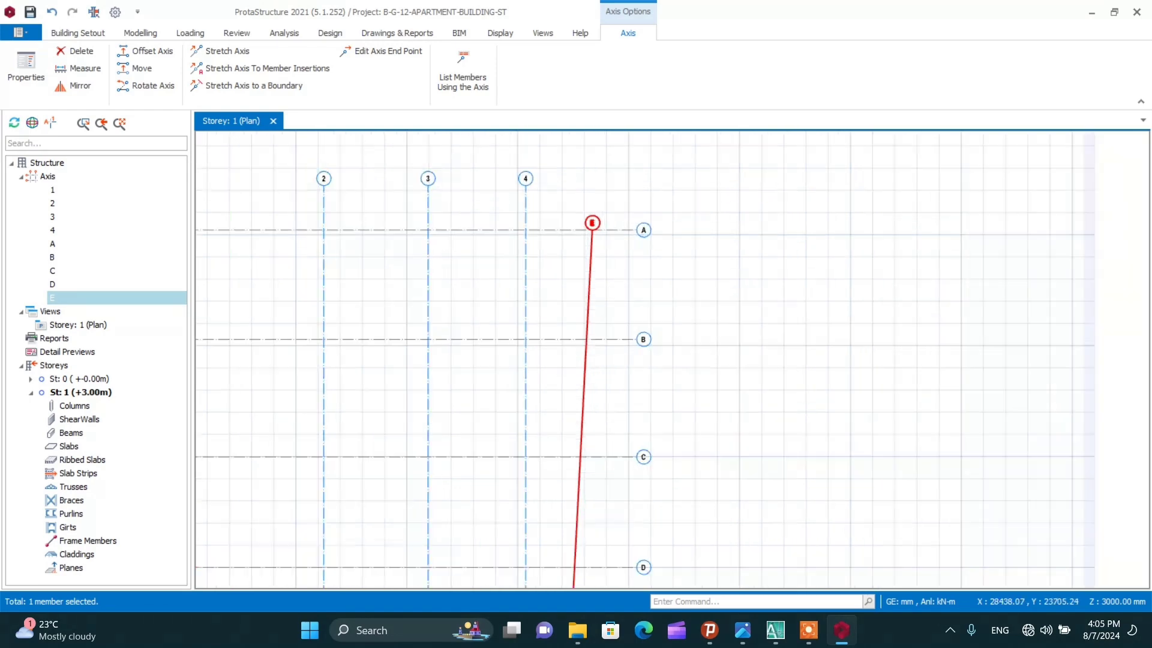
scroll(587, 220, "up", 1)
right_click(595, 223)
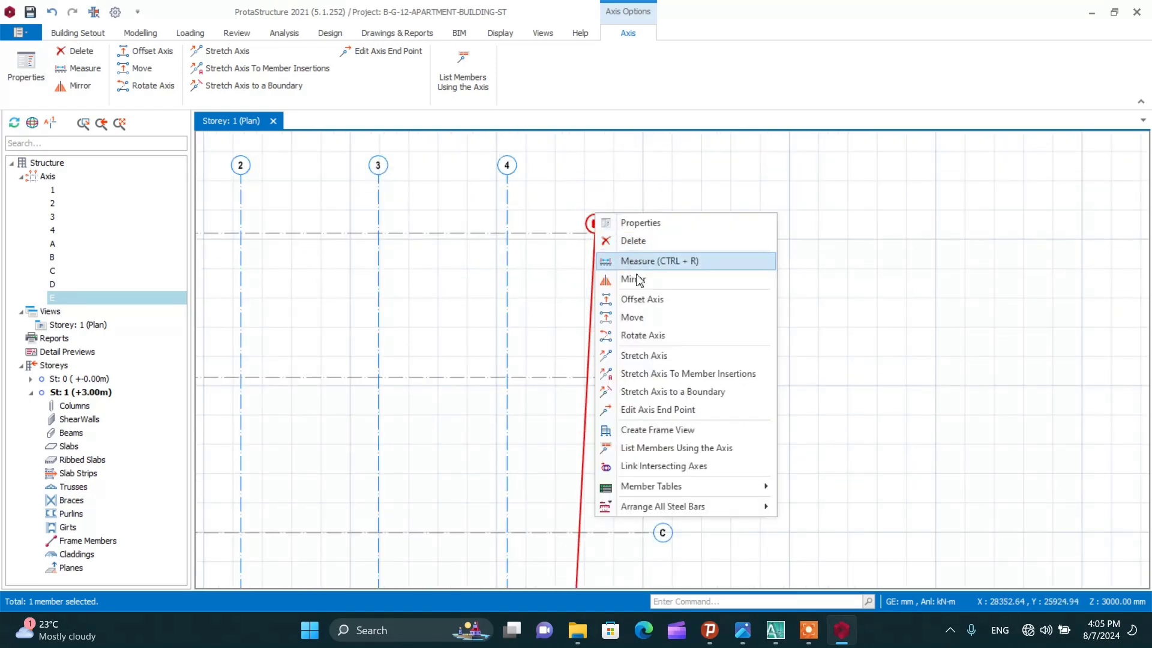
left_click(651, 355)
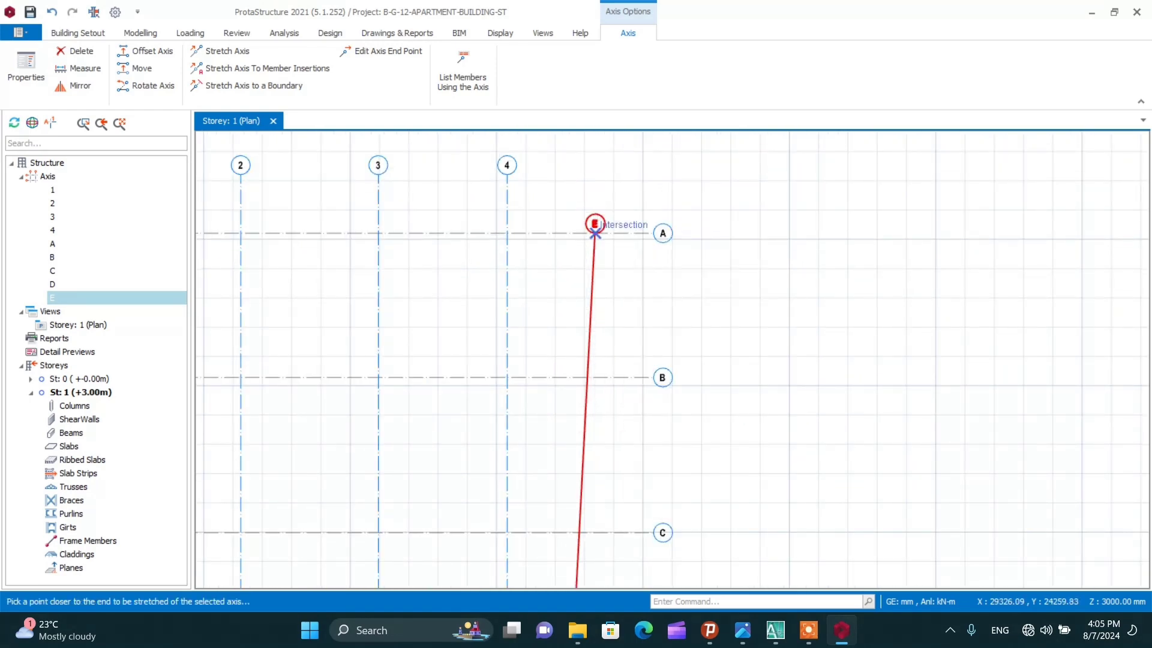
scroll(591, 223, "up", 3)
scroll(589, 221, "down", 3)
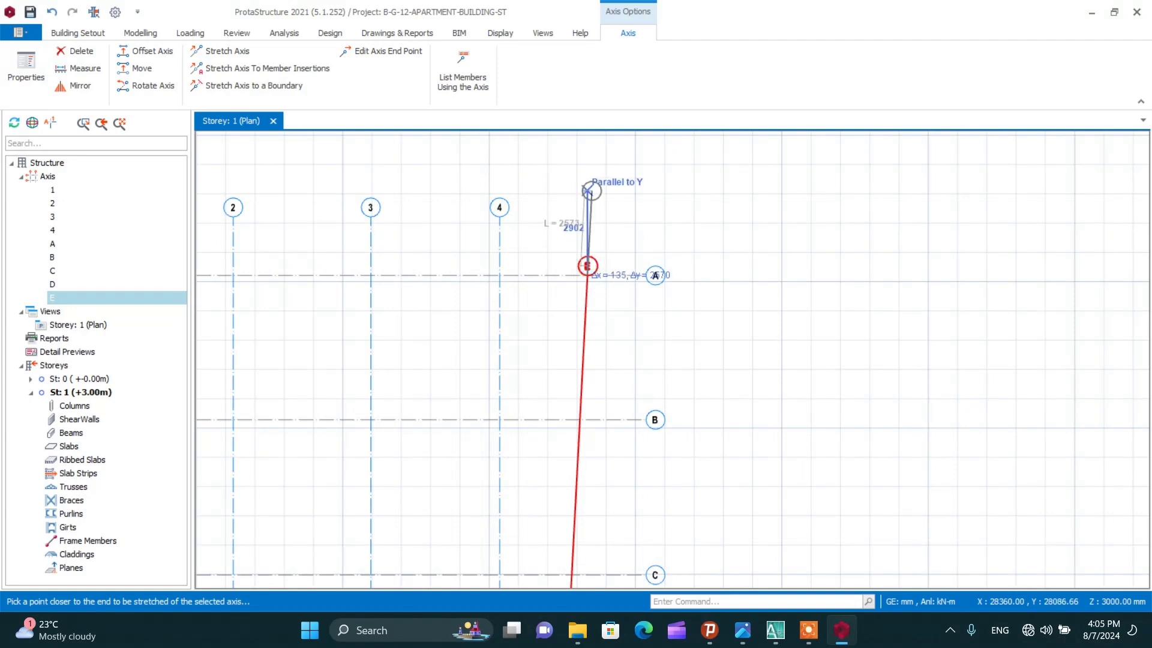
scroll(590, 198, "up", 3)
left_click(590, 209)
scroll(600, 228, "down", 4)
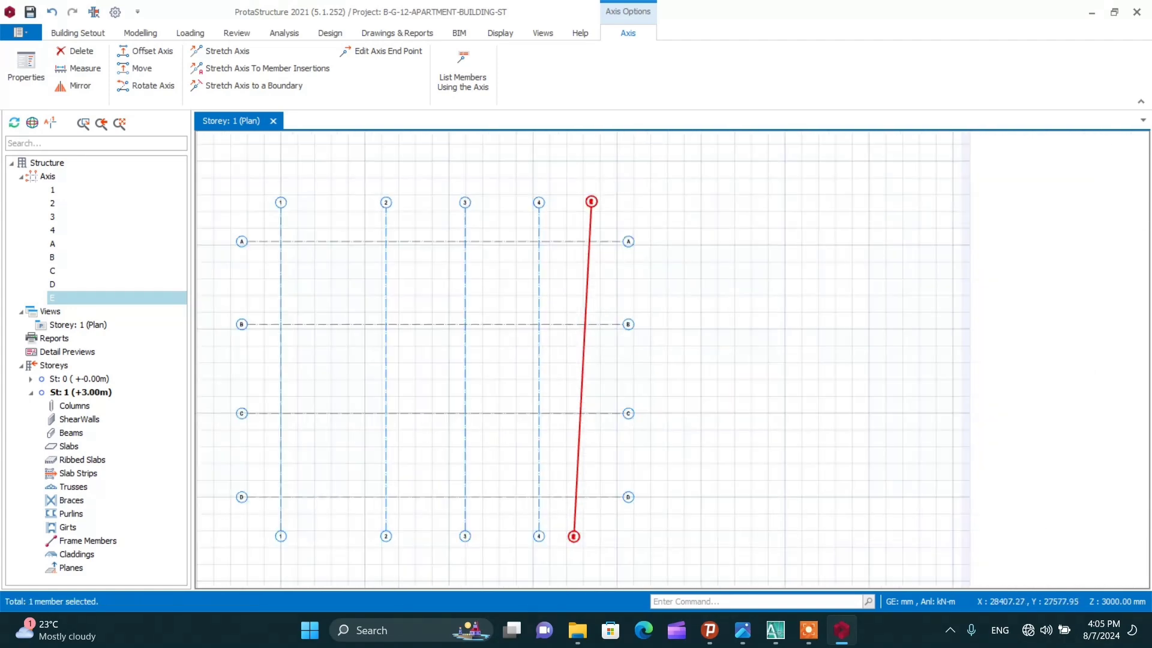
scroll(690, 299, "up", 2)
key("Escape")
Relabel the slanted axis E as 4'
scroll(588, 196, "up", 3)
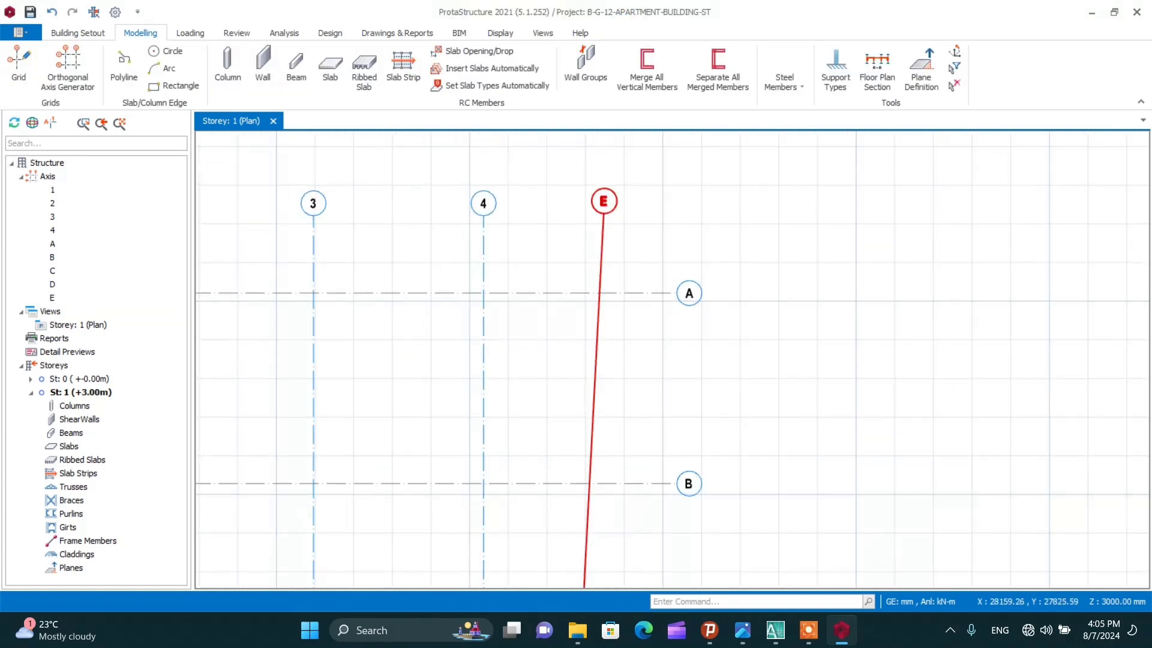
scroll(601, 190, "up", 2)
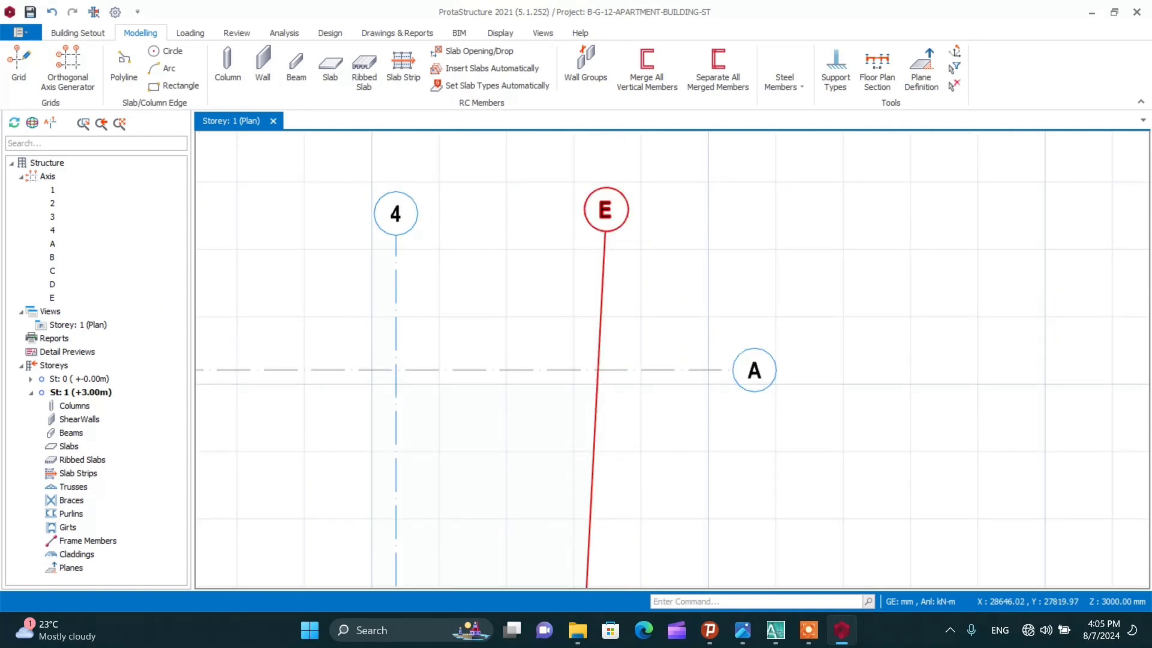
right_click(615, 198)
left_click(660, 206)
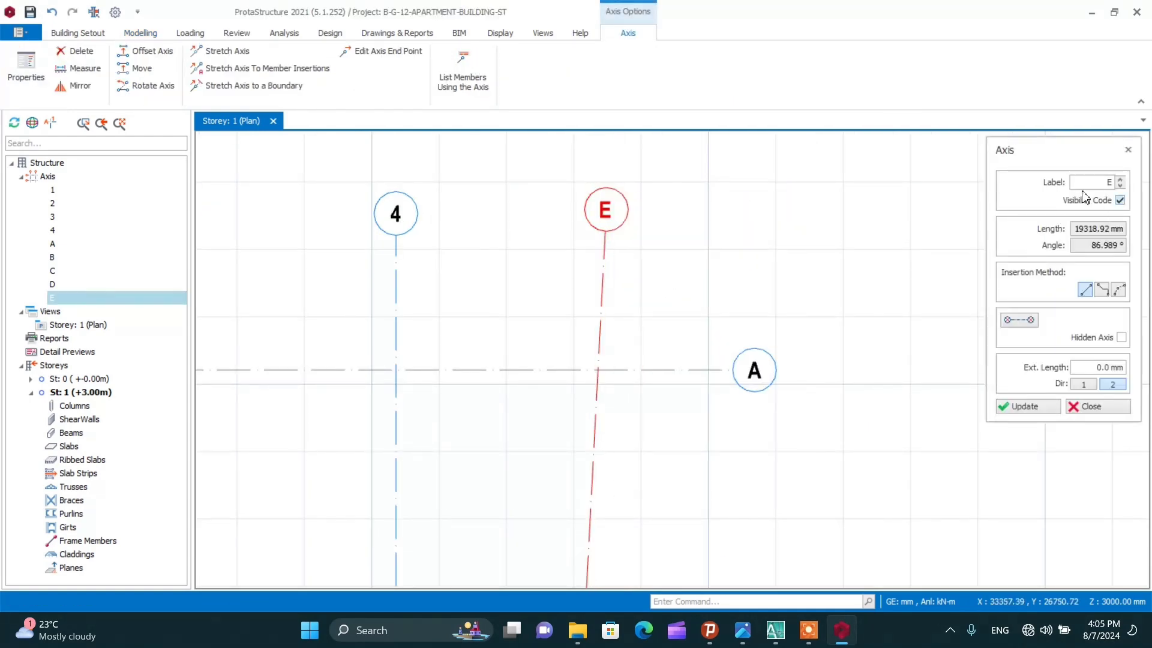
double_click(1108, 182)
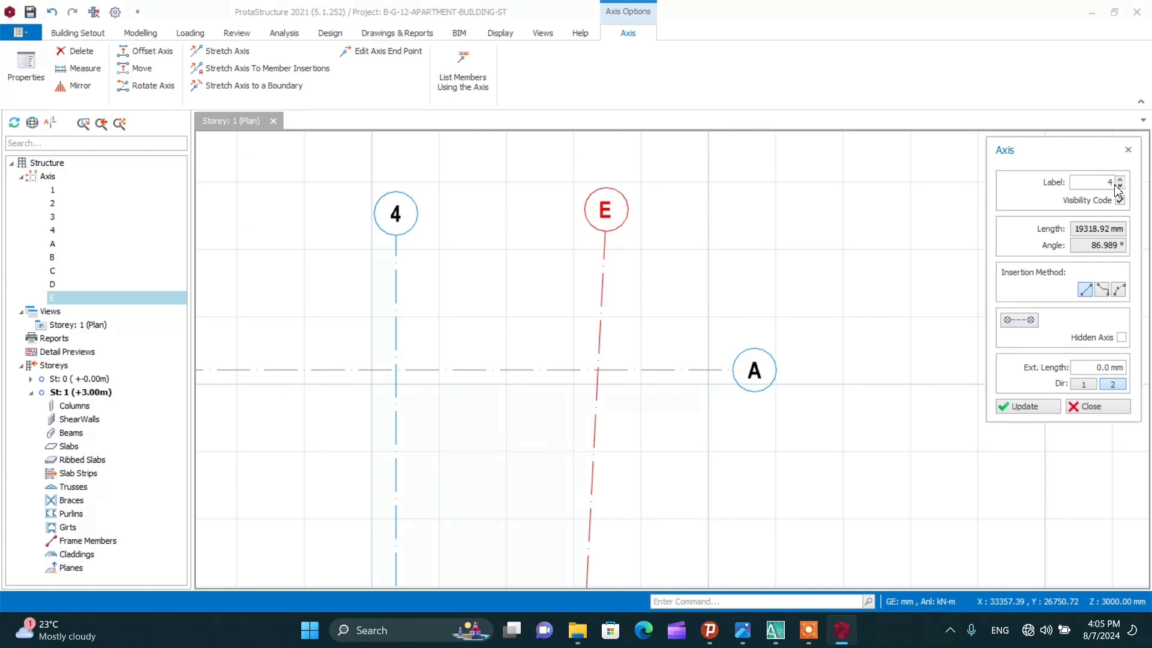
type("4'")
left_click(1027, 407)
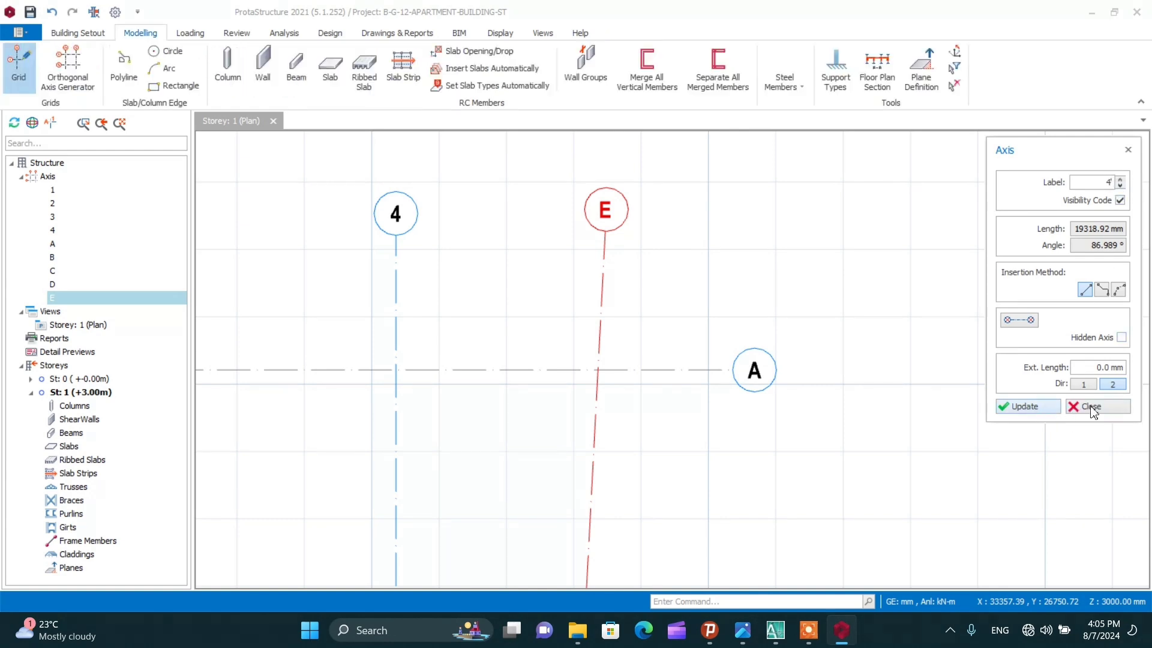
left_click(1092, 407)
scroll(700, 242, "down", 4)
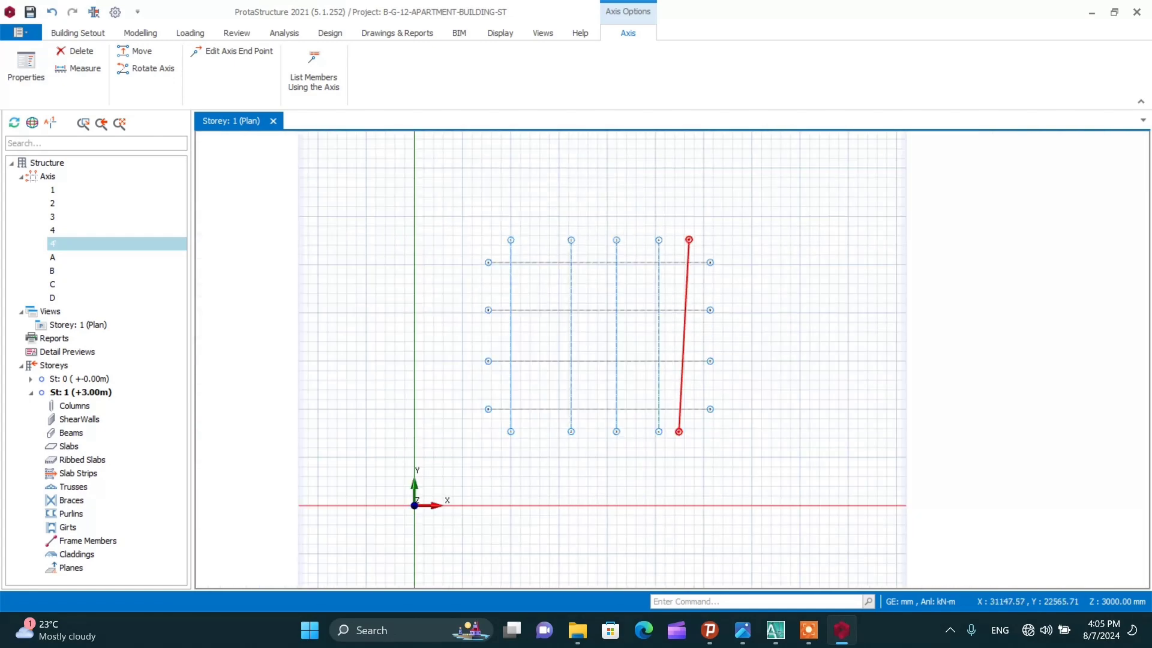
key("Escape")
scroll(683, 251, "up", 4)
scroll(687, 214, "down", 3)
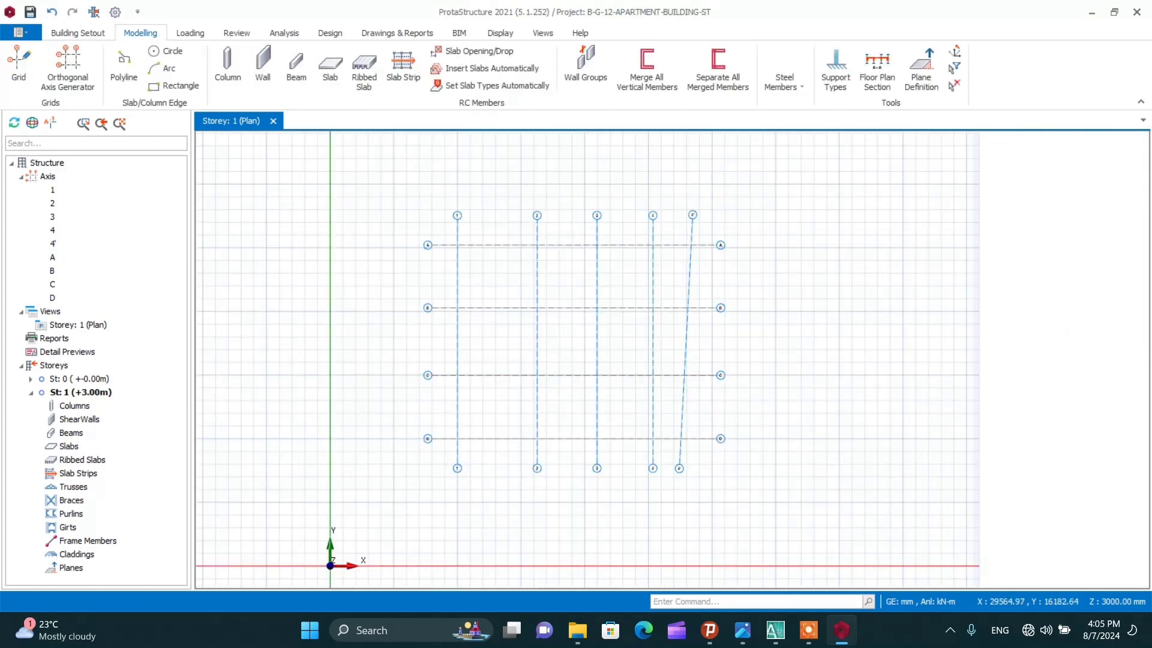
scroll(689, 333, "up", 2)
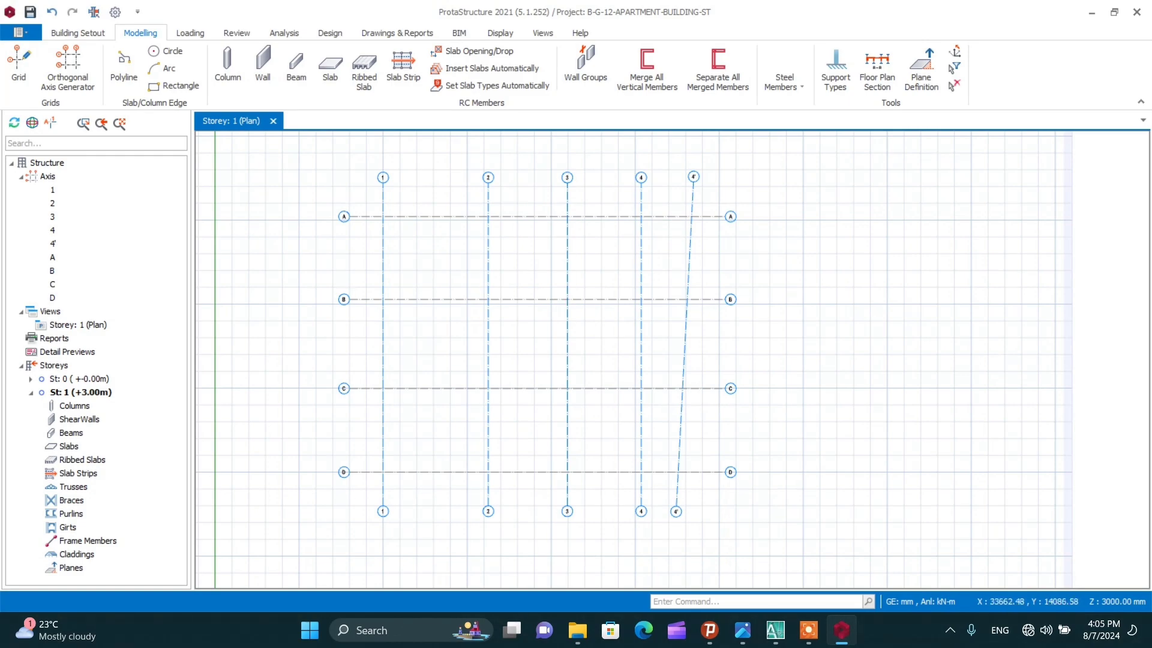
Switch to AutoCAD and examine the column sizes and orientations at the grid intersections of the basement floor plan
left_click(779, 642)
scroll(586, 360, "down", 9)
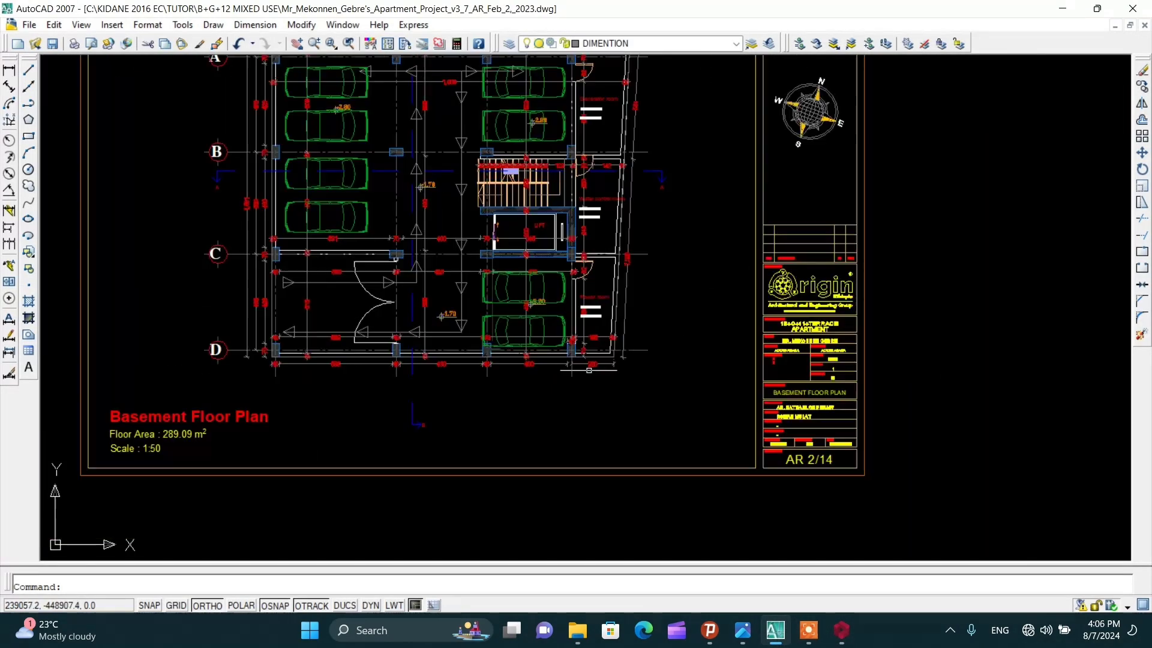
scroll(408, 198, "up", 3)
scroll(384, 151, "up", 4)
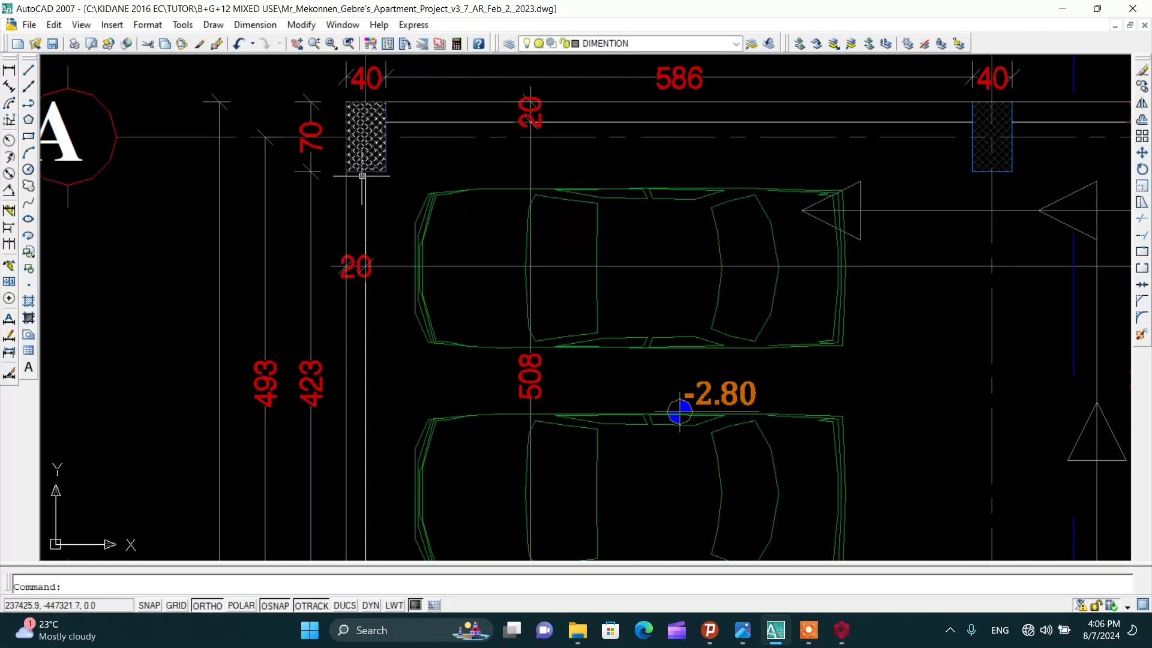
scroll(329, 151, "up", 4)
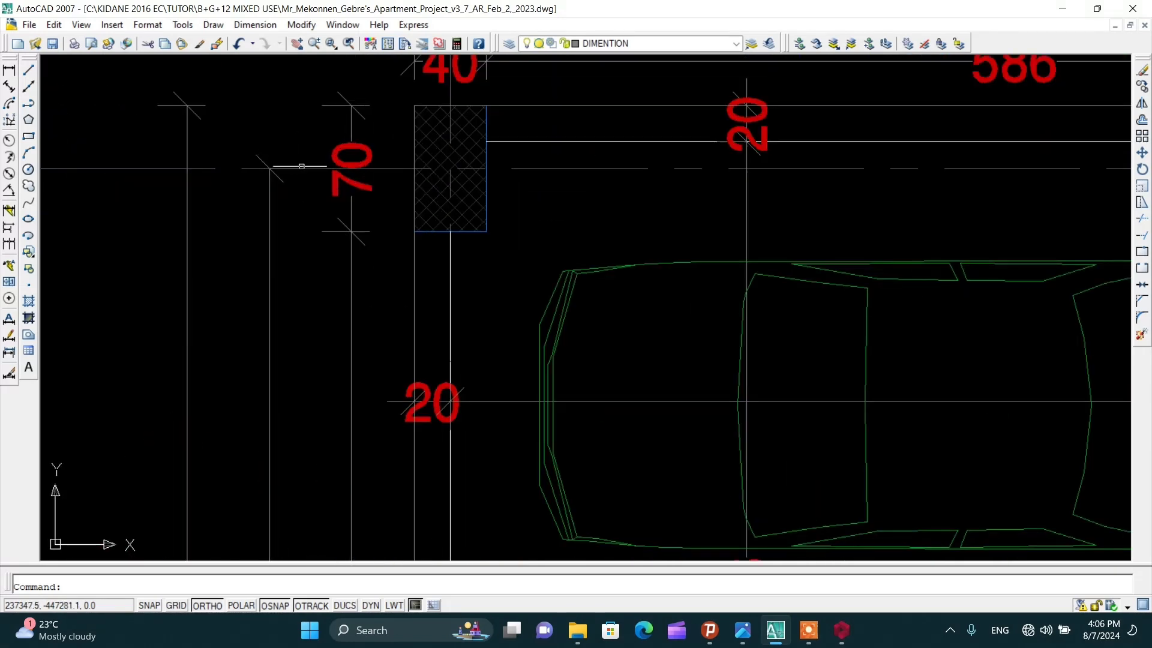
scroll(334, 168, "down", 2)
scroll(397, 122, "down", 4)
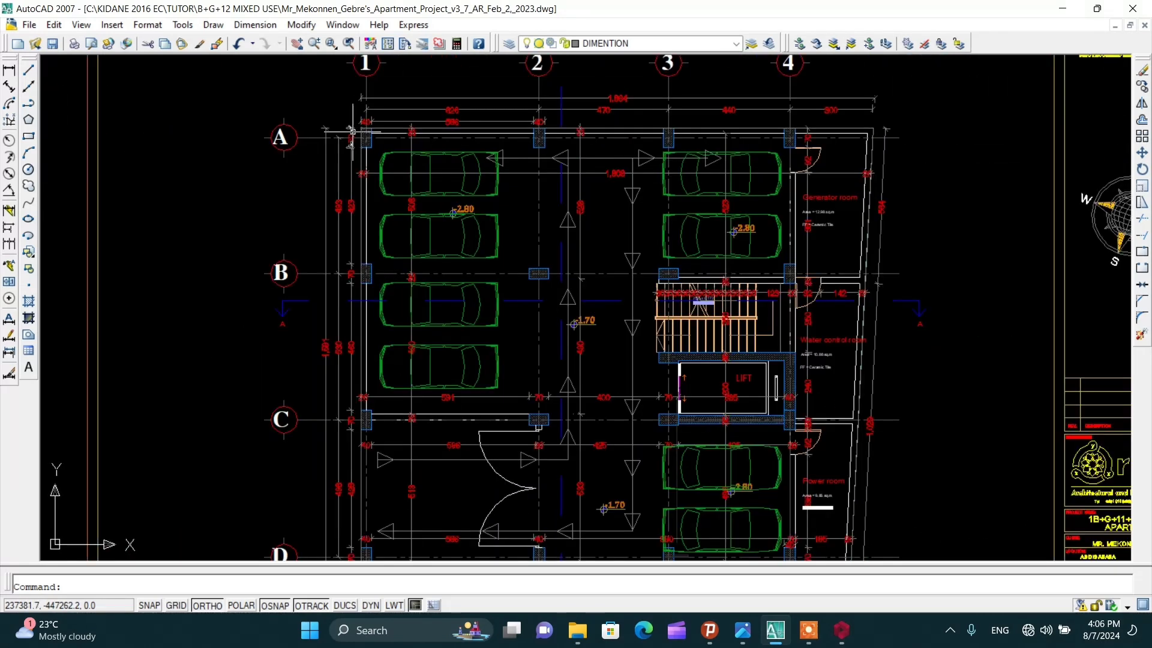
scroll(366, 108, "up", 3)
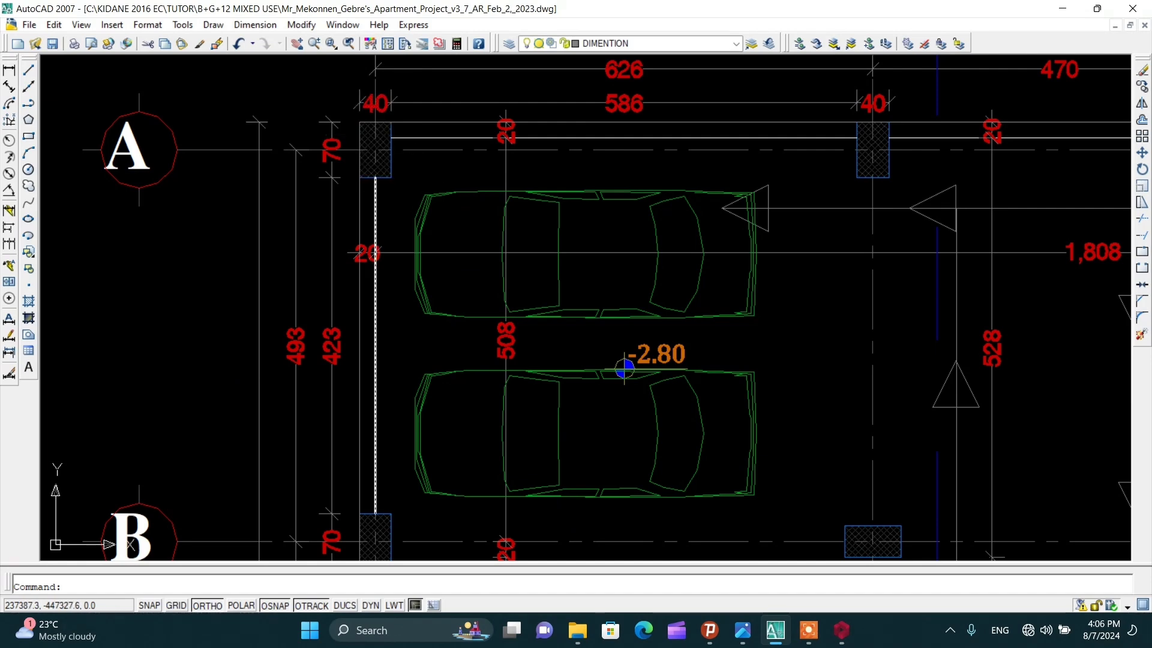
scroll(312, 138, "down", 4)
scroll(281, 159, "up", 1)
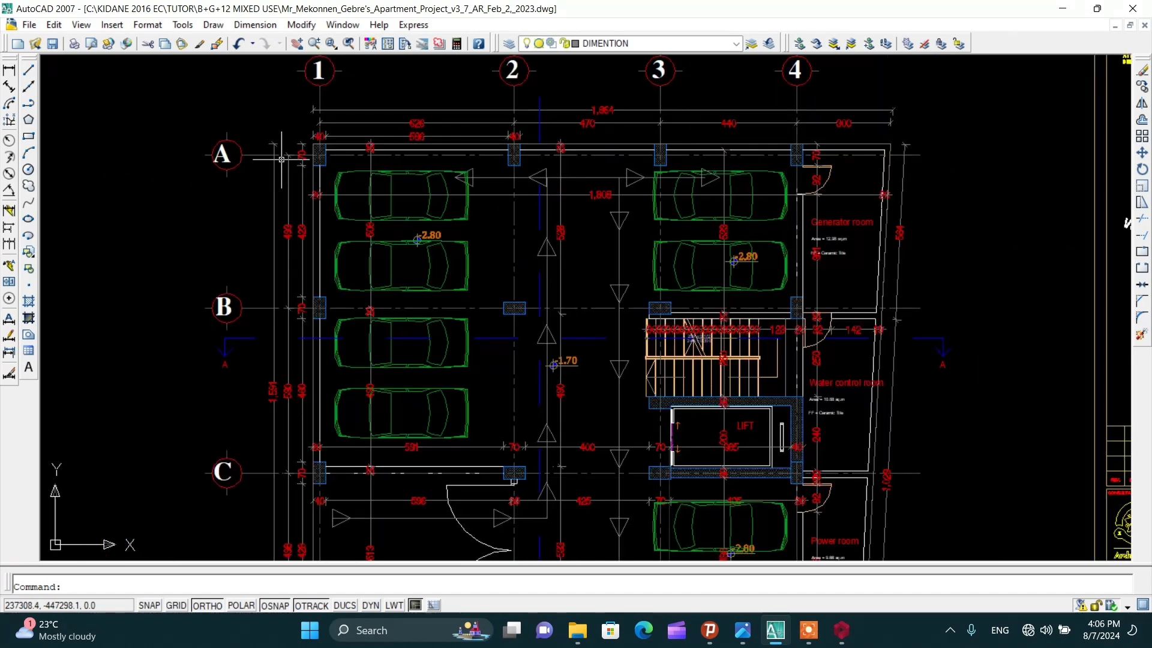
scroll(327, 164, "down", 2)
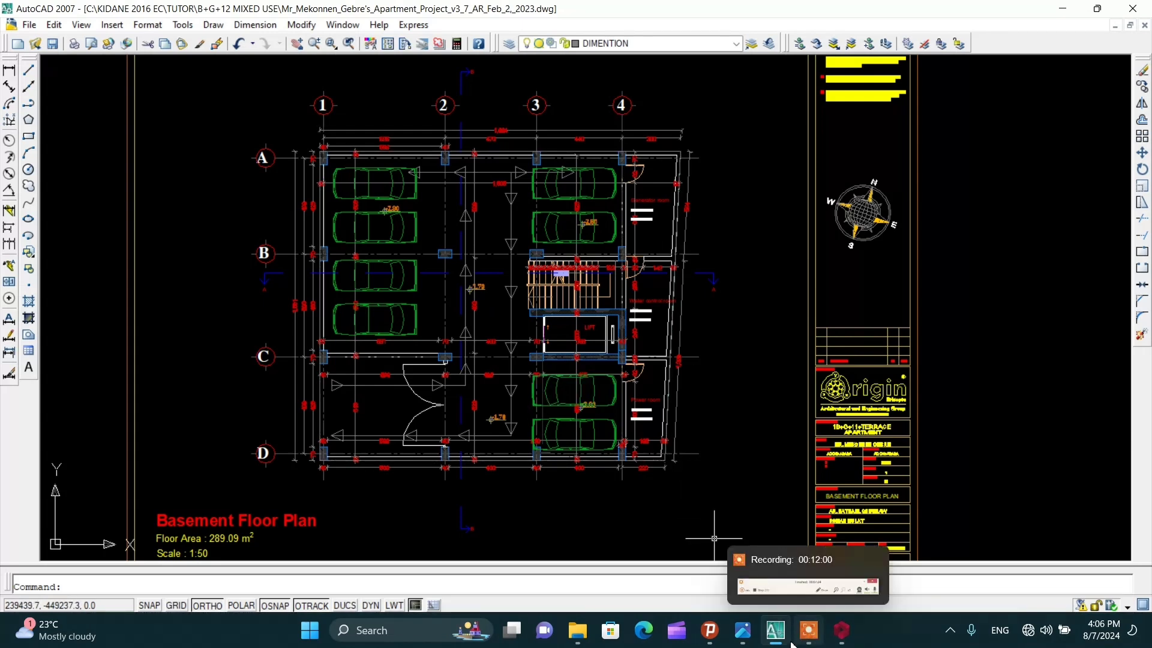
mouse_move(772, 643)
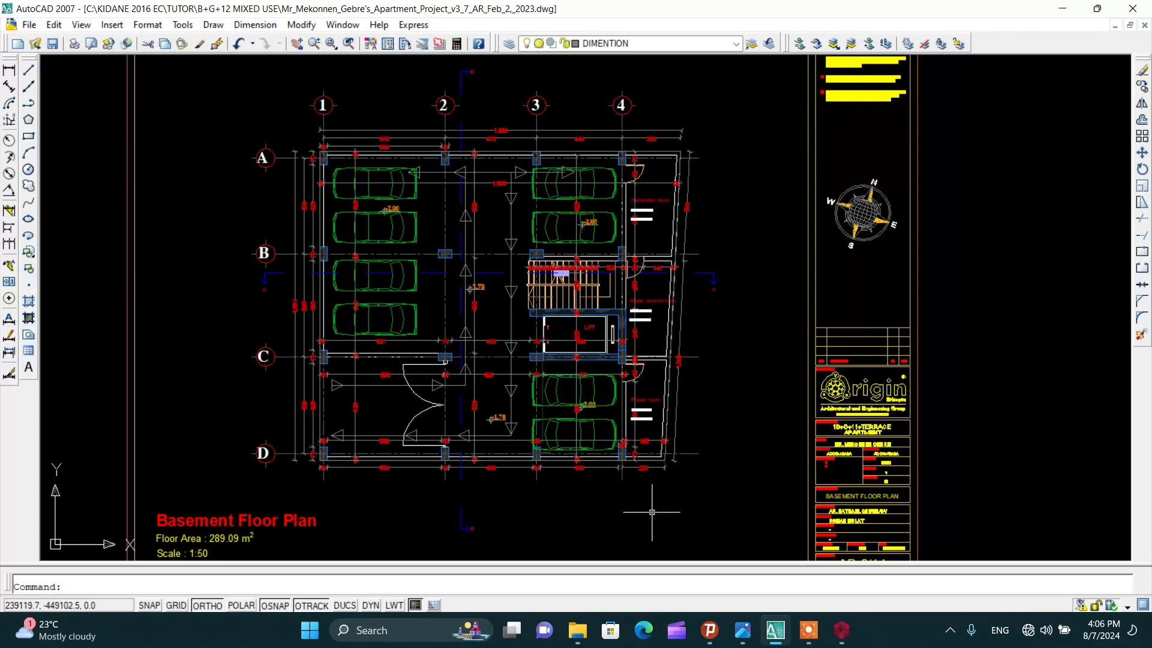
Switch to ProtaStructure and insert 400 x 700 mm columns where axes 1 and 4 cross axes A to D
left_click(841, 631)
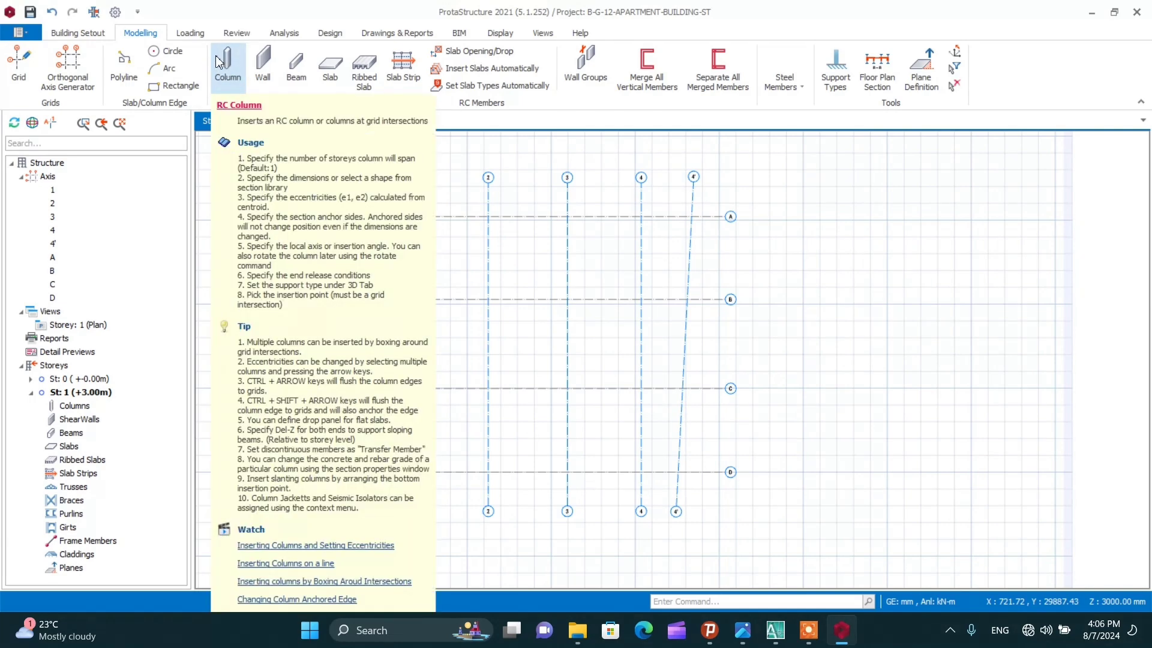
left_click(229, 64)
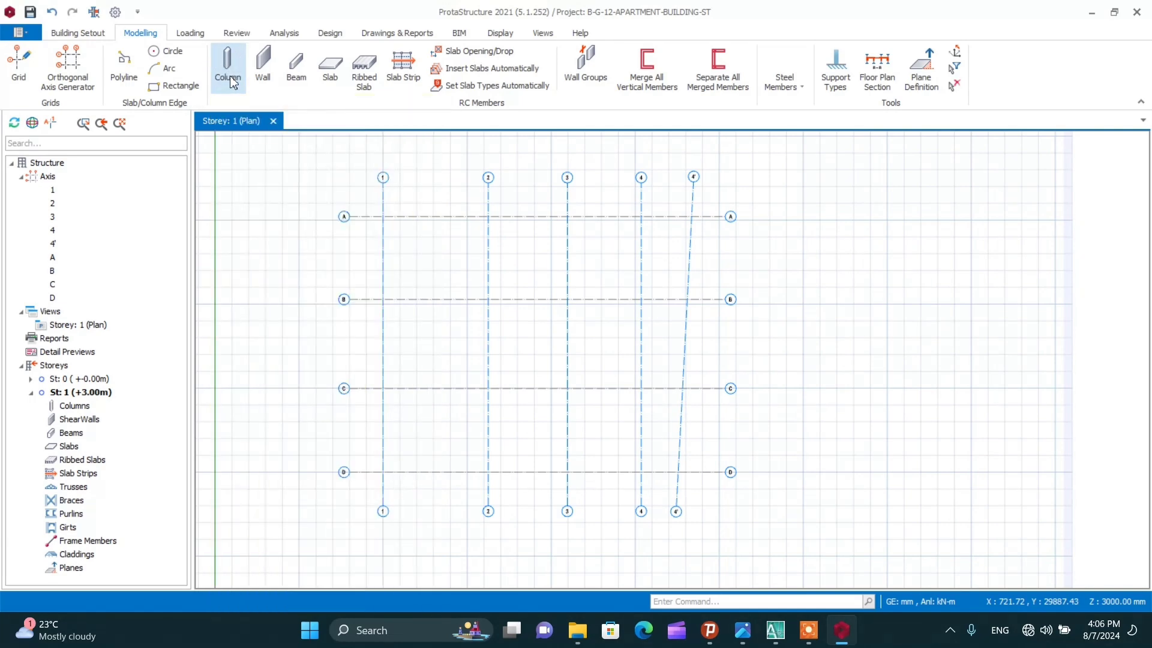
left_click(228, 66)
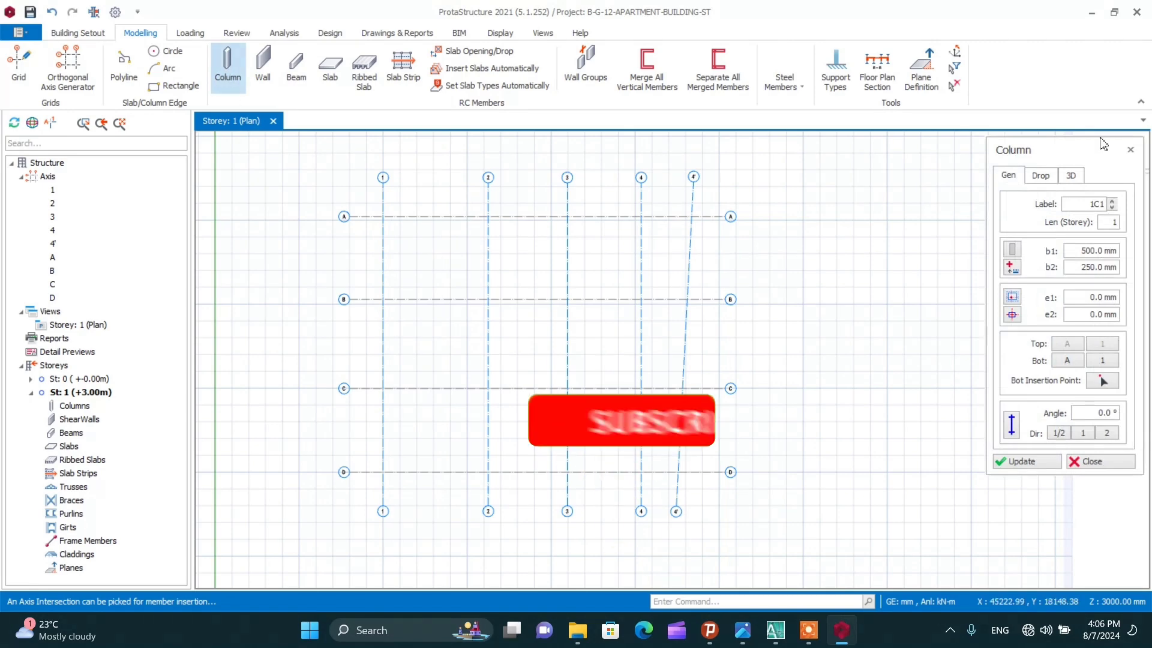
left_click(1076, 252)
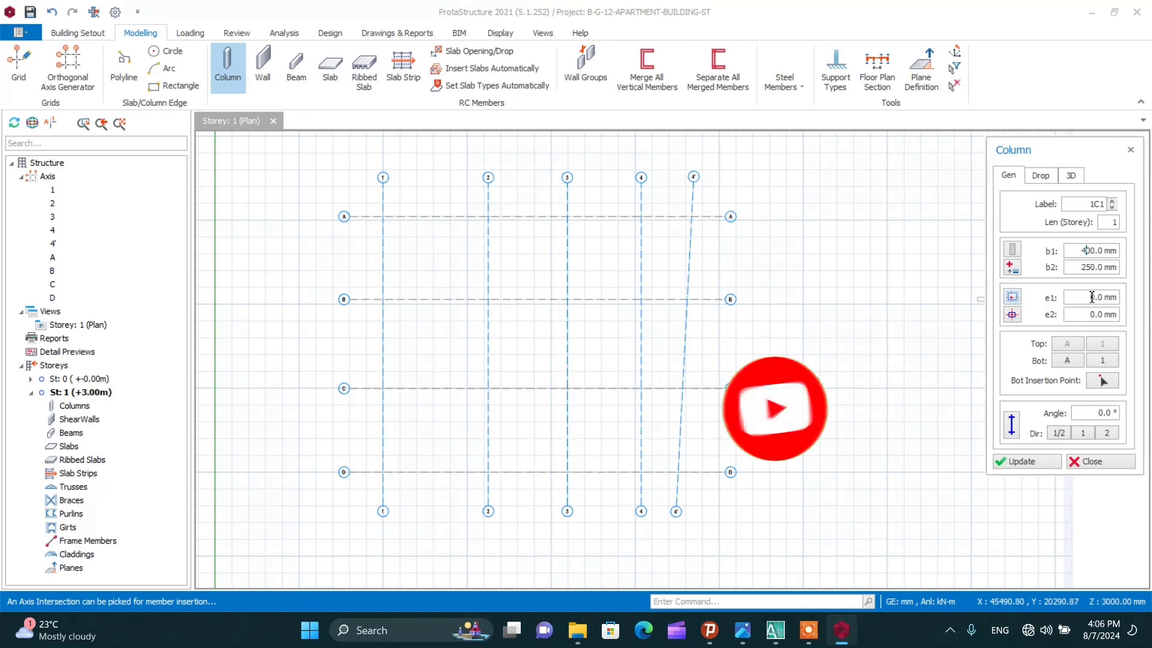
type("4")
left_click(1084, 268)
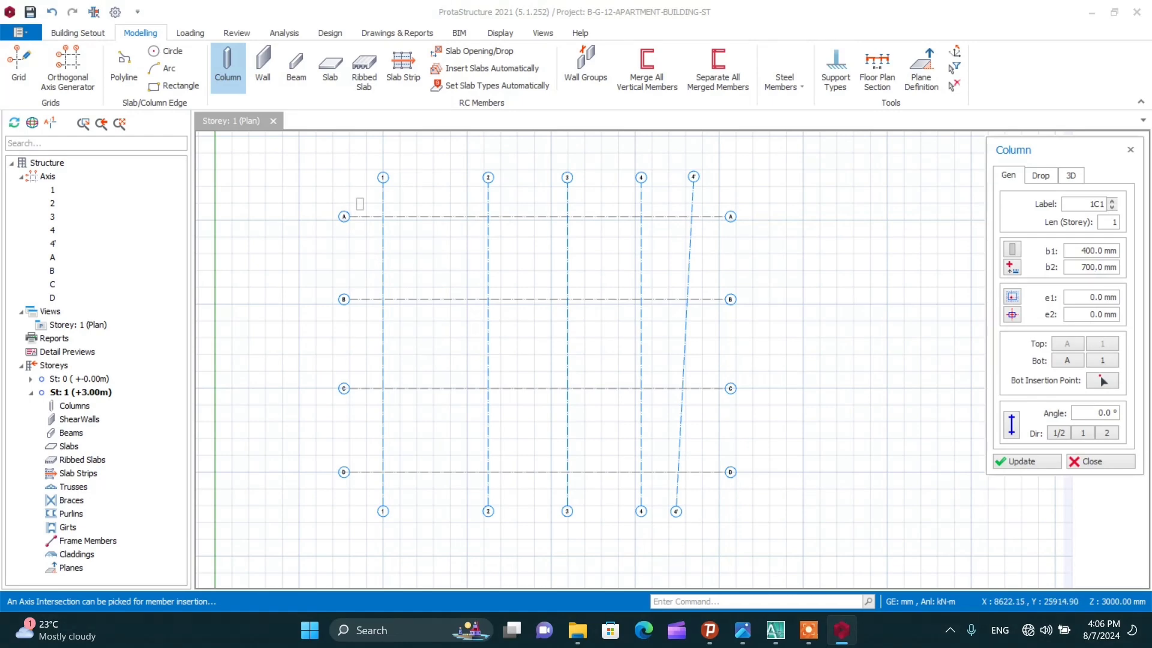
left_click_drag(360, 204, 427, 500)
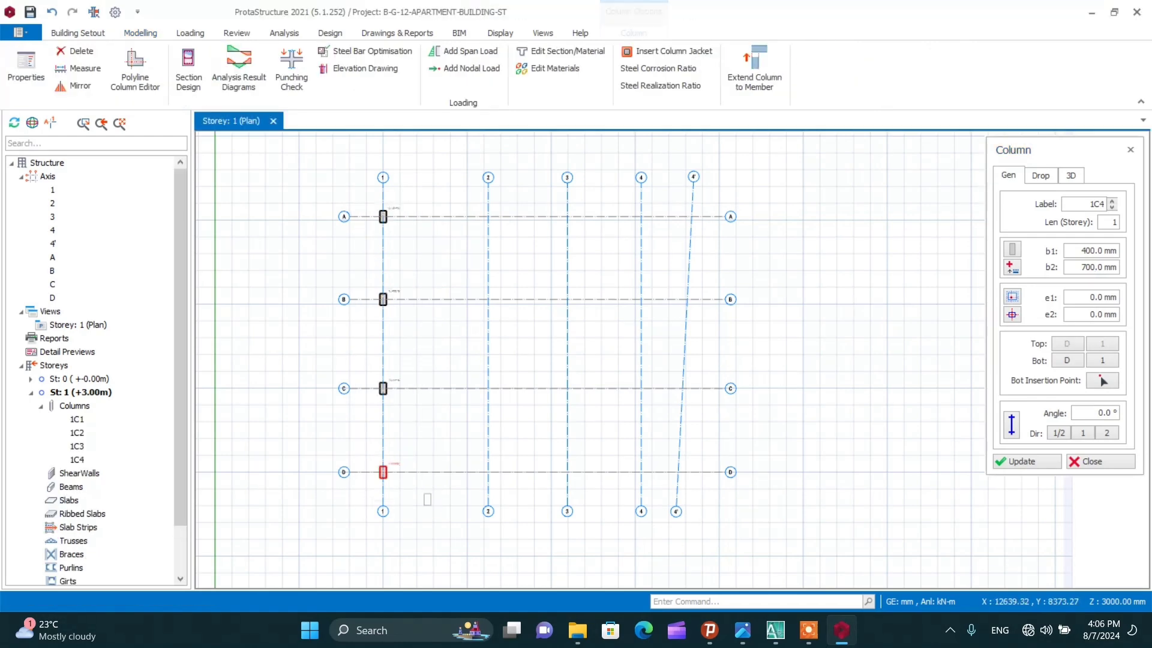
left_click_drag(613, 194, 664, 481)
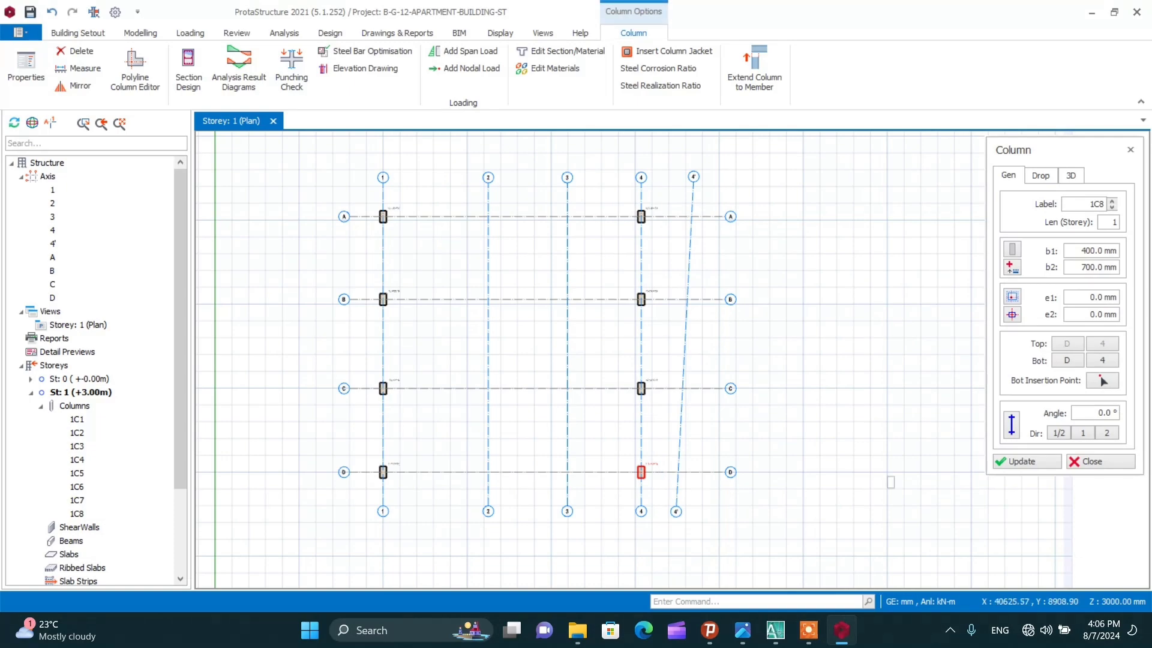
Check axes 2 and 3 in the AutoCAD plan, and insert 400 x 700 mm columns in ProtaStructure where they cross axes D and A
left_click(775, 630)
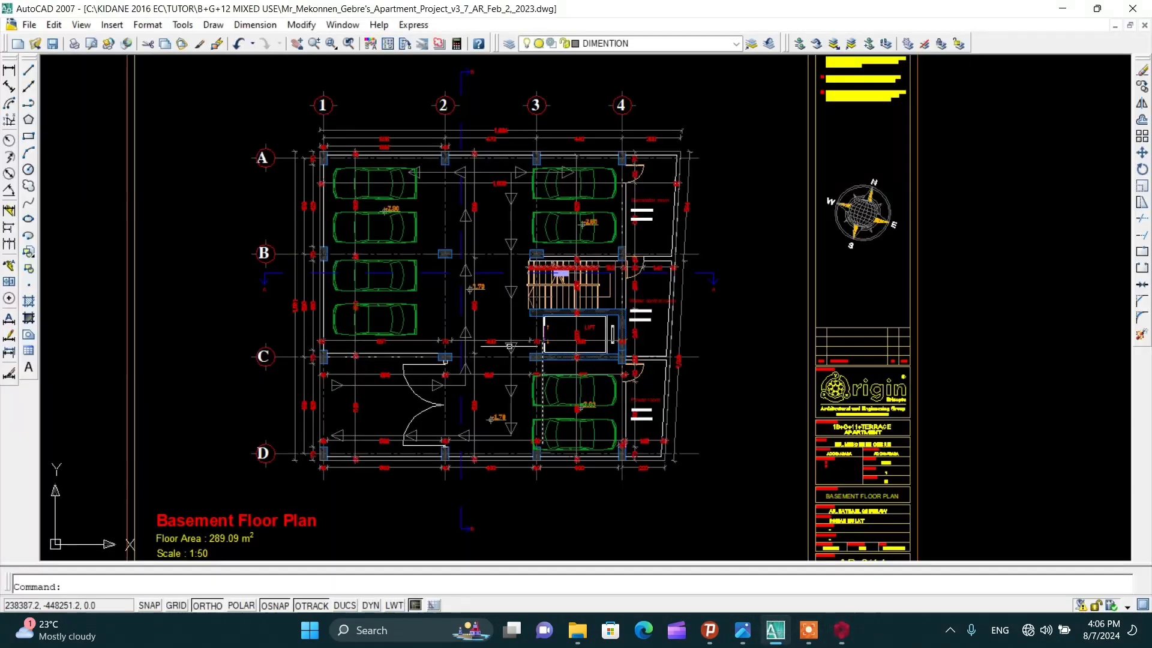
scroll(396, 281, "up", 3)
scroll(421, 202, "down", 2)
scroll(492, 181, "up", 3)
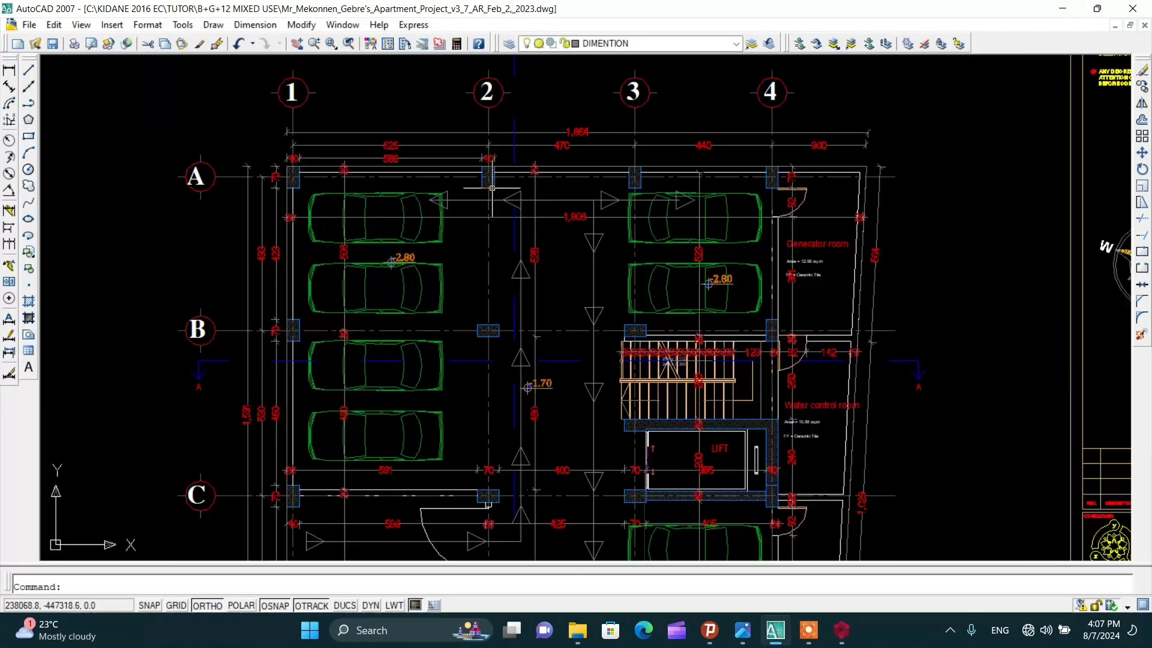
scroll(563, 183, "down", 2)
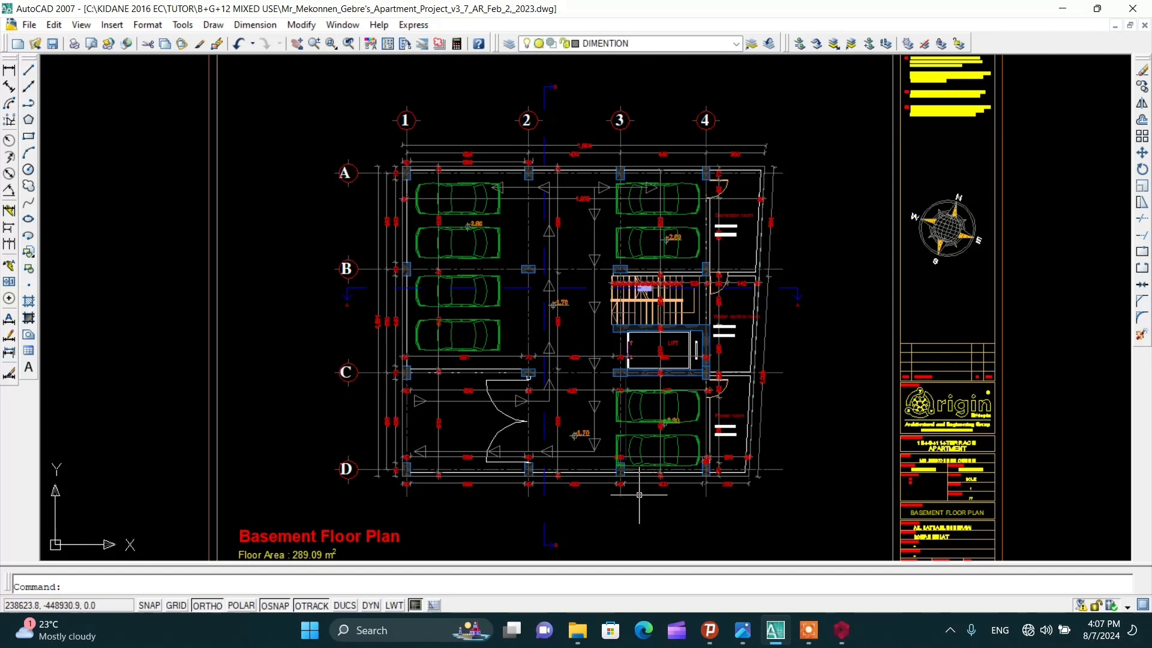
left_click(842, 630)
left_click_drag(460, 437, 595, 488)
left_click_drag(451, 204, 599, 238)
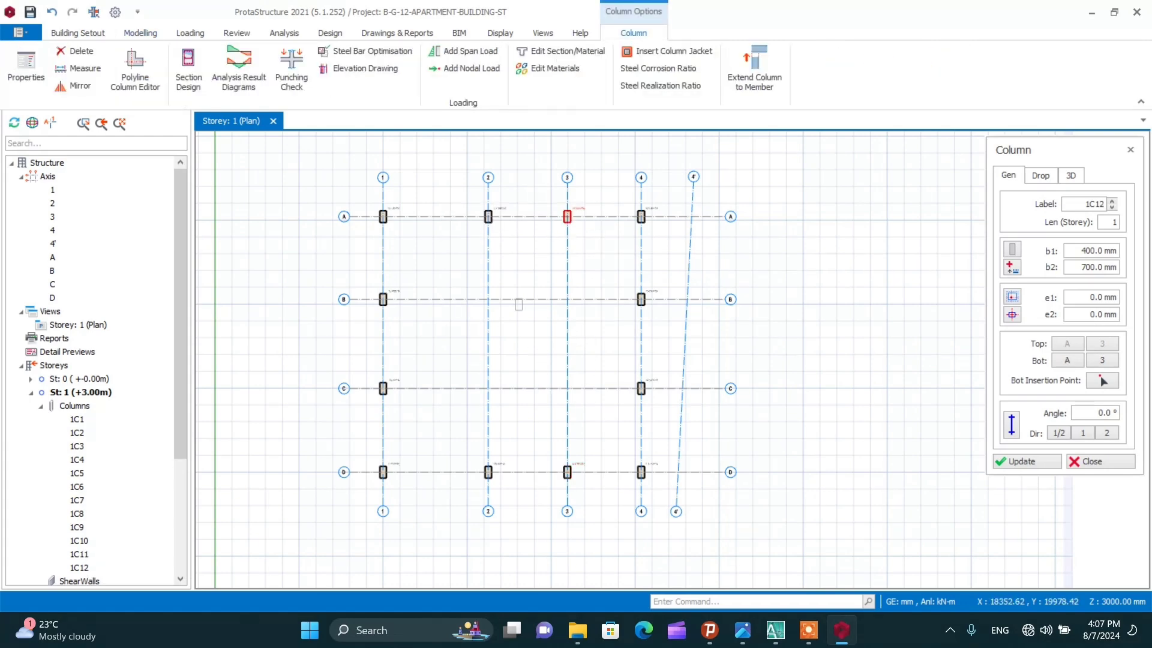
Check the inner columns in AutoCAD, and insert 700 x 400 mm columns in ProtaStructure where axes 2 and 3 cross B and C
left_click(775, 630)
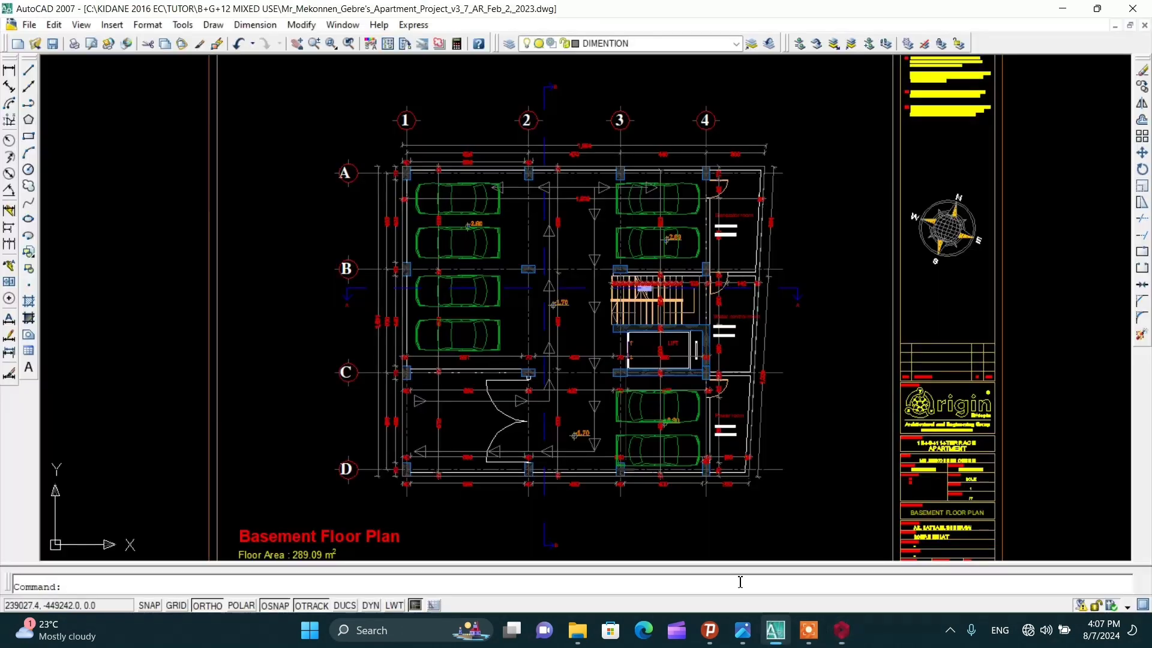
scroll(583, 376, "up", 2)
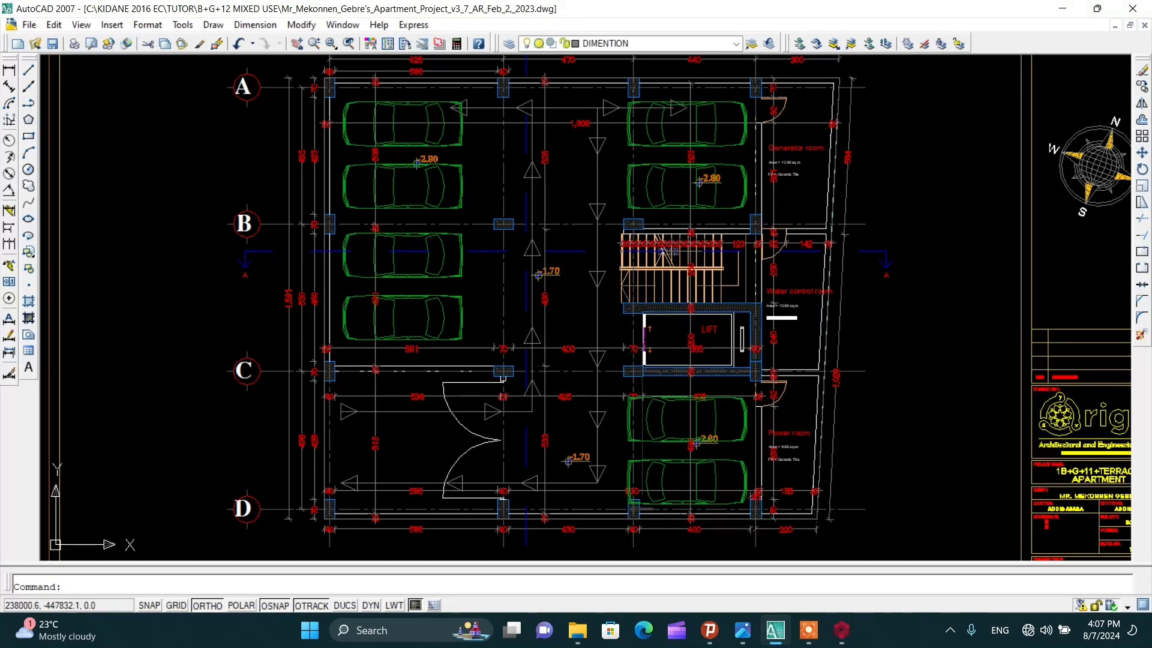
left_click(653, 369)
left_click(842, 630)
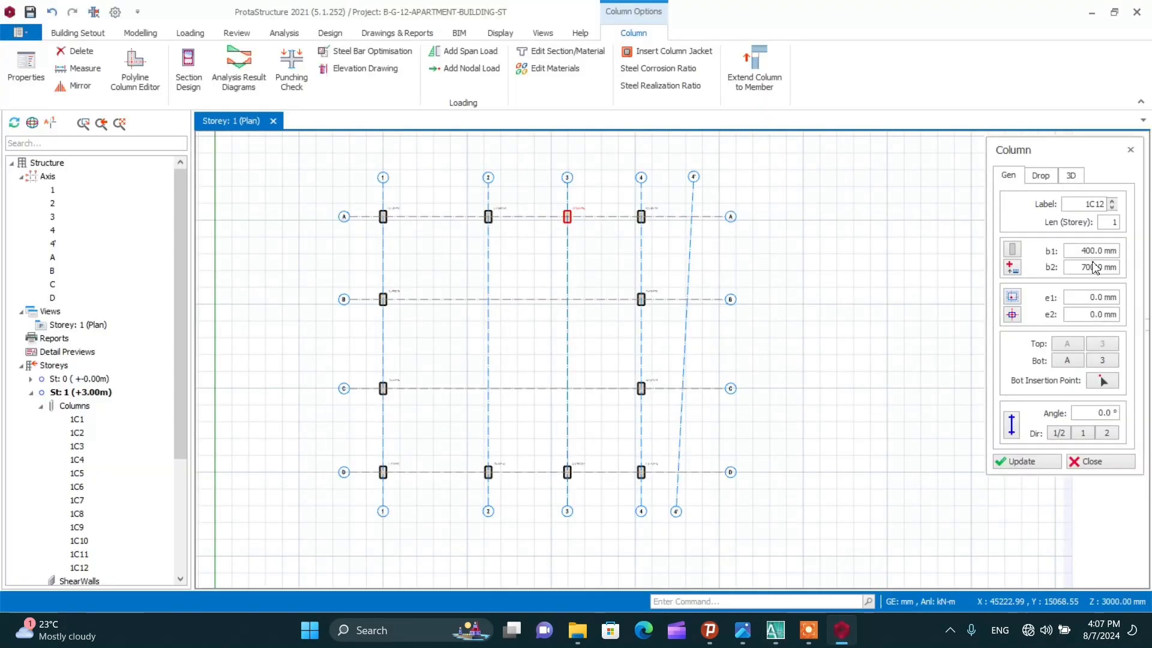
left_click_drag(1088, 251, 1079, 252)
type("7")
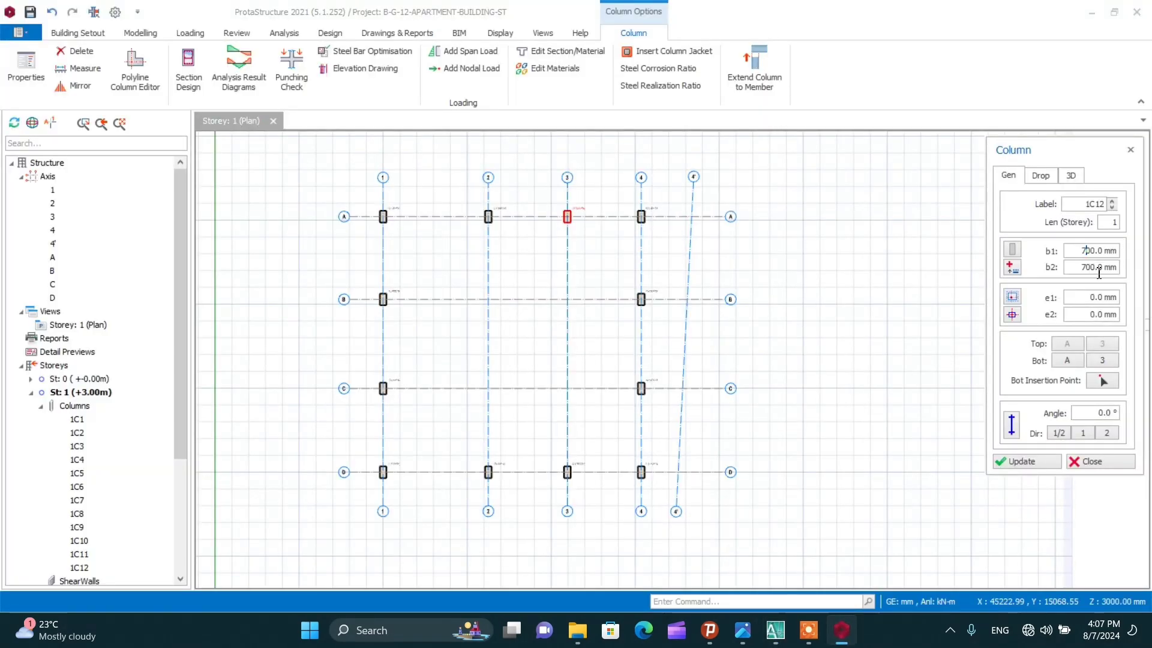
type("4")
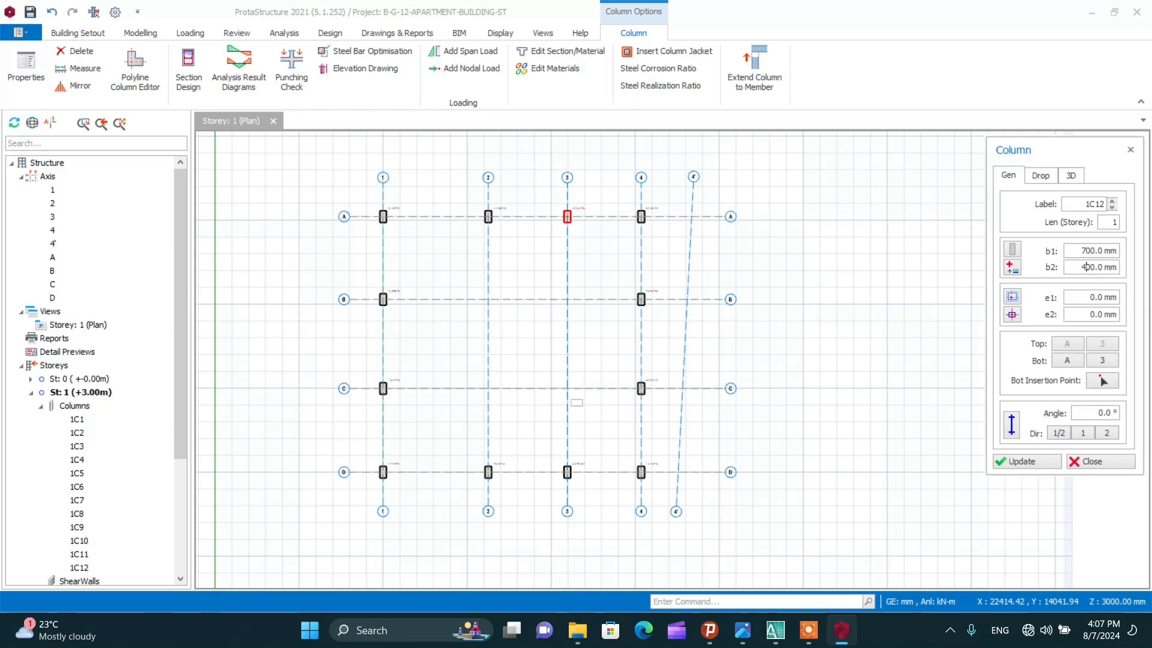
left_click_drag(467, 286, 605, 412)
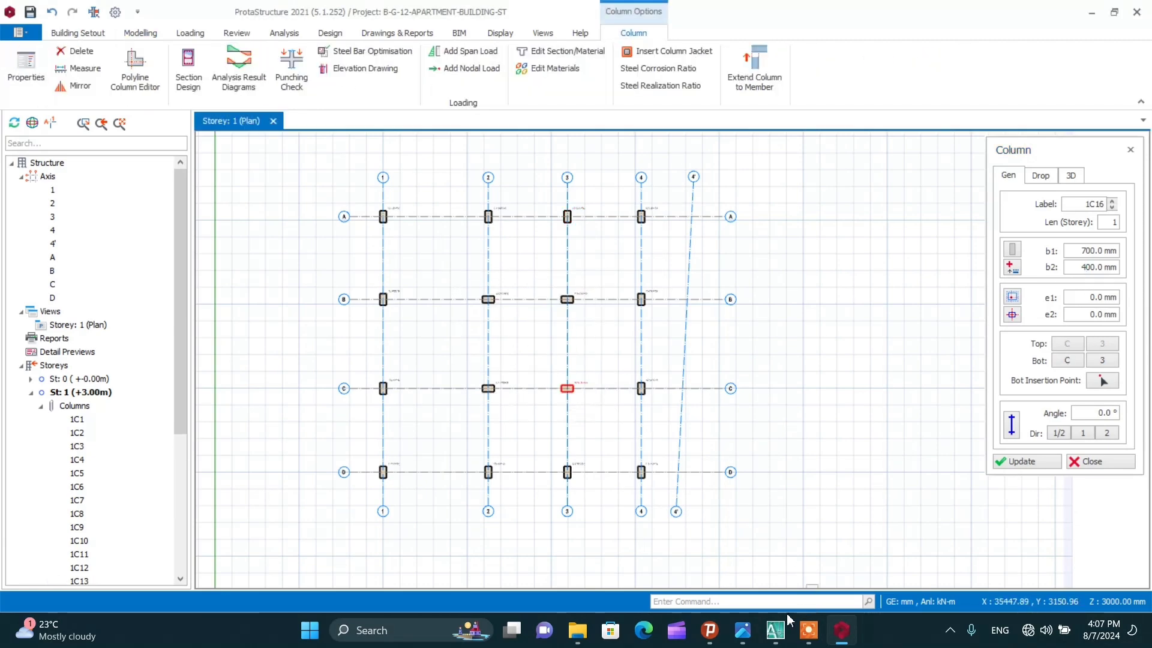
Switch to AutoCAD and examine the shear wall layout and dimensions around the lift between axes 3 and 4
left_click(780, 637)
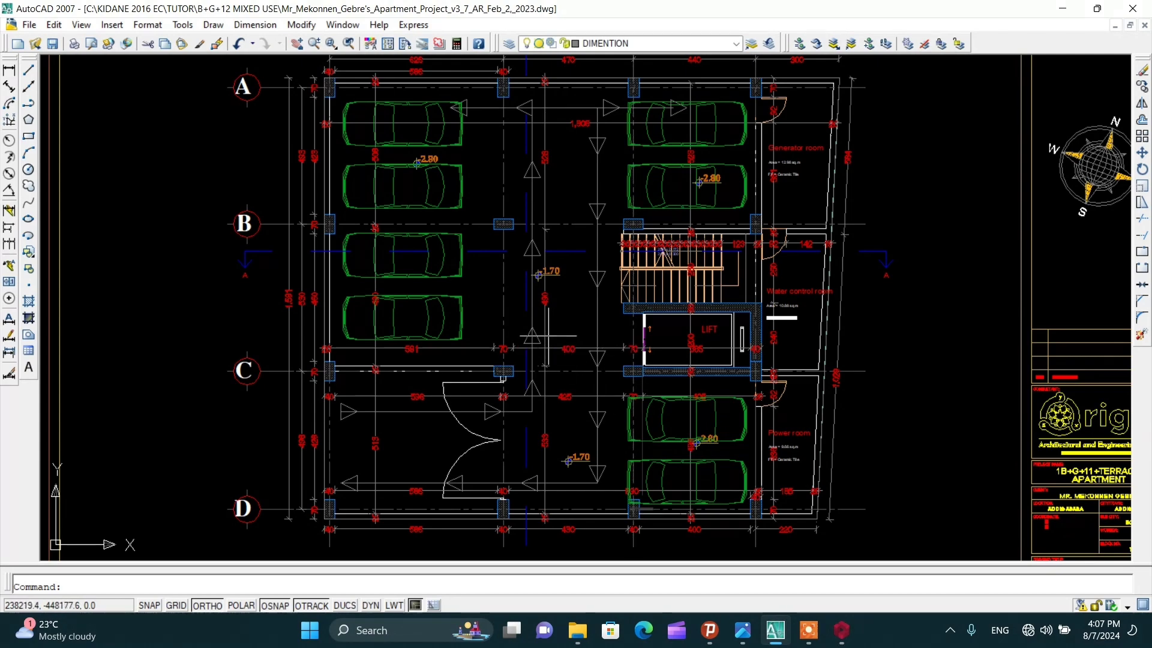
scroll(594, 342, "down", 2)
scroll(597, 328, "up", 5)
scroll(597, 328, "up", 1)
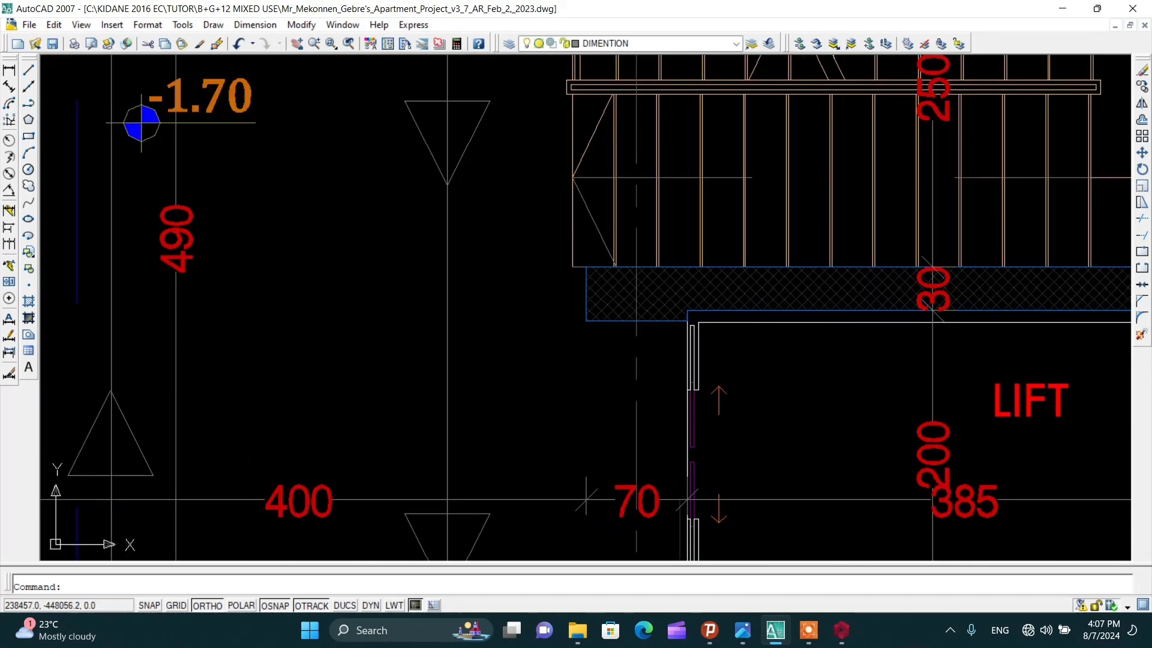
scroll(623, 336, "down", 4)
scroll(587, 278, "up", 2)
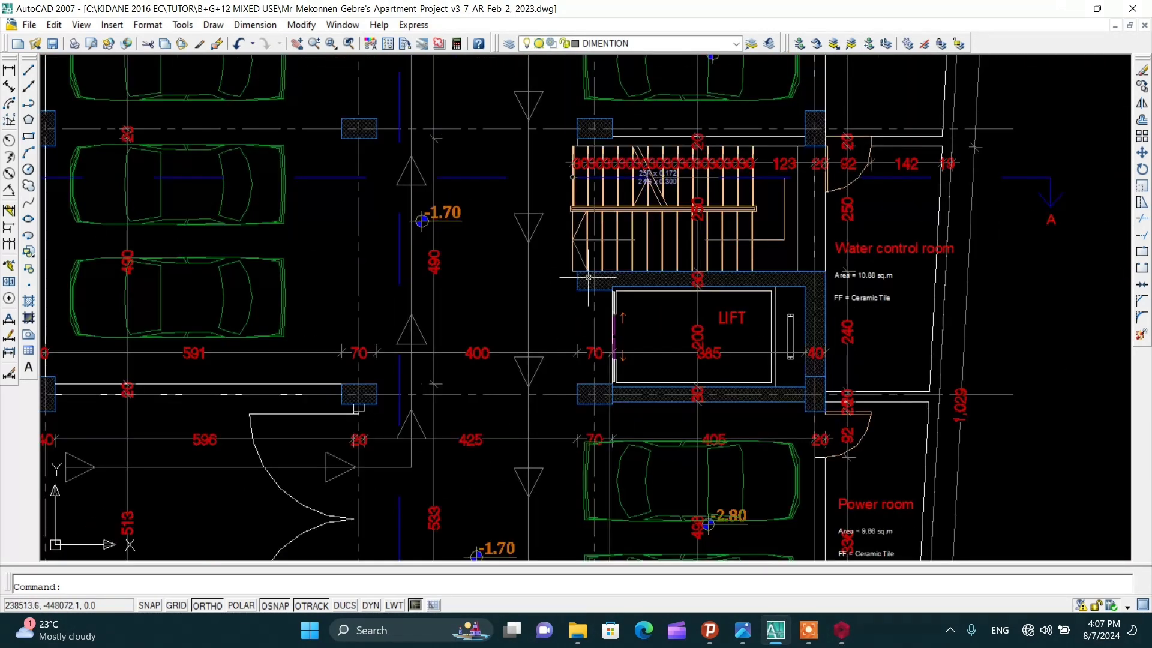
scroll(588, 277, "down", 2)
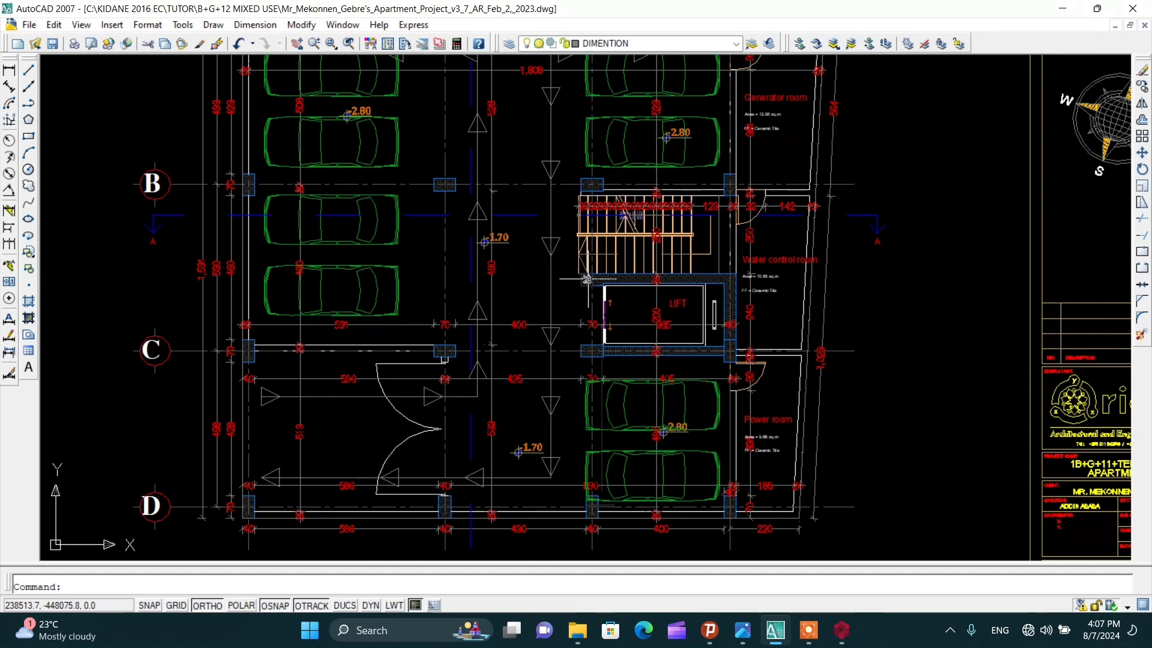
scroll(590, 281, "up", 3)
scroll(589, 283, "down", 2)
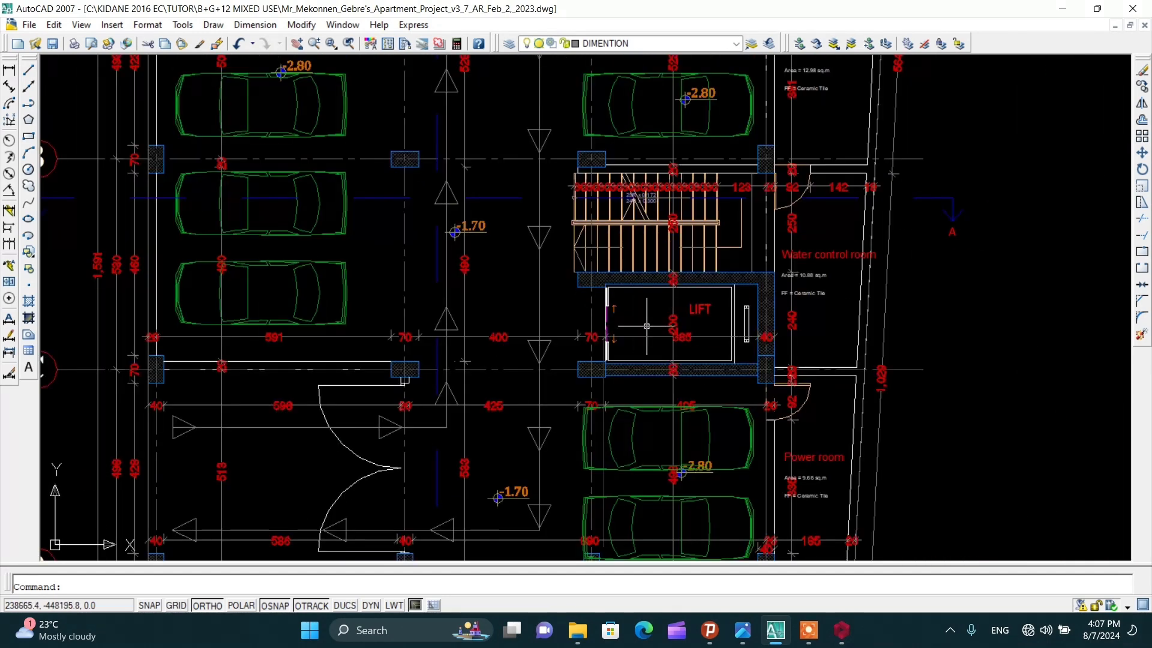
left_click(10, 72)
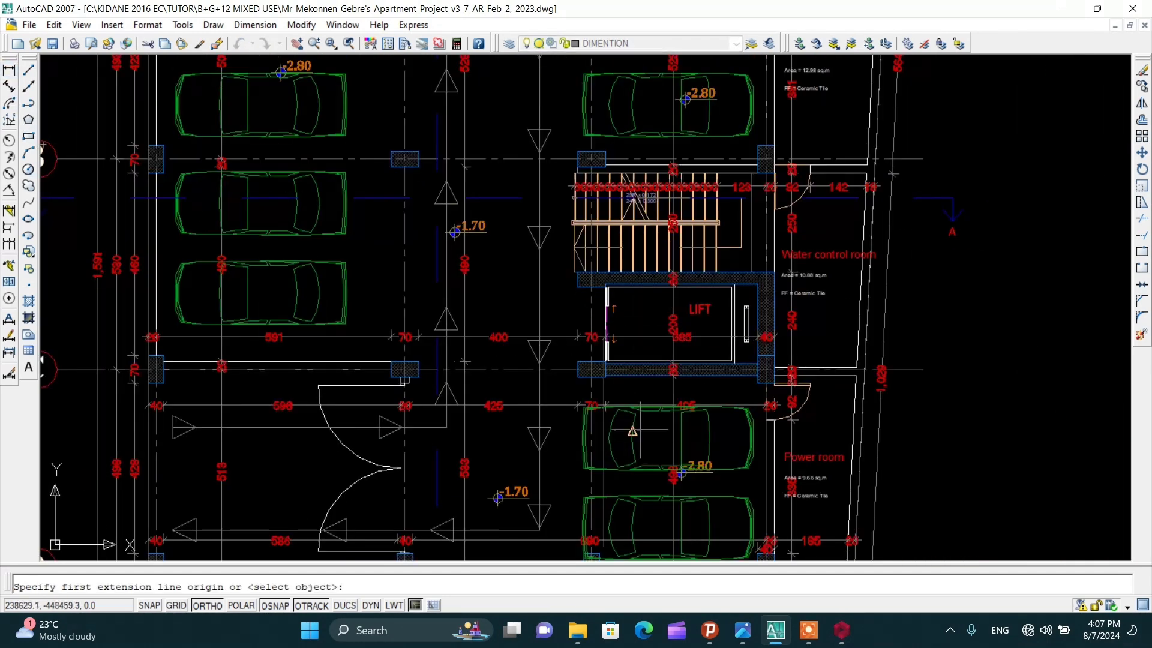
scroll(584, 378, "up", 5)
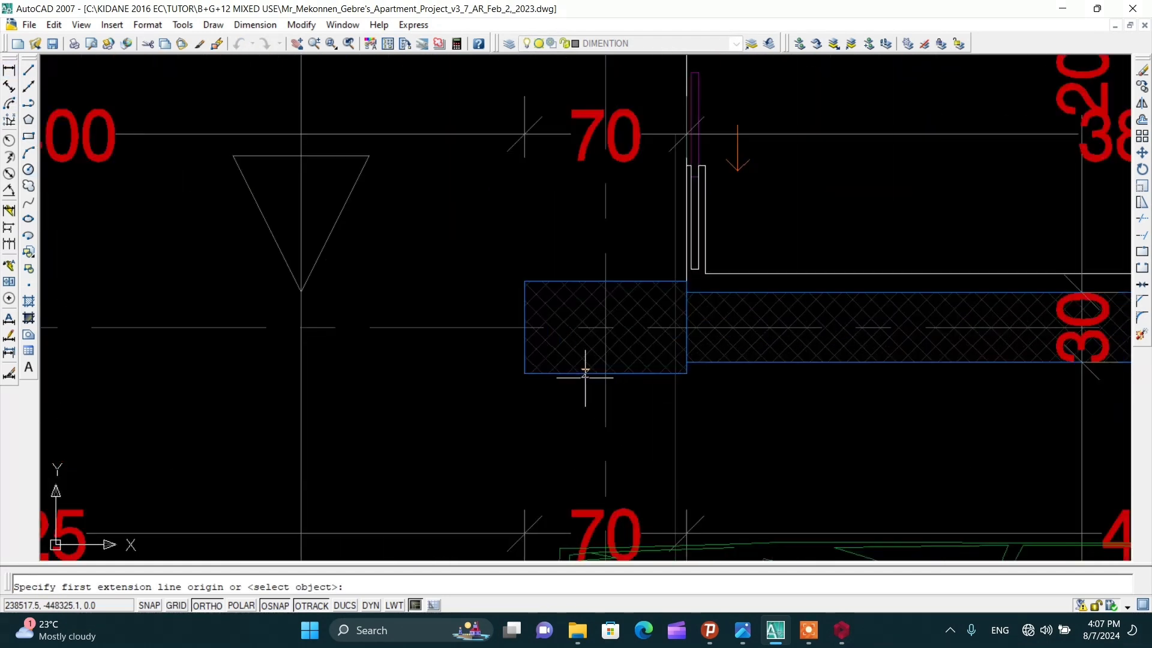
left_click(604, 327)
scroll(606, 342, "down", 4)
key("Escape")
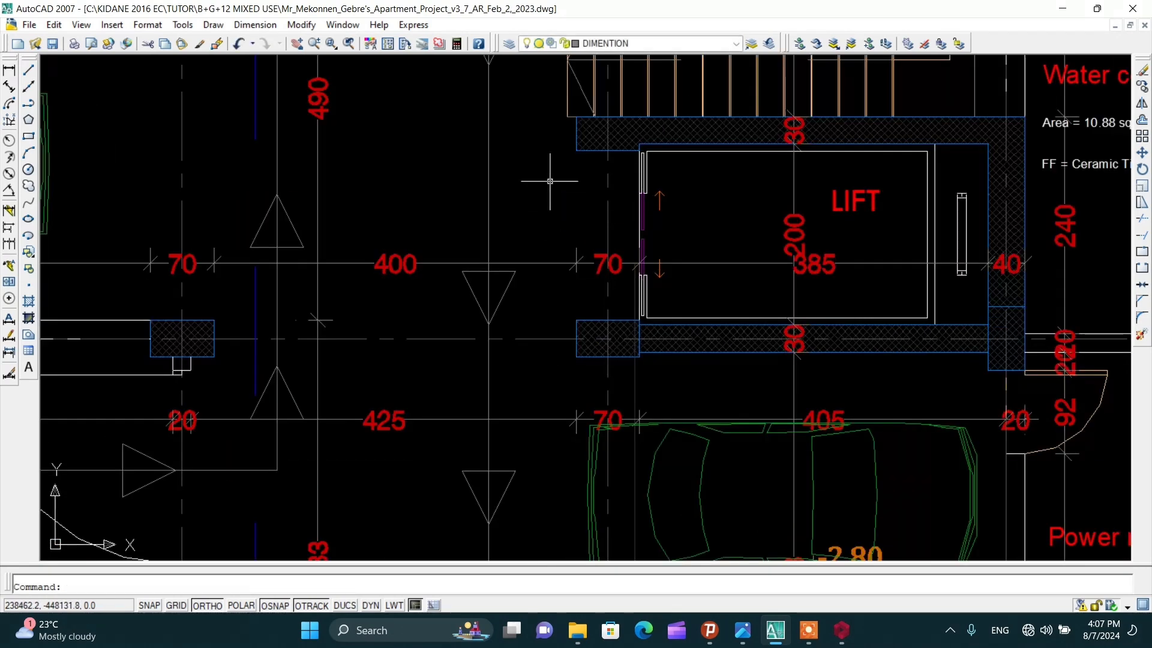
Measure the vertical distance from the lift's upper wall to the column at axes C and 3 with a linear dimension
right_click(553, 183)
left_click(566, 191)
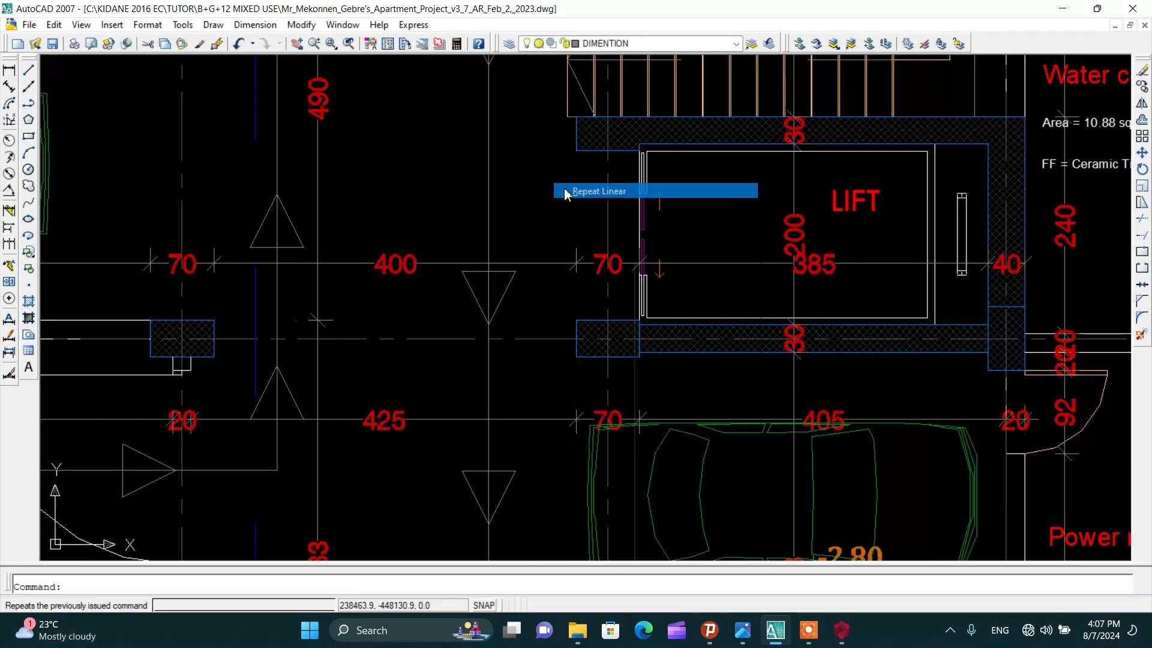
left_click(576, 133)
left_click(576, 334)
key("Escape")
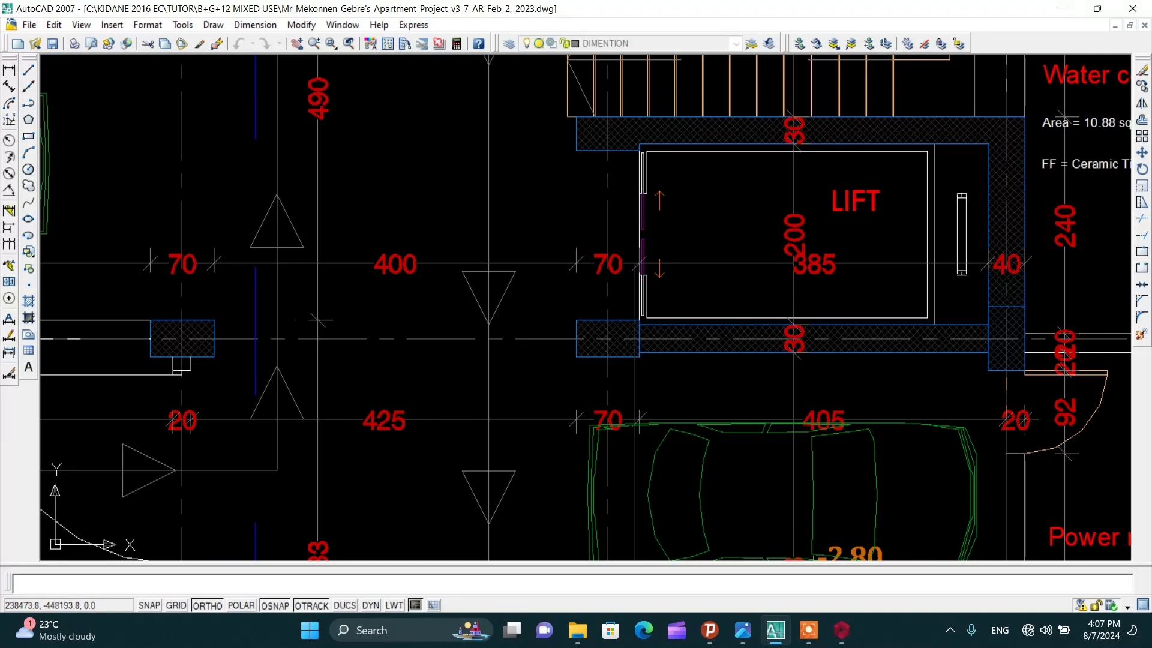
Place the vertical dimension between the lift's upper wall and axis C just outside the lift entrance
left_click(561, 216)
scroll(573, 210, "up", 2)
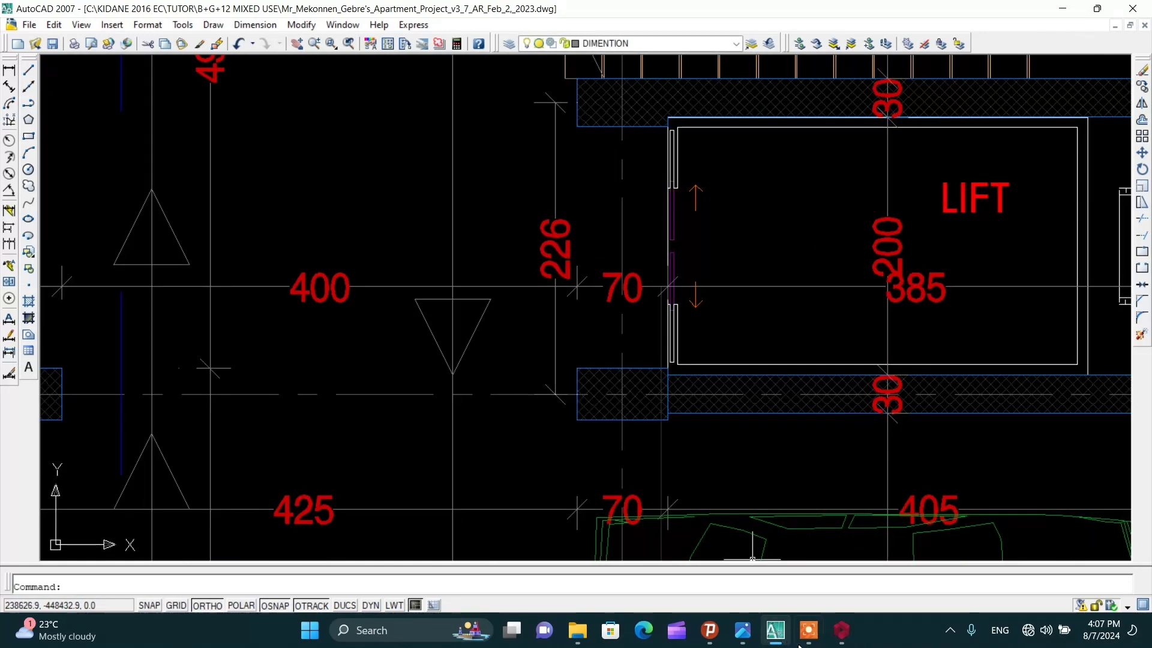
scroll(717, 300, "down", 8)
scroll(496, 305, "up", 2)
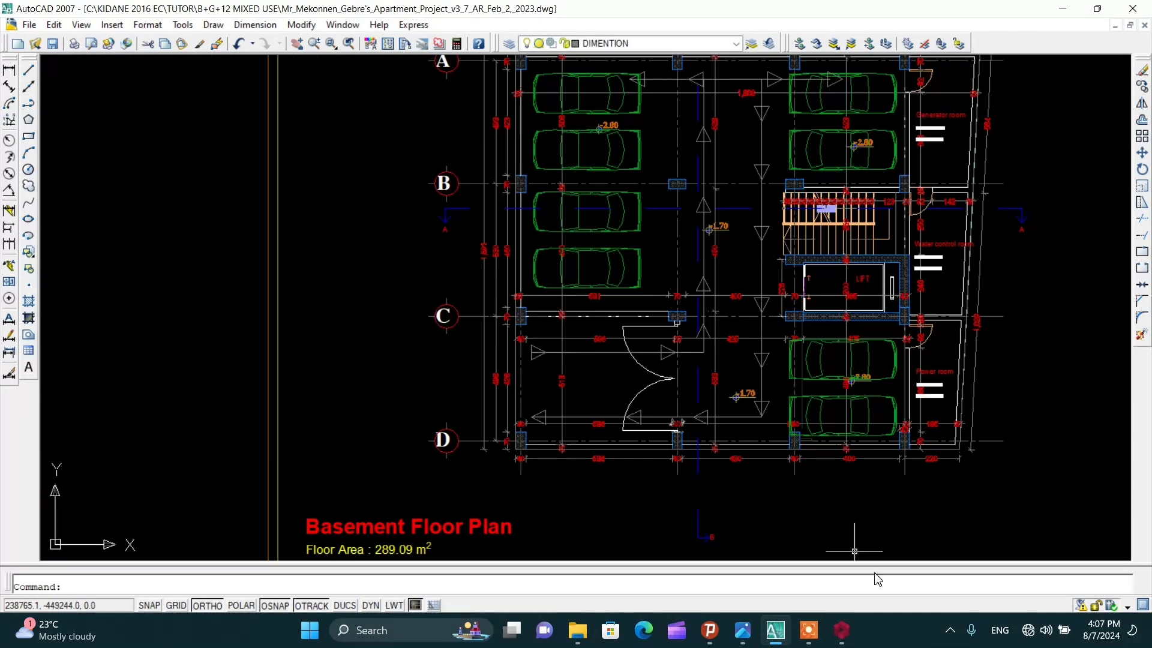
Switch to ProtaStructure and offset axis C by 2260 mm towards axis B
left_click(842, 629)
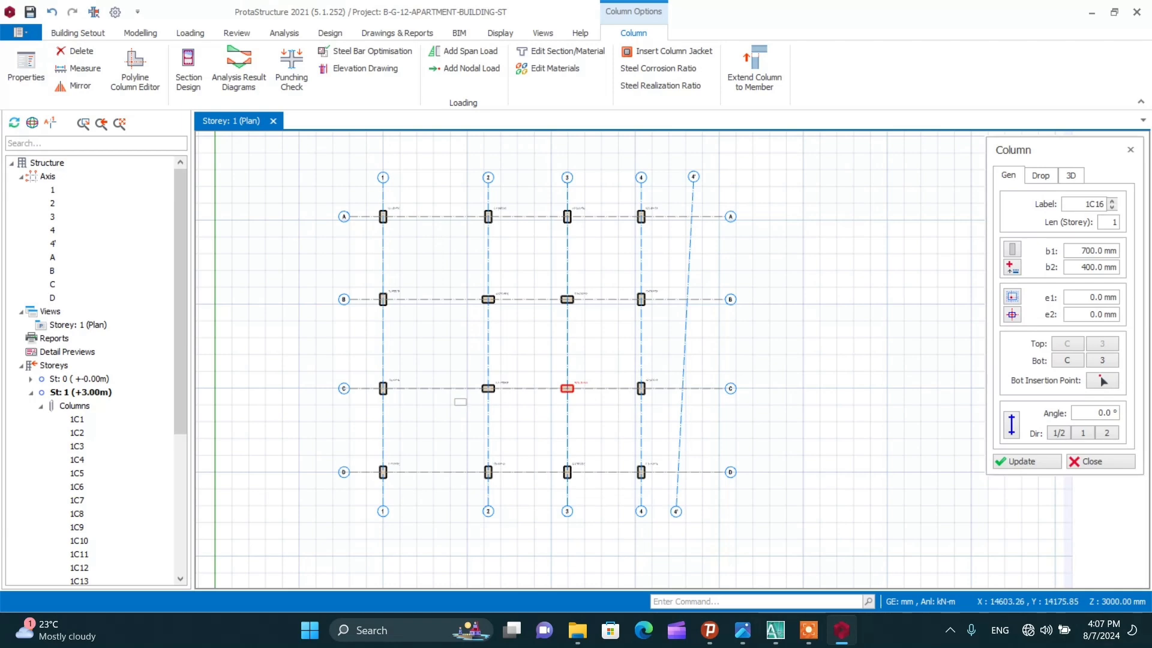
key("Escape")
left_click(448, 388)
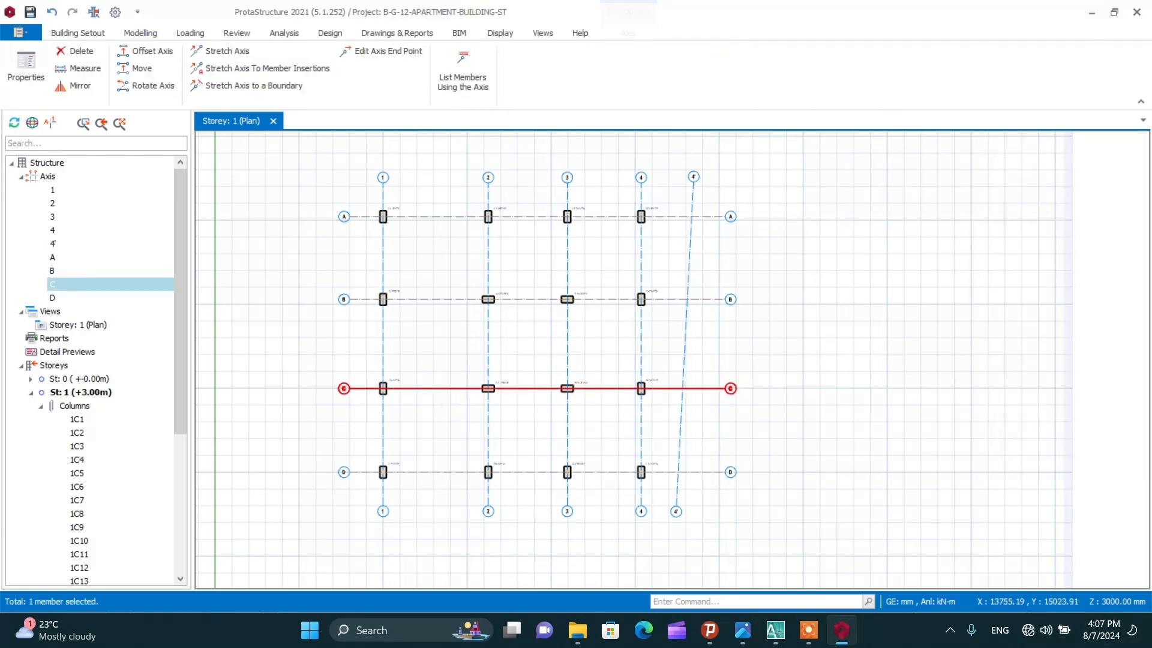
right_click(448, 389)
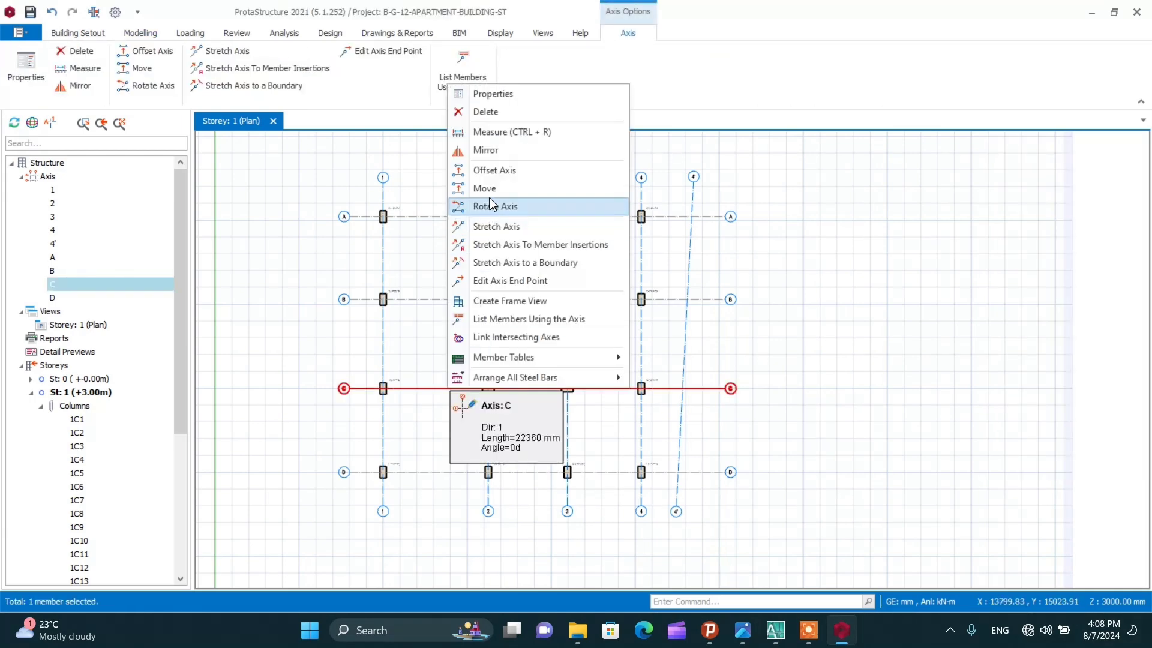
left_click(493, 171)
scroll(469, 336, "up", 5)
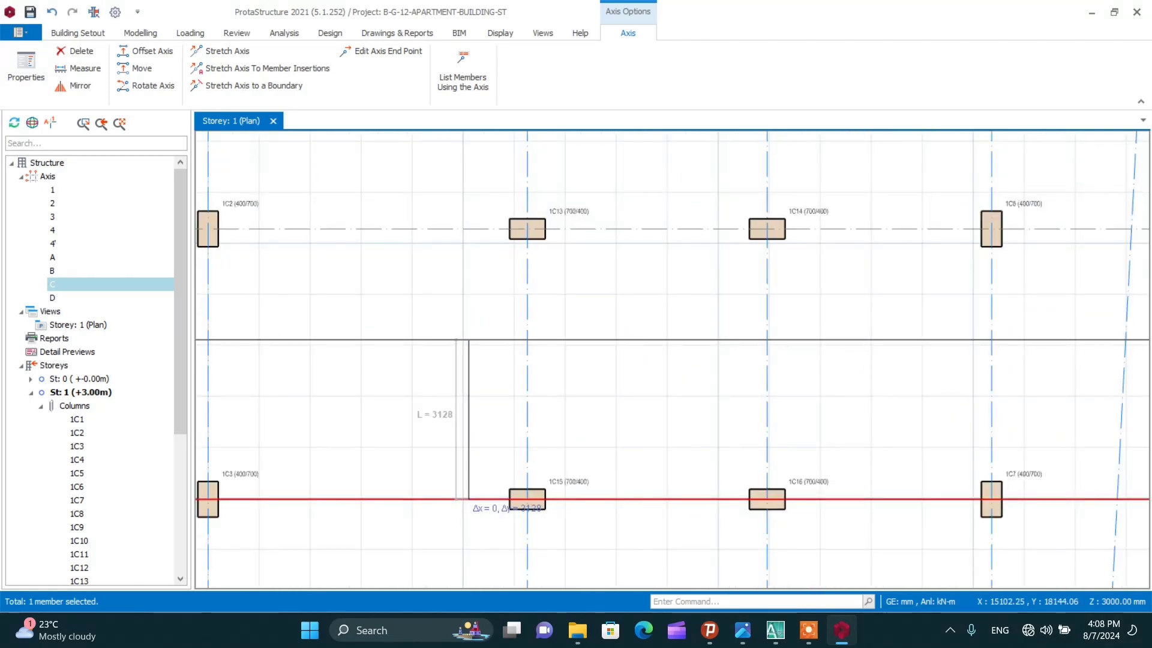
key("Tab")
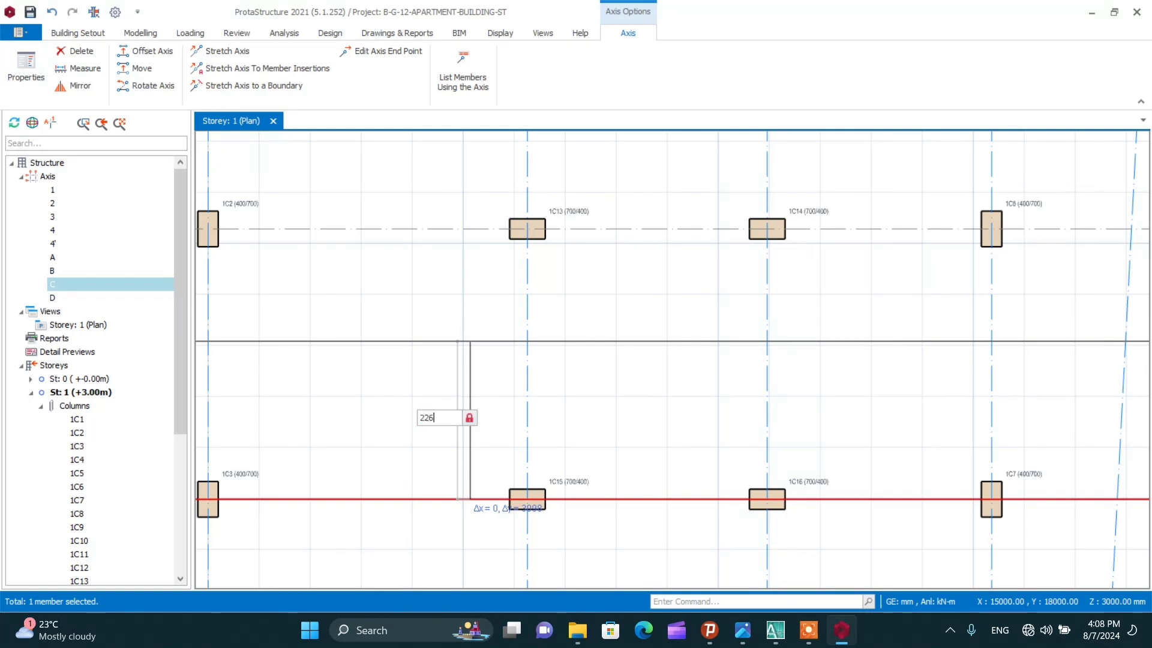
type("2260")
key("Return")
left_click(471, 341)
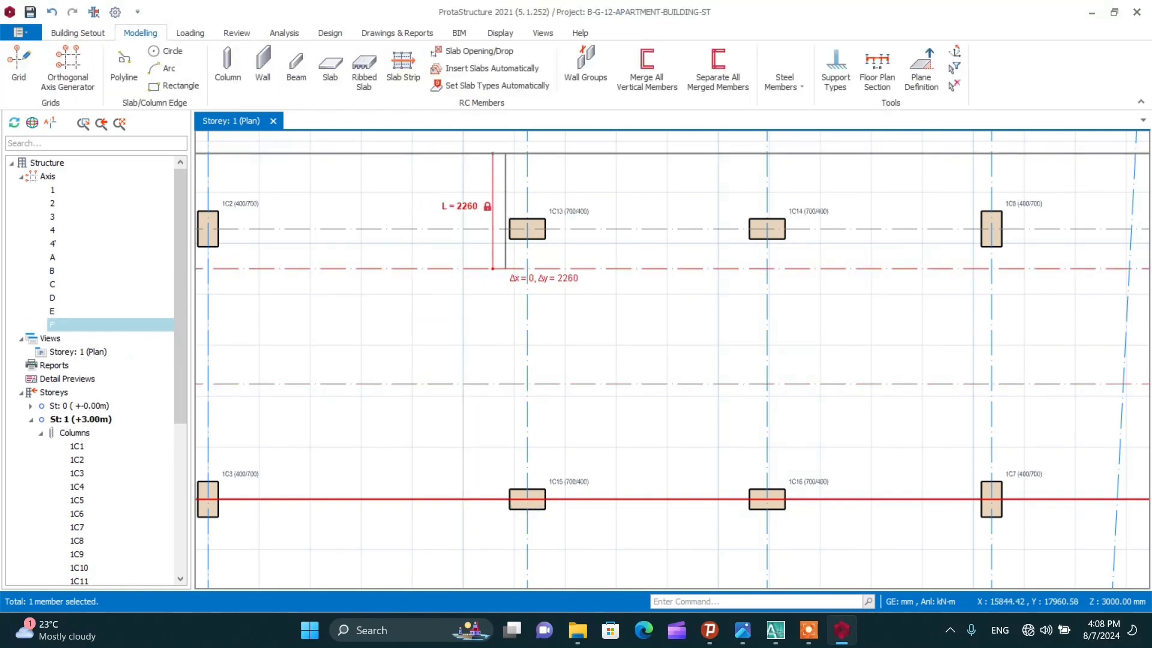
End the axis offset and delete the surplus axis F just below axis B
key("Escape")
scroll(499, 343, "down", 4)
left_click(429, 311)
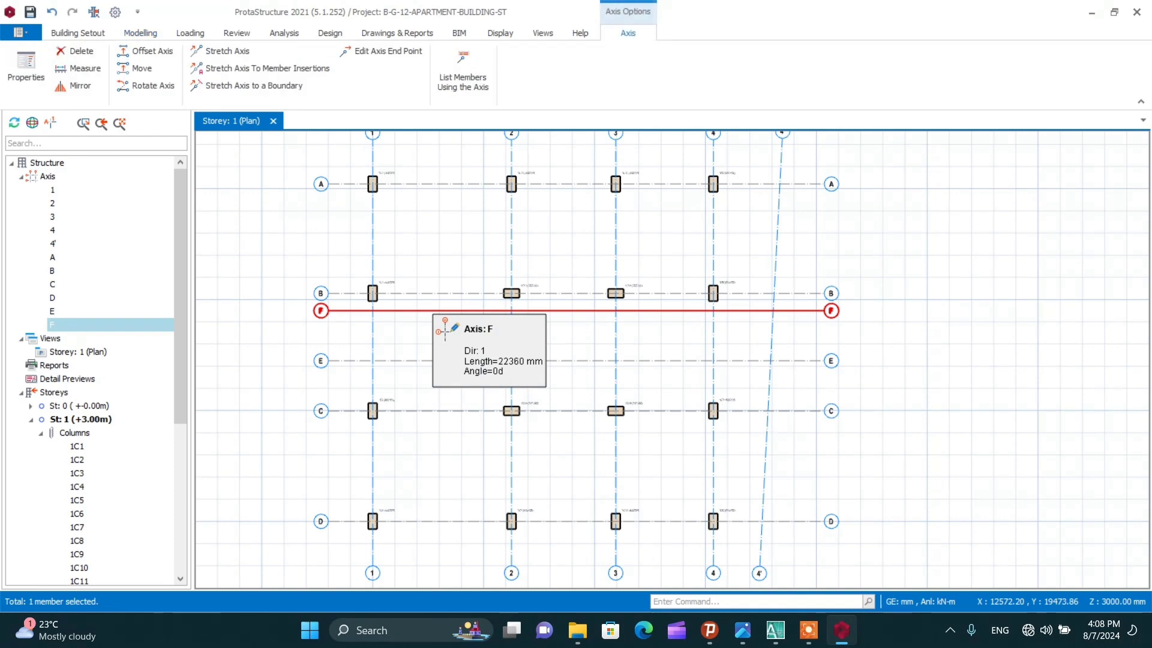
key("Delete")
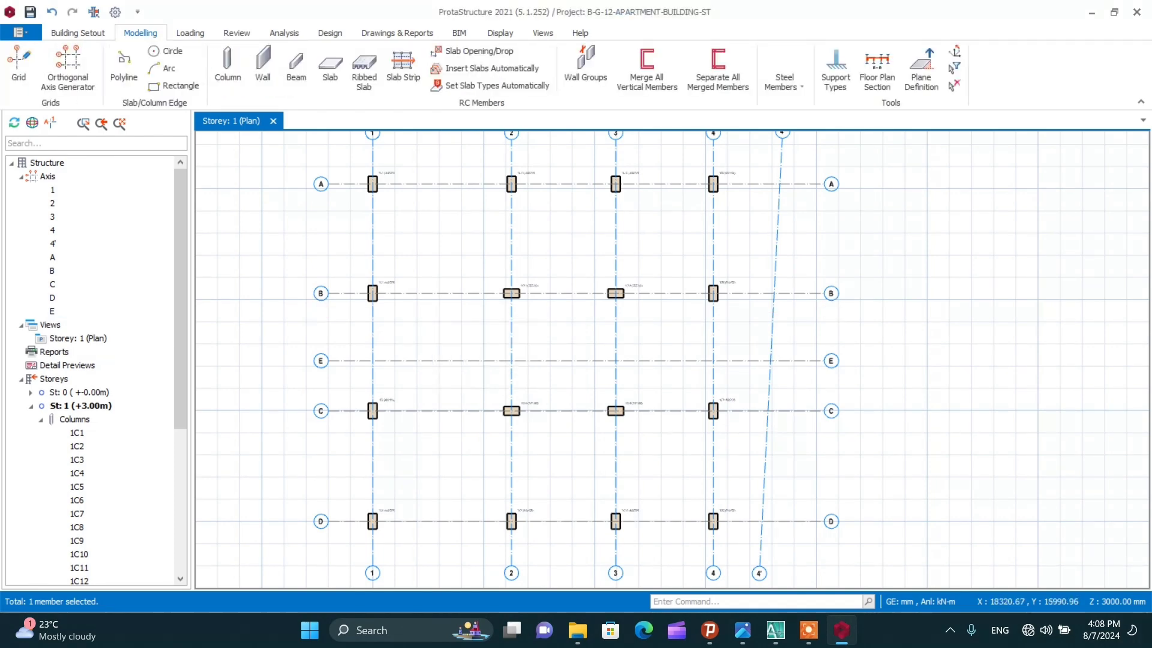
Switch to AutoCAD and examine the lift's upper shear wall and its widened end at axis 3
scroll(557, 389, "up", 2)
scroll(481, 285, "down", 1)
scroll(647, 346, "up", 1)
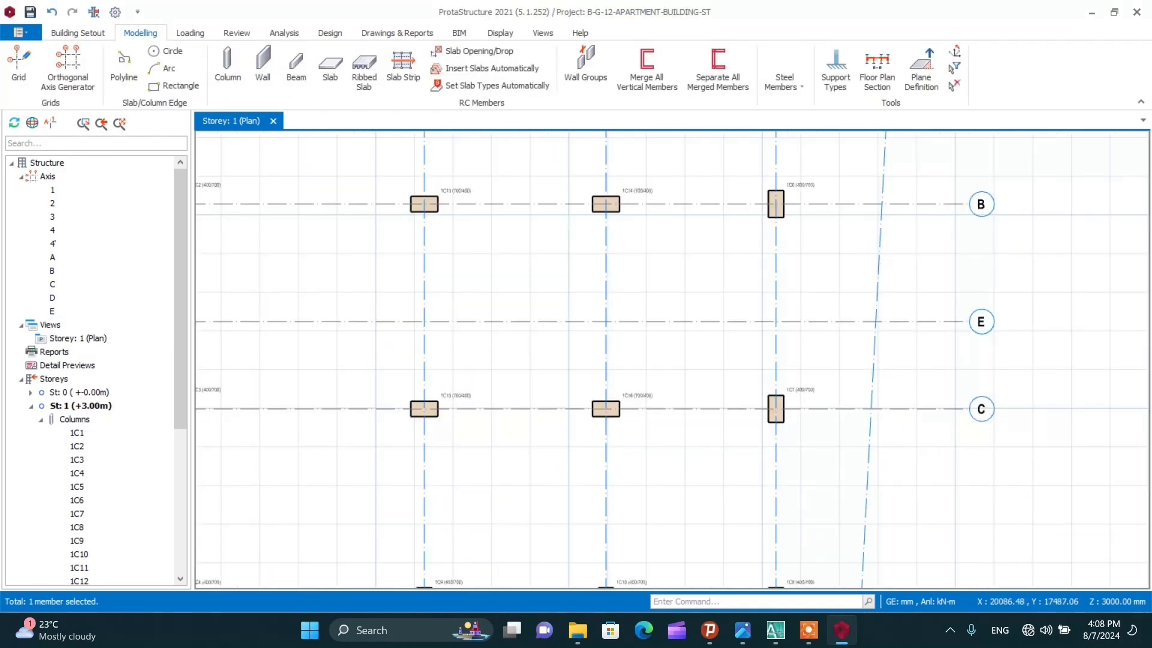
left_click(774, 631)
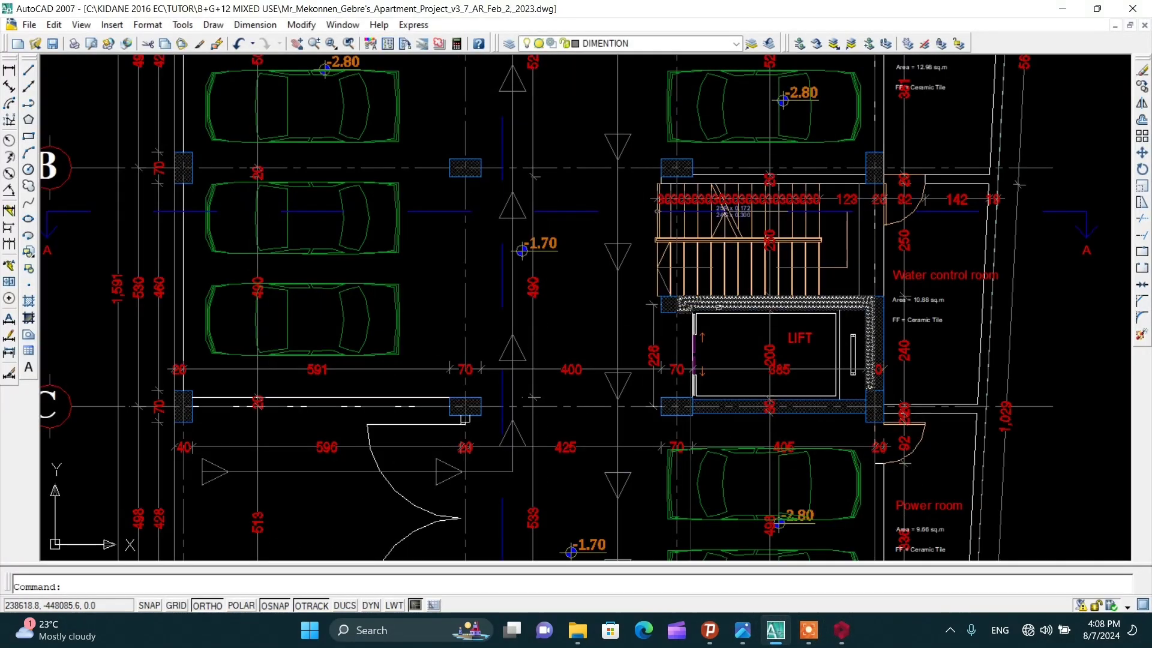
scroll(718, 307, "up", 6)
scroll(533, 225, "down", 4)
scroll(510, 231, "up", 3)
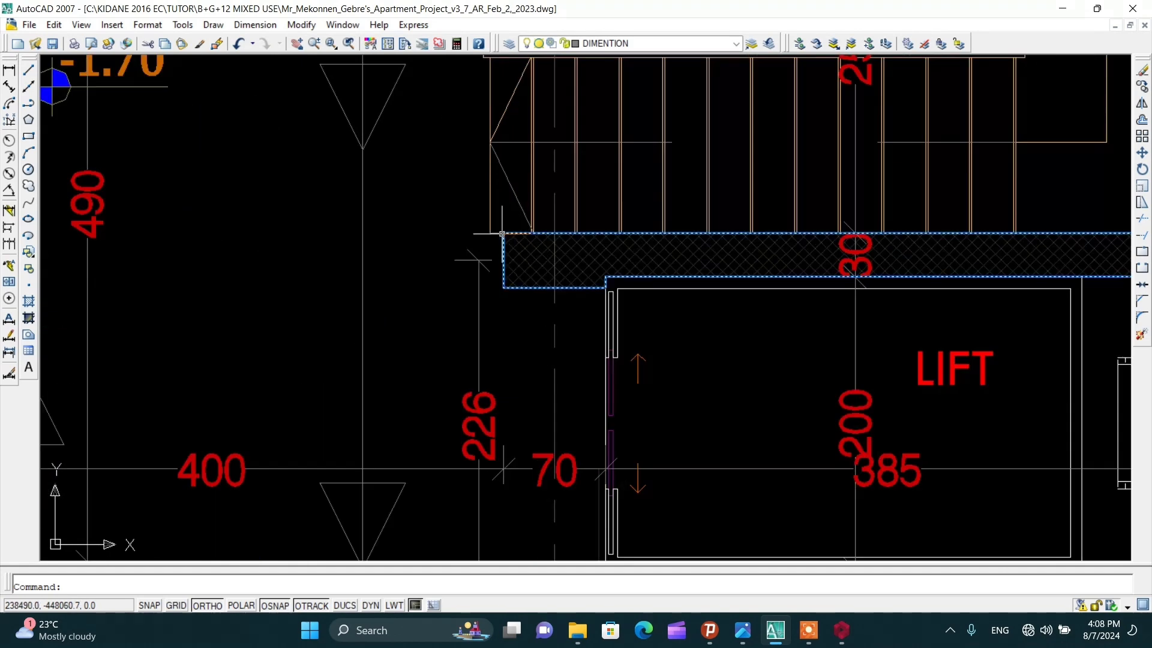
scroll(504, 244, "down", 2)
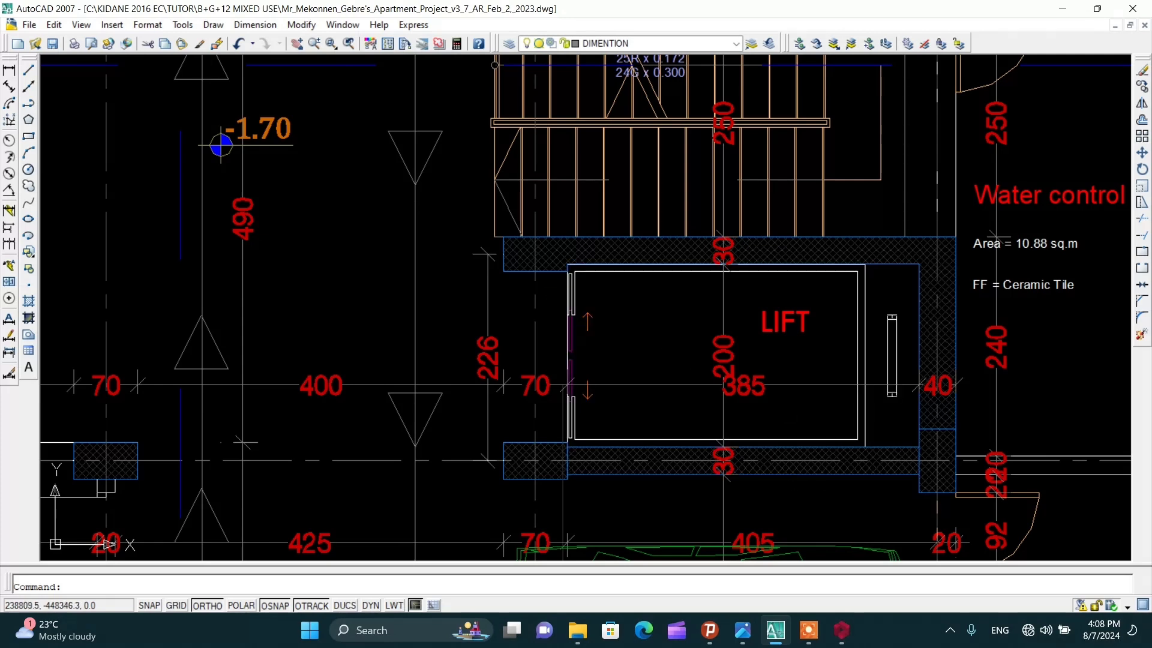
In ProtaStructure, reuse the properties of the column at axes C and 3 to insert a 700 x 400 mm column where axes E and 3 cross
left_click(841, 630)
scroll(577, 307, "down", 3)
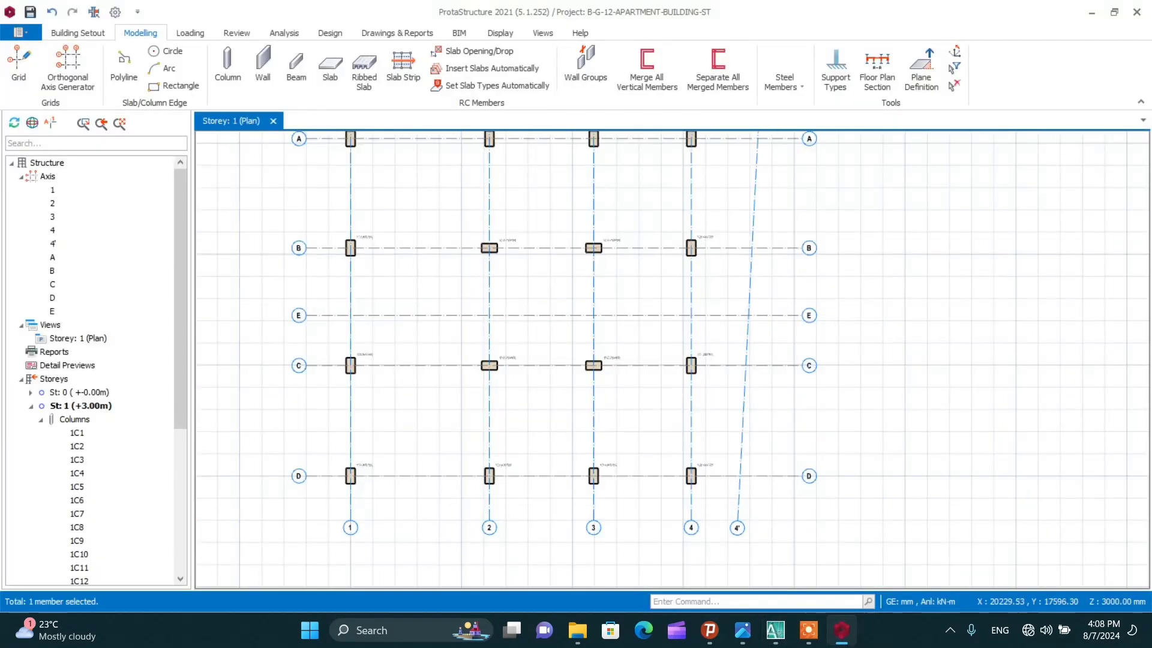
scroll(587, 366, "up", 3)
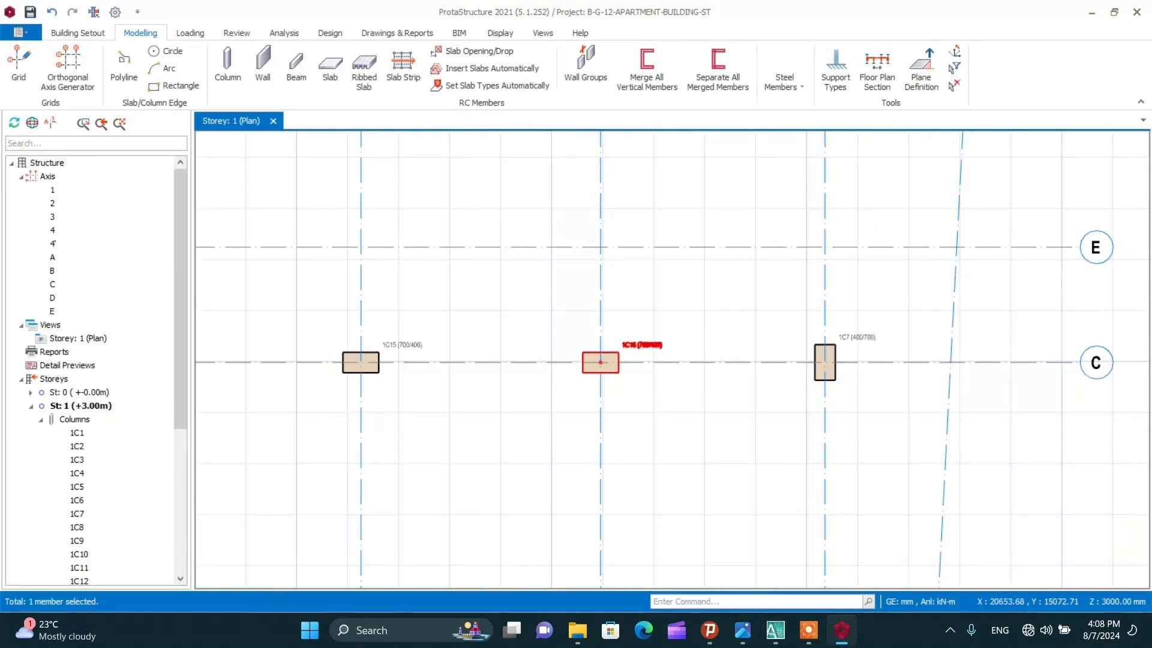
right_click(587, 366)
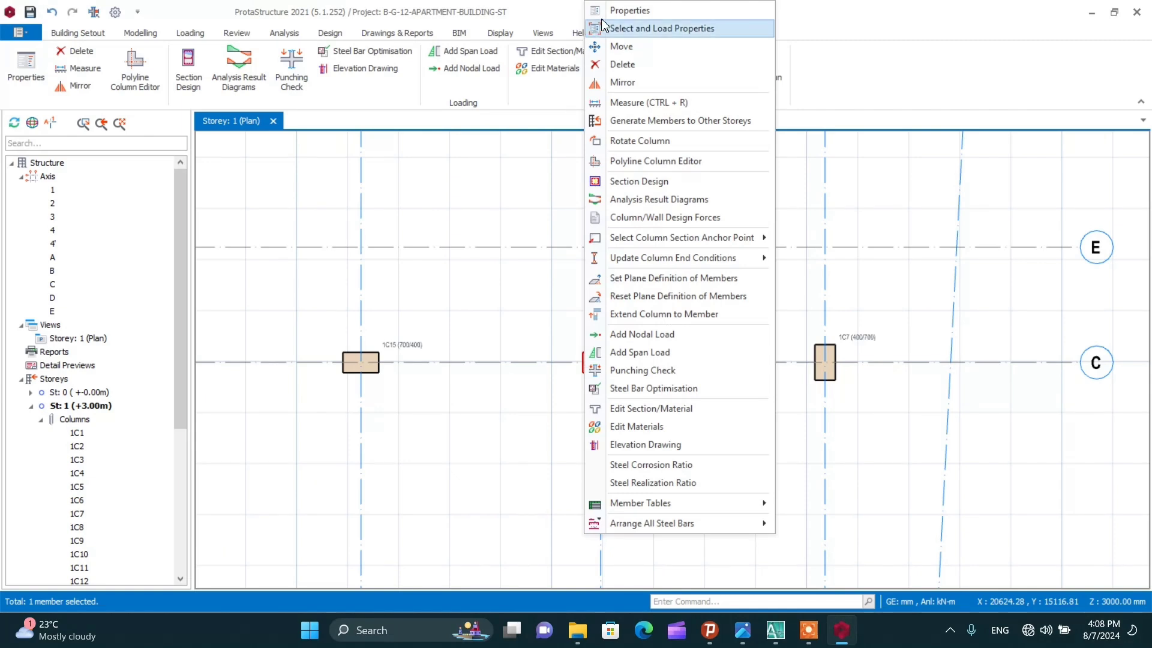
left_click(653, 28)
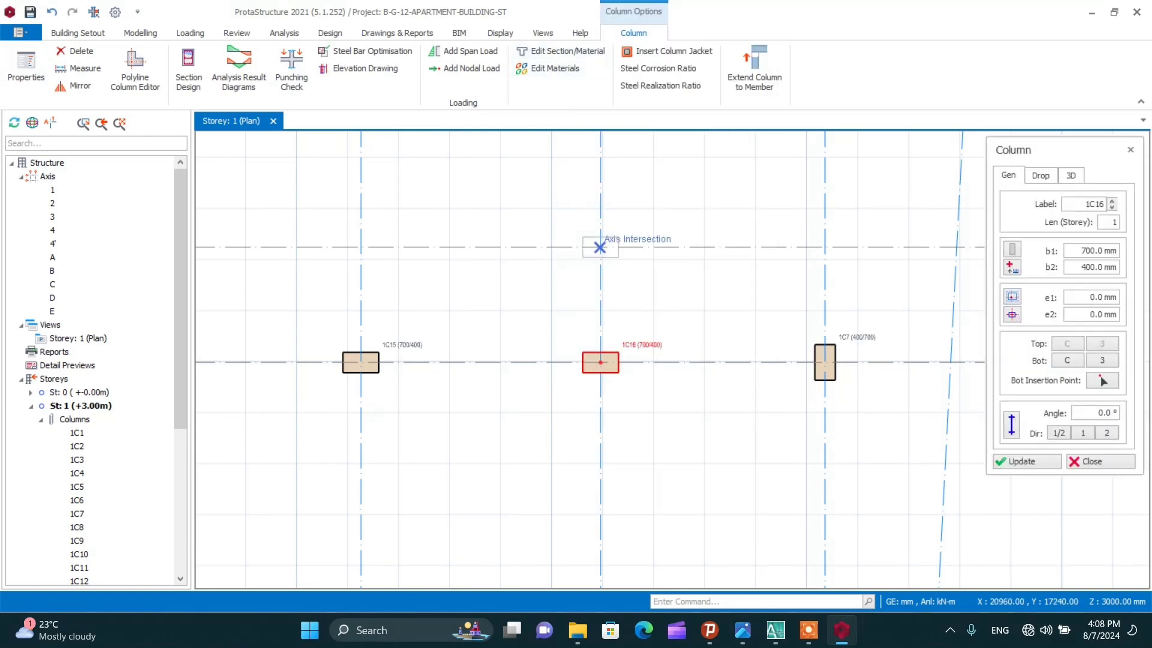
left_click(600, 247)
scroll(613, 321, "down", 3)
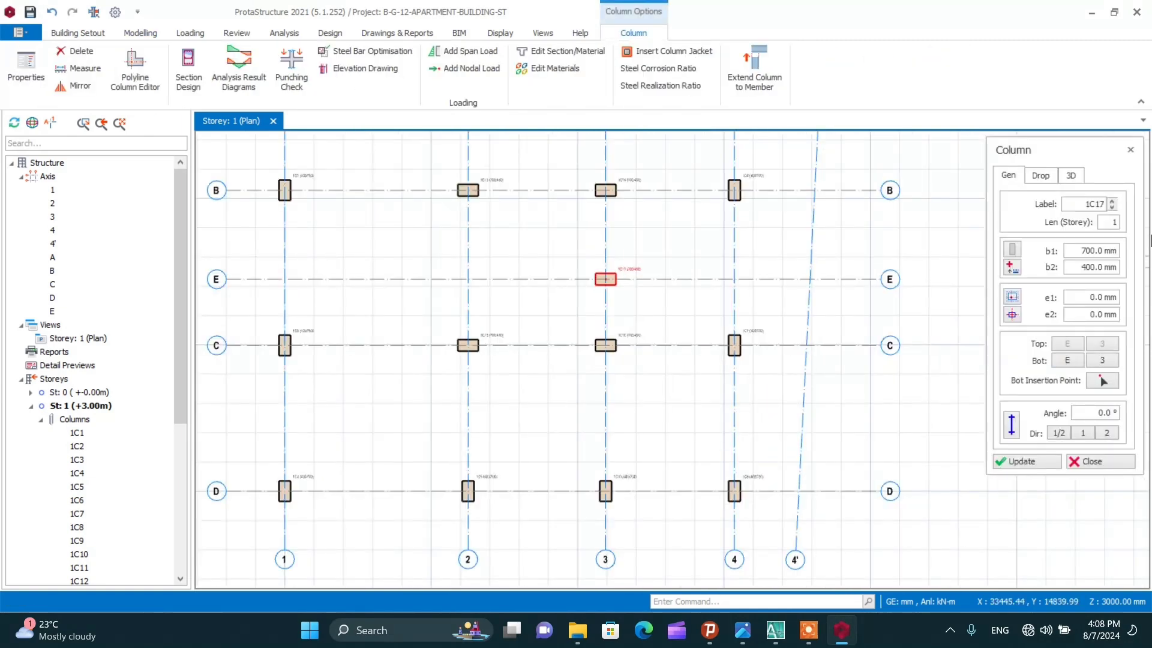
left_click(1131, 149)
key("Escape")
scroll(672, 309, "down", 2)
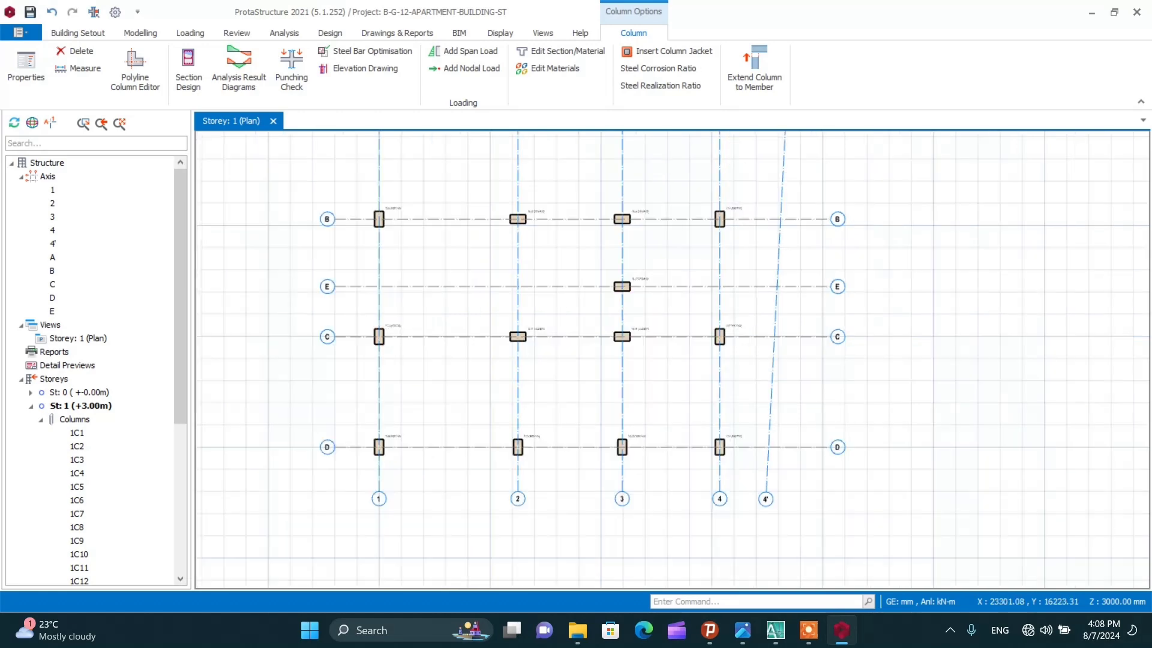
scroll(693, 297, "up", 1)
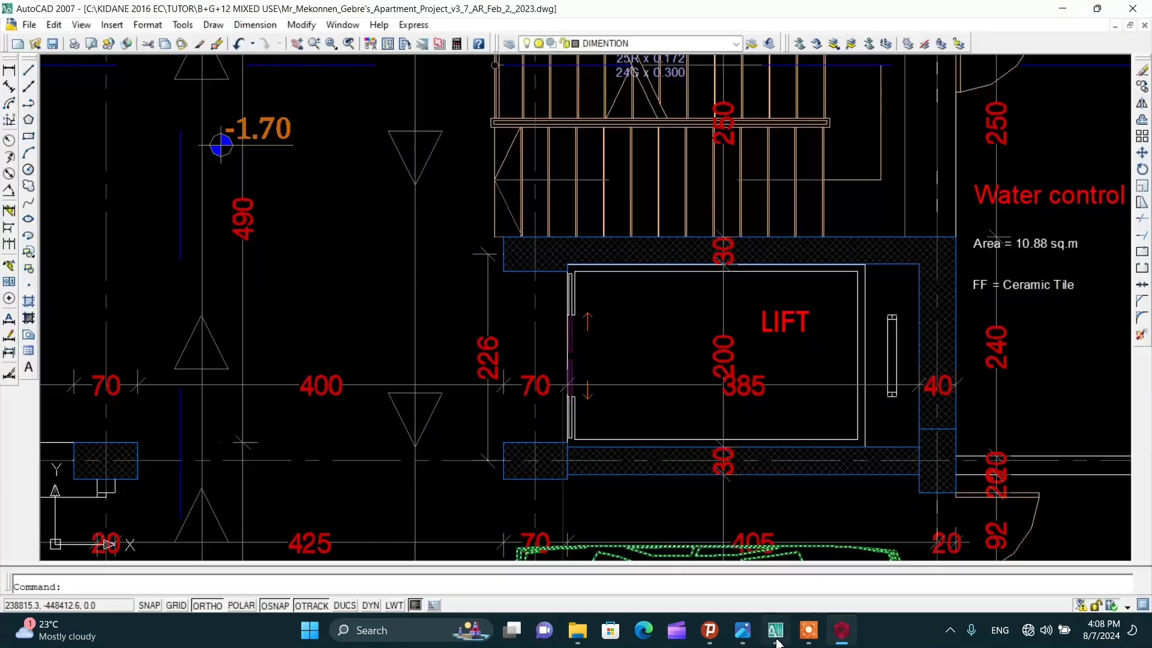
Check the lift walls in AutoCAD, and insert a 300 mm thick wall in ProtaStructure along axis C between axes 3 and 4
left_click(775, 630)
scroll(593, 308, "up", 3)
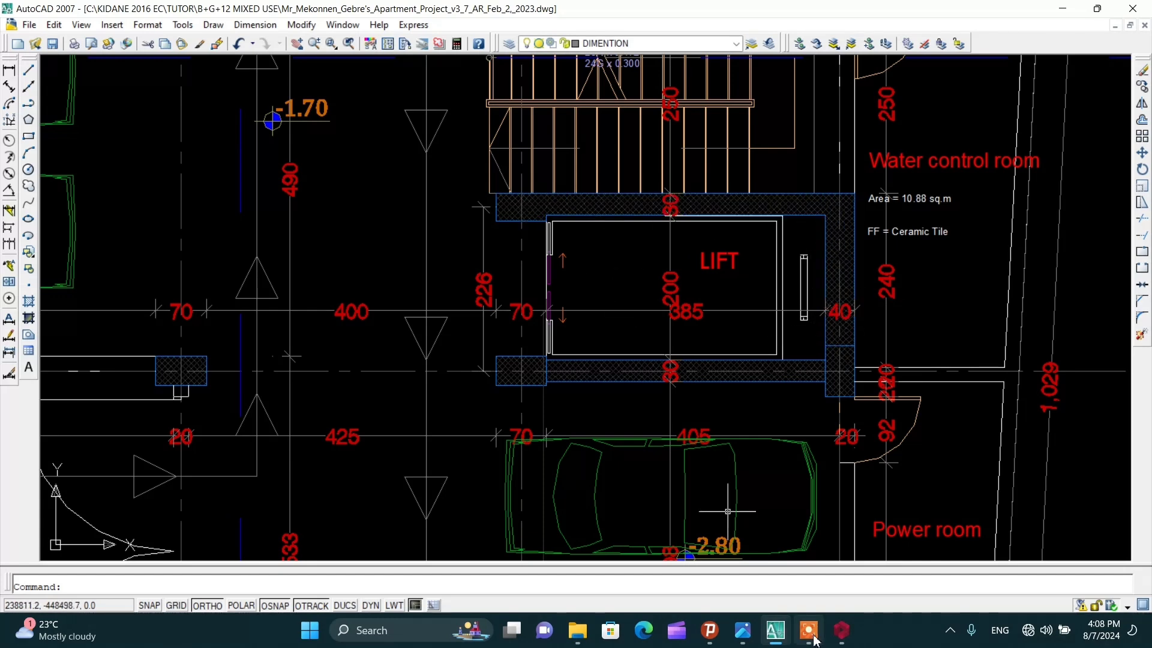
left_click(841, 630)
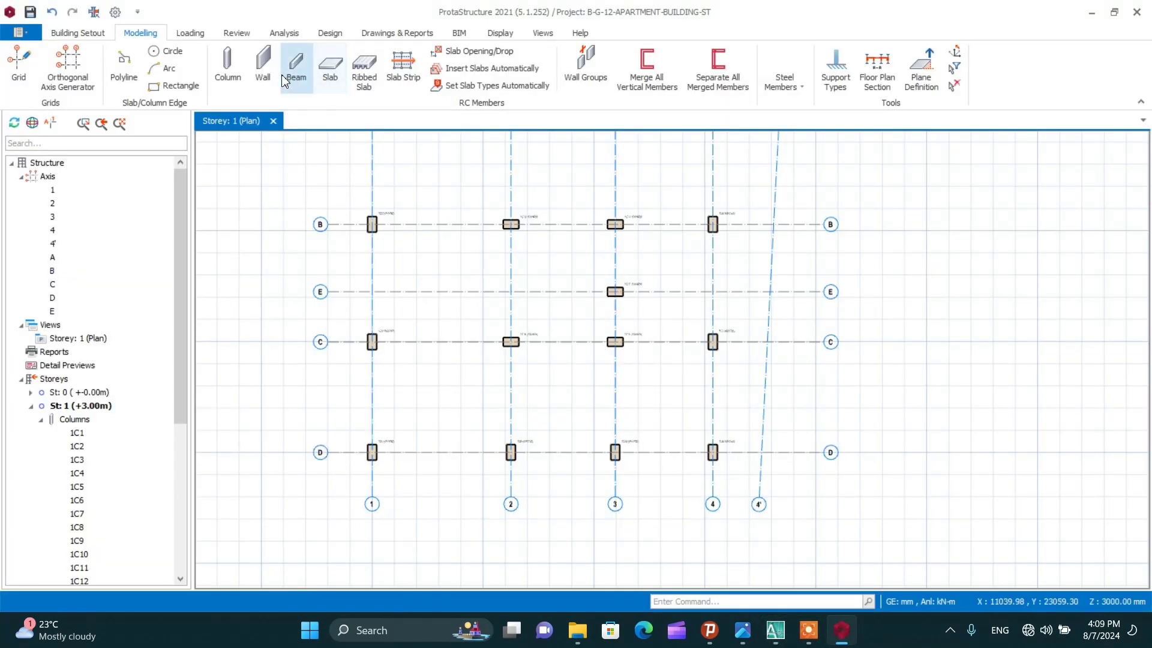
left_click(264, 66)
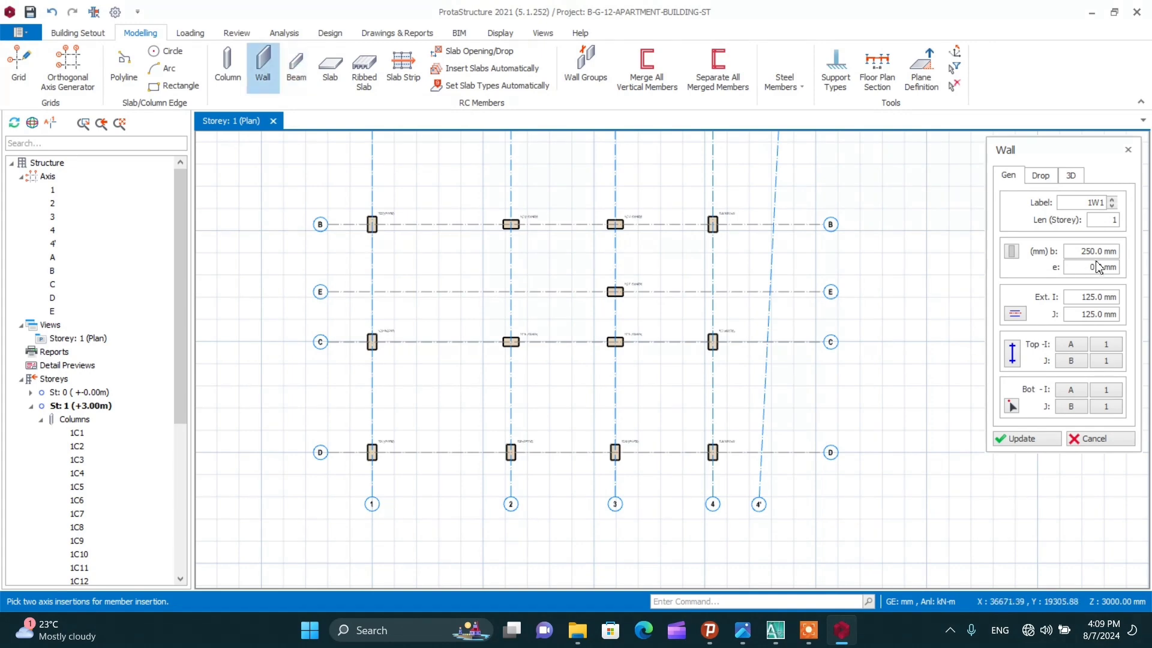
left_click(1095, 252)
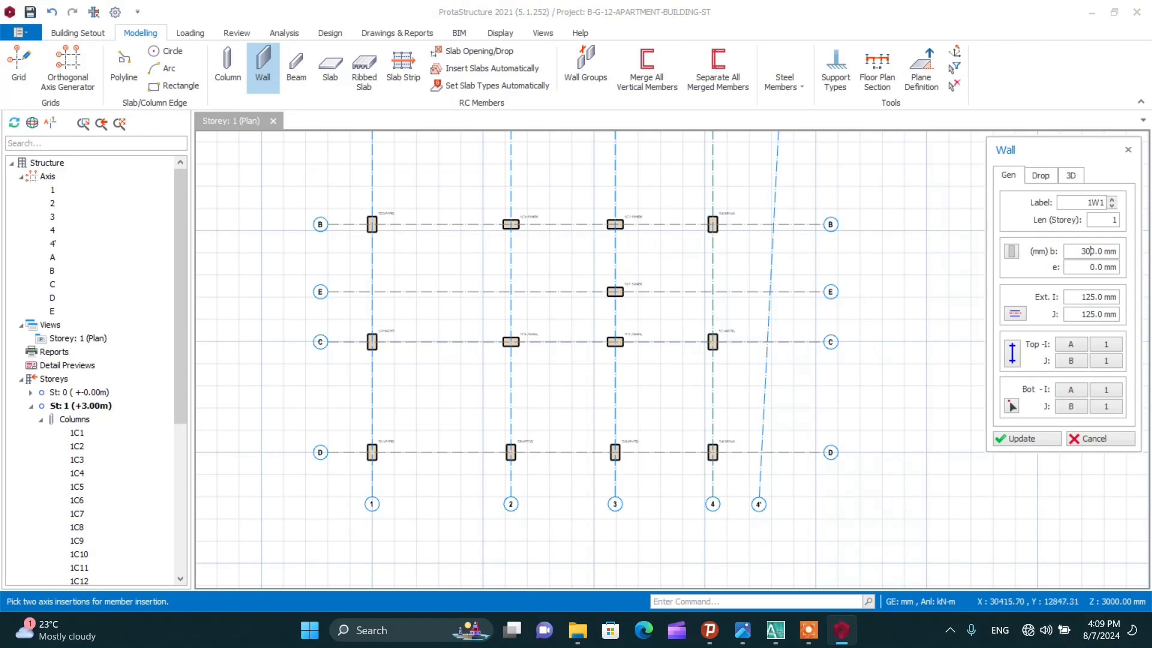
scroll(606, 340, "up", 5)
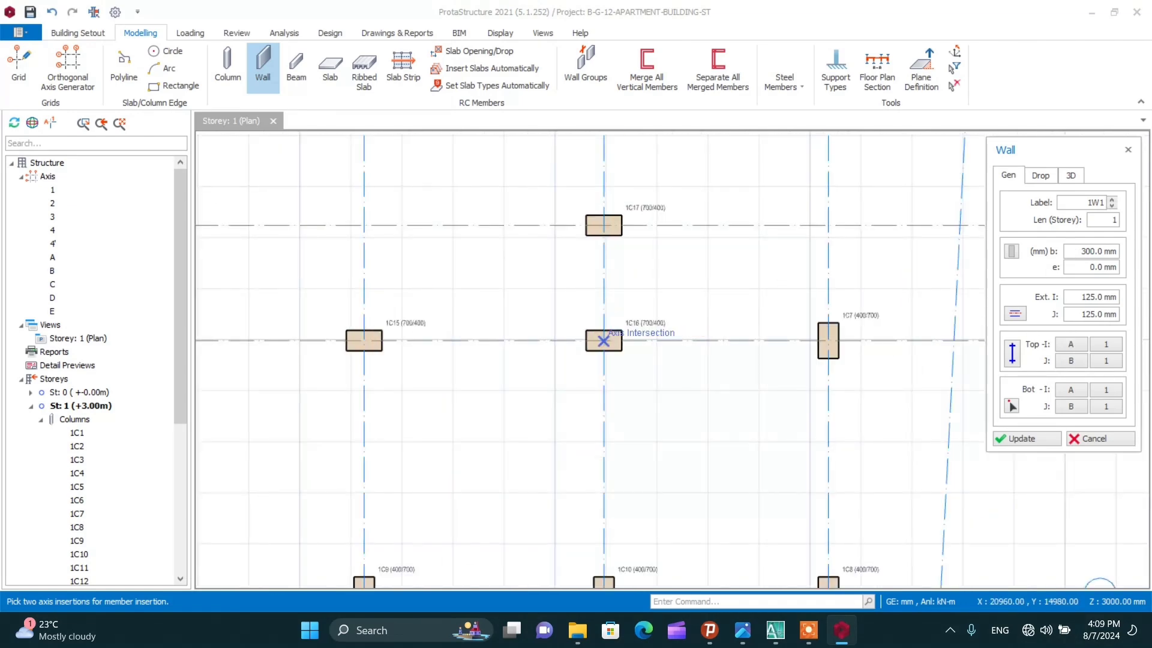
left_click(603, 340)
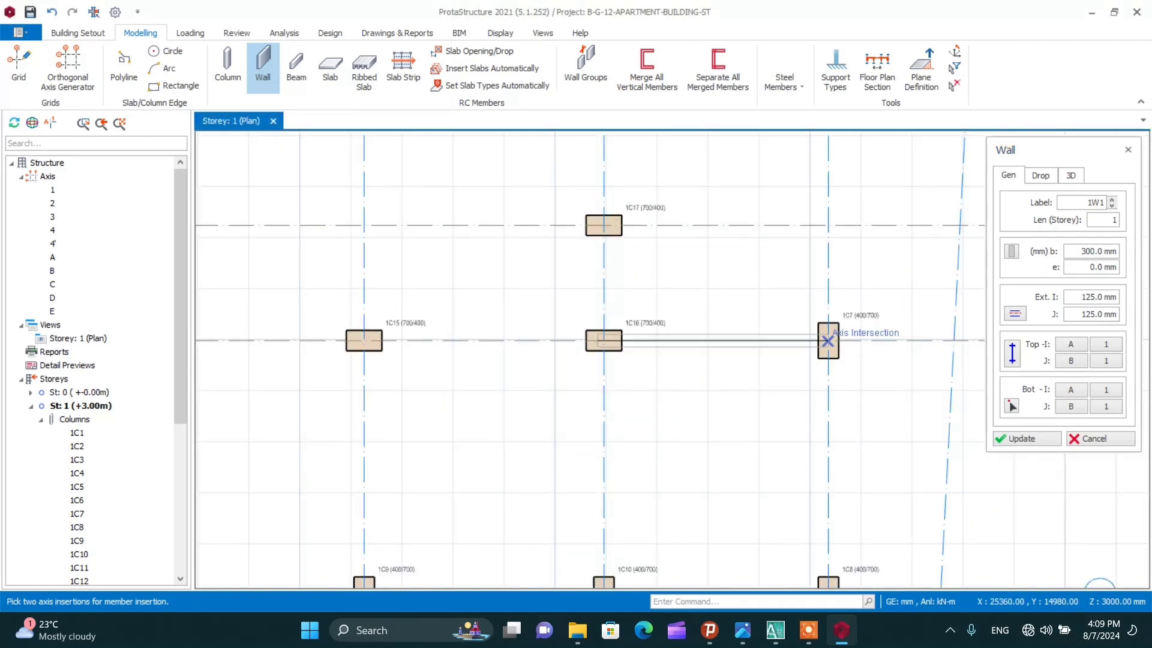
left_click(828, 350)
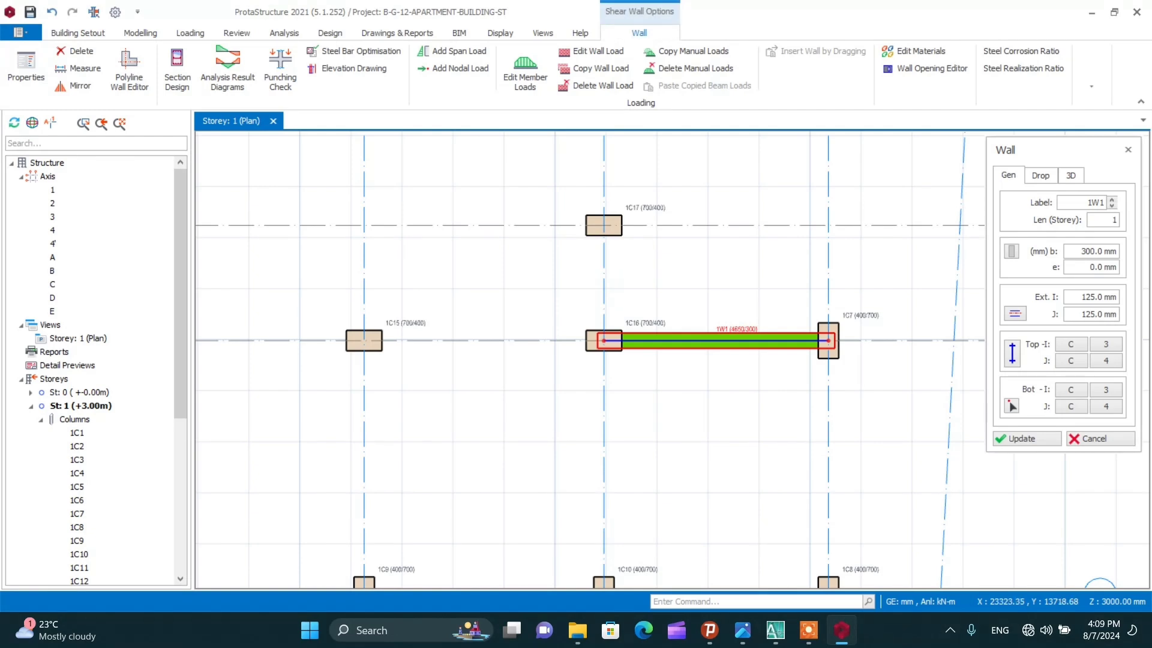
Insert a second 300 mm thick wall along axis E between axes 3 and 4
scroll(716, 405, "down", 1)
scroll(646, 268, "up", 3)
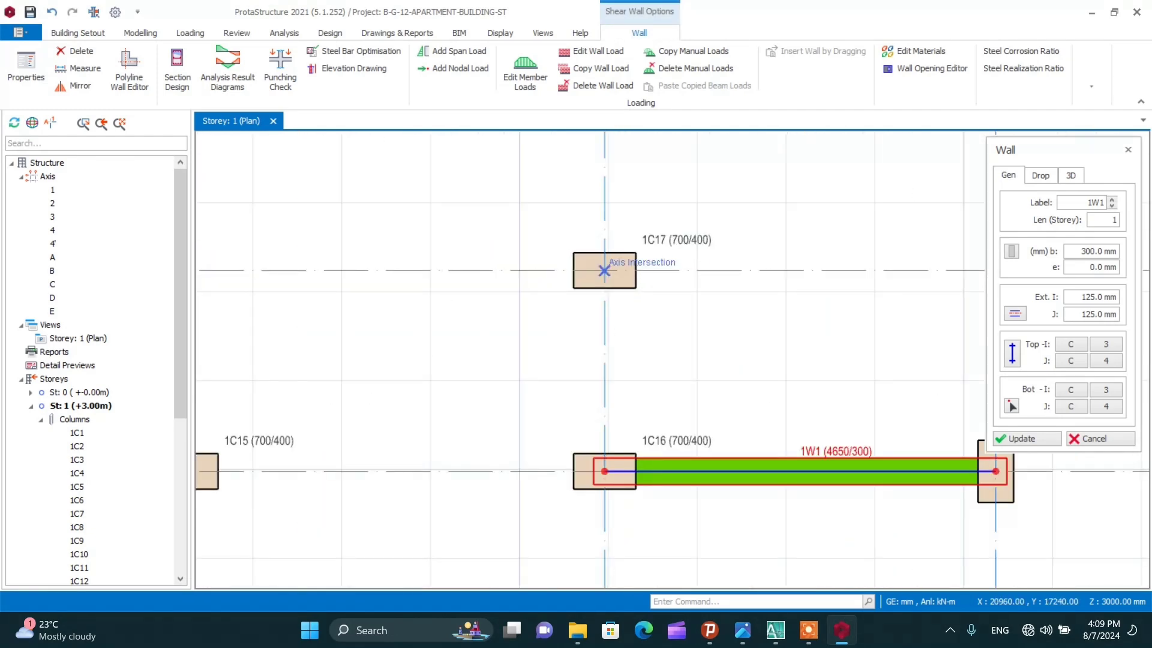
scroll(607, 276, "down", 2)
left_click(610, 280)
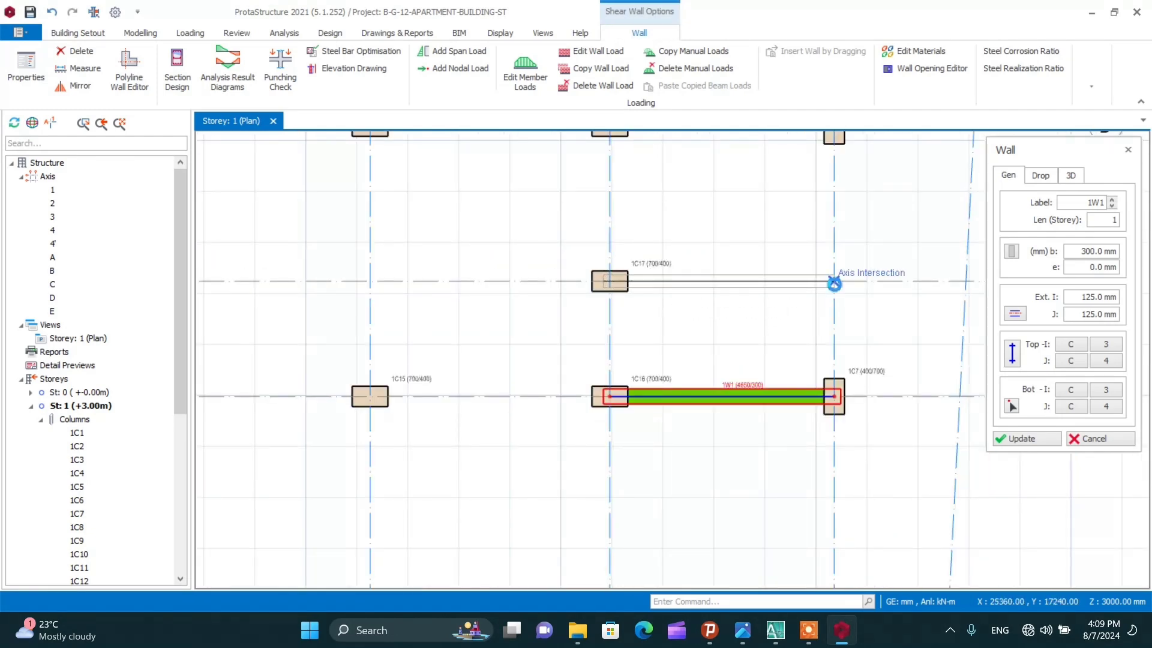
left_click(834, 284)
key("Escape")
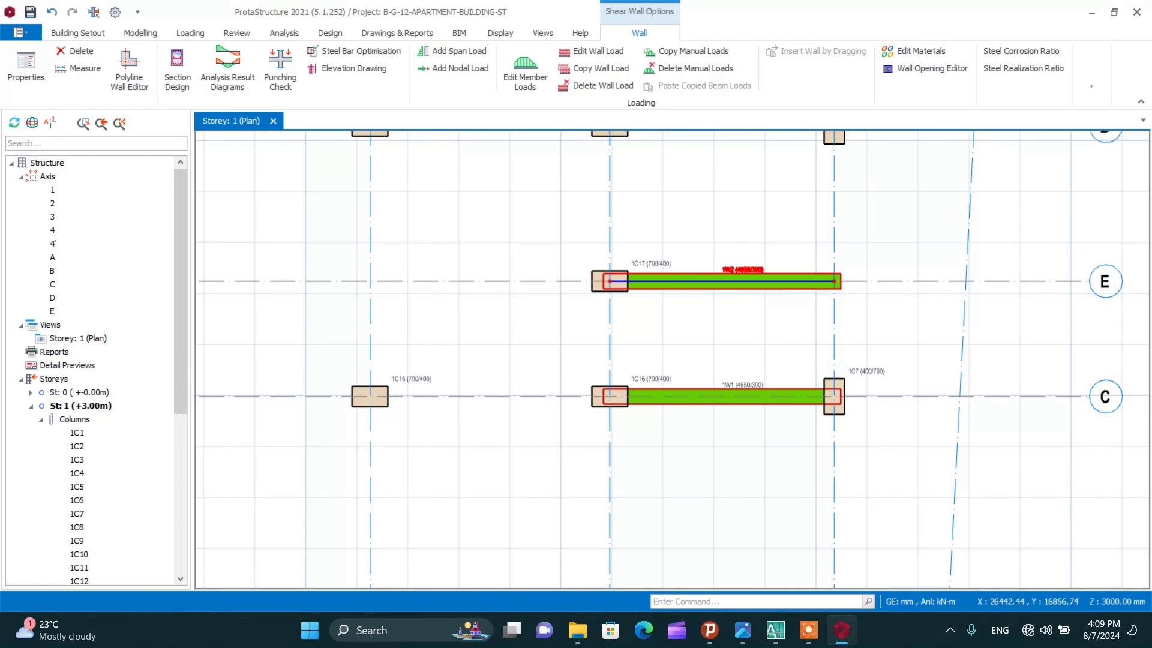
Check the lift's side wall in AutoCAD and insert a 400 mm thick wall in ProtaStructure along axis 4 between axes C and E
scroll(813, 279, "up", 2)
right_click(813, 282)
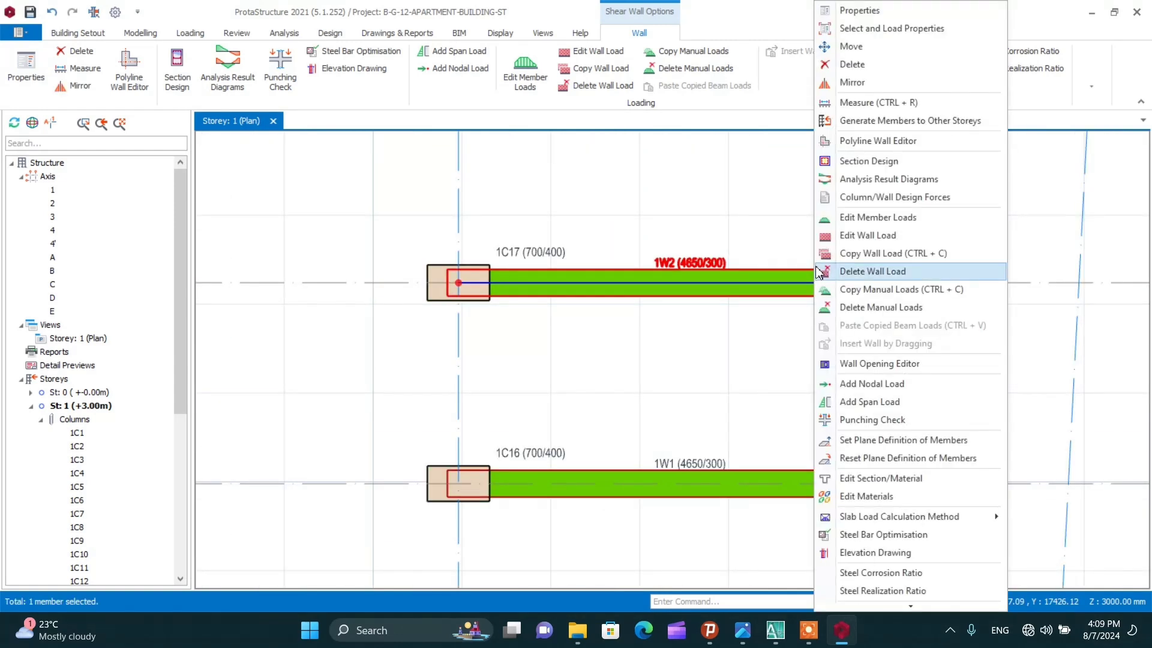
left_click(857, 10)
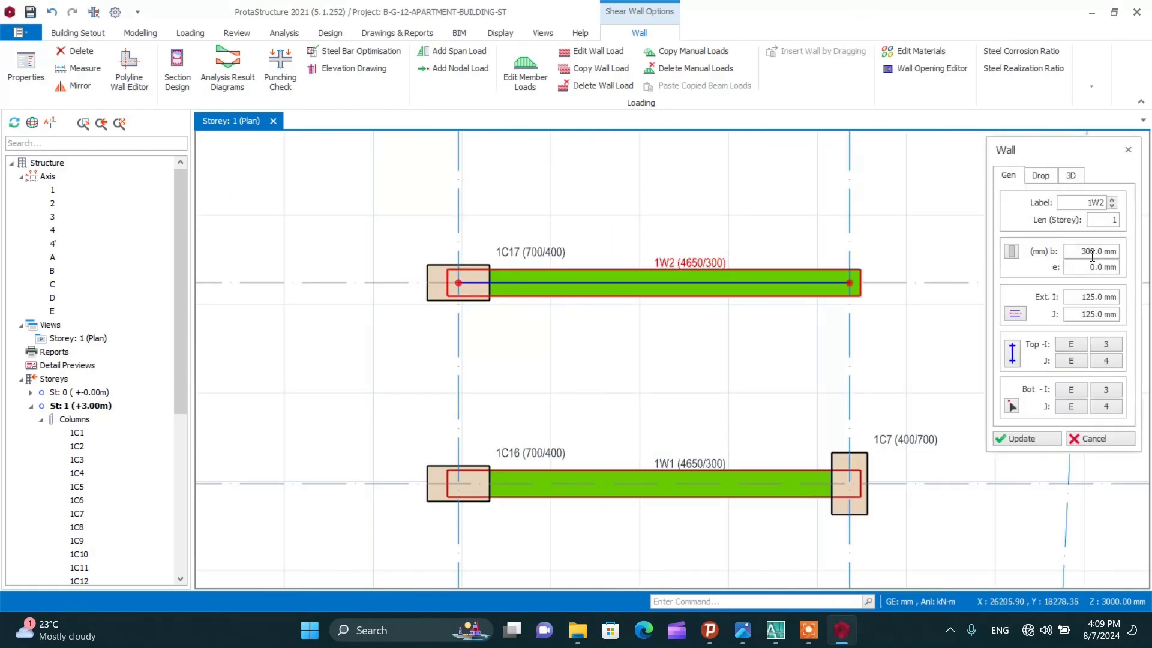
left_click_drag(1092, 255, 1080, 251)
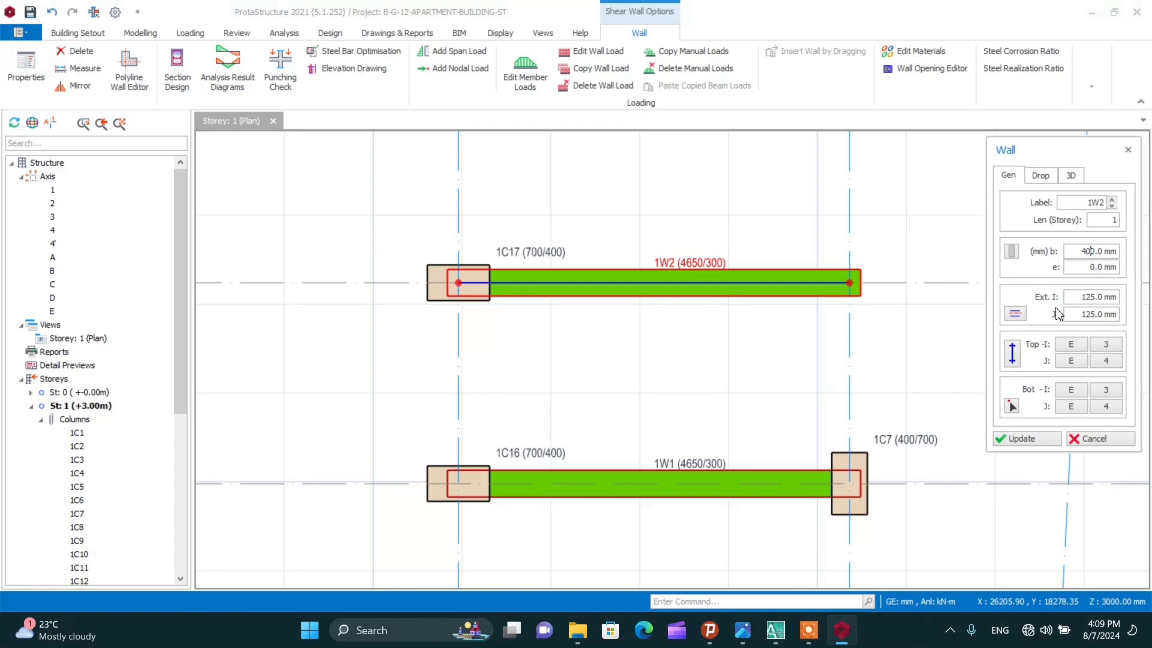
left_click(840, 633)
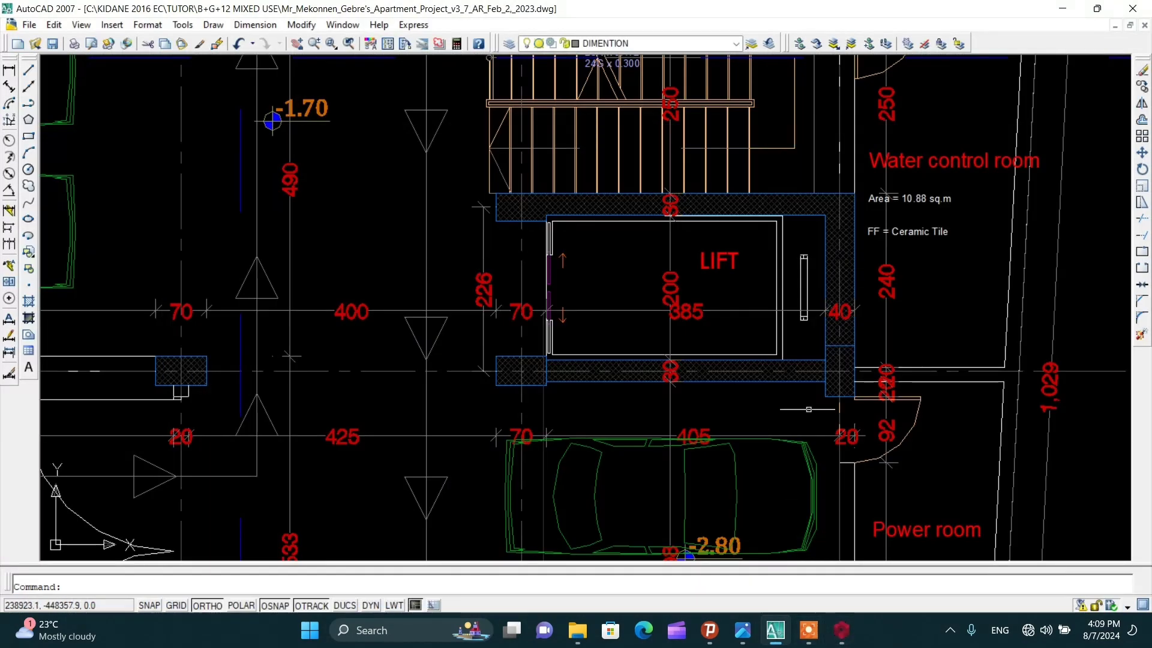
left_click(842, 633)
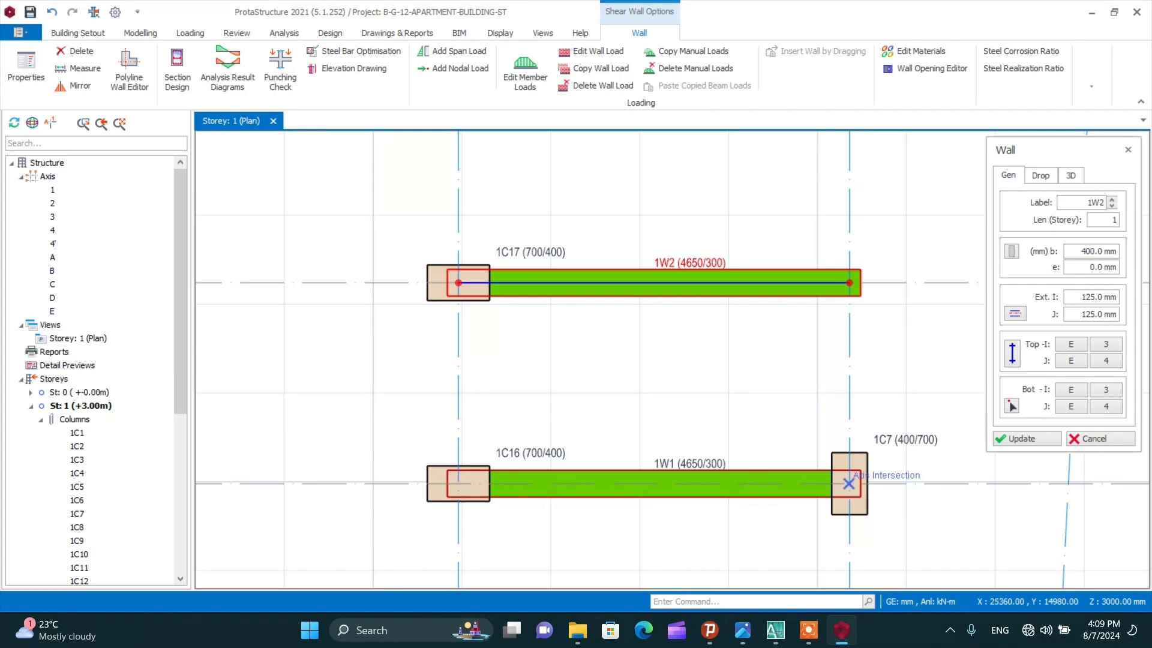
left_click(849, 483)
left_click(849, 286)
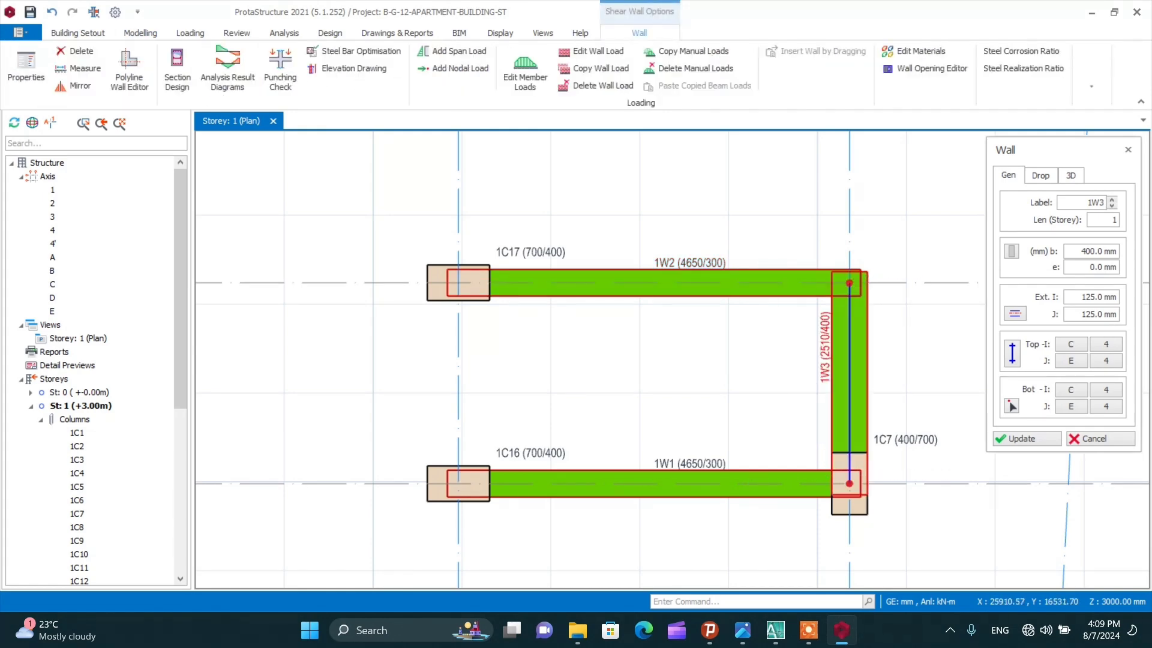
right_click(901, 288)
key("Escape")
Examine the wall corner at axes E and 4 and compare the wall alignment with the lift plan in AutoCAD
scroll(884, 259, "up", 4)
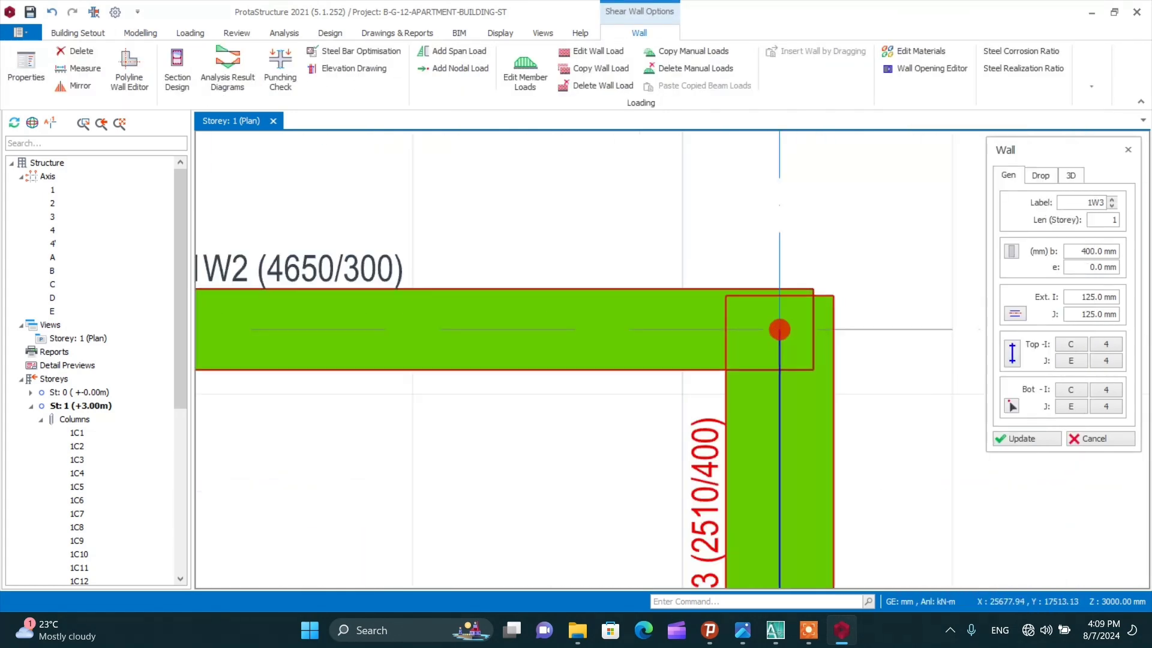
scroll(802, 223, "down", 5)
scroll(802, 234, "up", 4)
scroll(803, 233, "down", 3)
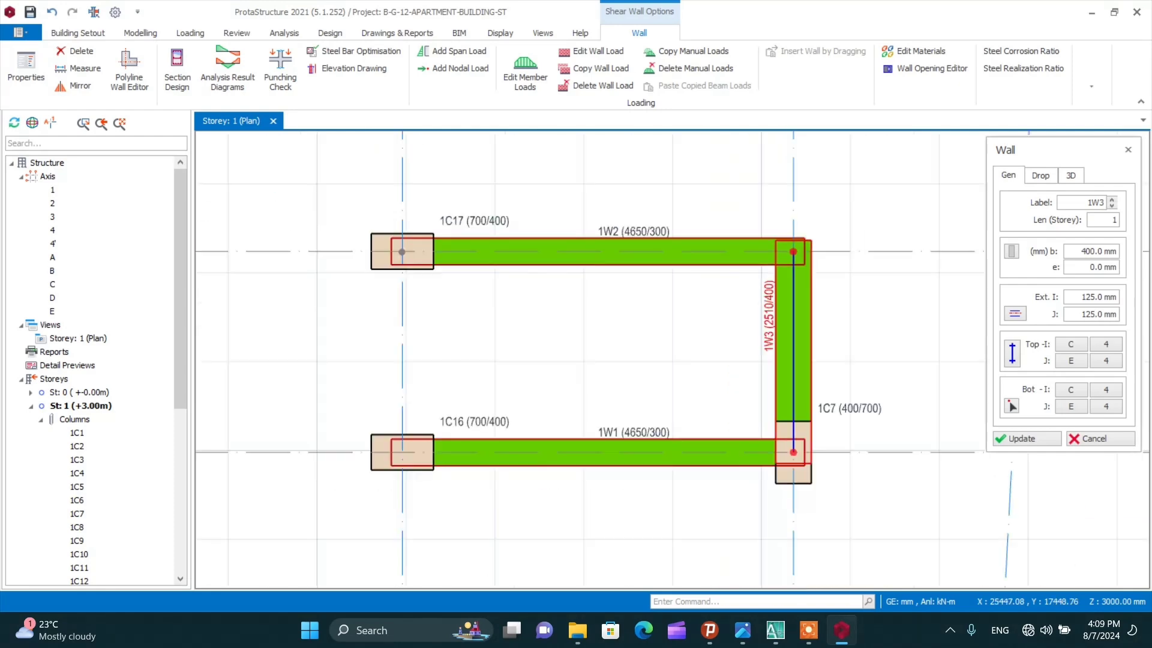
key("Escape")
left_click(775, 630)
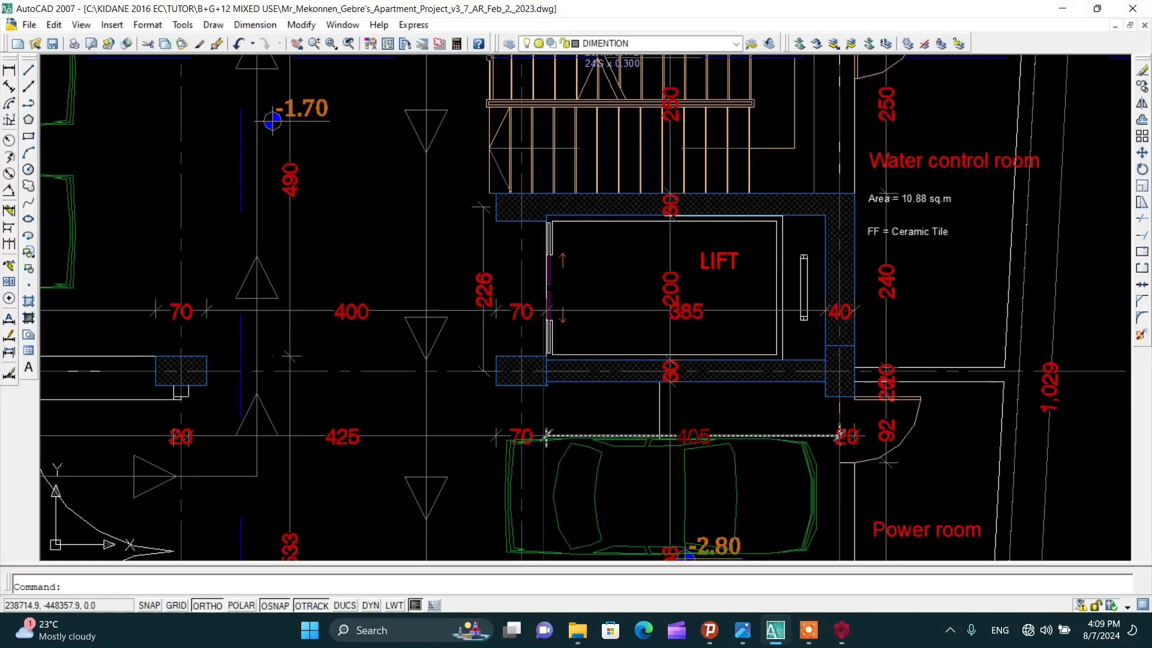
scroll(658, 186, "up", 3)
scroll(658, 187, "down", 5)
scroll(711, 174, "up", 1)
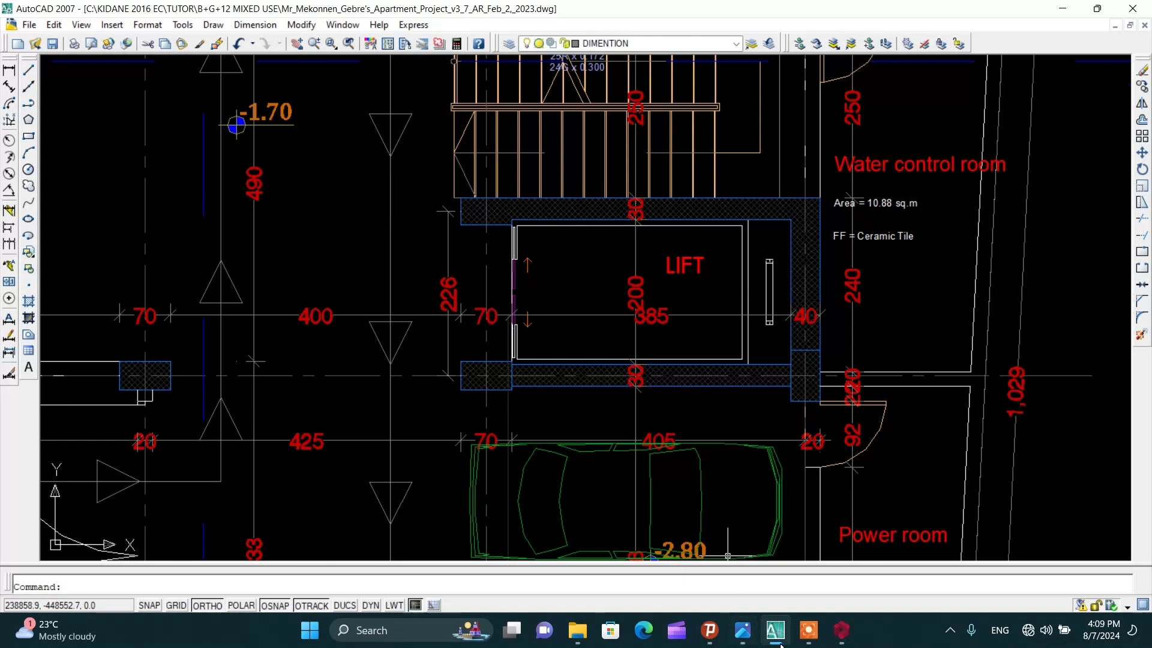
left_click(842, 630)
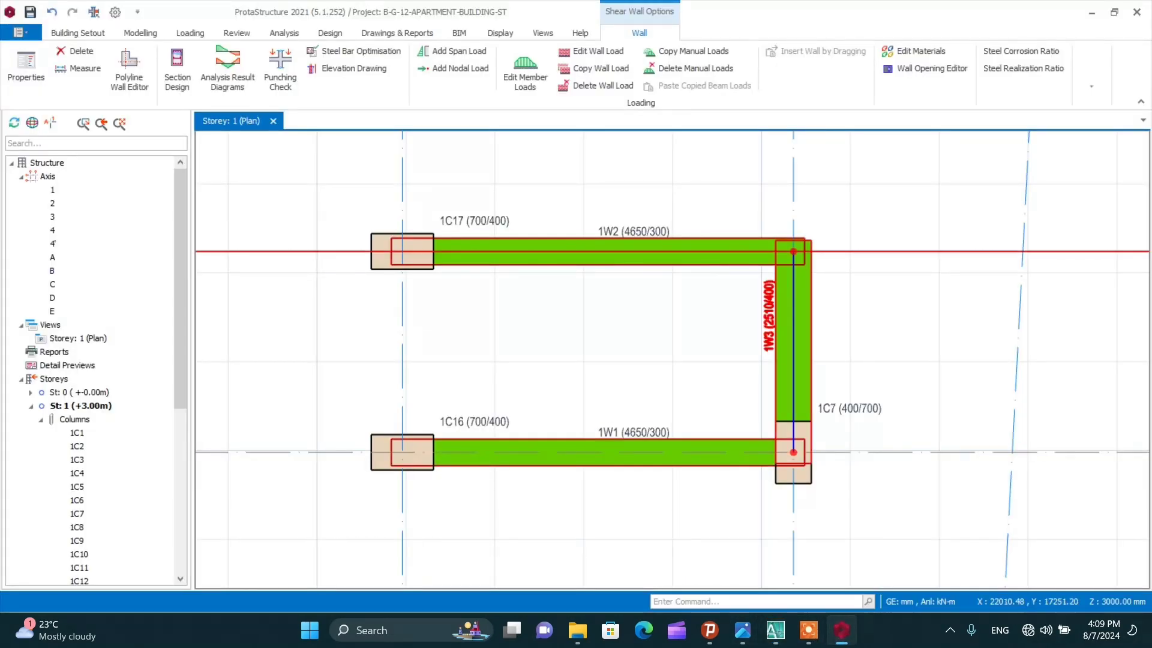
Offset the wall along axis E by 50 mm so its outer face is flush with the column at axes E and 3
scroll(449, 220, "up", 3)
left_click(487, 255)
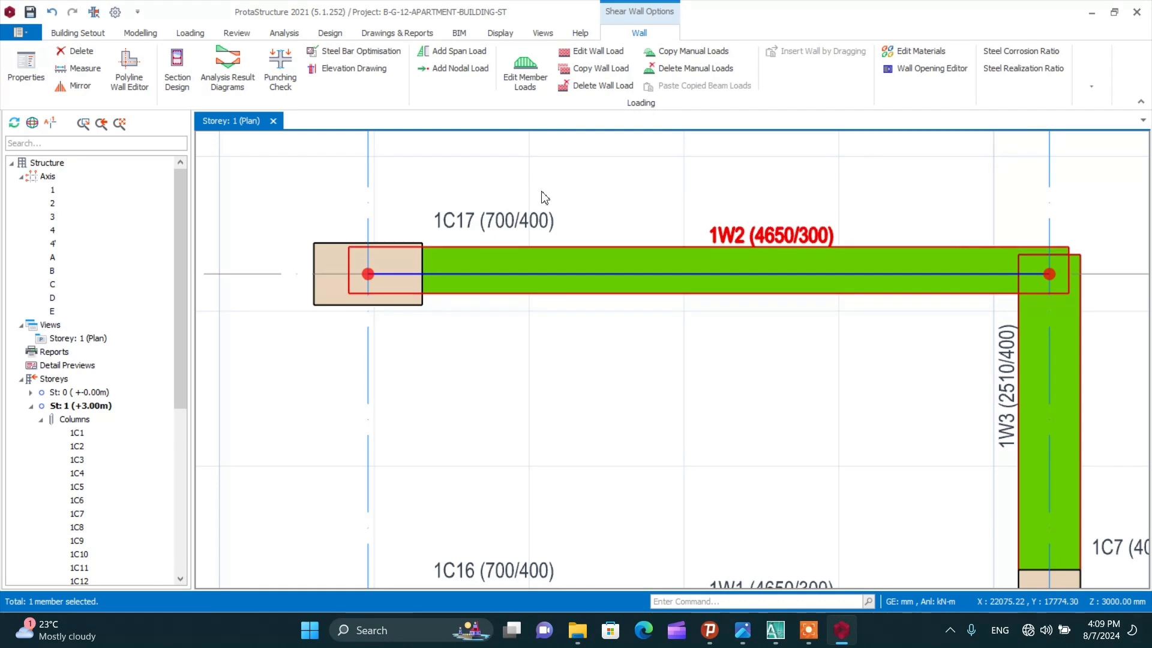
key("ctrl+Up")
scroll(706, 274, "down", 2)
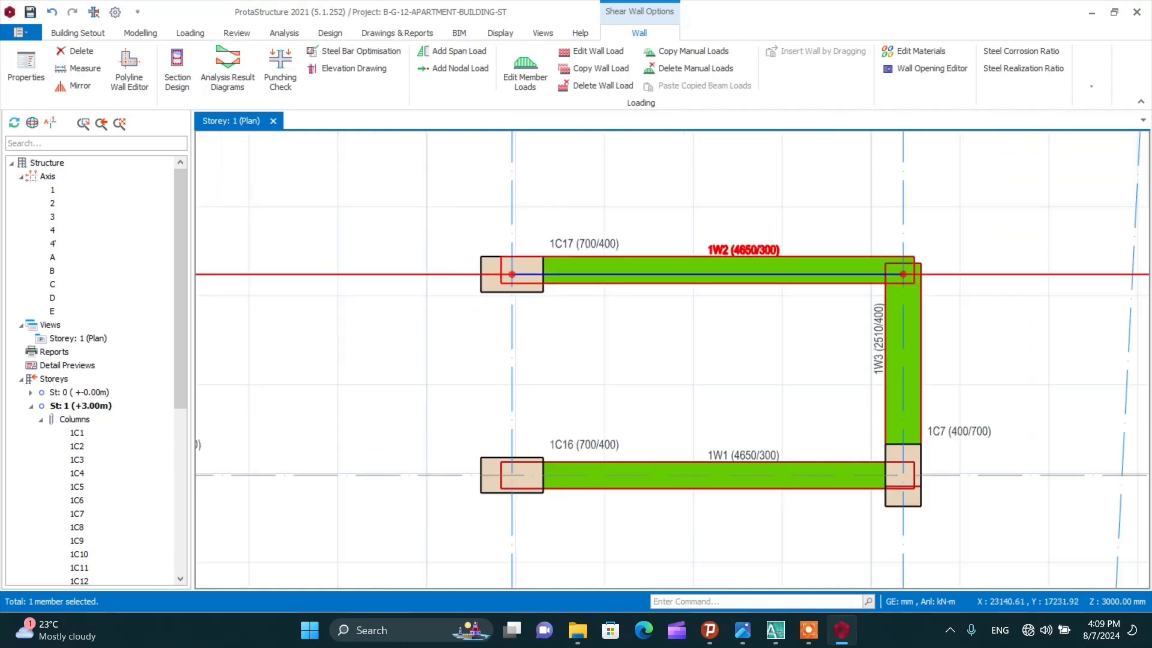
Set both the I and J end extensions of the wall along axis E to 200 mm
scroll(922, 265, "up", 4)
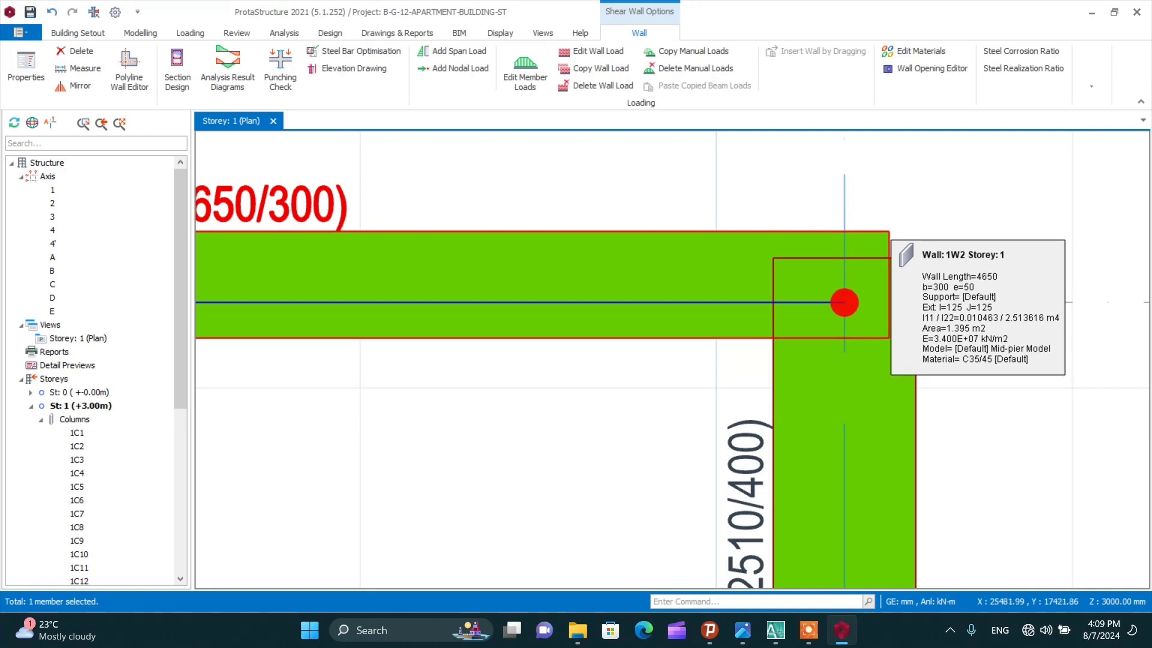
scroll(895, 235, "down", 1)
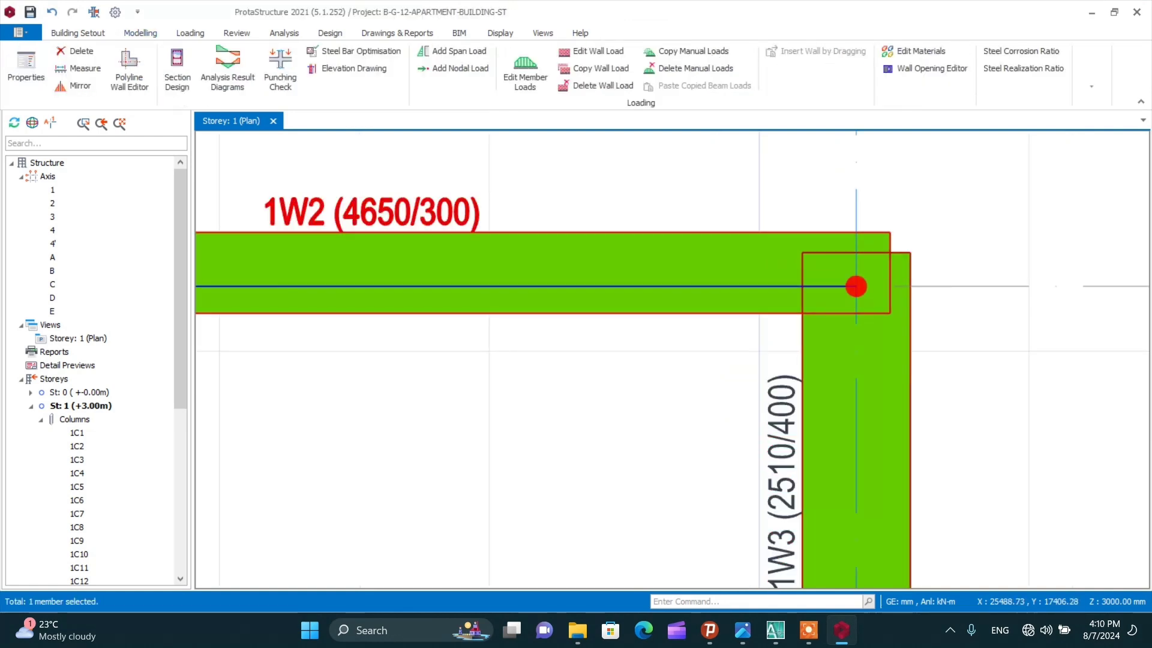
right_click(892, 245)
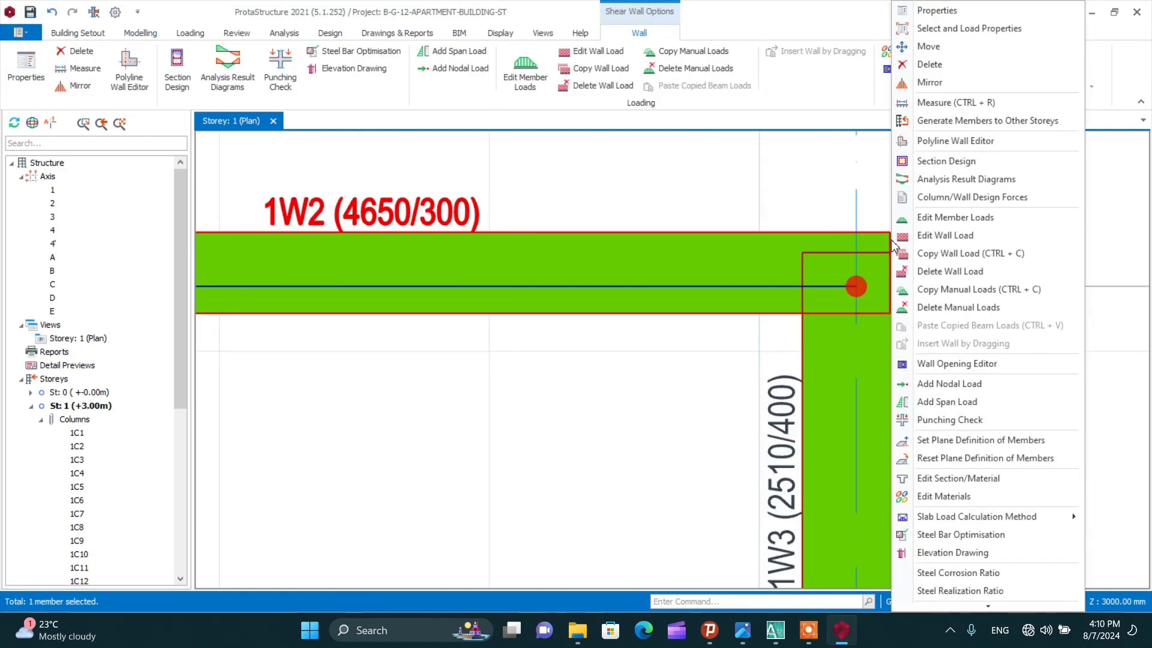
left_click(936, 10)
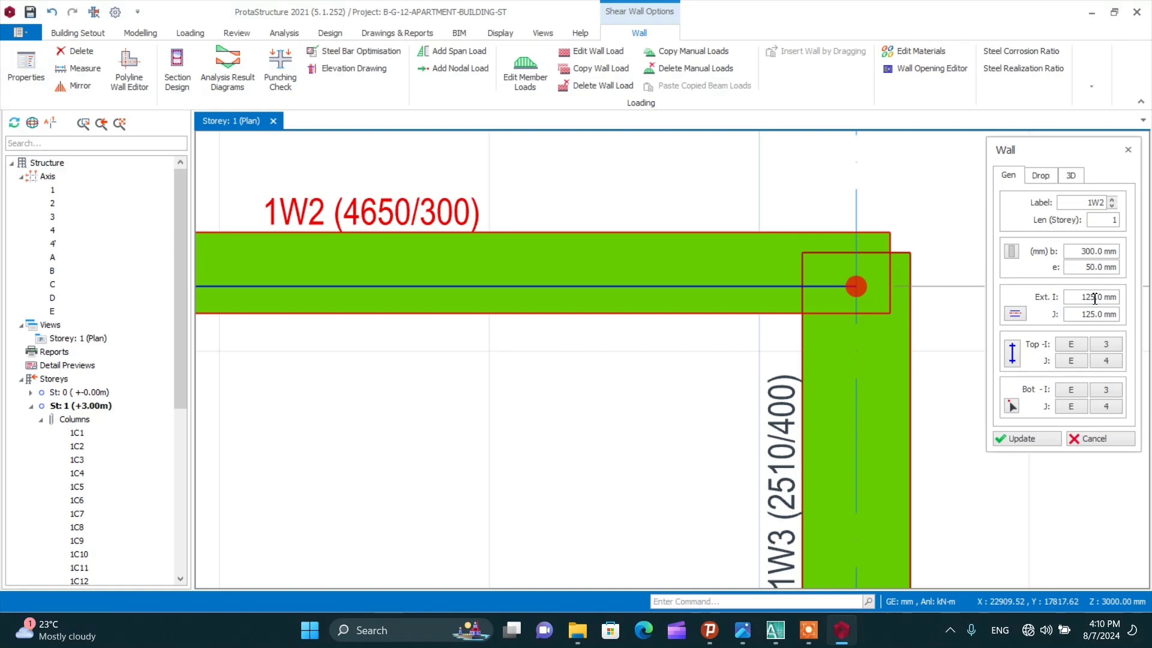
left_click_drag(1097, 299, 1079, 299)
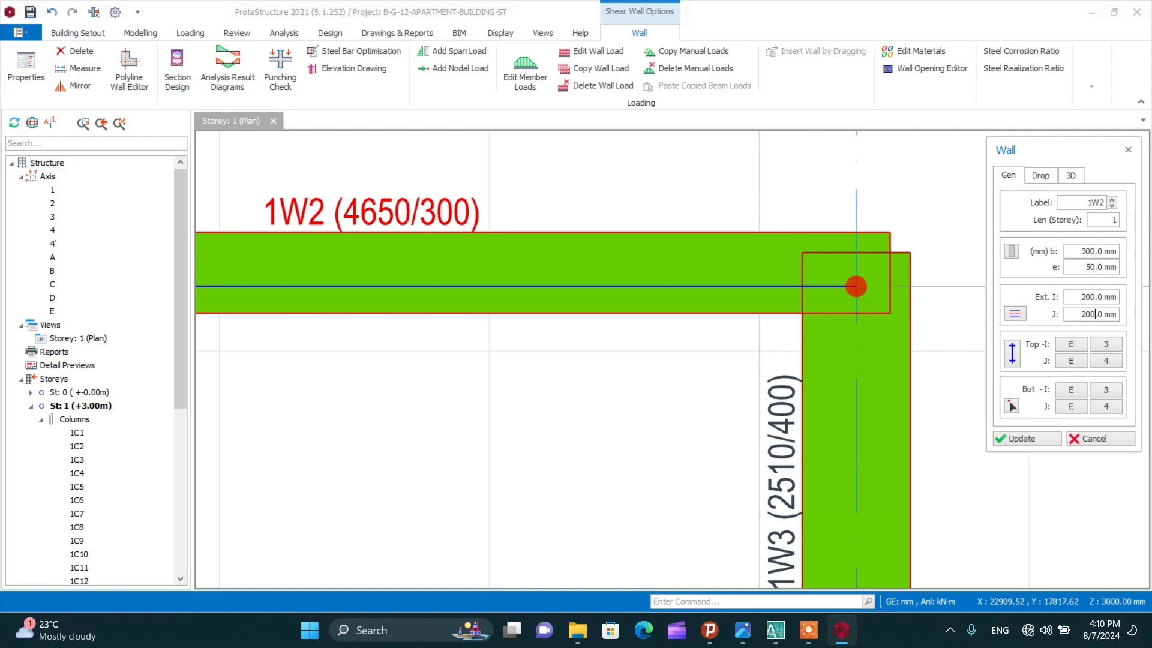
left_click(1027, 439)
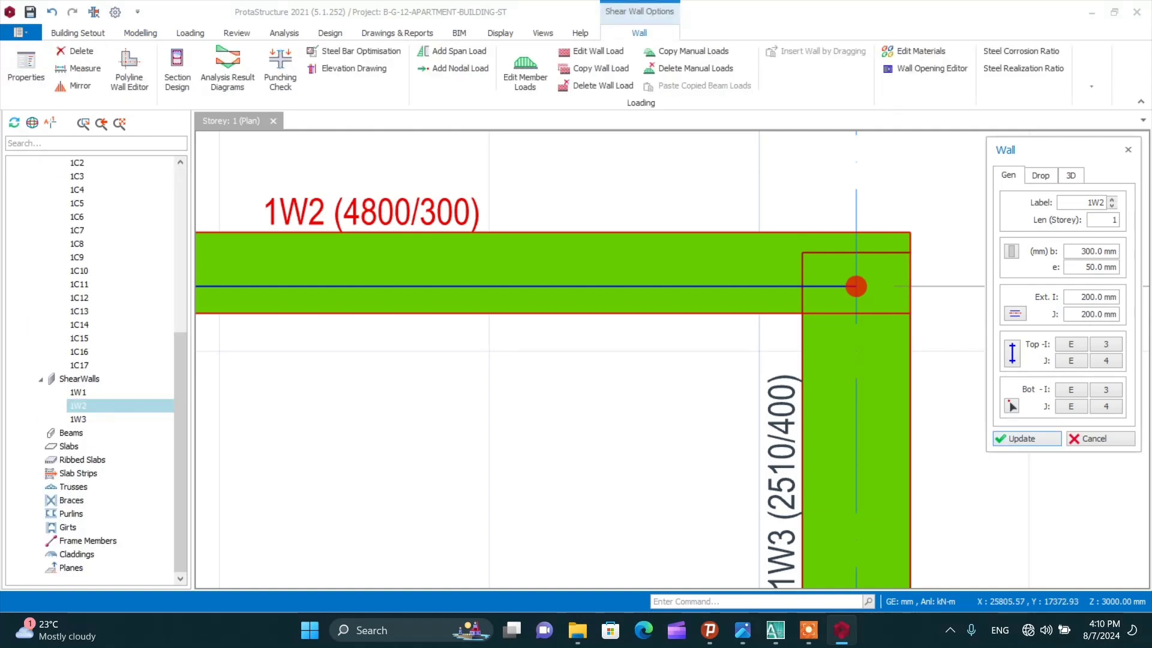
key("Escape")
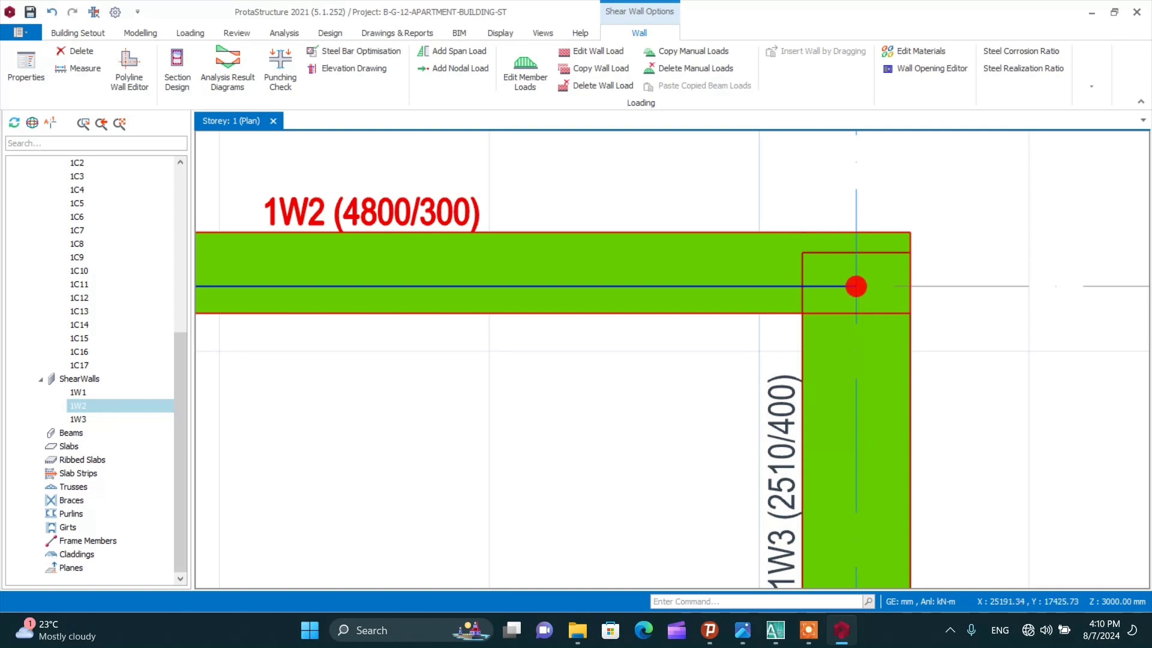
Set both the I and J end extensions of the wall along axis 4 to 200 mm
scroll(812, 298, "down", 2)
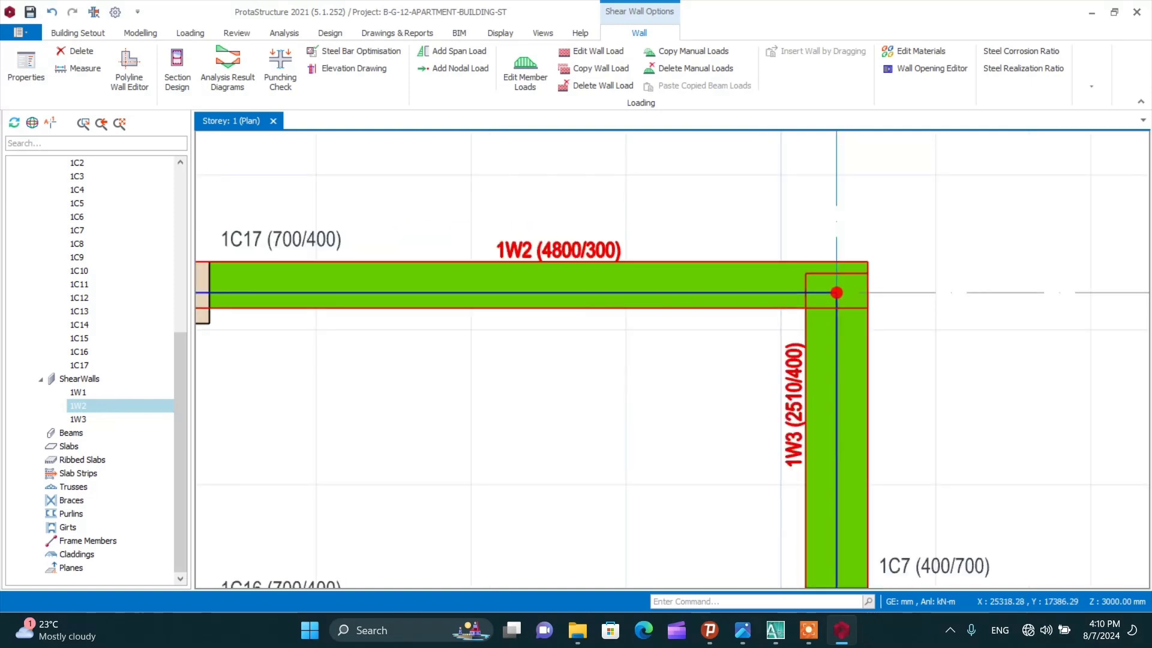
scroll(833, 268, "up", 2)
scroll(859, 279, "down", 1)
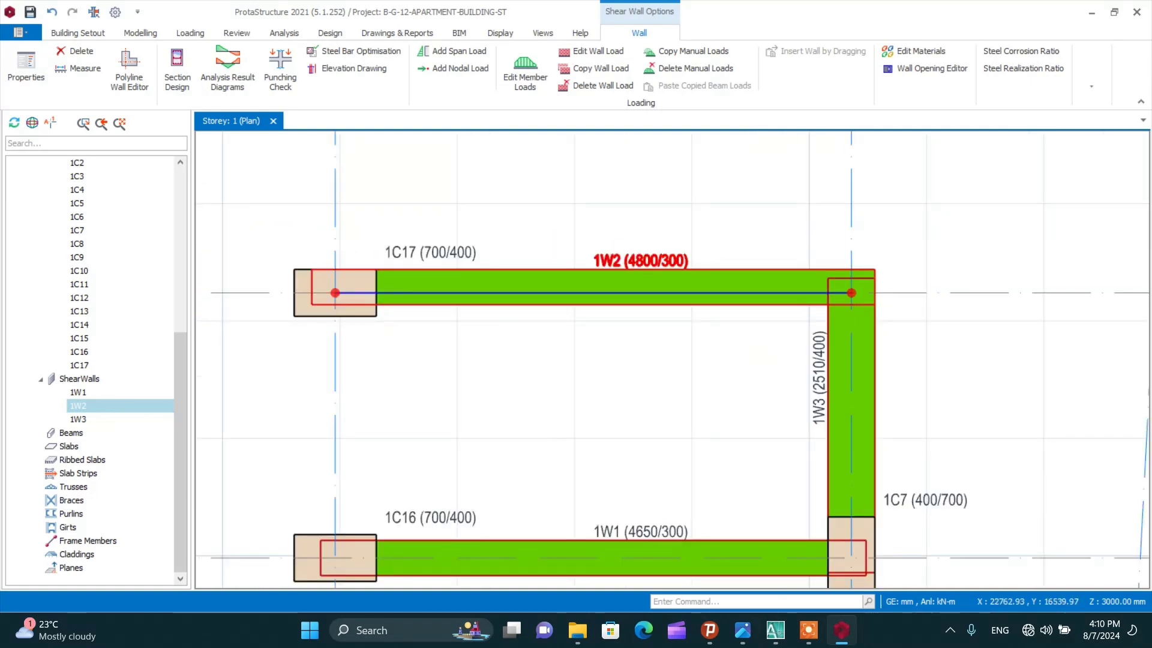
scroll(306, 293, "up", 1)
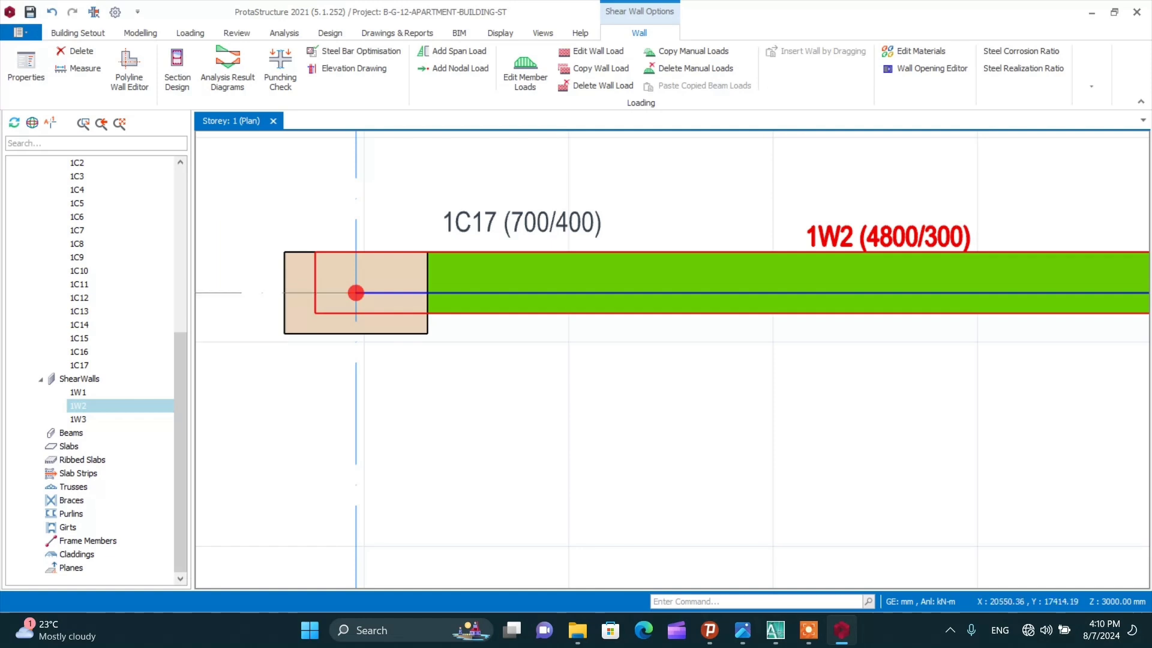
scroll(356, 293, "down", 1)
scroll(864, 295, "up", 2)
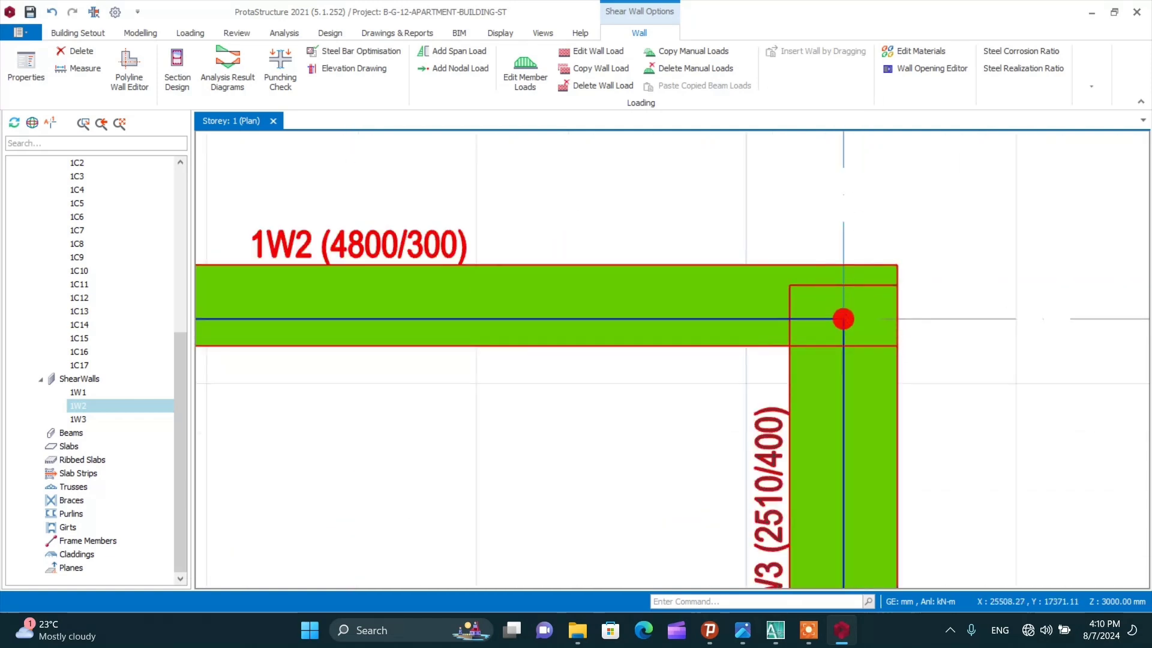
left_click(885, 288)
right_click(885, 288)
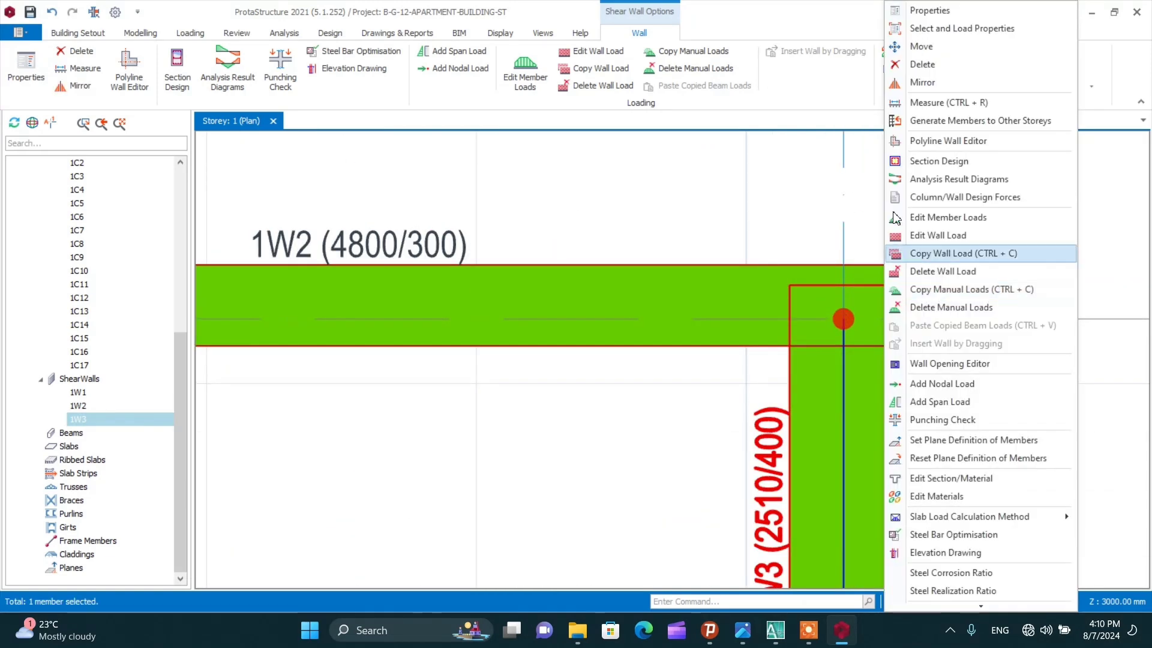
left_click(910, 29)
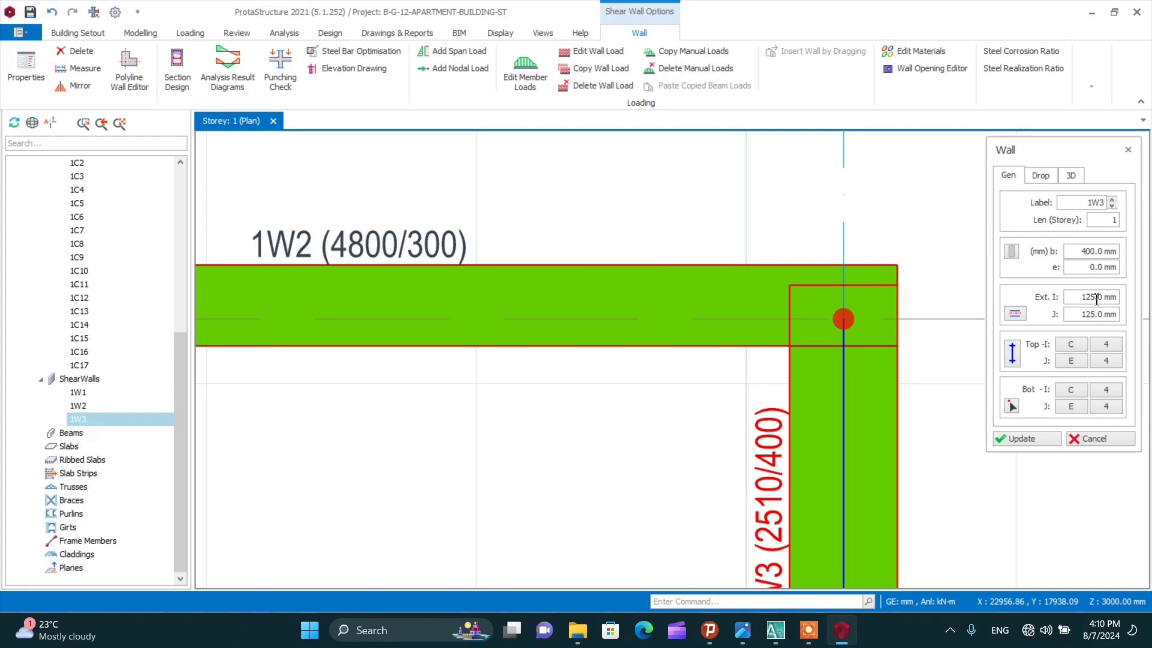
left_click_drag(1097, 298, 1066, 298)
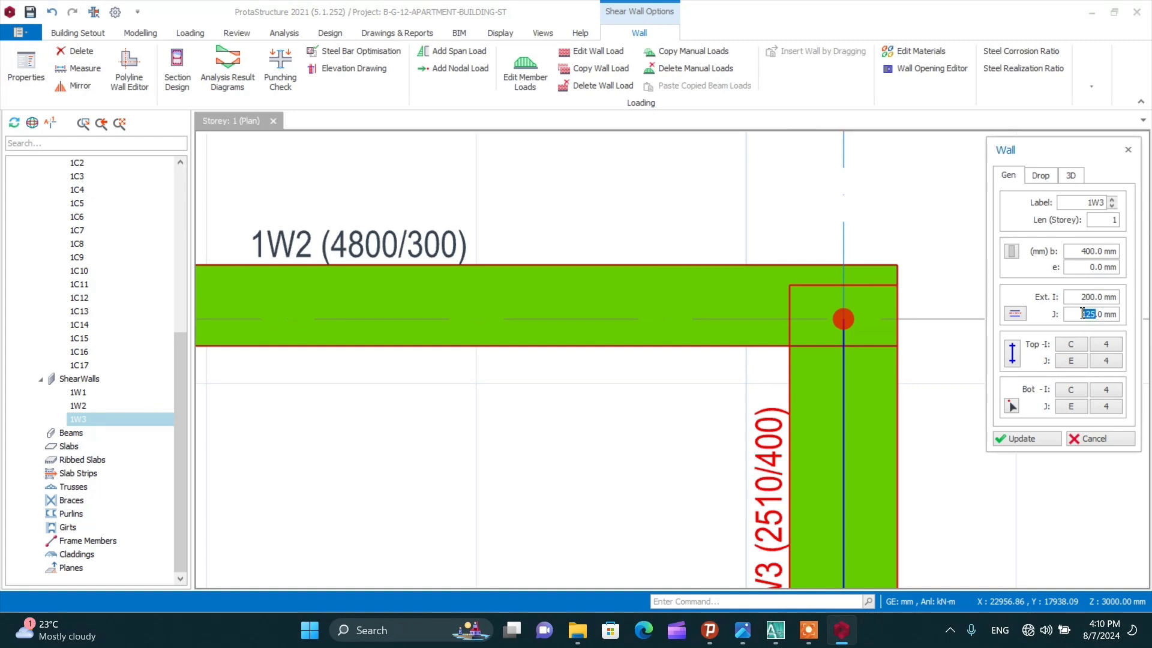
left_click(1025, 439)
left_click(1098, 439)
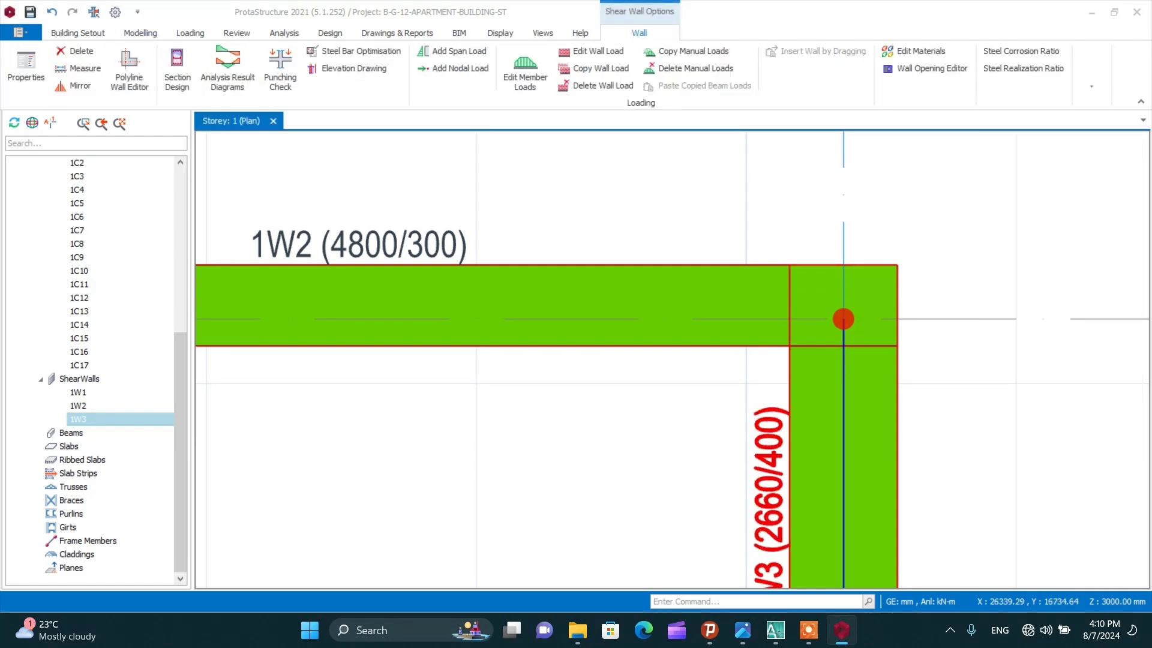
Start a new beam on storey 1 and set its section to 400 mm wide and 600 mm deep
scroll(766, 268, "down", 3)
scroll(681, 343, "down", 5)
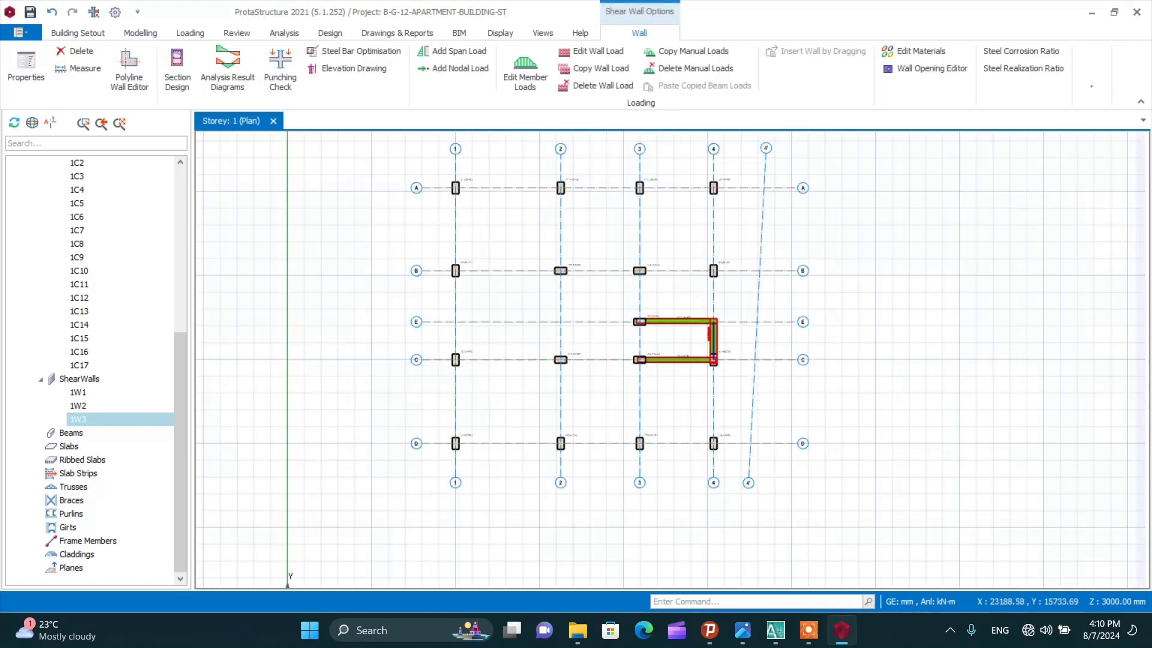
scroll(681, 245, "up", 1)
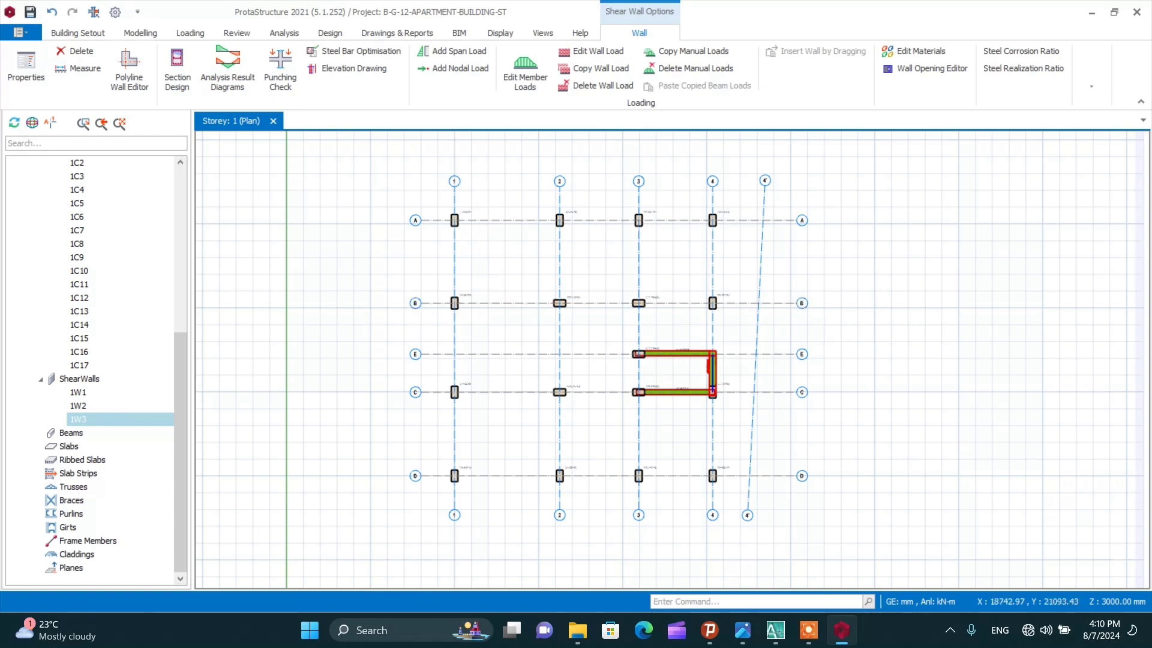
scroll(600, 256, "up", 1)
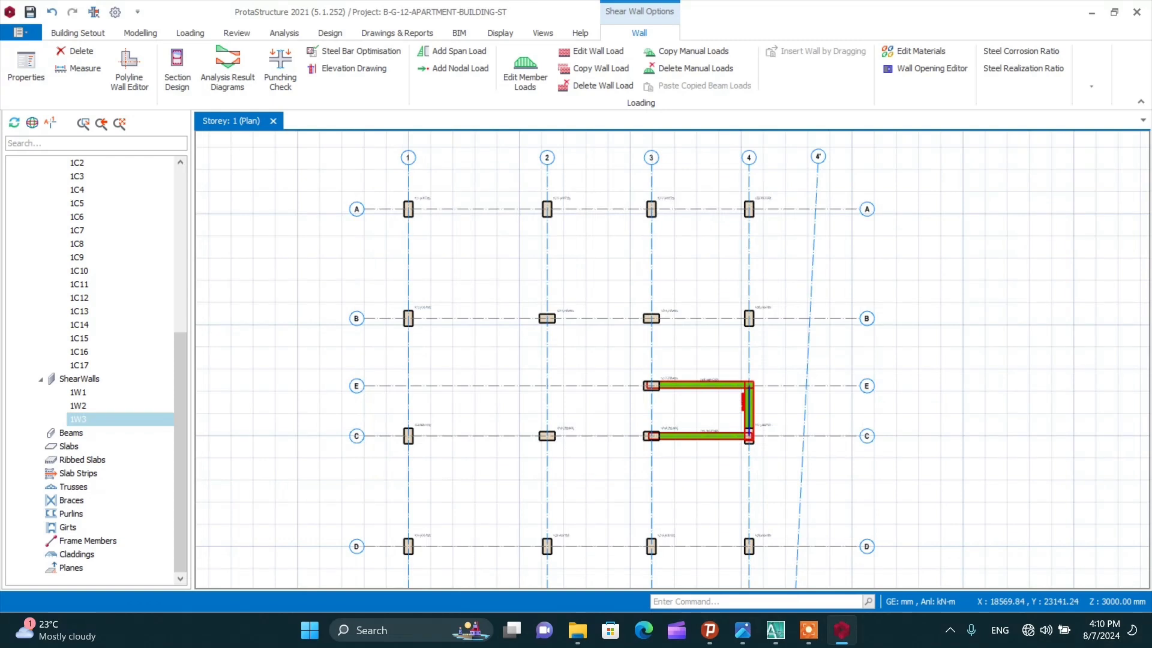
scroll(578, 261, "down", 1)
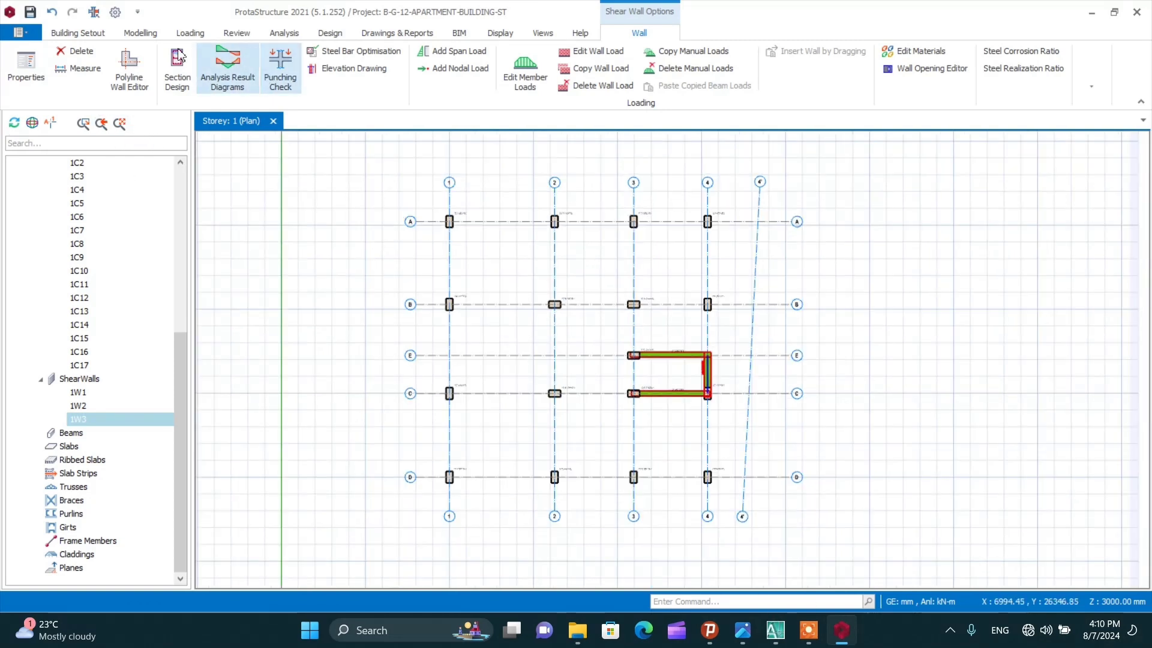
left_click(144, 33)
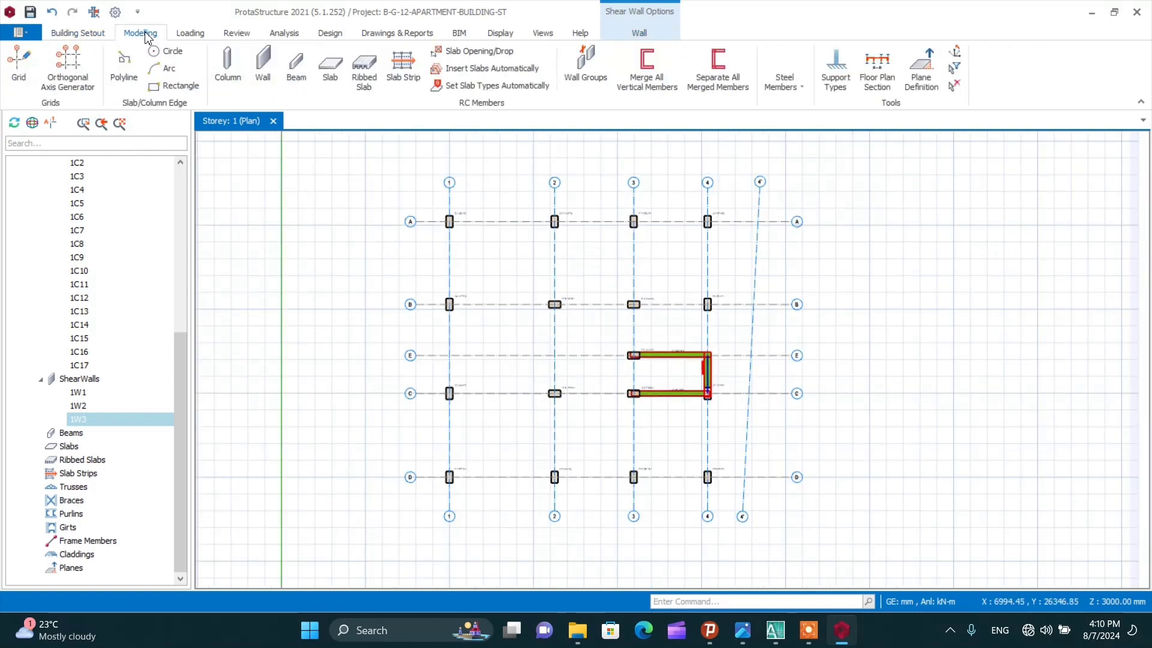
left_click(296, 65)
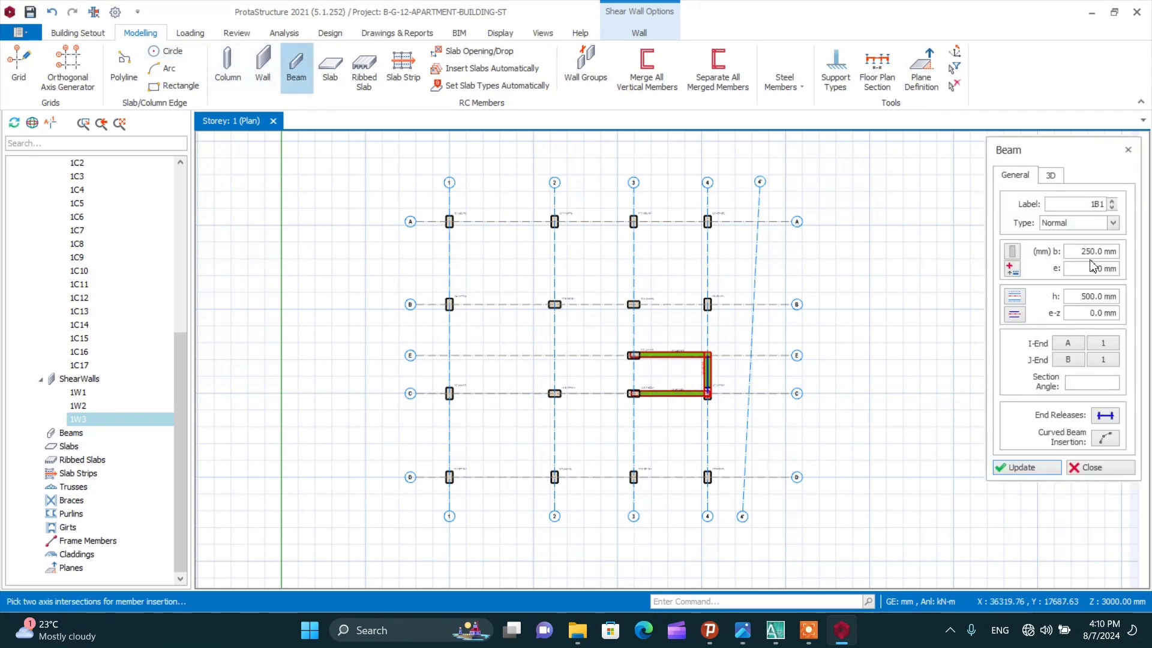
left_click_drag(1092, 252, 1080, 253)
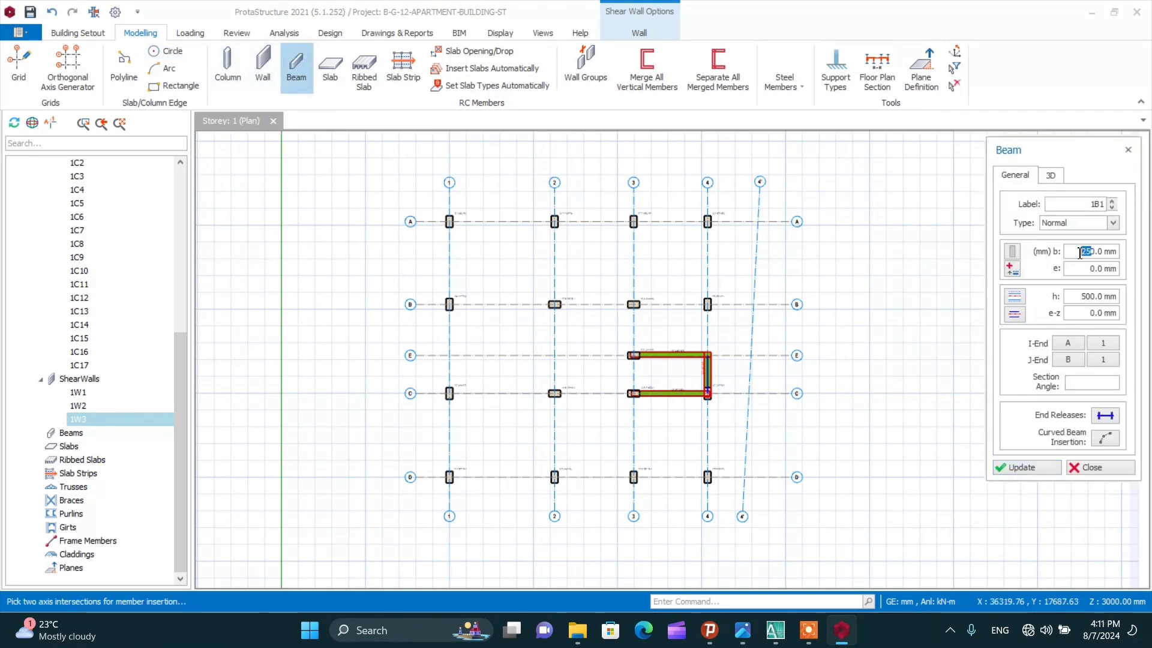
type("16")
Insert the 400 × 600 mm beams along axis A from axis 1 to axis 4'
scroll(450, 221, "up", 5)
scroll(372, 246, "down", 2)
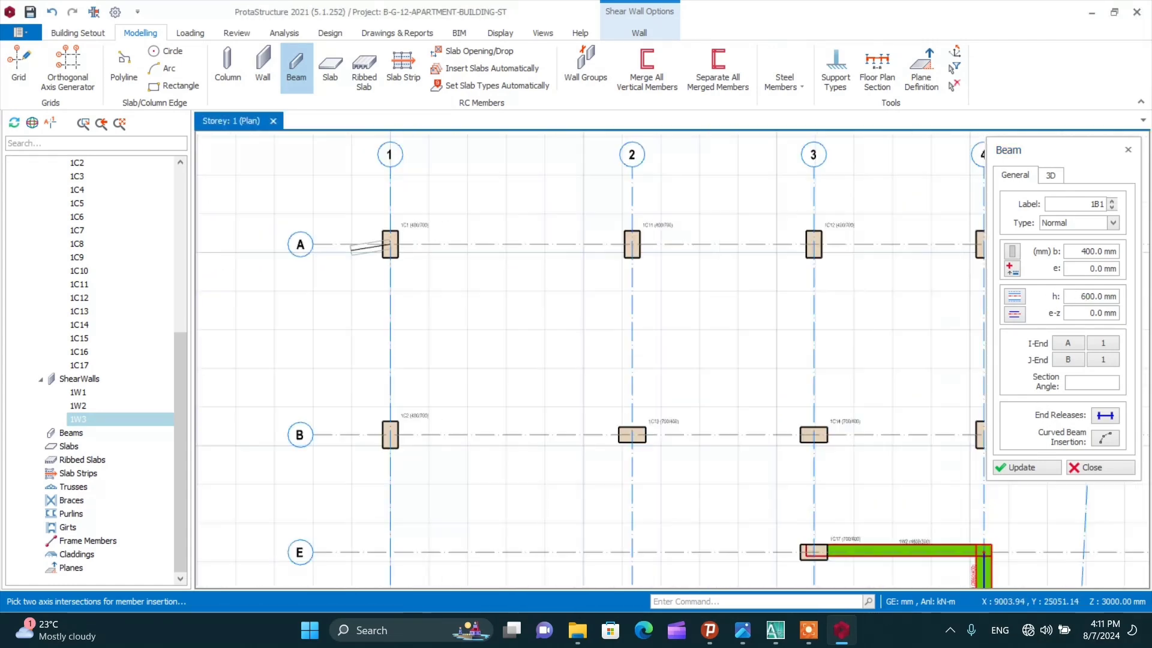
scroll(360, 249, "down", 2)
scroll(682, 267, "down", 2)
scroll(774, 267, "up", 3)
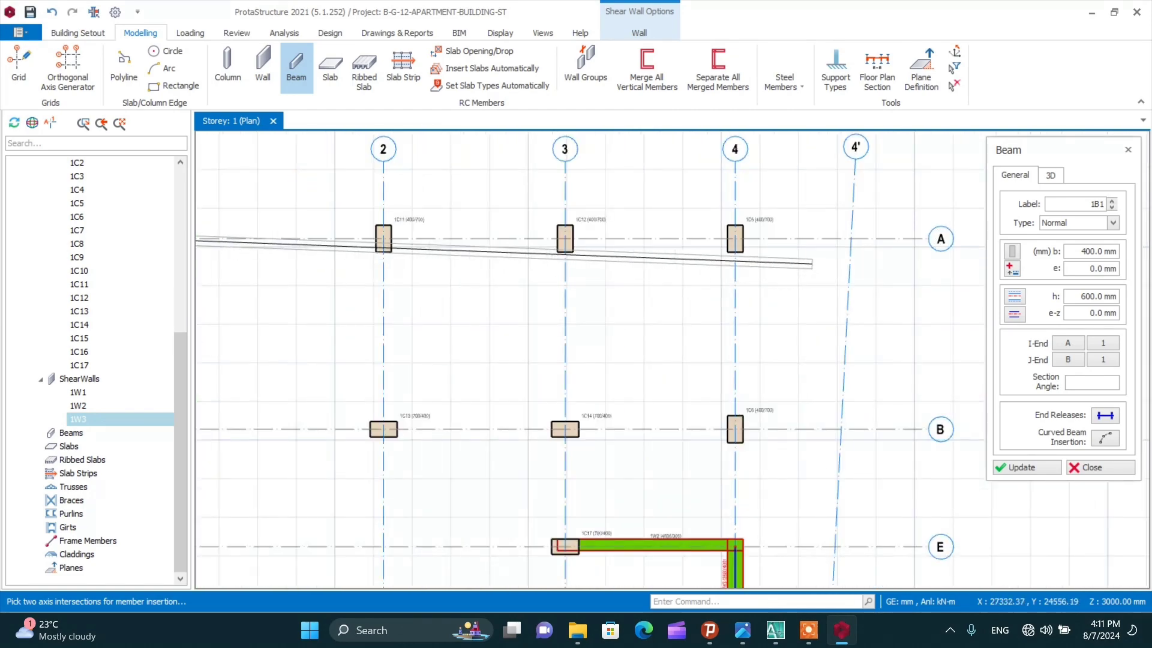
left_click(850, 239)
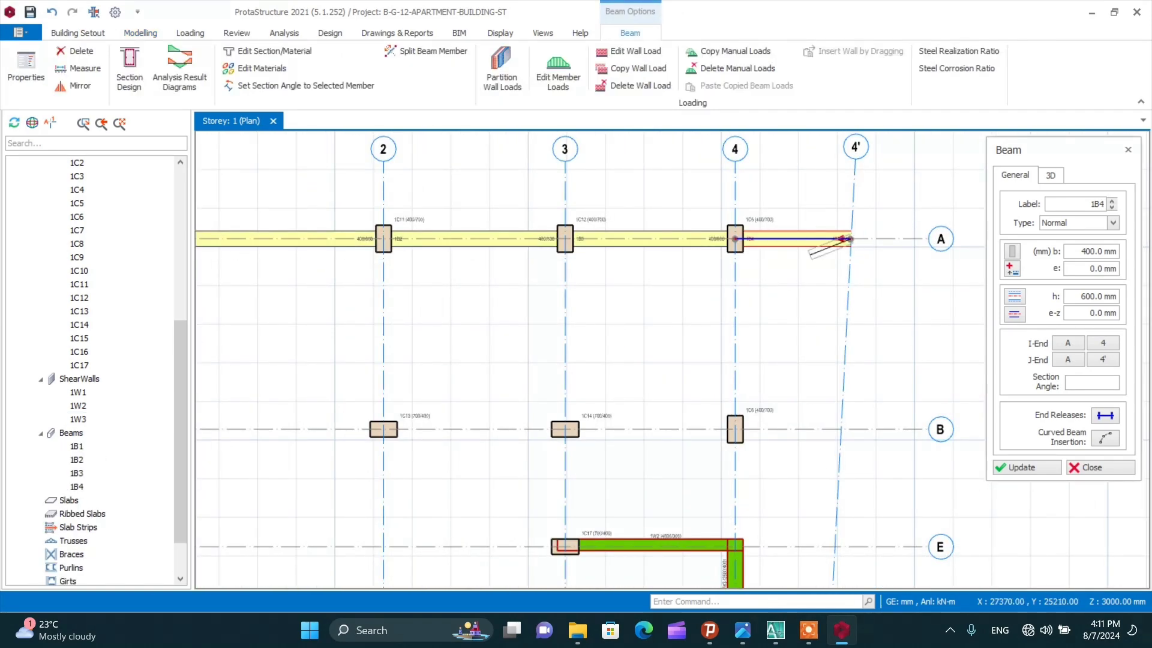
Insert beams of the same section along axis 1 from axis A to D, and along axis D from axis 1 to 4'
scroll(591, 220, "down", 3)
scroll(388, 252, "up", 3)
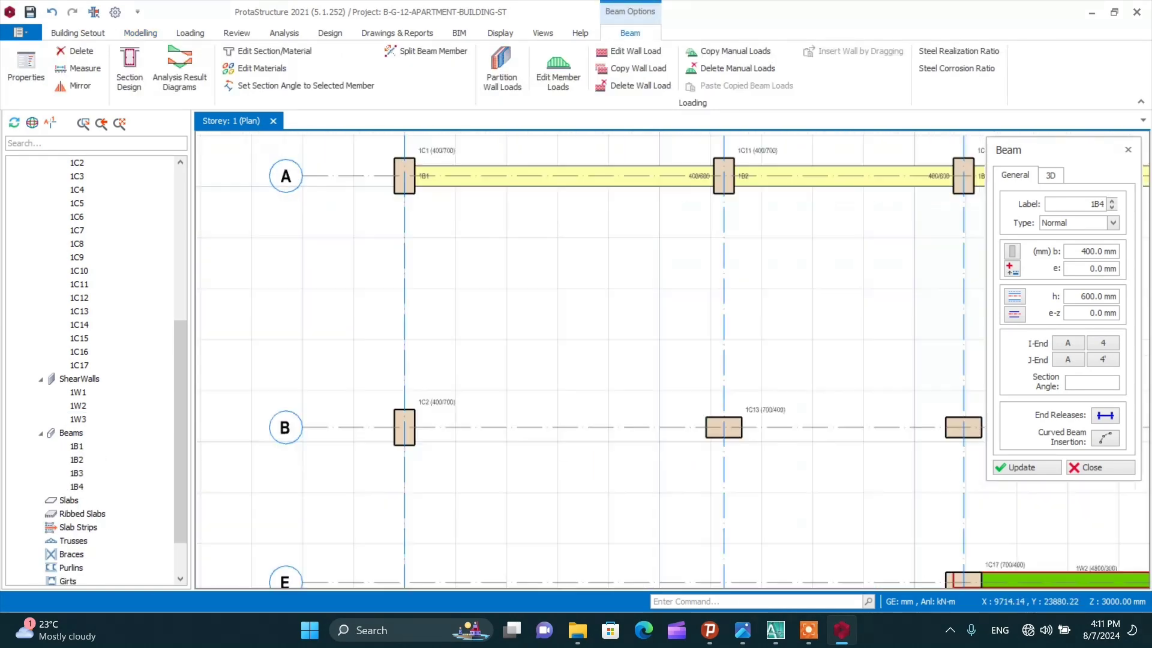
scroll(403, 184, "down", 3)
left_click(404, 177)
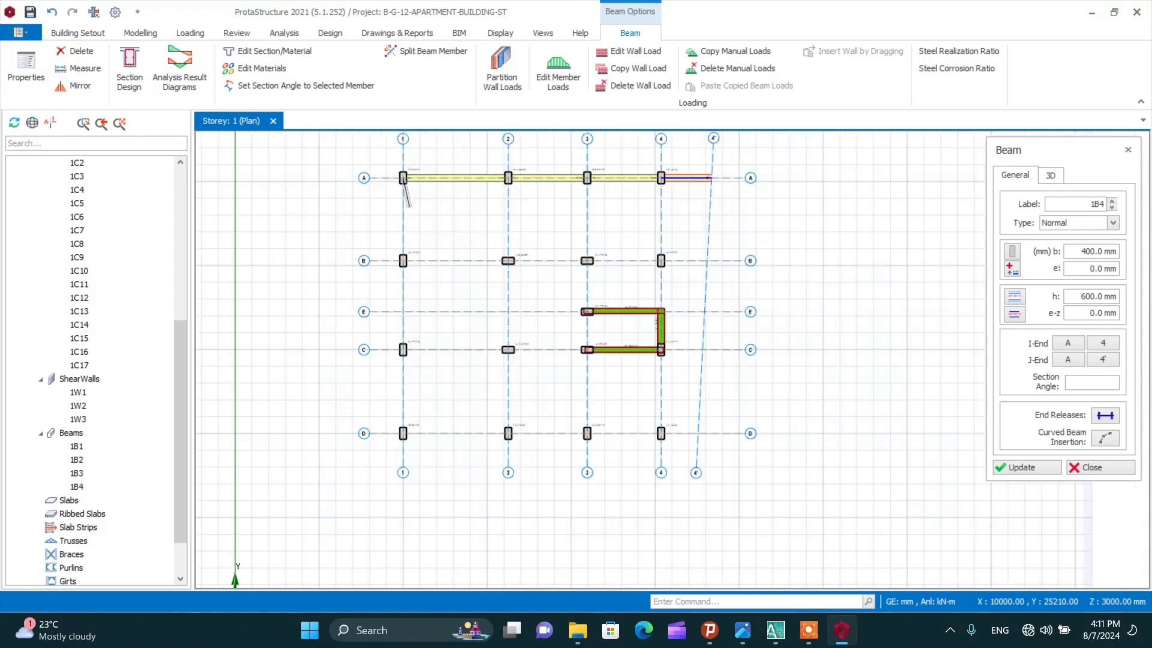
scroll(406, 434, "up", 3)
left_click(406, 433)
scroll(407, 433, "down", 3)
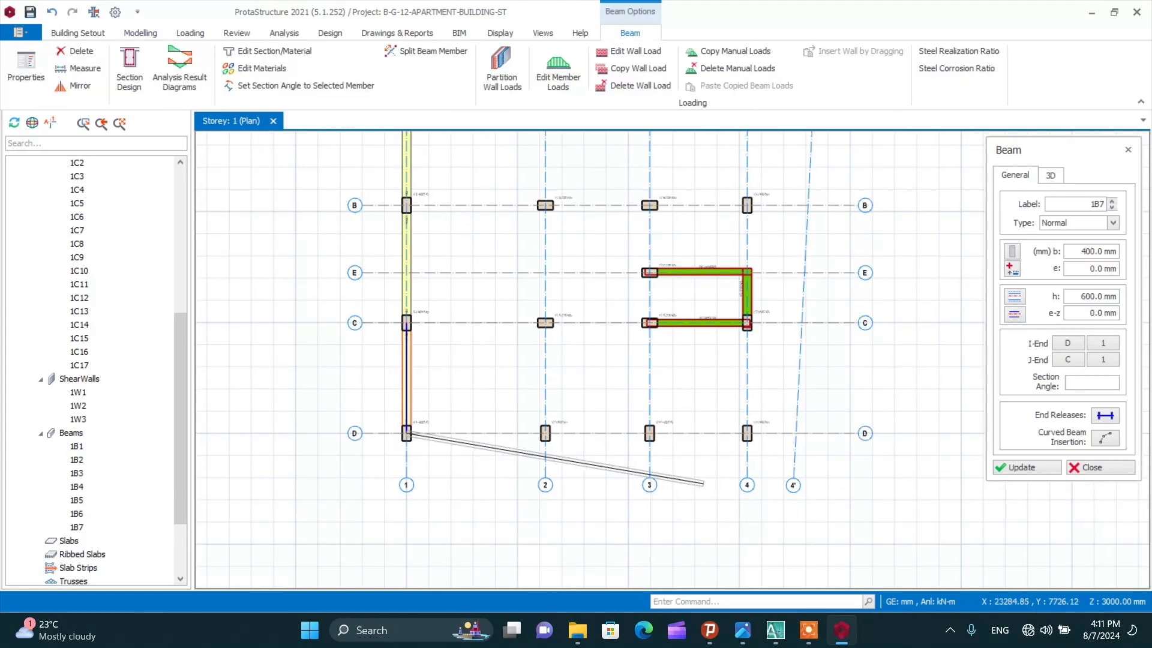
left_click(795, 433)
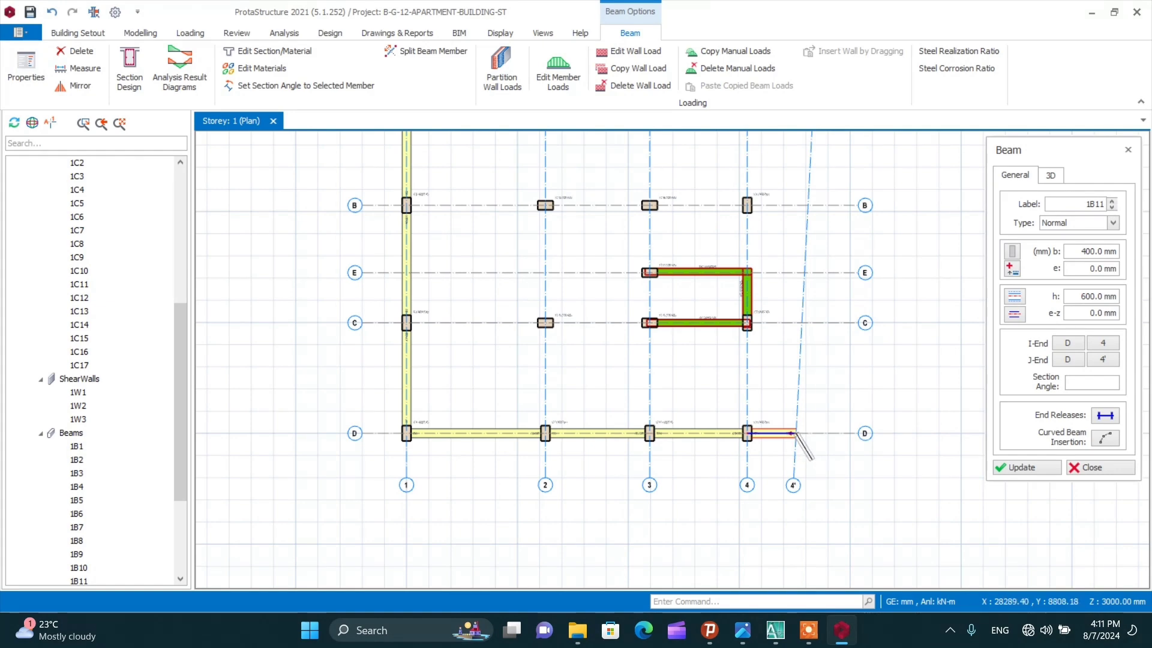
Set the beam width to 300 mm and insert a beam along the inclined axis 4' between axes A and D
scroll(620, 440, "down", 5)
scroll(688, 372, "up", 5)
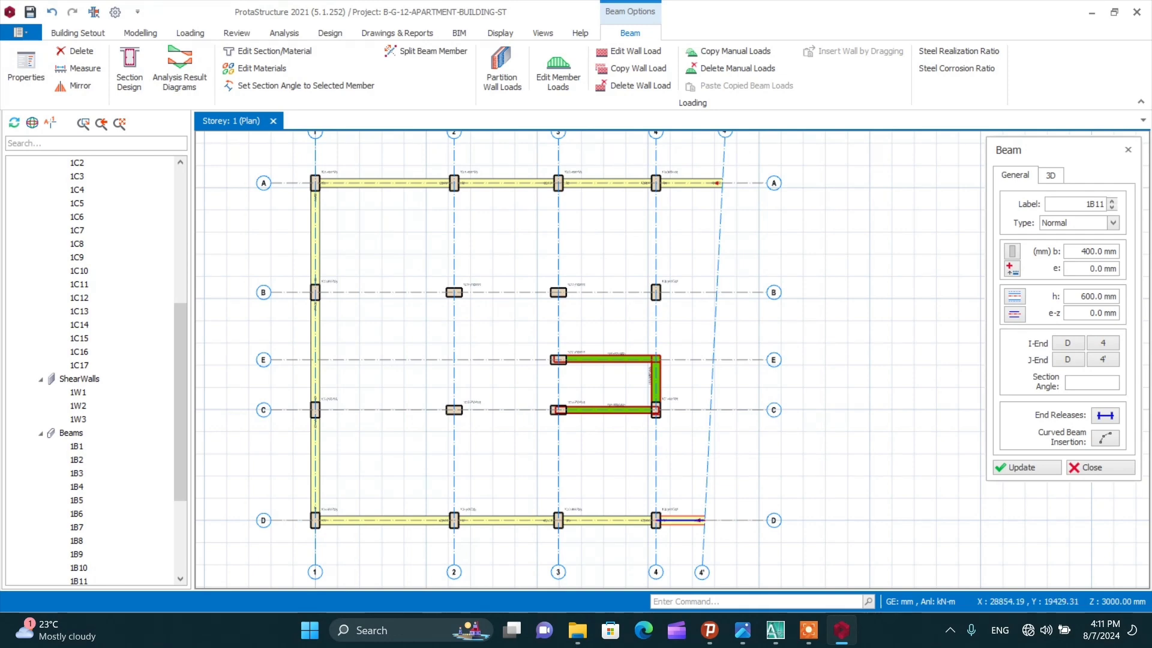
left_click(1085, 252)
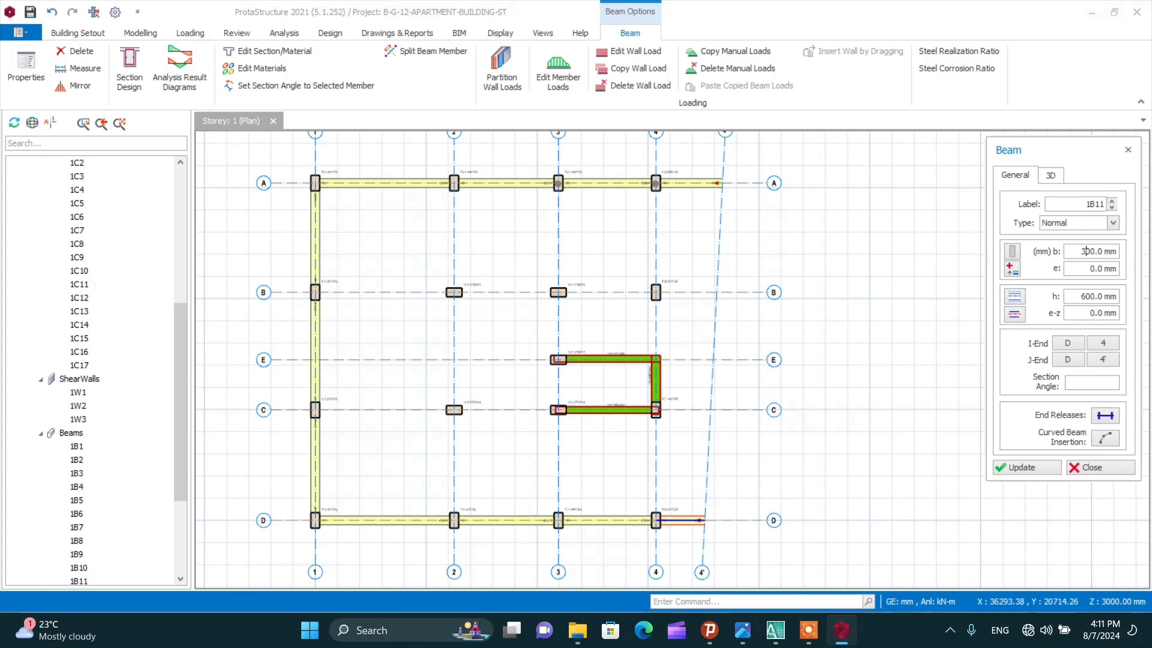
scroll(729, 192, "up", 5)
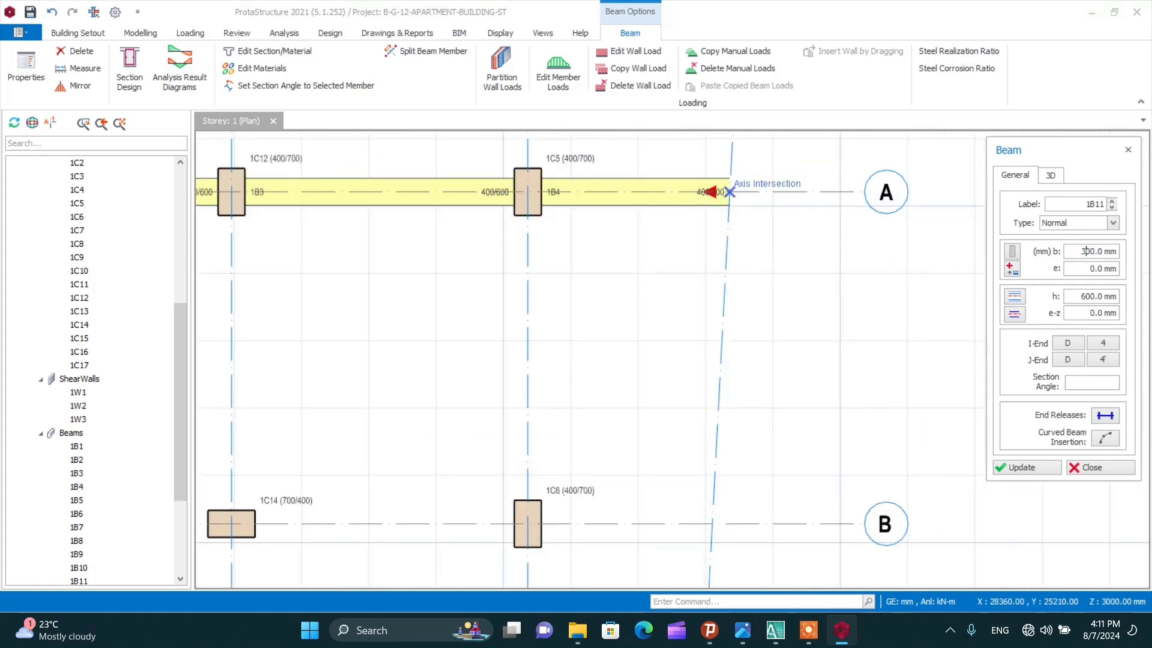
left_click(729, 192)
scroll(730, 192, "down", 5)
scroll(722, 465, "up", 4)
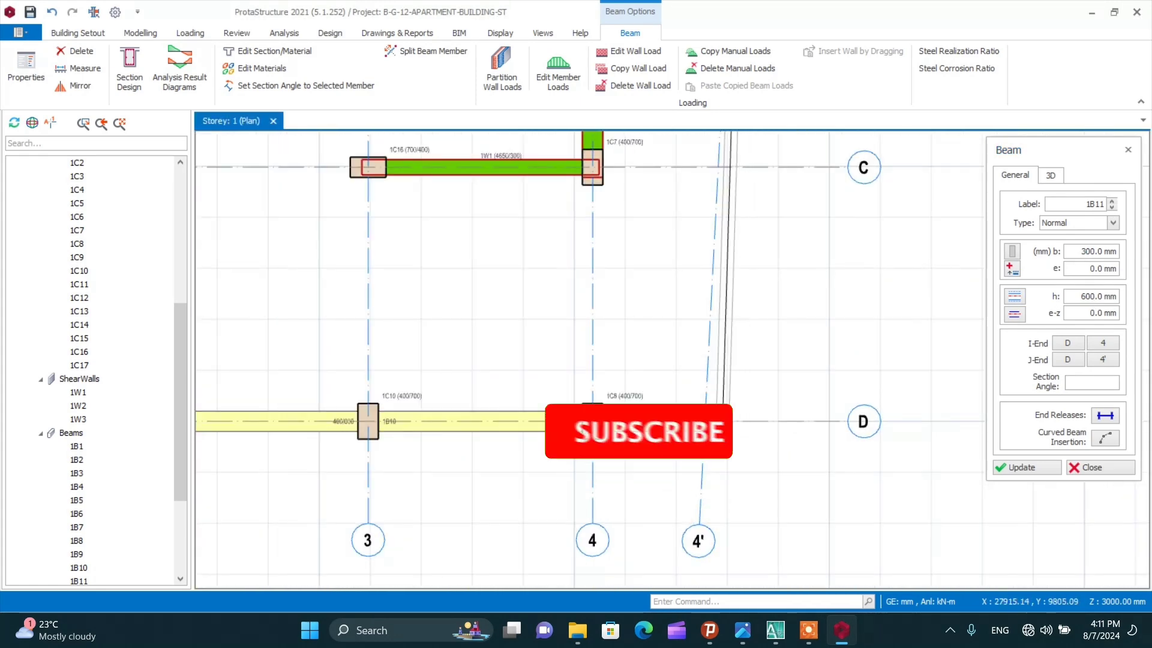
left_click(724, 421)
right_click(724, 421)
right_click(730, 180)
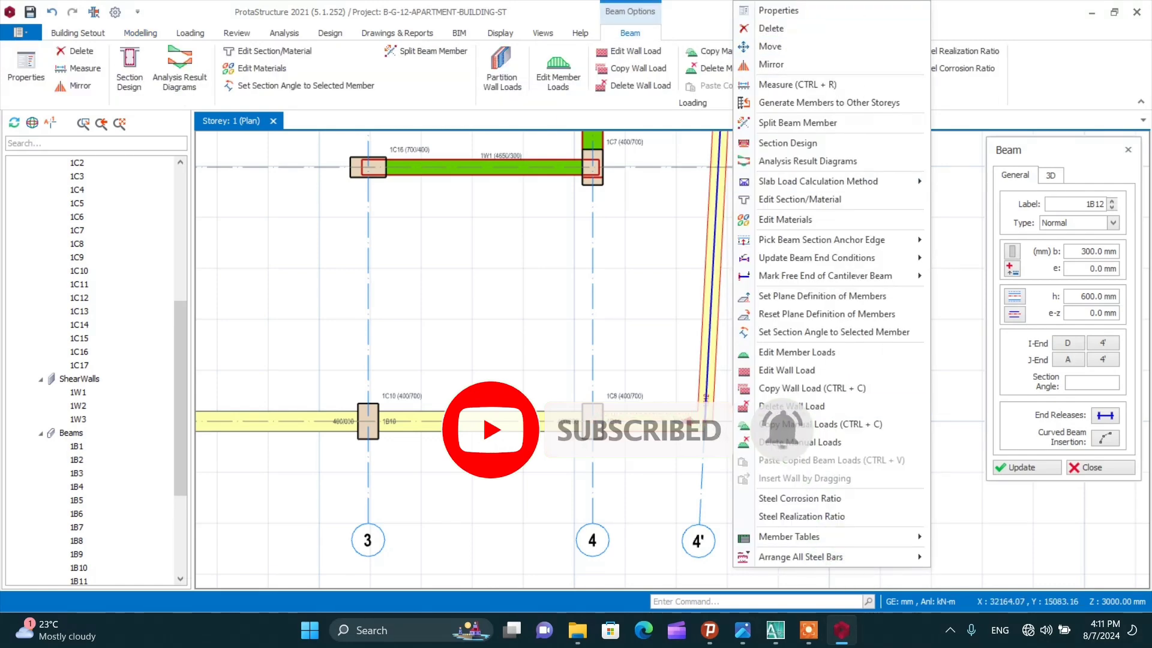
left_click(960, 186)
Try to insert a 300 × 600 mm beam along axis 4 from axis D to axis C
scroll(749, 354, "down", 3)
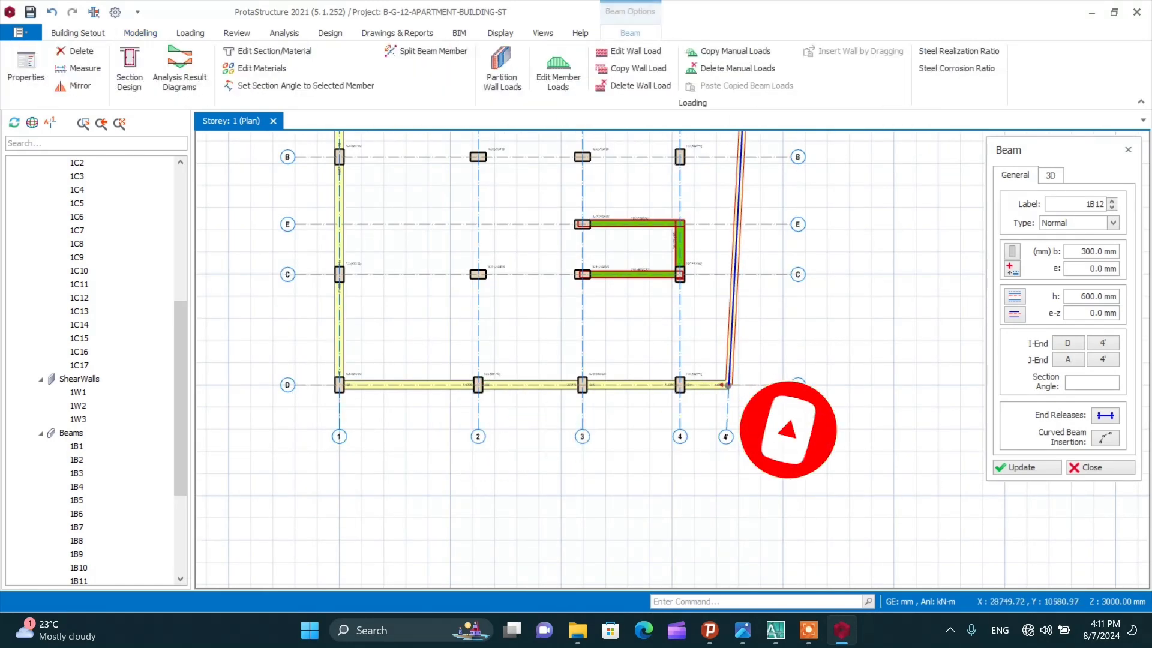
scroll(689, 384, "up", 5)
scroll(704, 379, "down", 4)
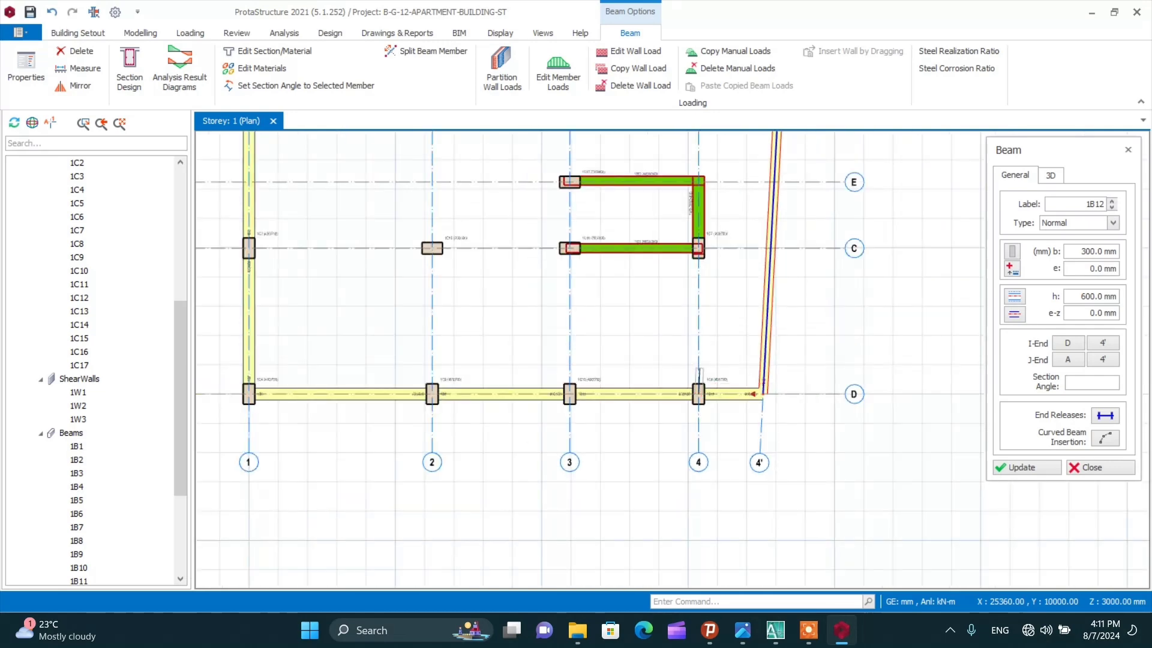
scroll(698, 234, "up", 5)
left_click(698, 234)
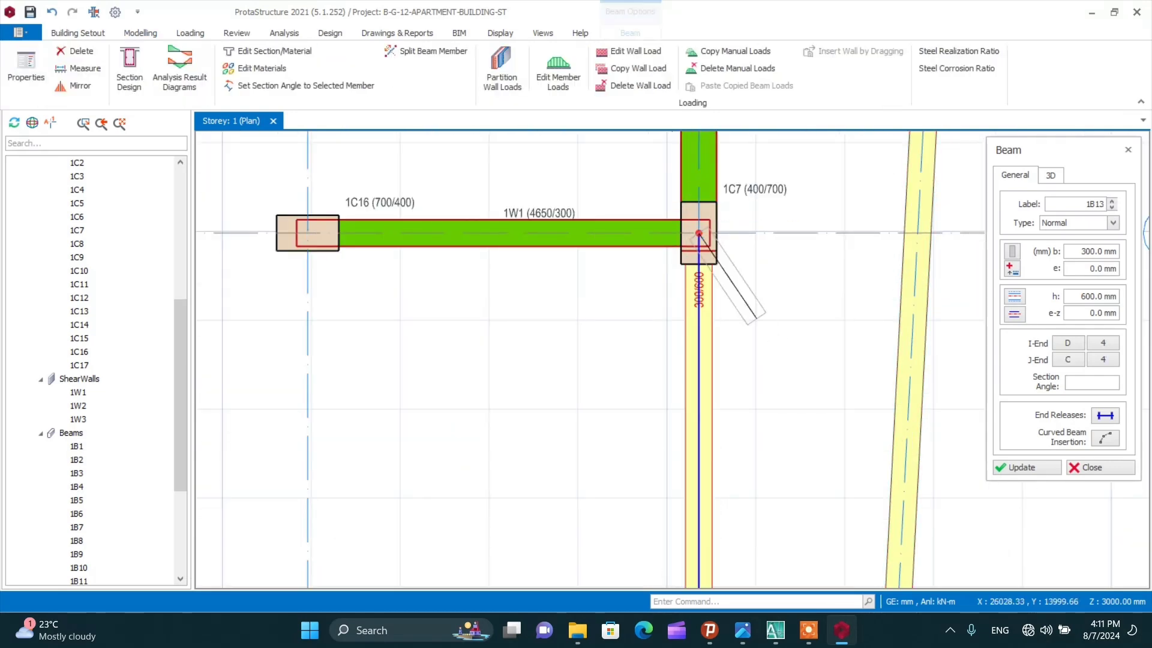
scroll(711, 360, "down", 4)
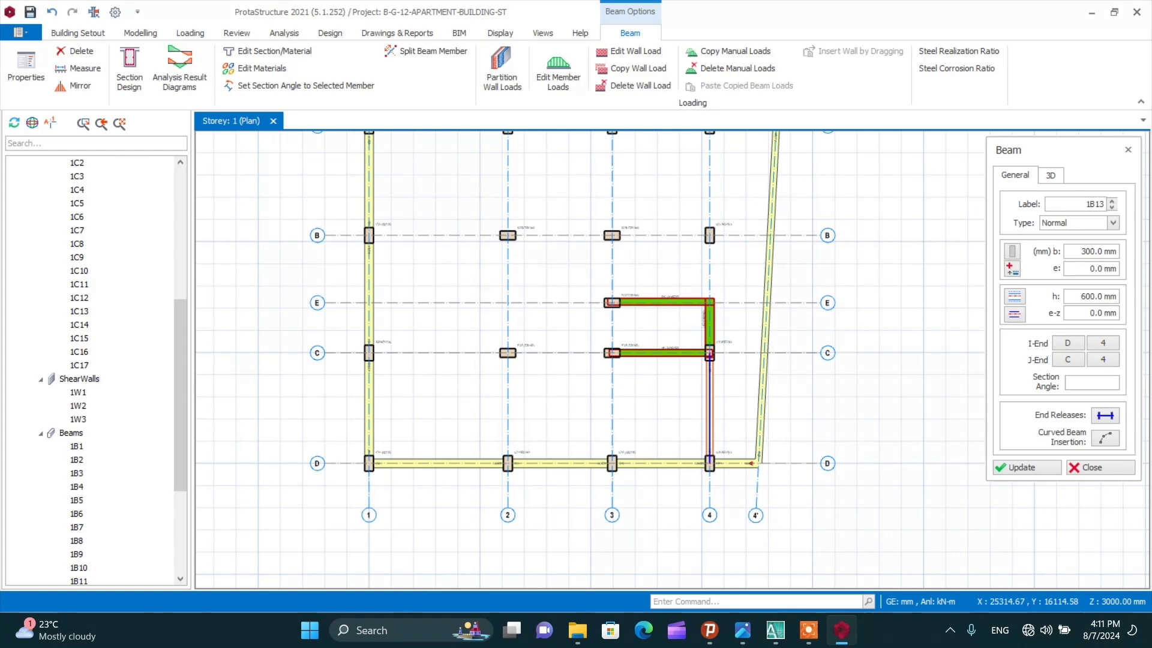
left_click(808, 630)
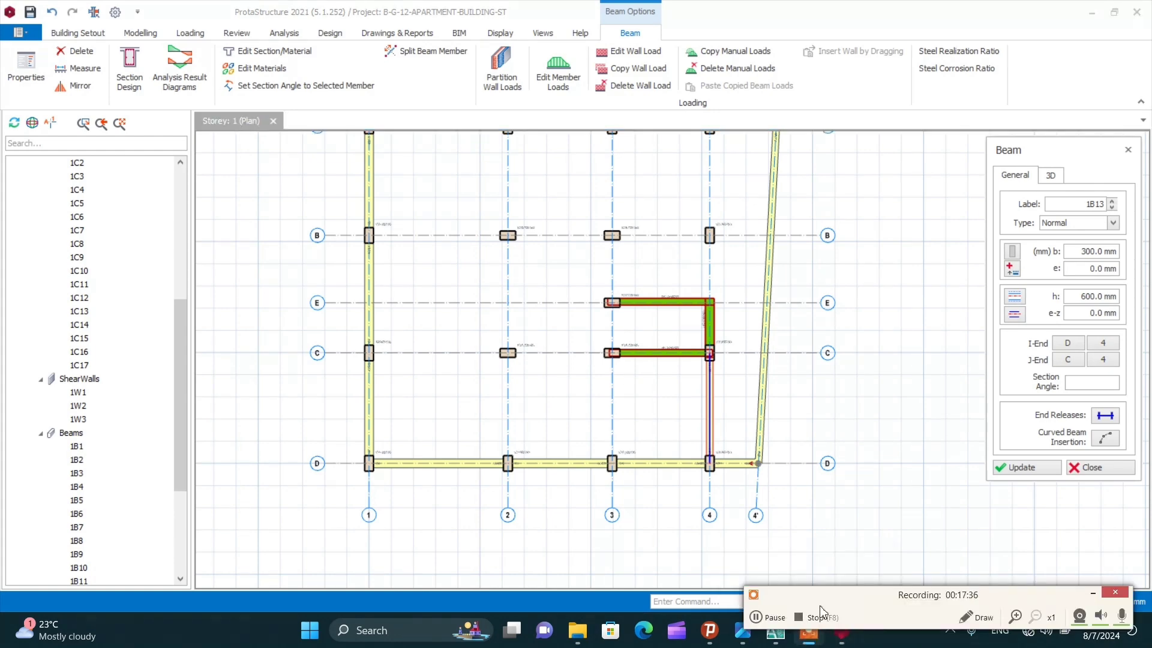
left_click(774, 618)
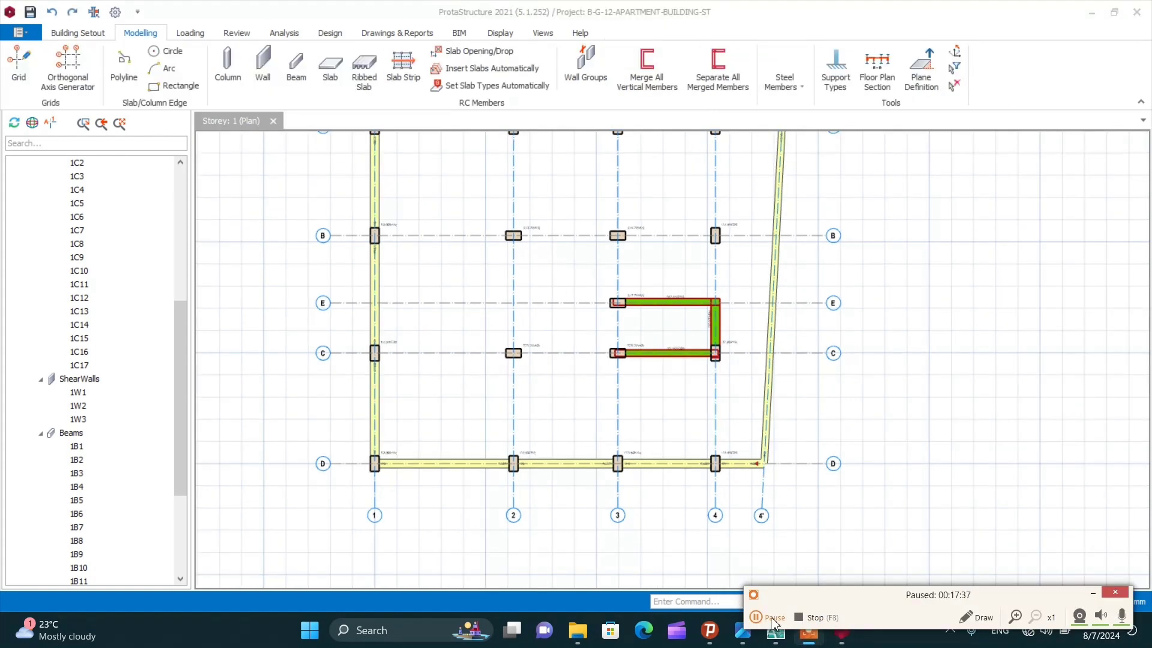
left_click(774, 617)
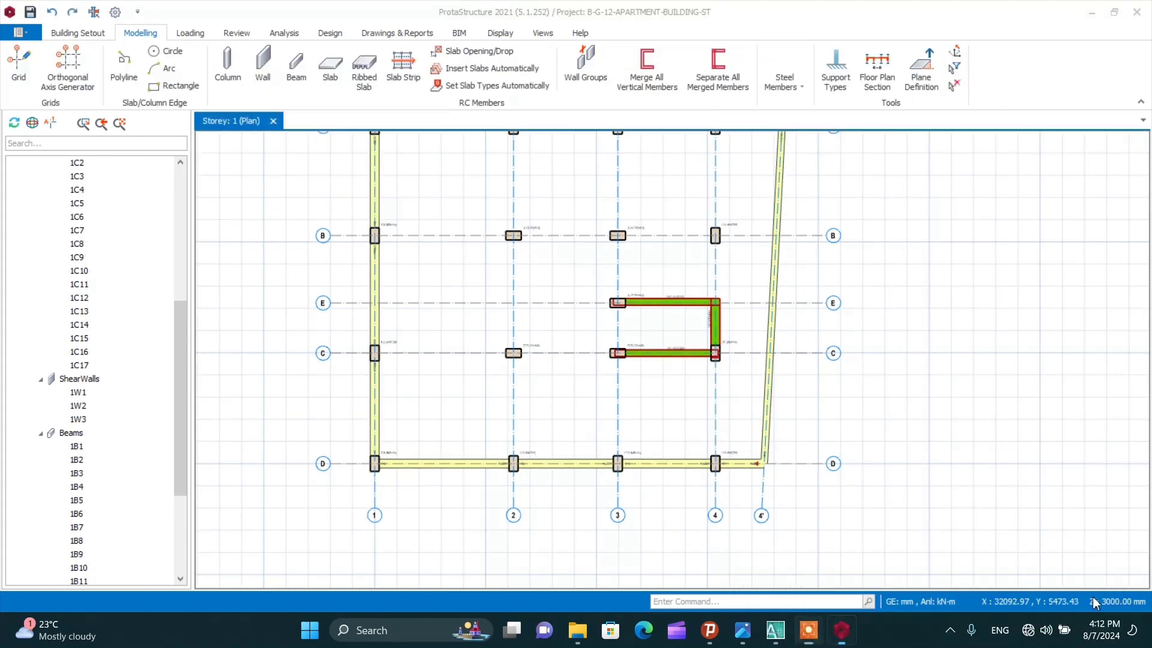
Open the properties of the axis 4' beam and use its 300 × 600 mm section to insert a beam along axis 4 from axis D to C
scroll(714, 472, "down", 2)
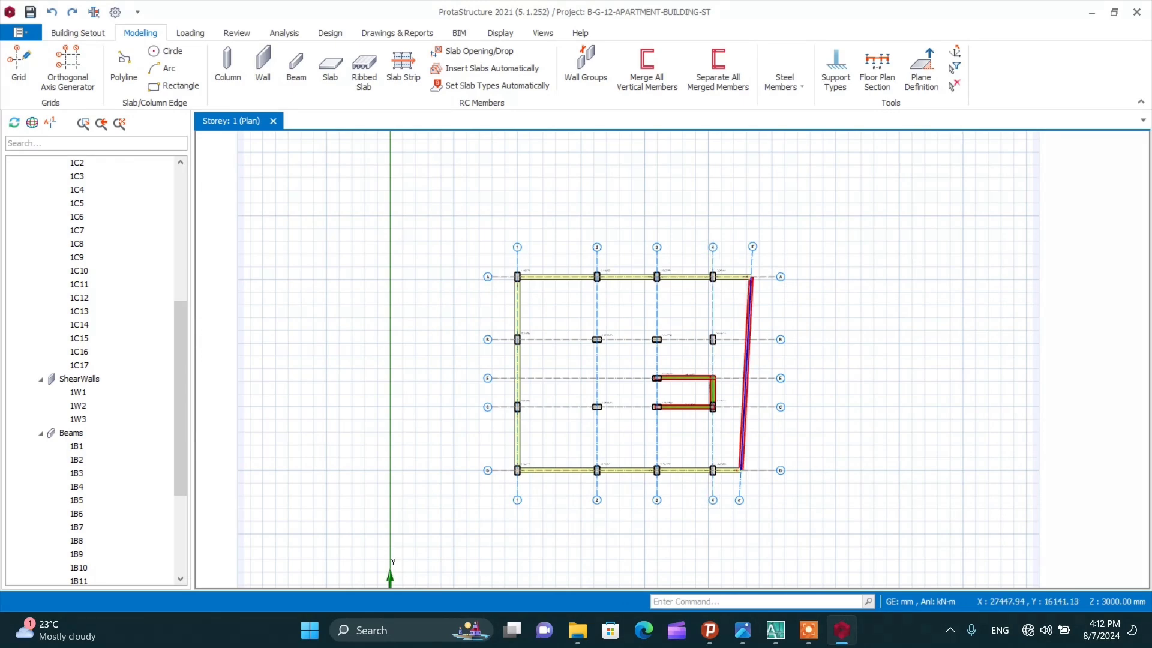
scroll(742, 389, "up", 4)
left_click(761, 331)
right_click(757, 331)
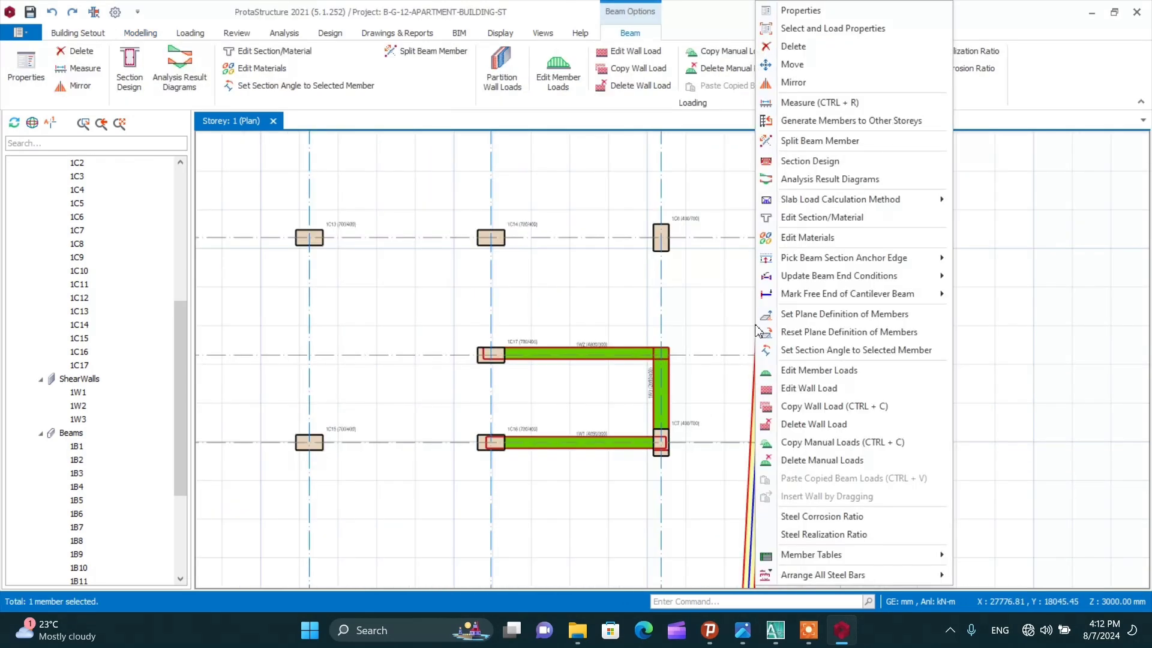
left_click(805, 16)
scroll(730, 327, "down", 3)
scroll(707, 486, "up", 8)
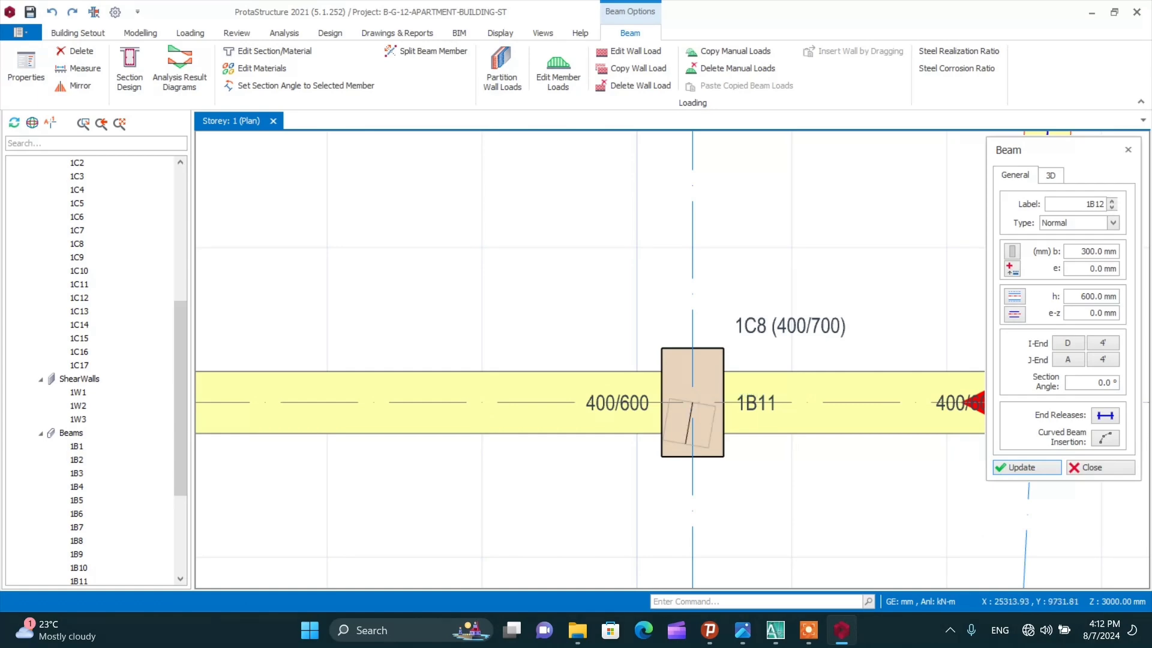
scroll(692, 403, "down", 3)
scroll(696, 174, "up", 4)
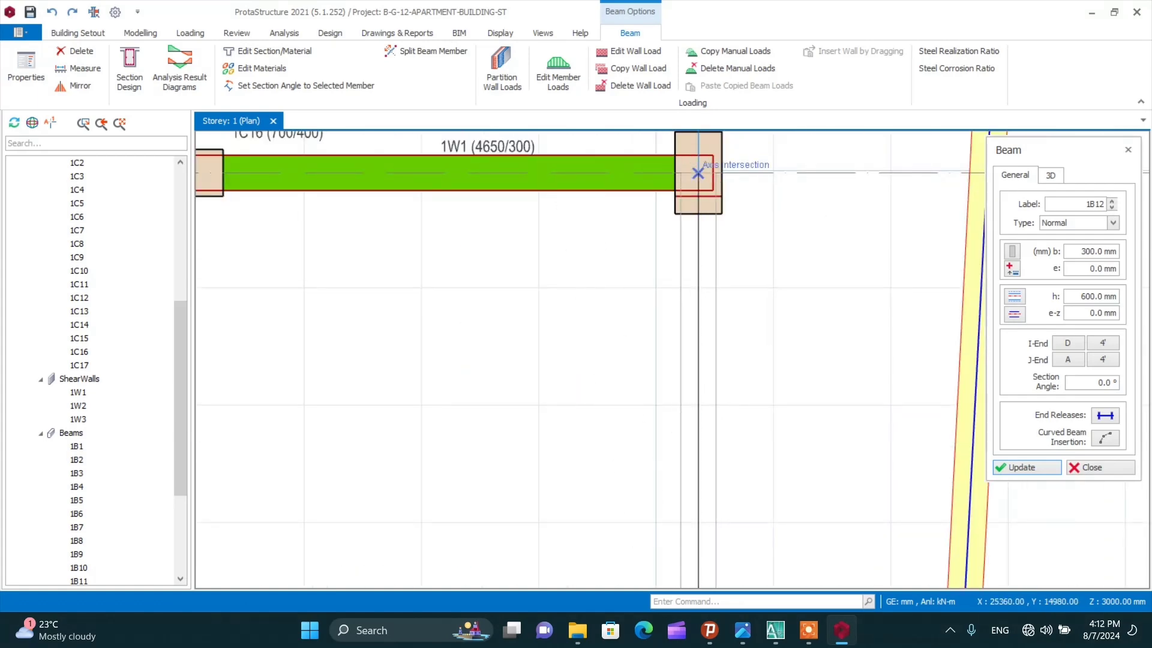
left_click(697, 178)
scroll(696, 180, "down", 4)
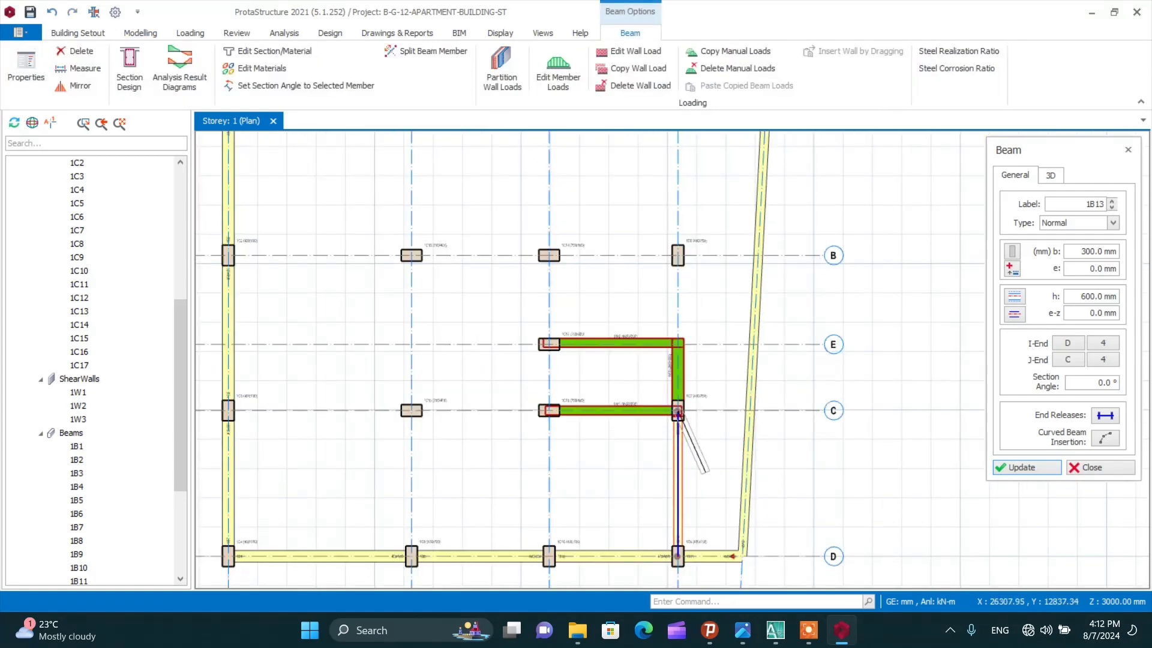
Insert 300 × 600 mm beams along axis 4 from the wall corner at axis E to axis A
scroll(696, 372, "up", 2)
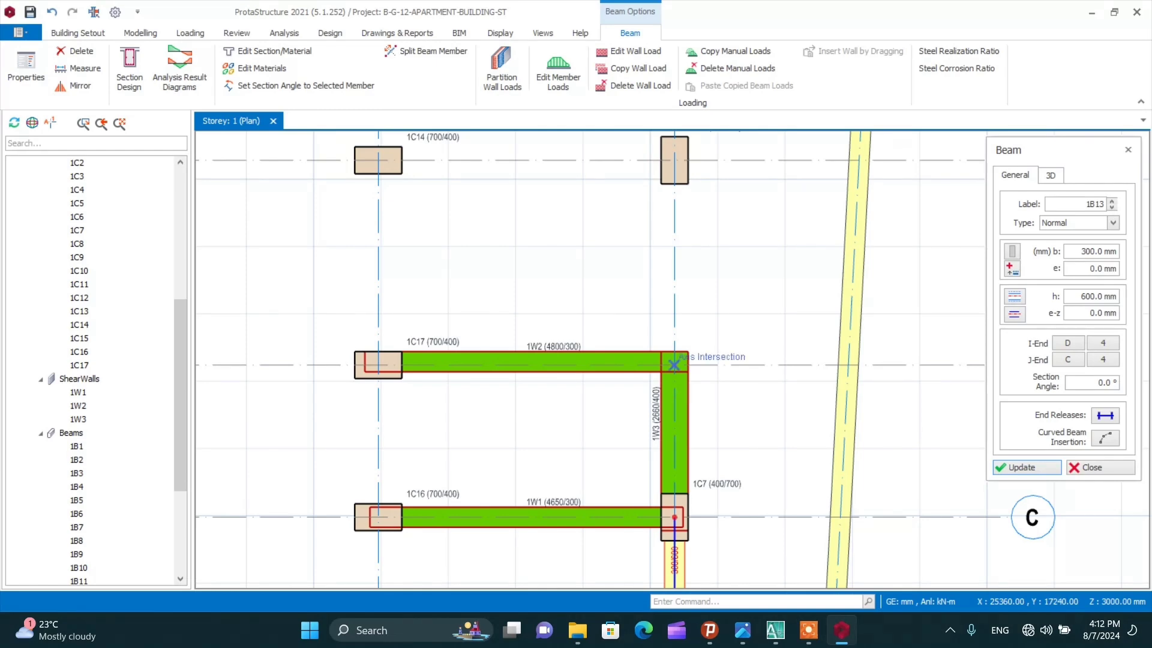
scroll(684, 356, "down", 5)
scroll(674, 220, "up", 4)
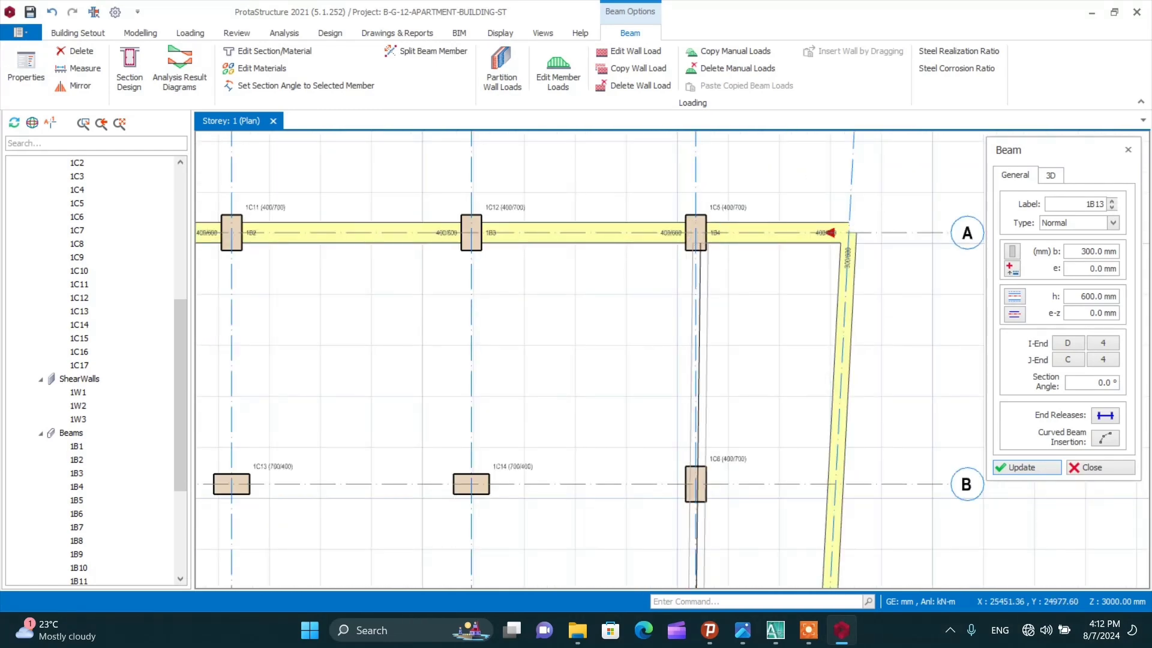
left_click(696, 233)
scroll(696, 288, "down", 4)
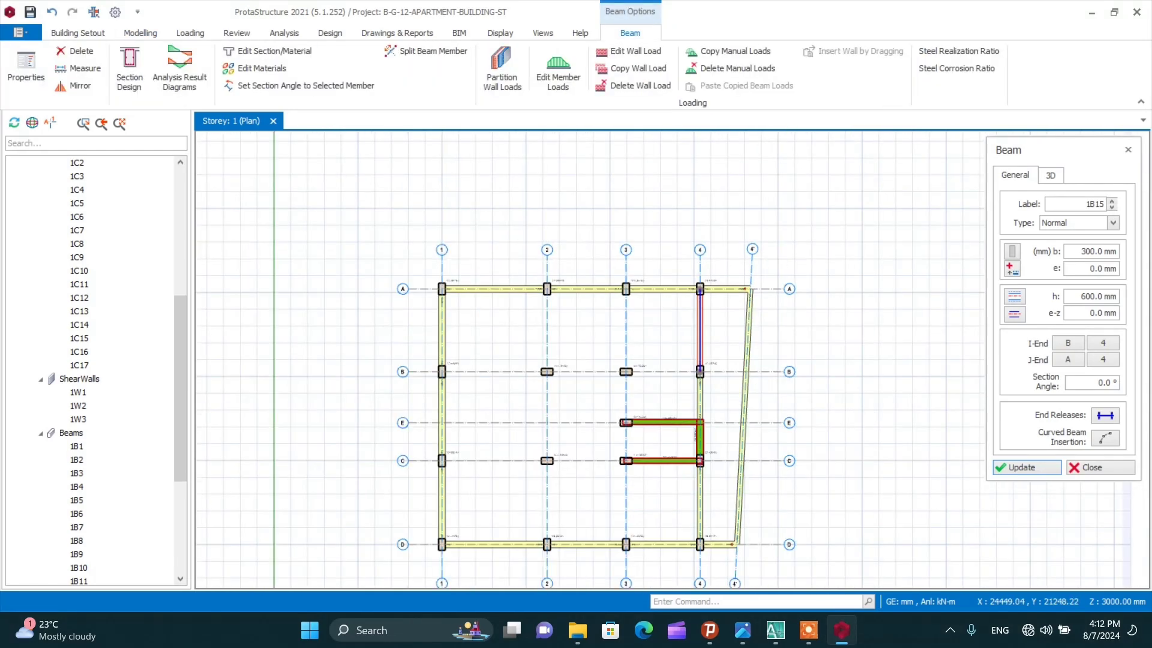
Insert 300 × 600 mm beams along axis 3 from axis D to axis A
scroll(619, 486, "up", 4)
scroll(619, 486, "down", 5)
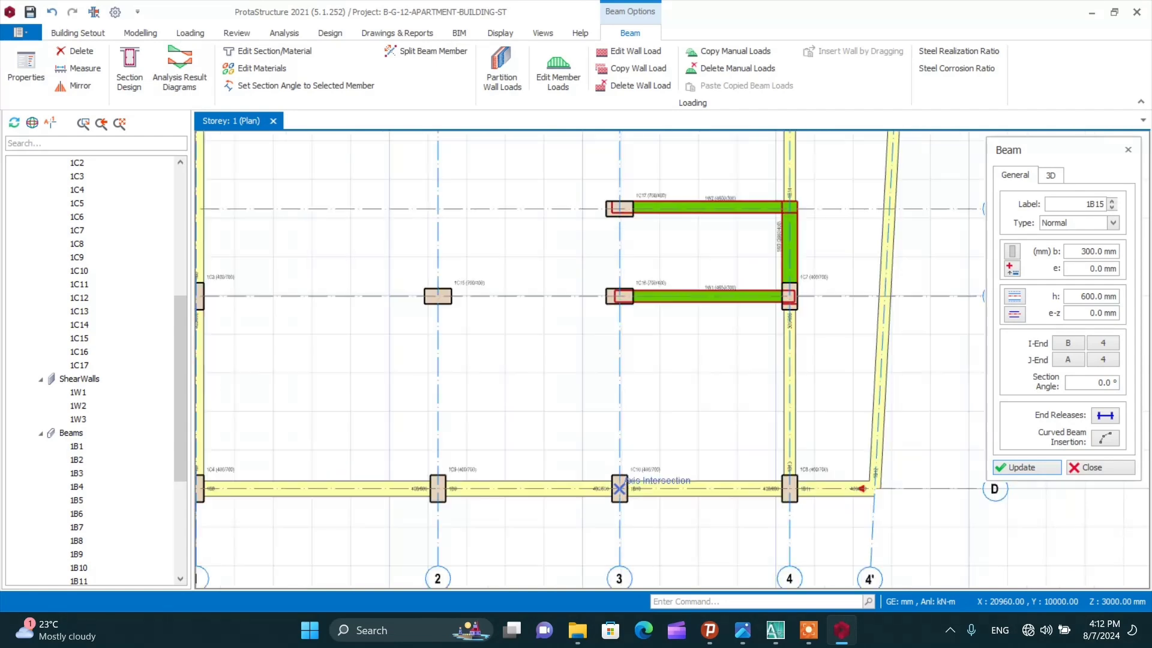
scroll(619, 232, "up", 6)
left_click(630, 228)
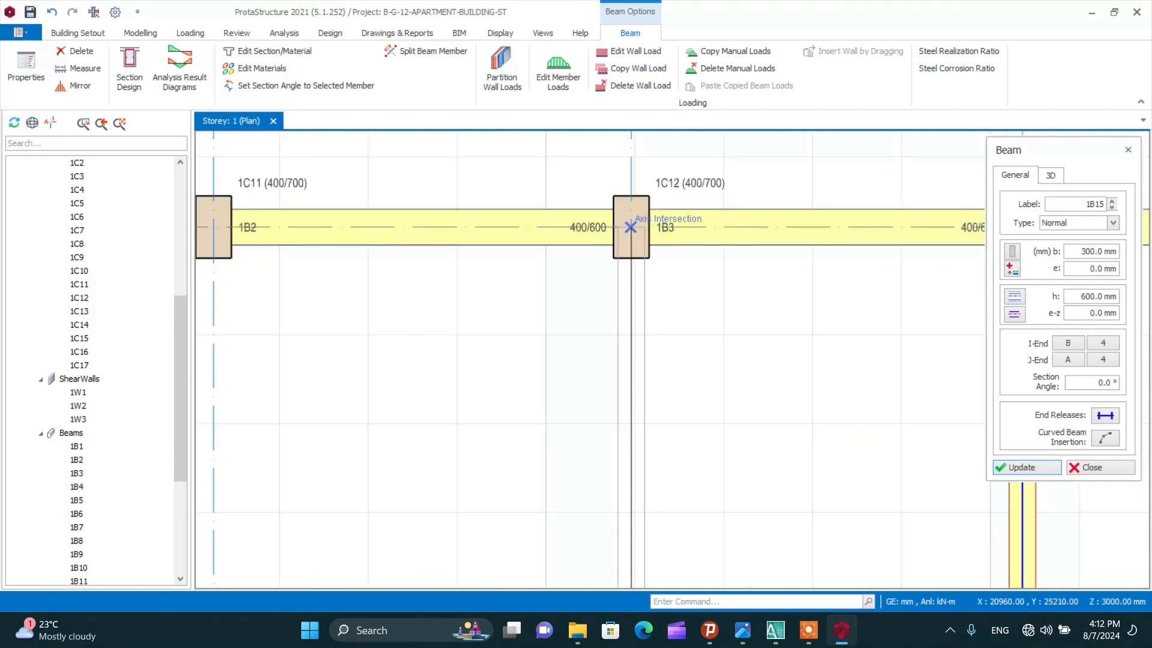
scroll(699, 292, "down", 1)
scroll(684, 286, "down", 3)
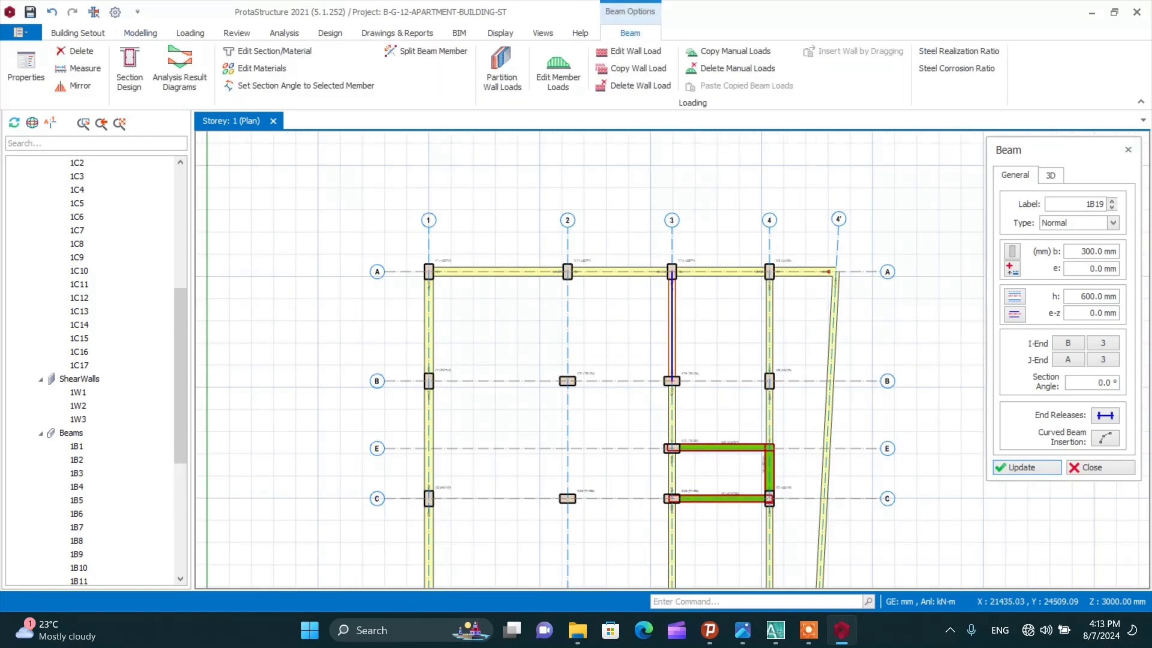
Insert 300 × 600 mm beams along axis 2 from the column at axis D to the column at axis A
scroll(576, 498, "up", 3)
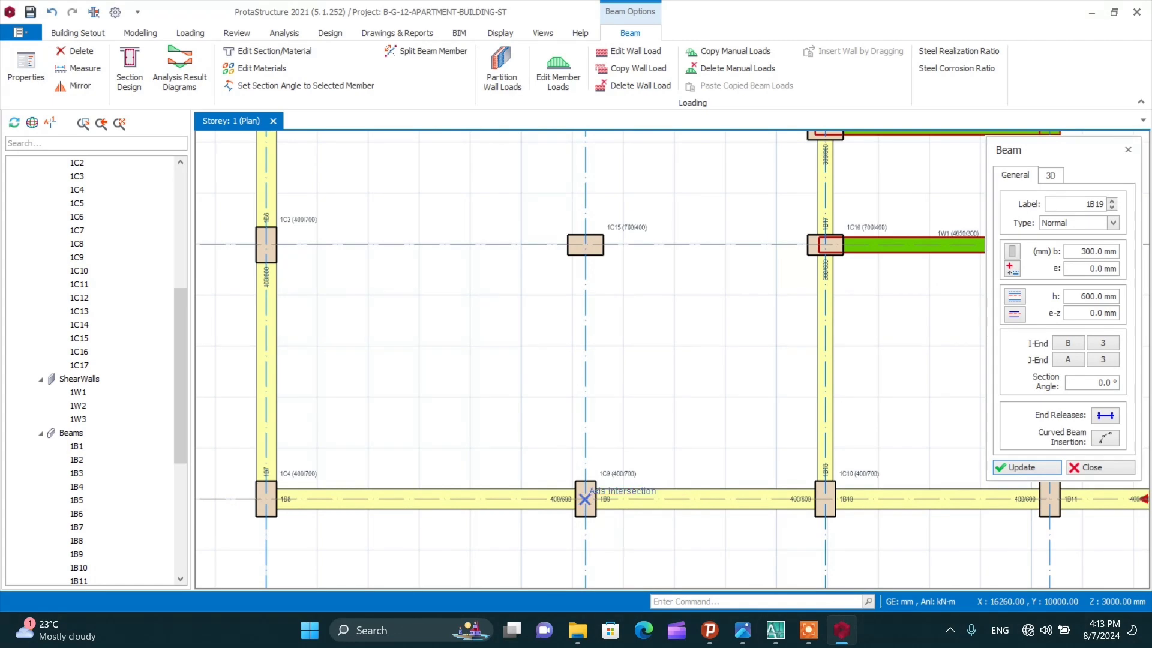
scroll(584, 498, "down", 3)
scroll(591, 279, "up", 3)
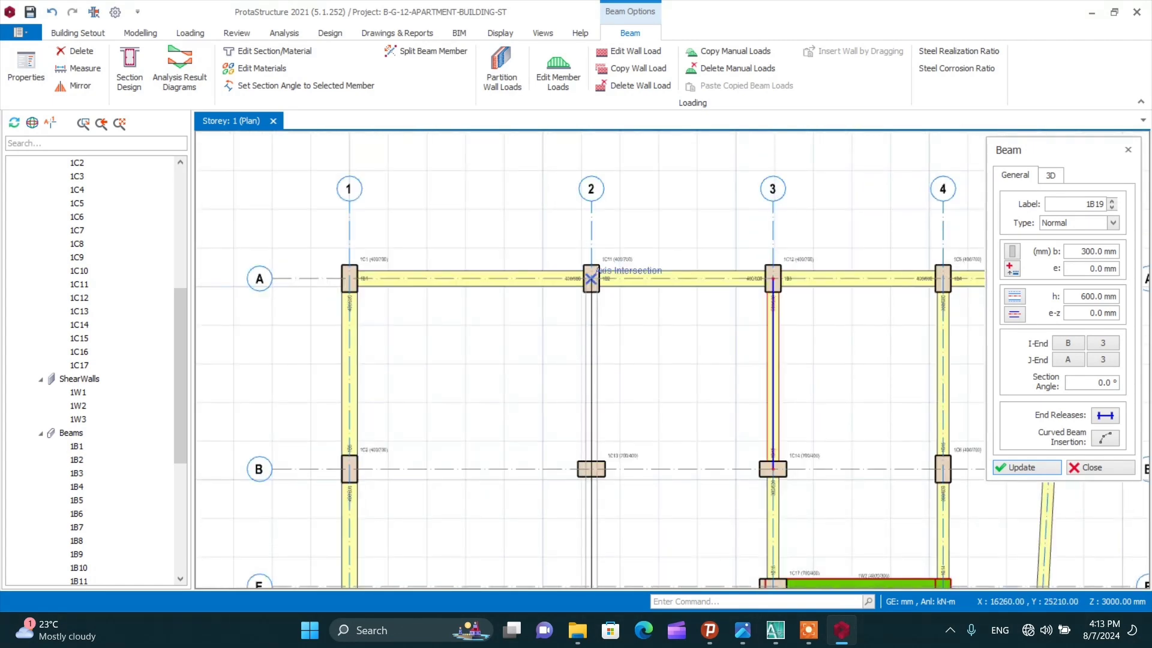
left_click(591, 279)
scroll(618, 378, "down", 3)
Insert 300 × 600 mm beams along axis B from the column at axis 1 to the inclined axis 4'
scroll(495, 370, "up", 4)
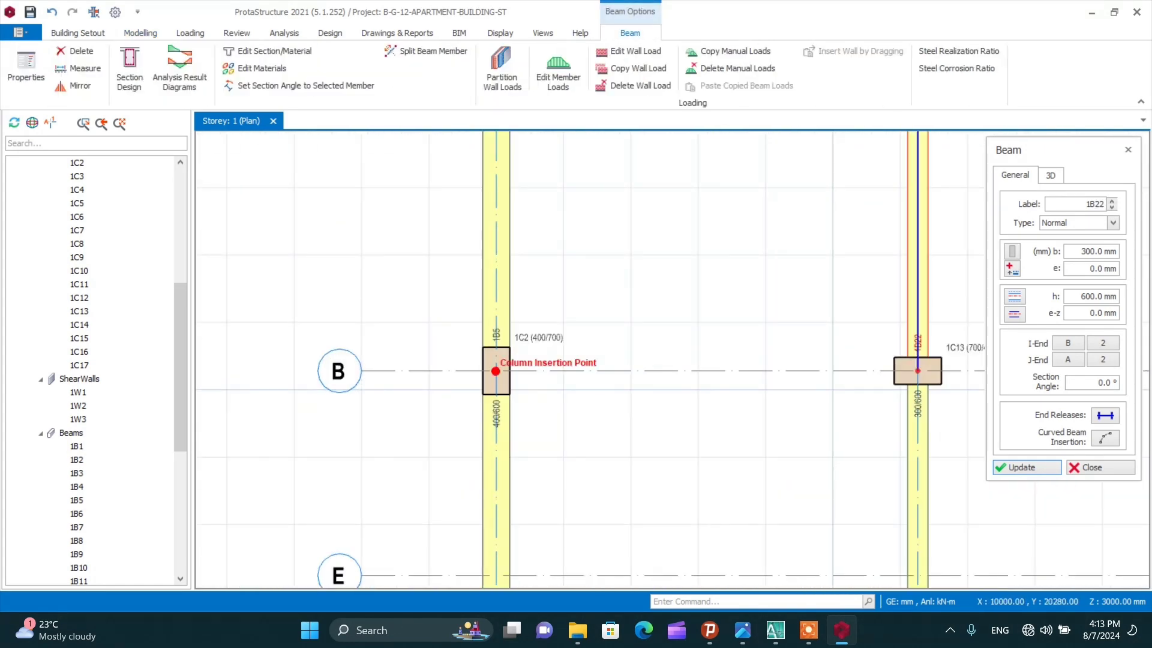
left_click(496, 370)
scroll(495, 371, "down", 5)
scroll(690, 369, "up", 4)
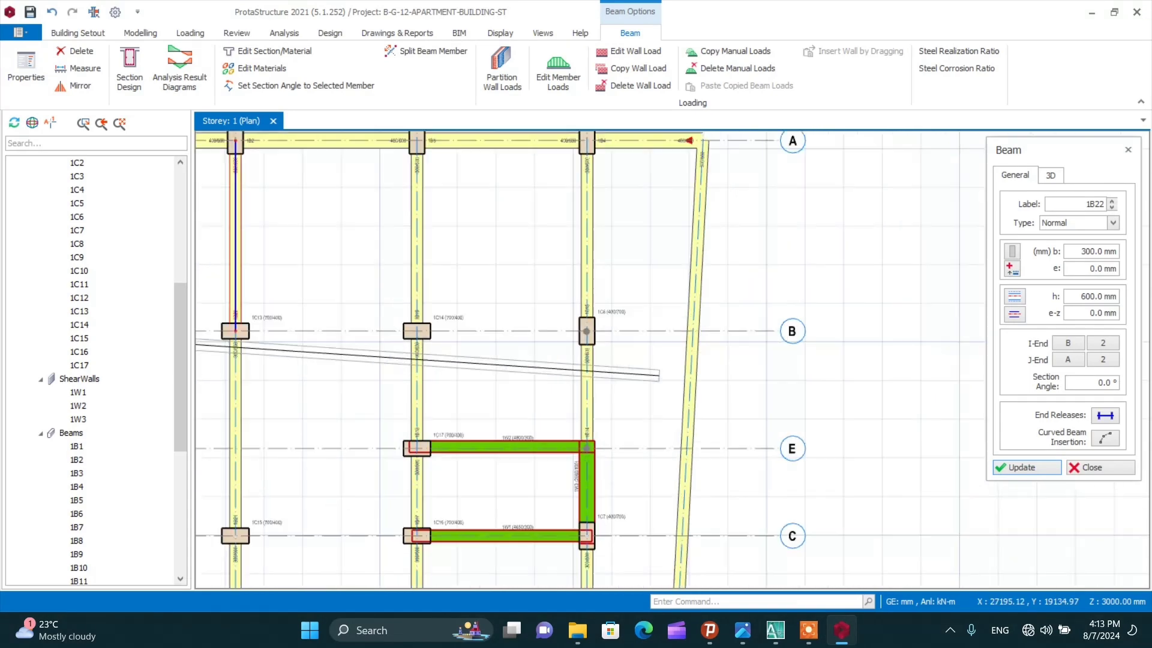
left_click(693, 332)
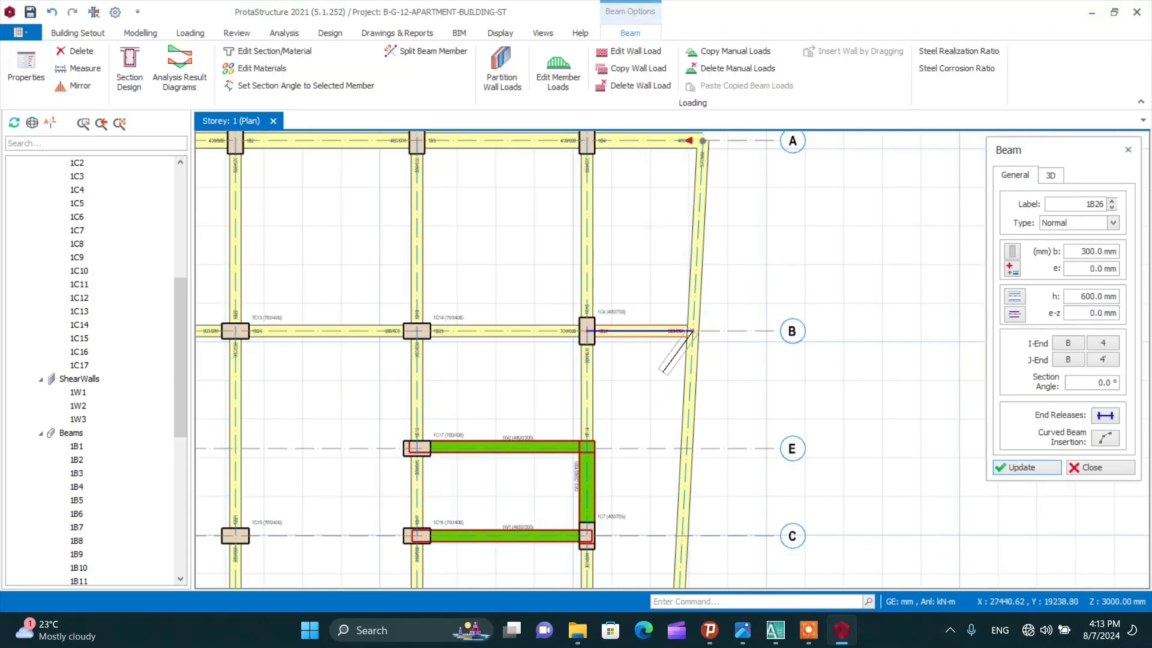
scroll(693, 336, "down", 4)
scroll(620, 343, "up", 4)
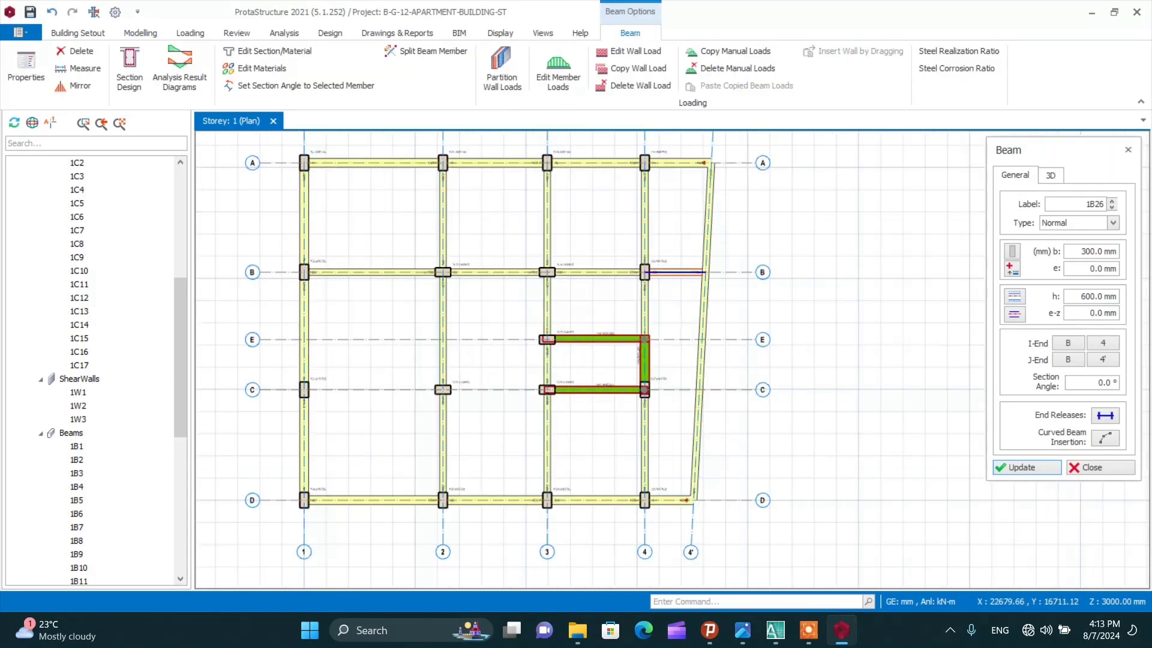
scroll(621, 375, "up", 2)
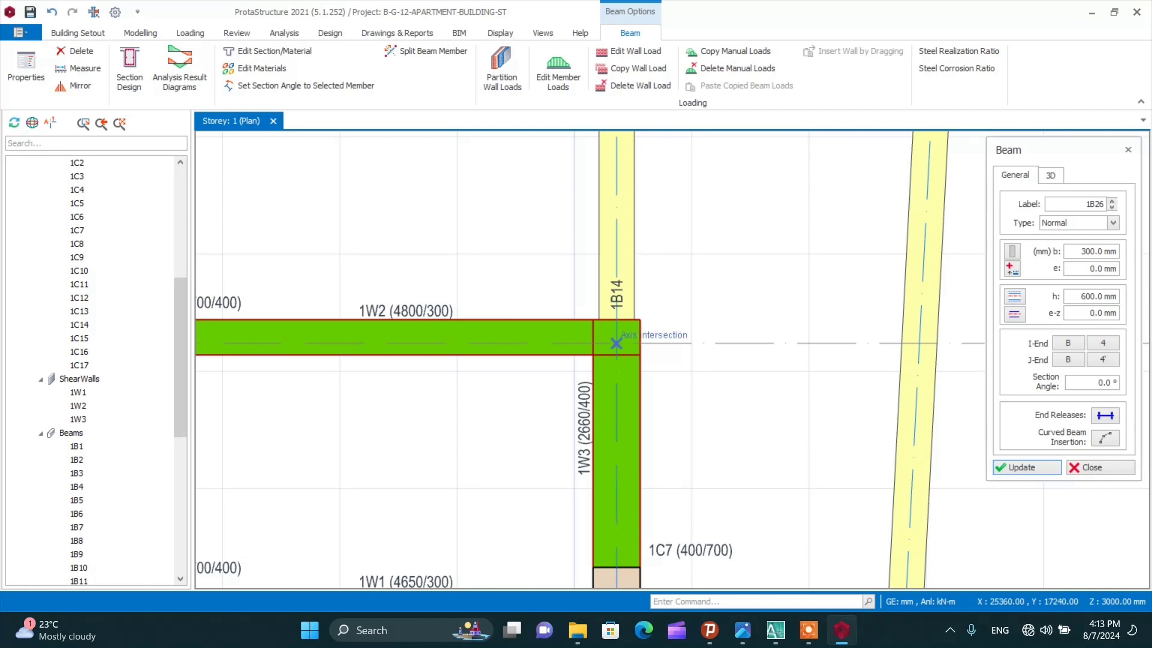
scroll(618, 334, "down", 2)
left_click(617, 343)
scroll(676, 345, "down", 2)
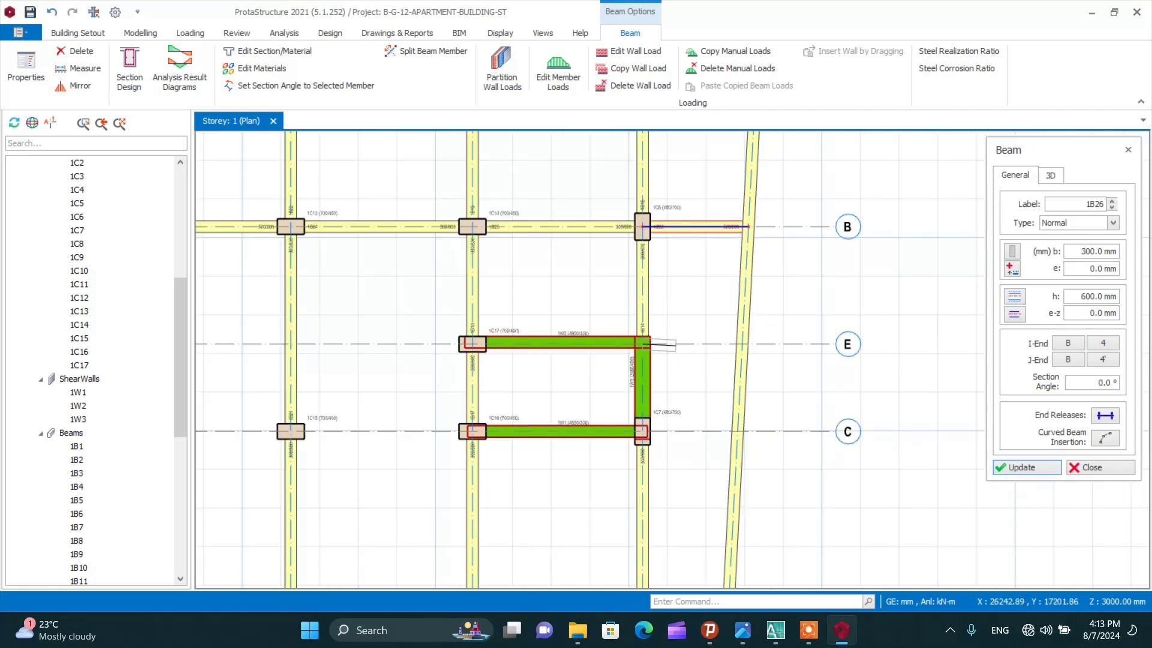
scroll(677, 346, "down", 2)
Insert a 300 × 600 mm beam along axis C from the column at axis 4 to the inclined axis 4'
scroll(642, 430, "up", 5)
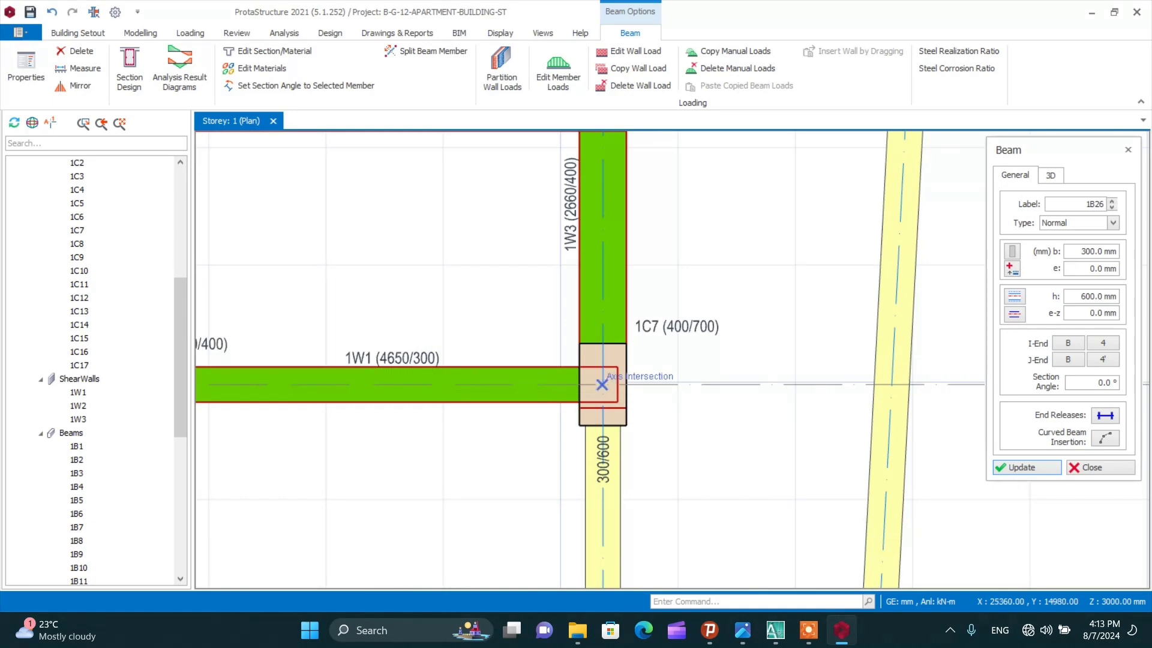
left_click(602, 385)
scroll(605, 386, "down", 2)
scroll(773, 393, "up", 3)
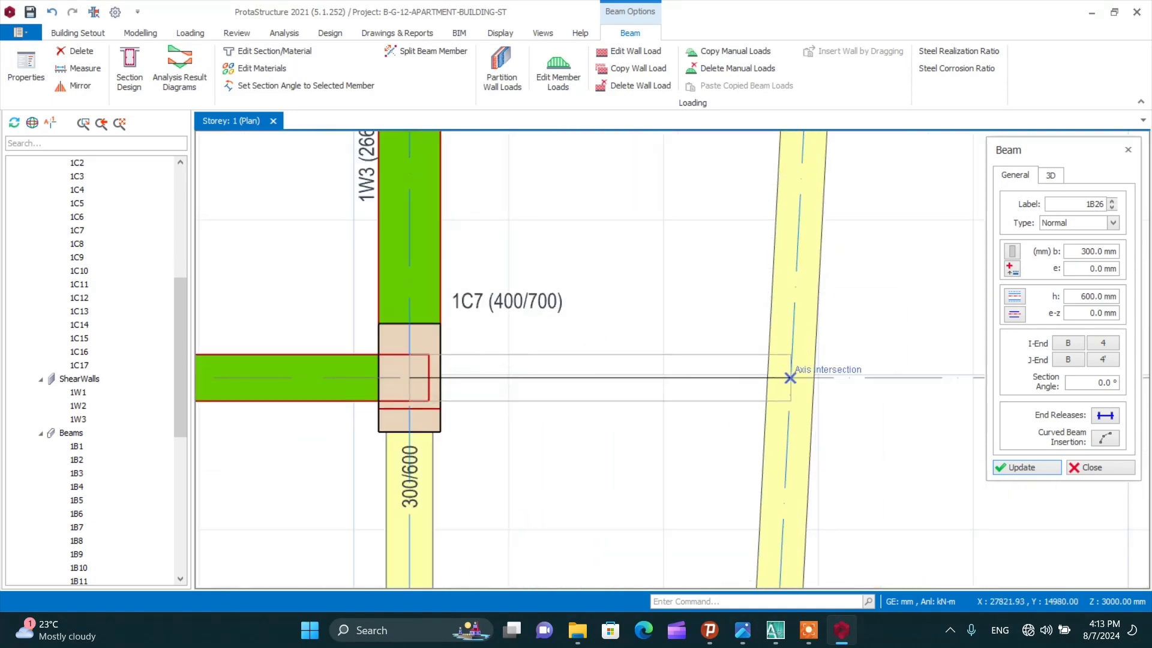
left_click(790, 378)
scroll(790, 378, "down", 3)
Insert 300 × 600 mm beams along axis C from the column at axis 3 to axis 1 and close the beam settings
scroll(540, 357, "up", 4)
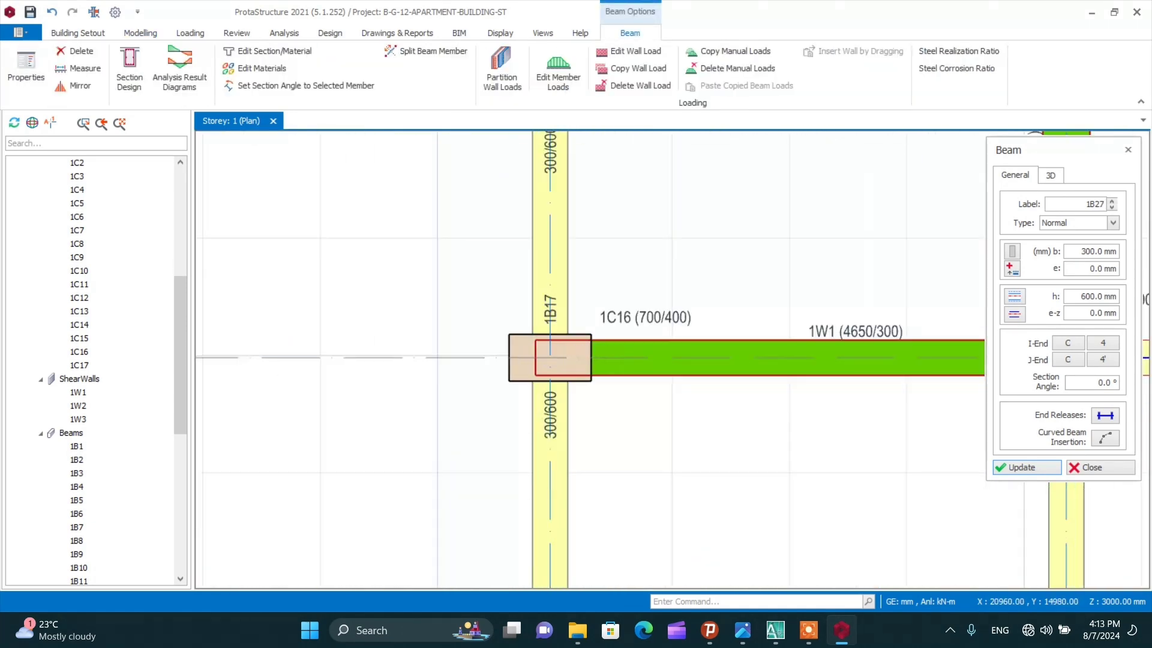
scroll(550, 358, "down", 3)
scroll(334, 363, "up", 3)
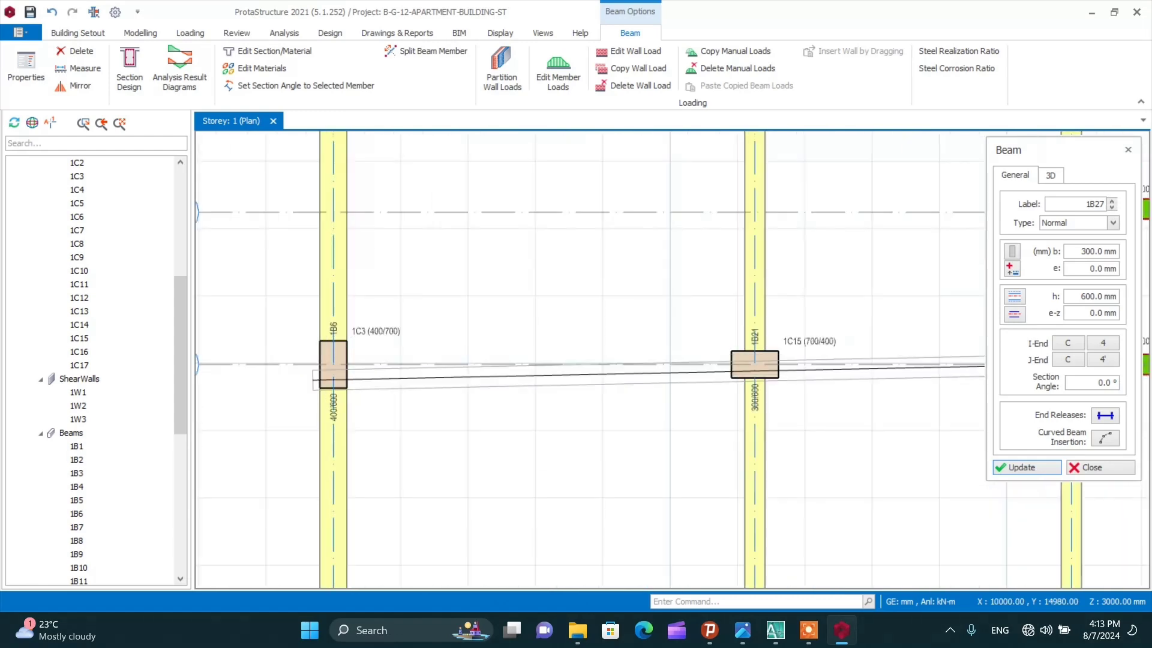
left_click(333, 365)
scroll(430, 359, "down", 3)
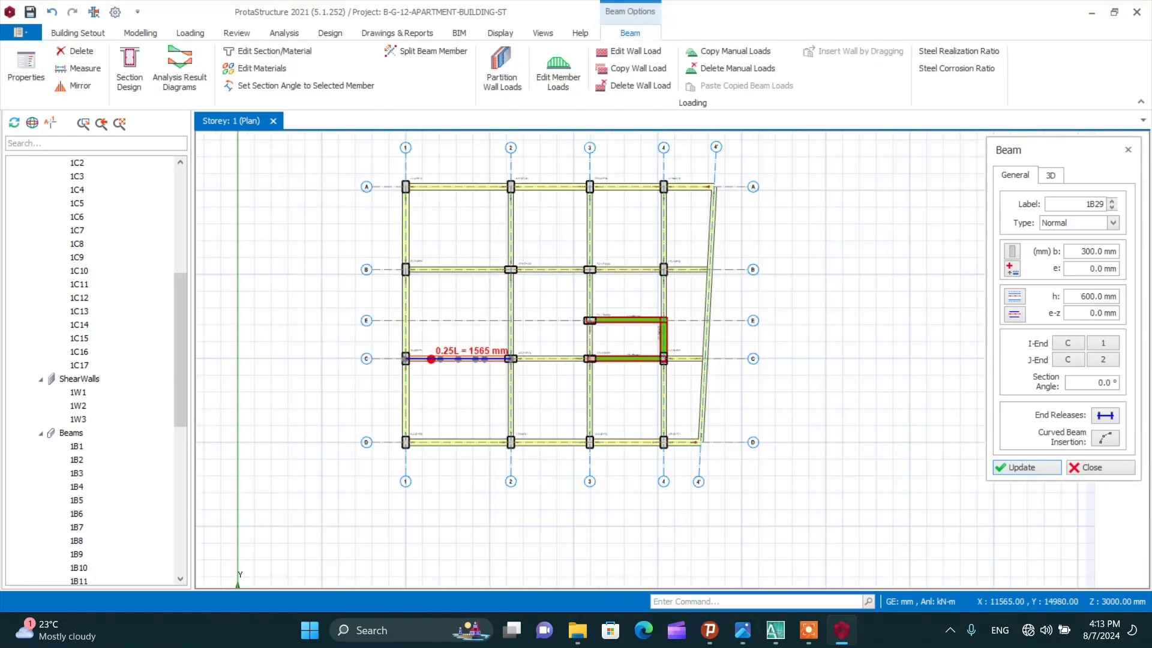
left_click(1131, 152)
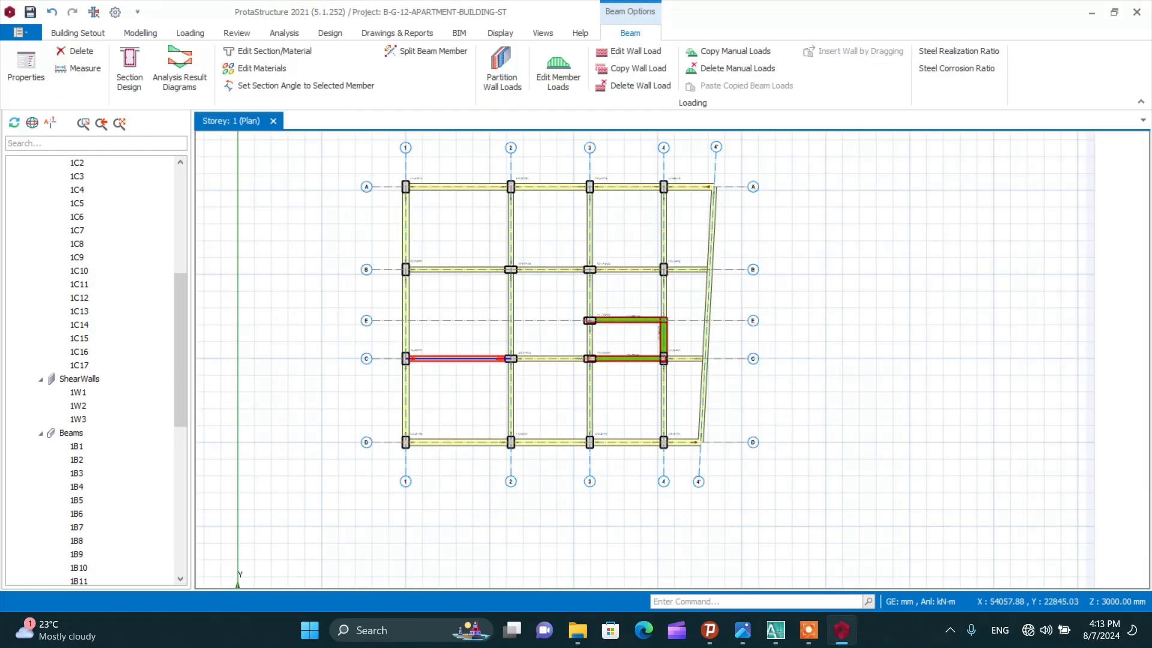
Examine how the perimeter beams along axis A line up with the columns from axis 1 to axis 4'
scroll(705, 207, "up", 1)
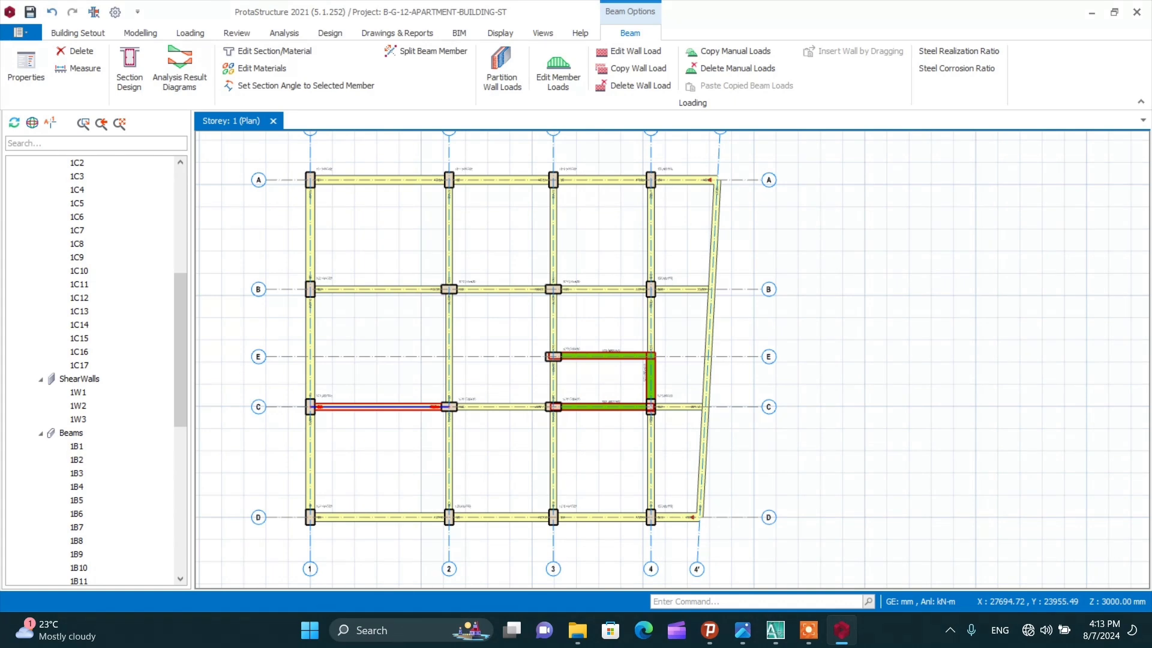
key("Escape")
scroll(301, 171, "up", 7)
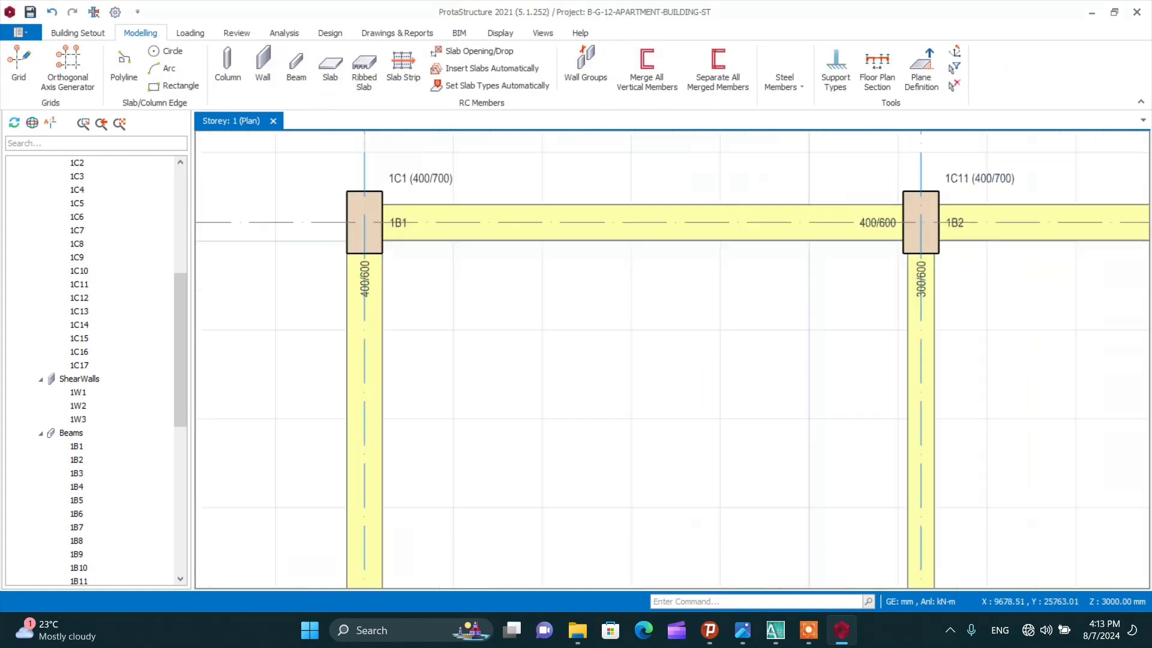
scroll(343, 195, "down", 6)
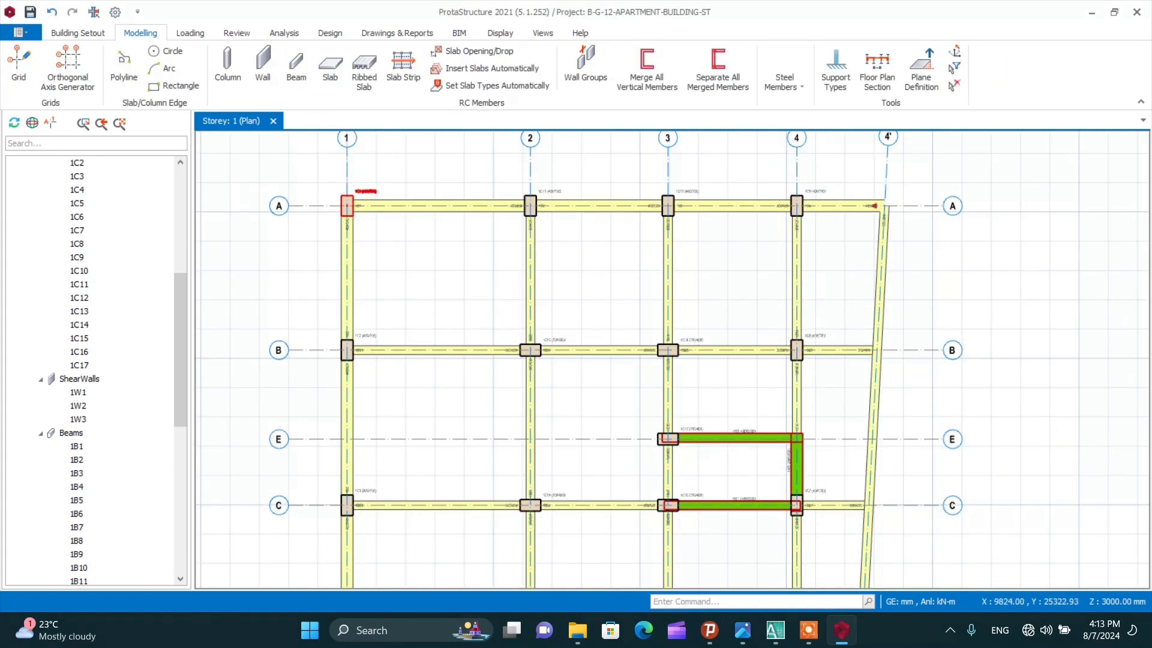
scroll(348, 203, "up", 3)
scroll(354, 205, "down", 3)
scroll(354, 205, "up", 4)
scroll(360, 210, "down", 6)
scroll(528, 201, "up", 7)
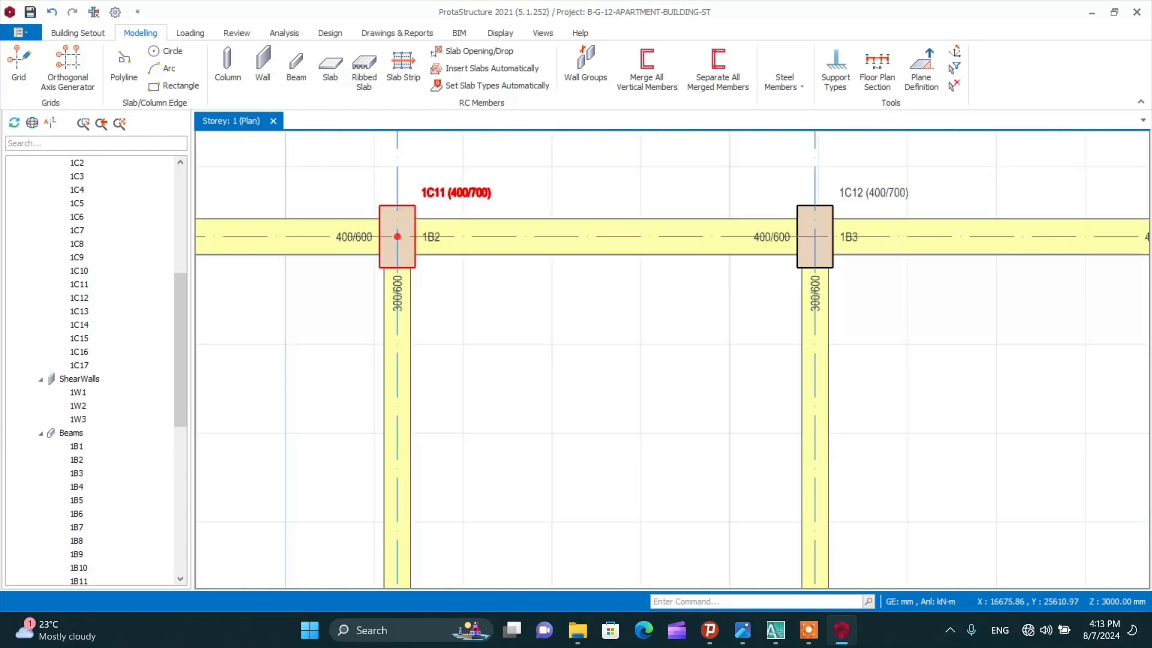
scroll(528, 201, "down", 4)
scroll(528, 201, "up", 4)
scroll(576, 187, "down", 4)
scroll(695, 191, "up", 3)
scroll(646, 180, "down", 4)
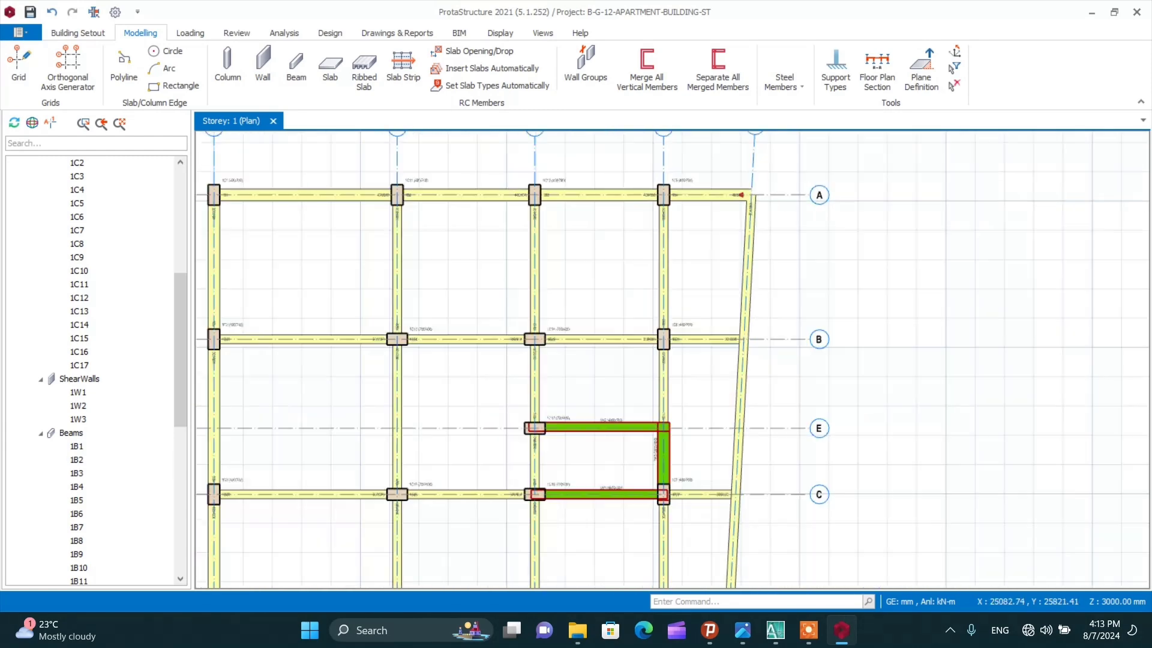
scroll(733, 220, "up", 4)
scroll(693, 171, "down", 3)
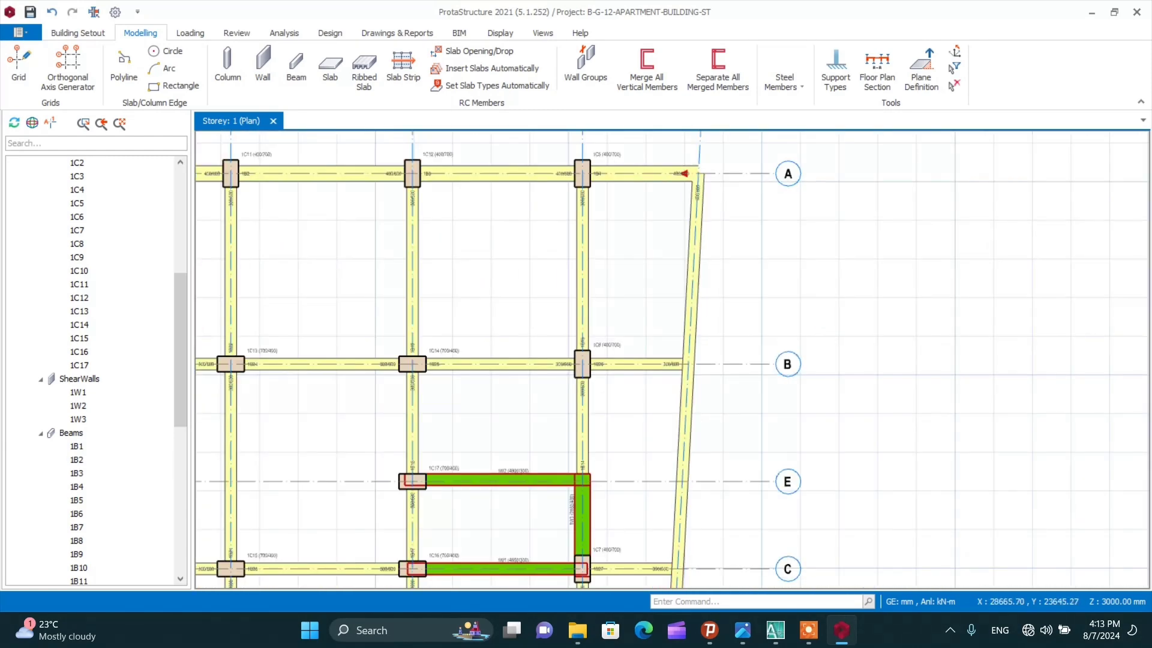
Shift the inclined beam on axis 4' inward until its outer edge lies on the axis
scroll(693, 171, "up", 4)
left_click(694, 198)
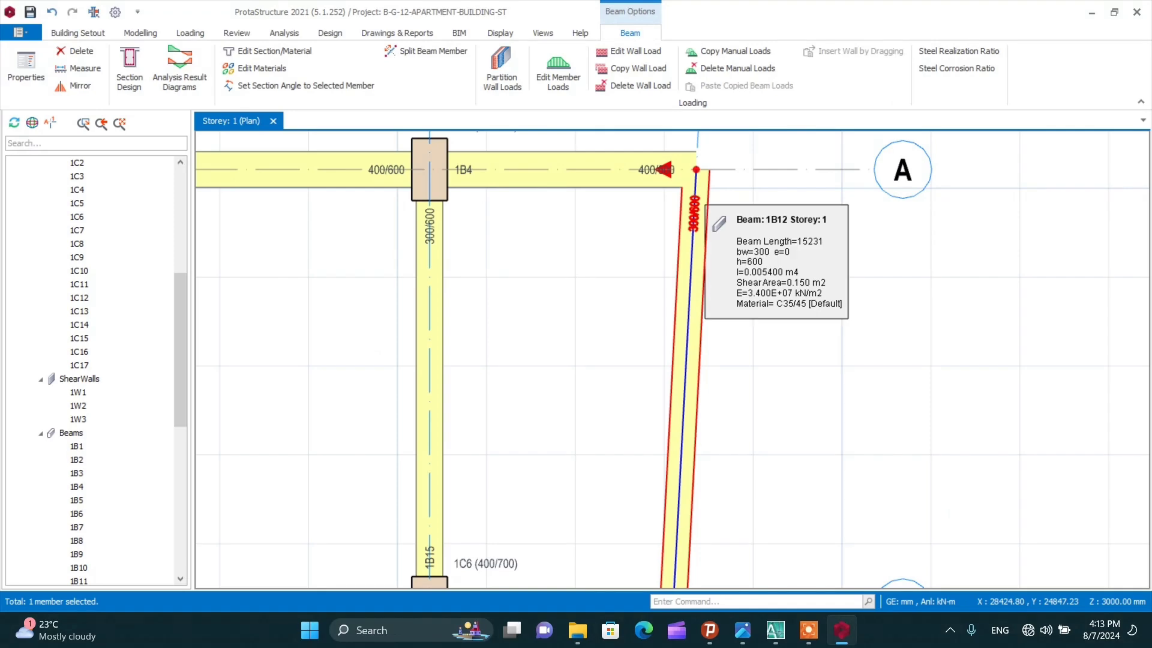
key("ctrl+Left")
key("ctrl+Left")
key("ctrl+Left")
key("ctrl+Left")
key("ctrl+Left")
key("ctrl+Left")
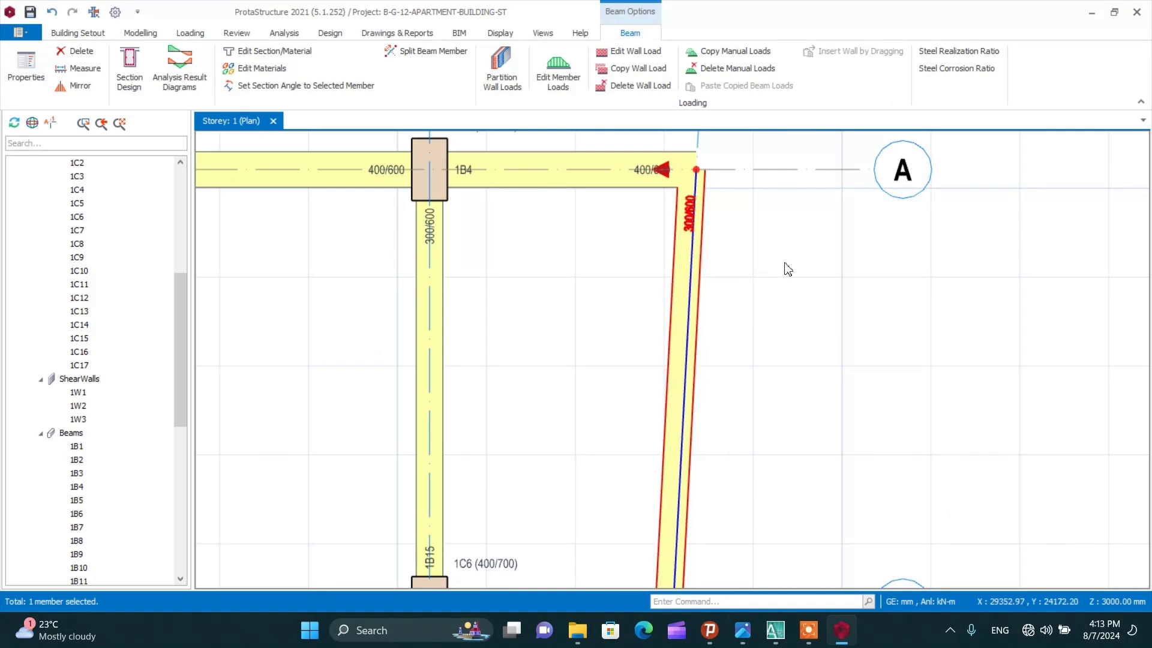
scroll(754, 237, "down", 6)
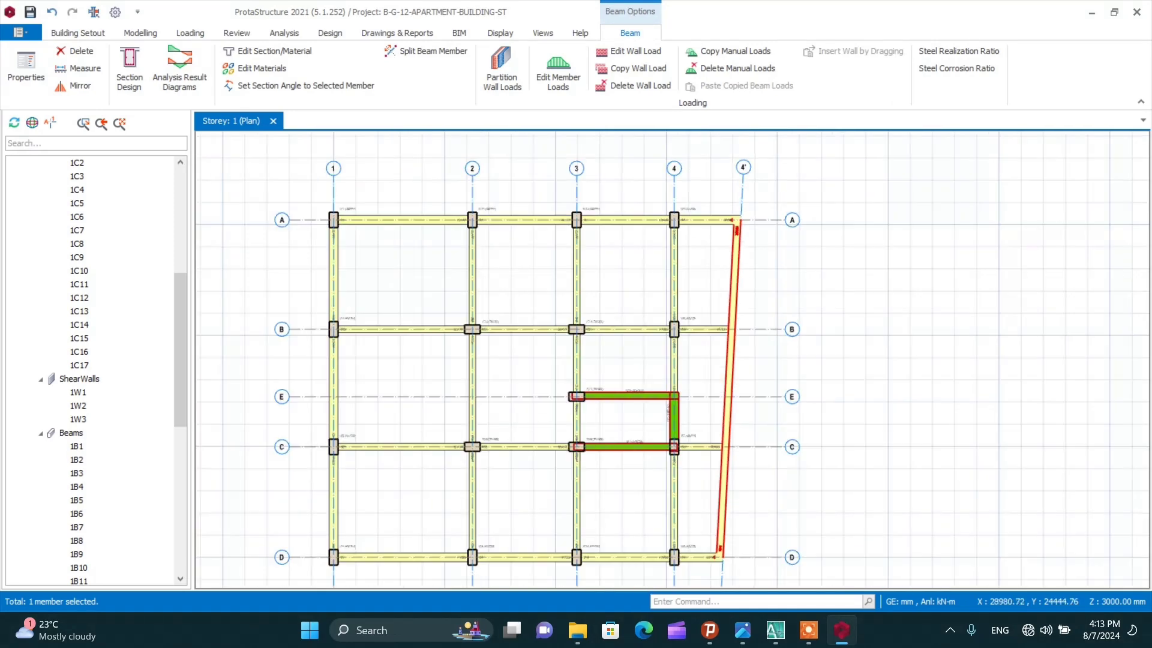
key("Escape")
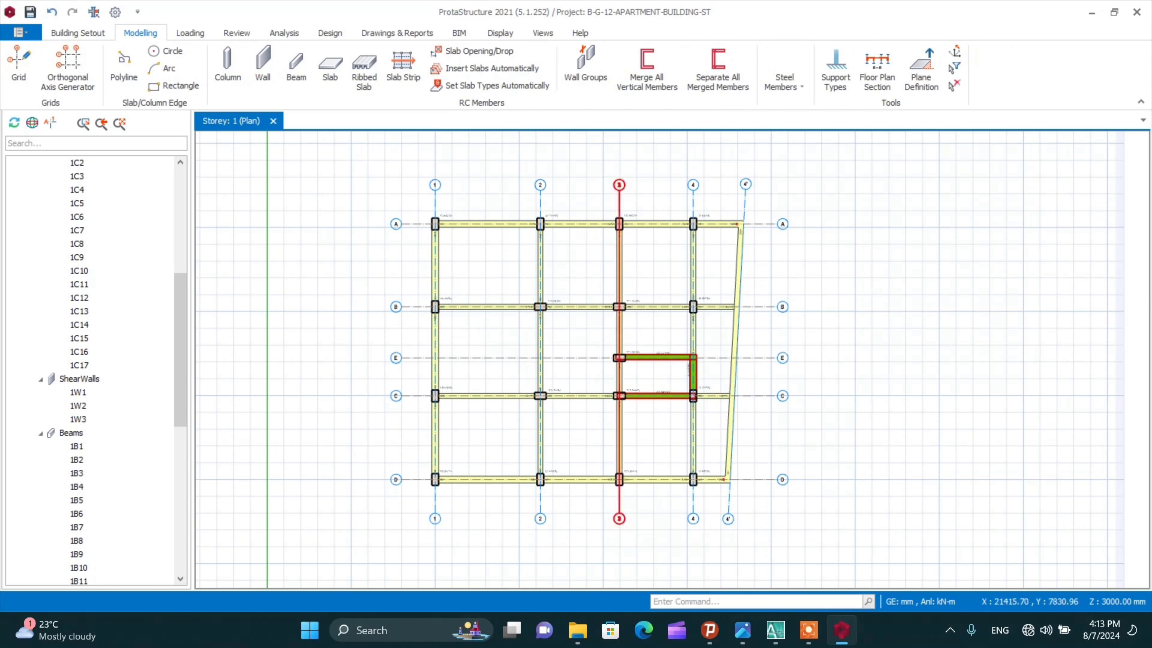
Shift the axis D beams between axes 3 and 4' outward until they are flush with the columns' outer faces
scroll(634, 496, "up", 7)
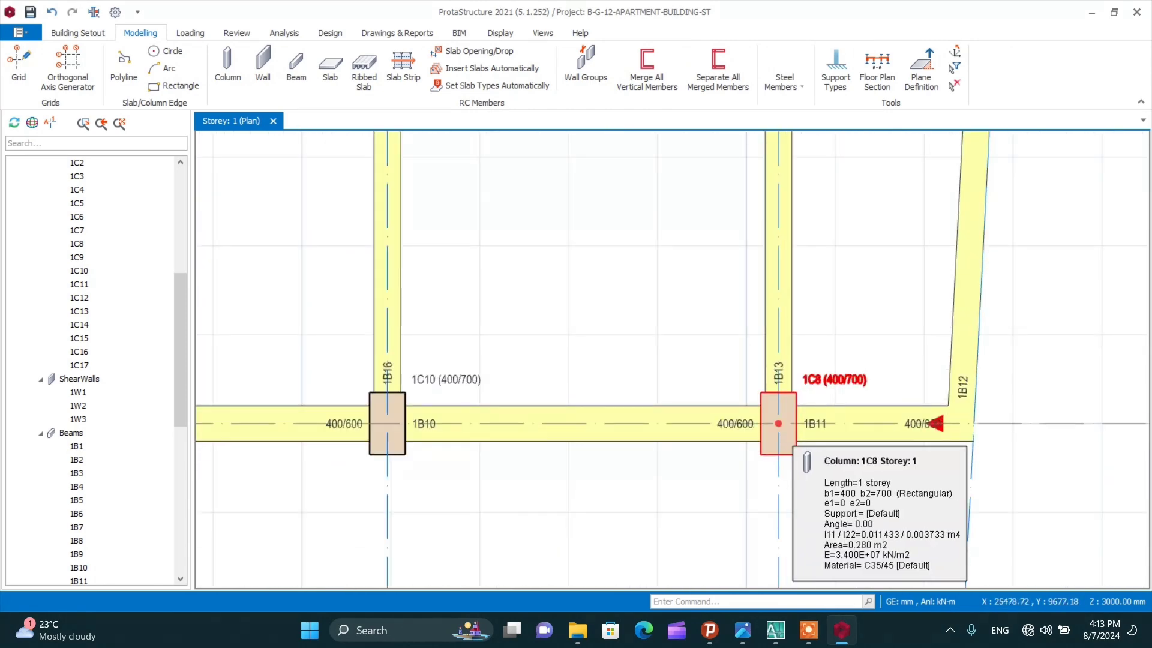
left_click(684, 424)
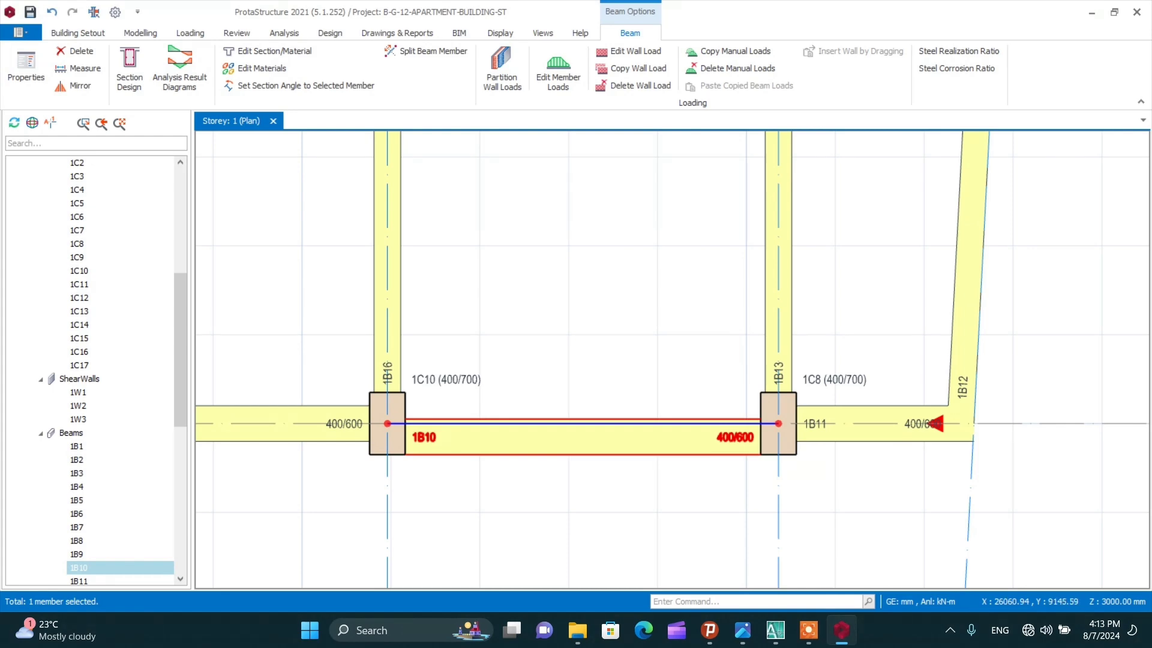
left_click(857, 440)
scroll(877, 499, "down", 5, "ctrl")
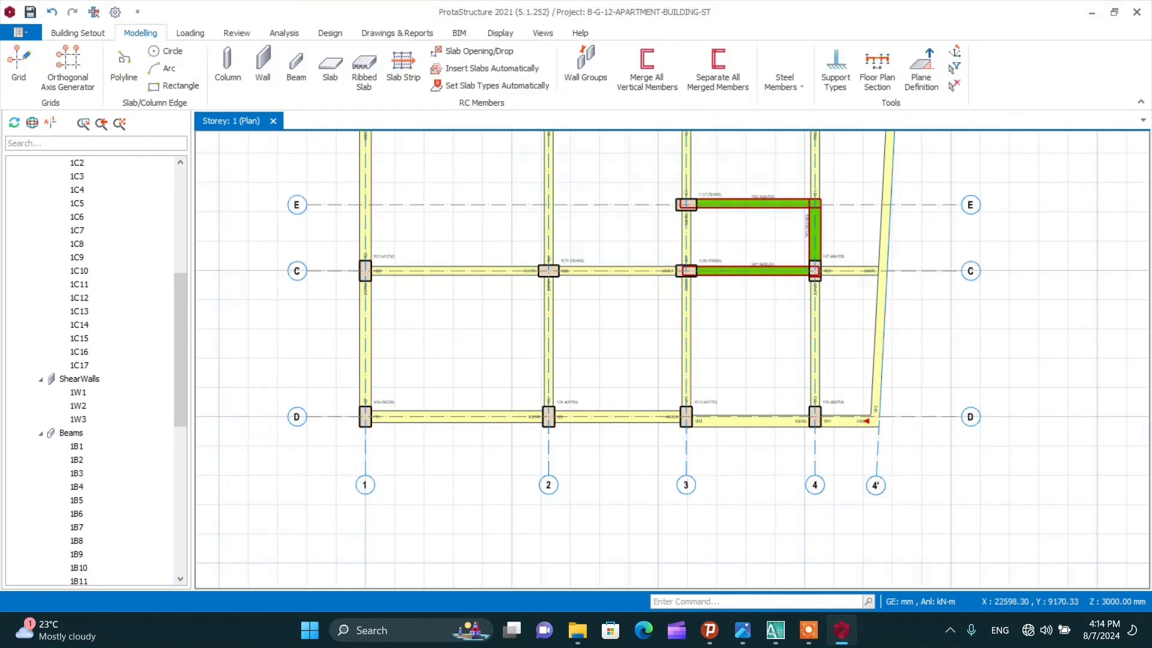
Shift the axis D beams between axes 1 and 3 outward until they are flush with the columns' outer faces
scroll(602, 405, "up", 3)
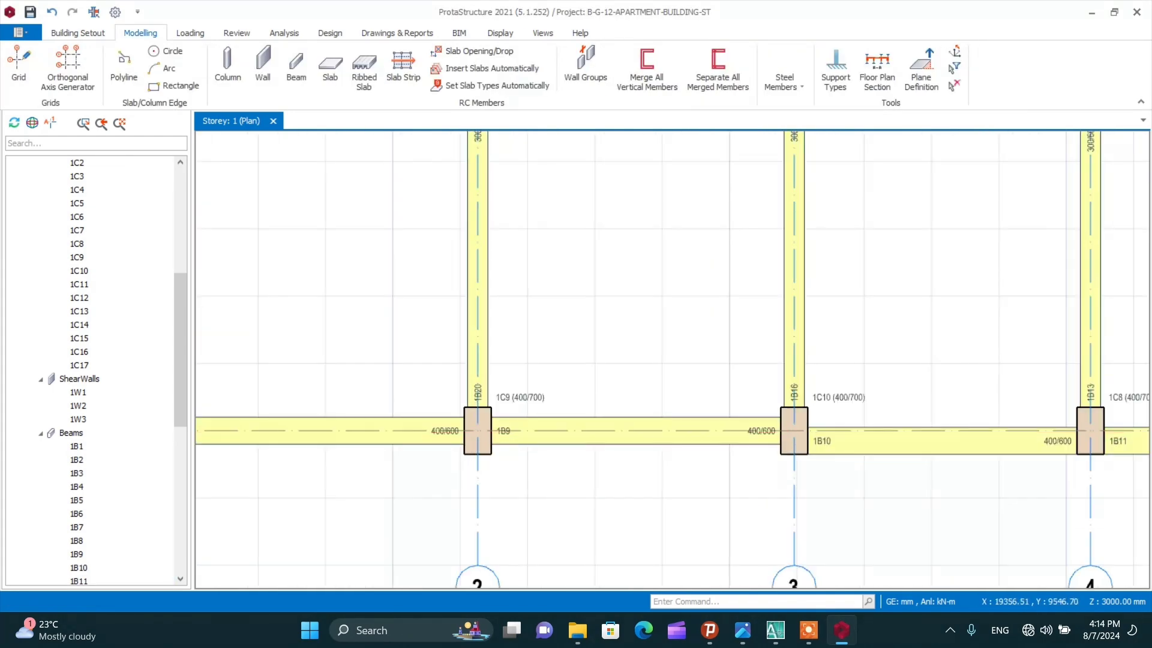
left_click(687, 441)
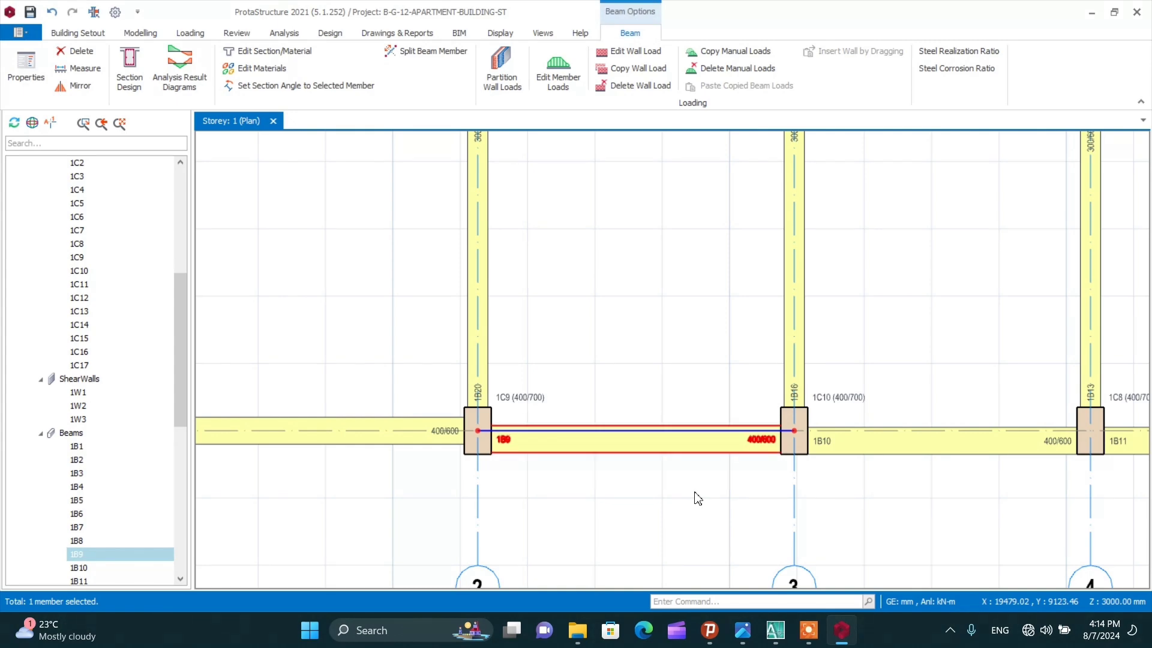
key("Escape")
scroll(806, 429, "down", 3)
scroll(633, 438, "up", 4)
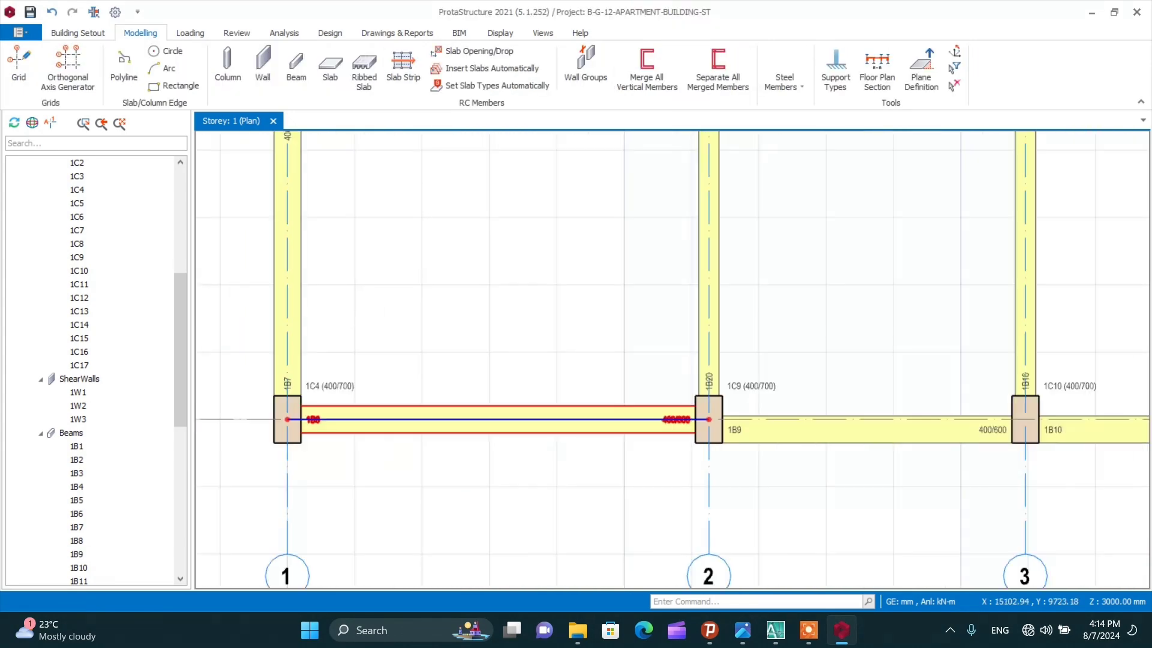
left_click(684, 420)
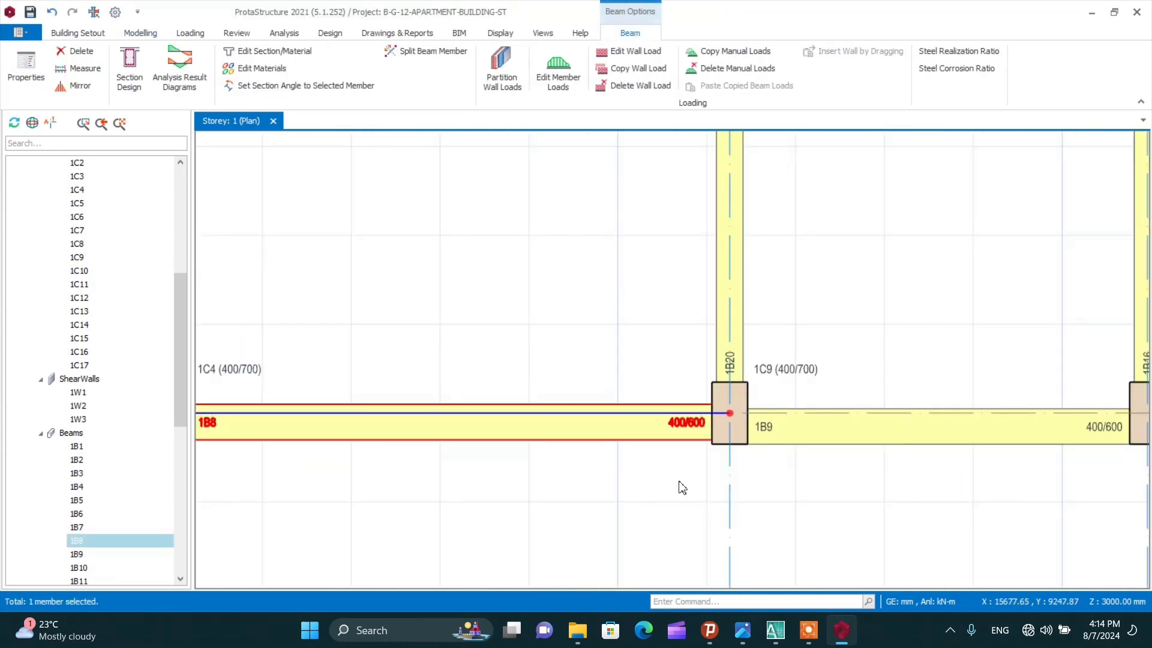
key("Escape")
scroll(718, 479, "down", 3)
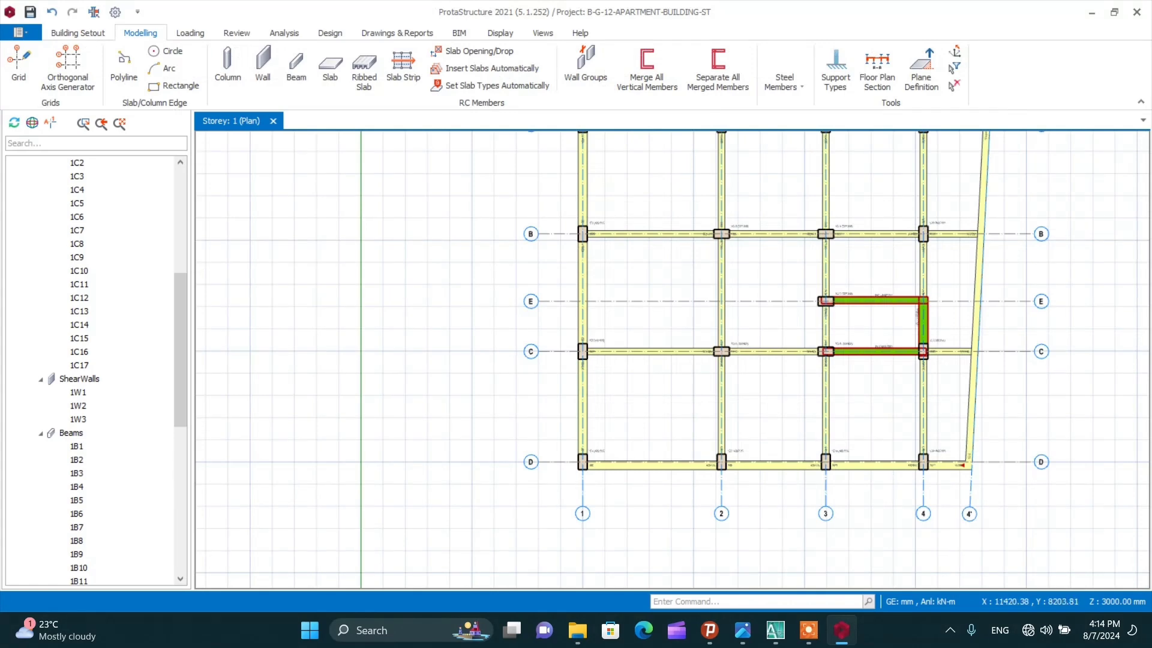
Shift the axis A beam between axes 1 and 2 outward until it is flush with the columns' outer faces
scroll(597, 337, "up", 3)
scroll(536, 390, "down", 5)
scroll(553, 251, "up", 5)
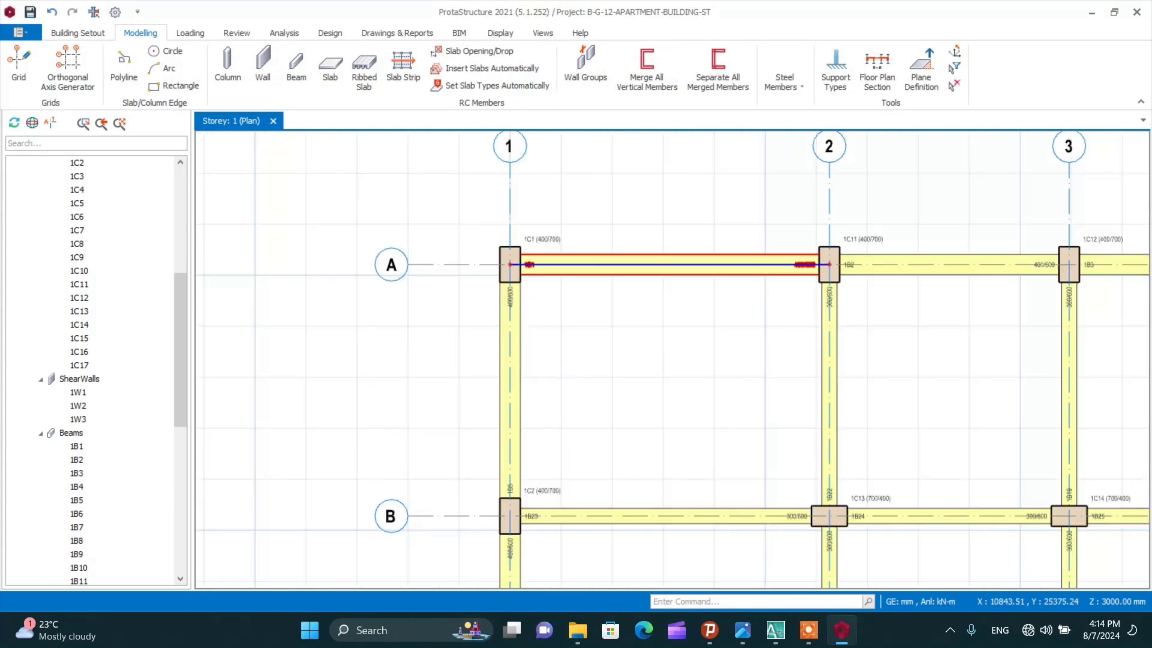
left_click(553, 264)
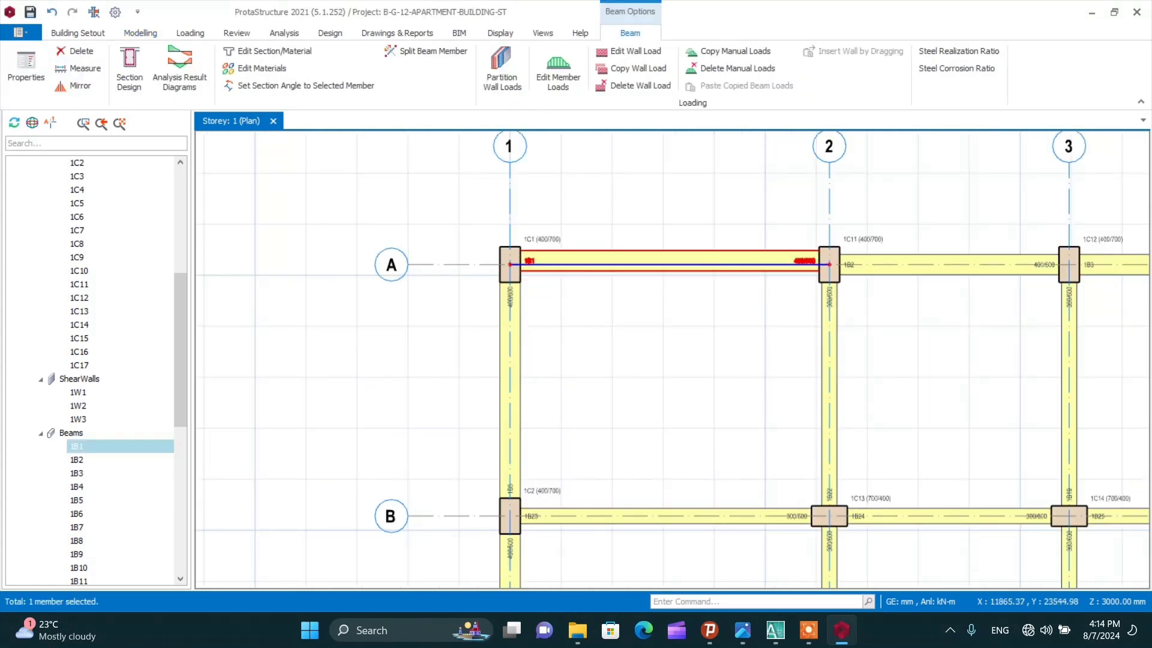
key("Escape")
scroll(528, 237, "up", 5)
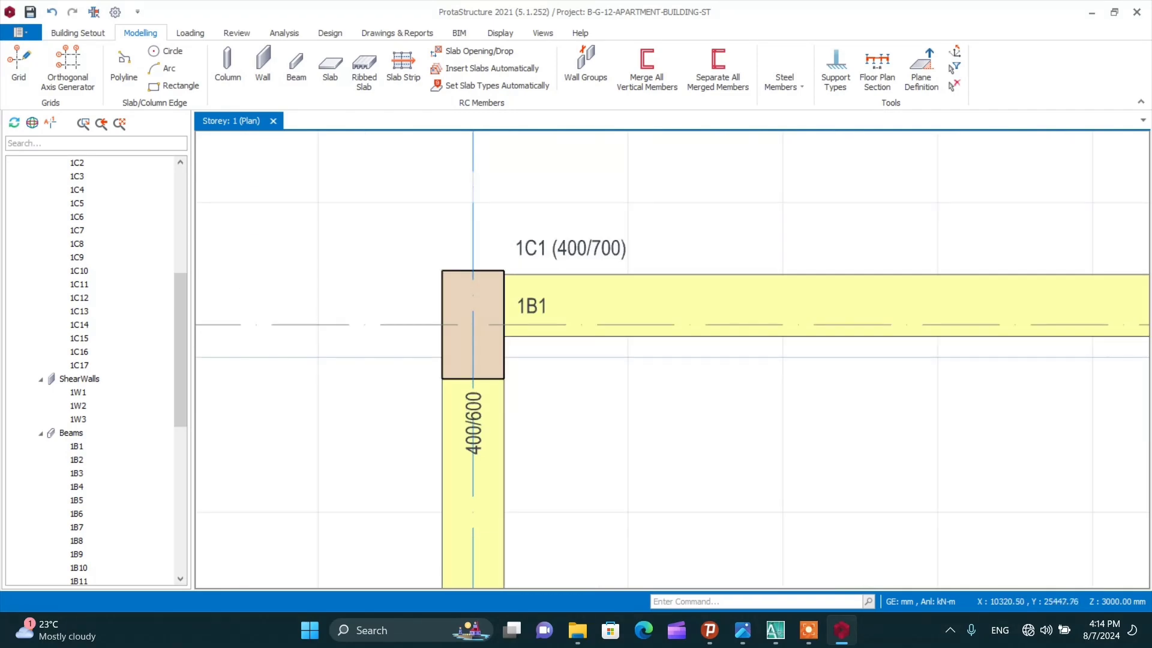
left_click(523, 290)
scroll(474, 351, "down", 4)
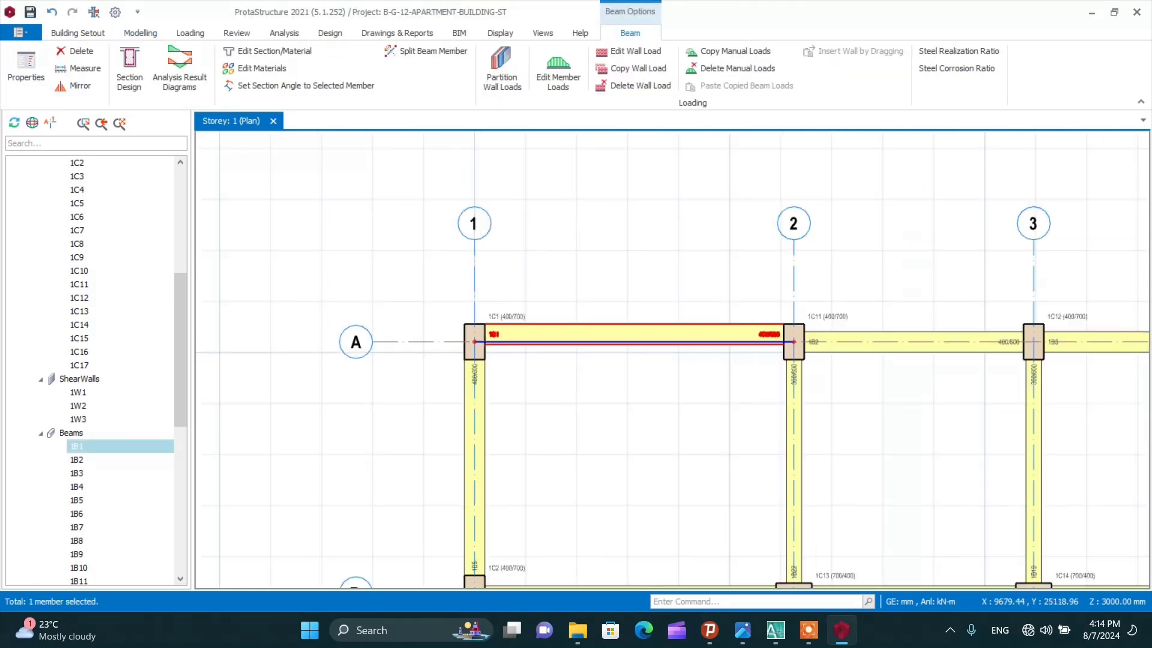
Shift the axis A beam between axes 2 and 3 outward until its edge is flush with the columns' outer faces
scroll(862, 333, "up", 3)
left_click(866, 348)
key("ctrl+Up")
key("ctrl+Up")
key("ctrl+Up")
key("ctrl+Up")
key("ctrl+Up")
key("ctrl+Up")
key("ctrl+Up")
key("ctrl+Up")
key("ctrl+Up")
key("ctrl+Up")
key("ctrl+Up")
key("ctrl+Up")
key("ctrl+Up")
key("ctrl+Up")
key("ctrl+Up")
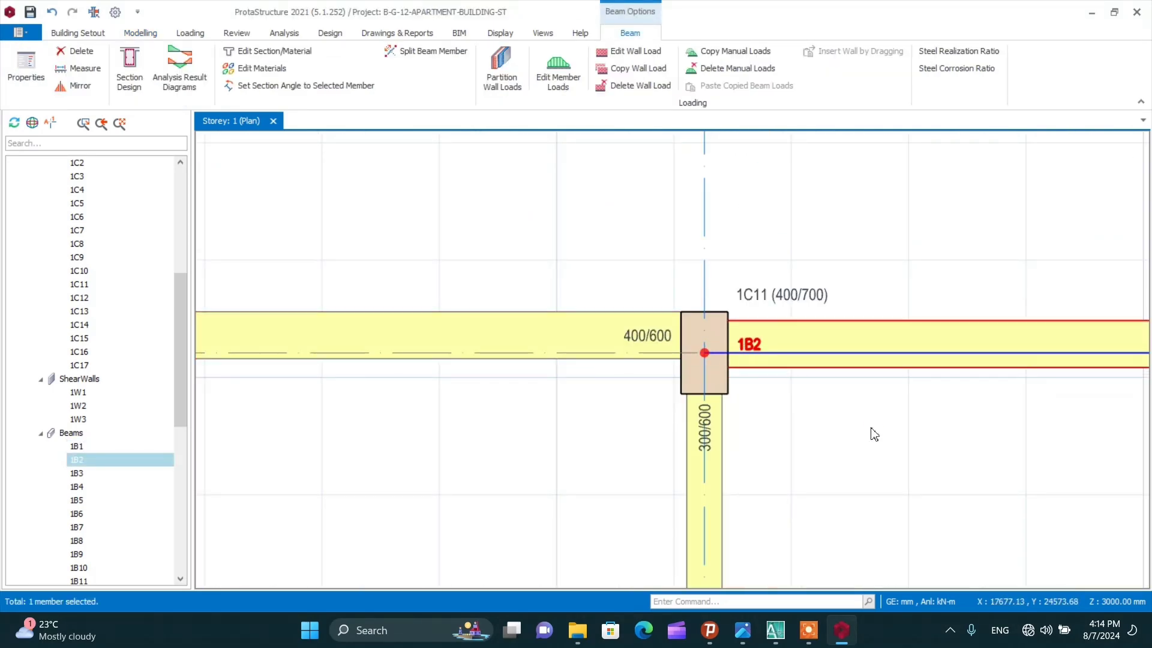
key("Escape")
Move the axis A beam between axes 3 and 4 outward to line up with the columns' outer faces
scroll(431, 325, "down", 4)
scroll(792, 311, "up", 3)
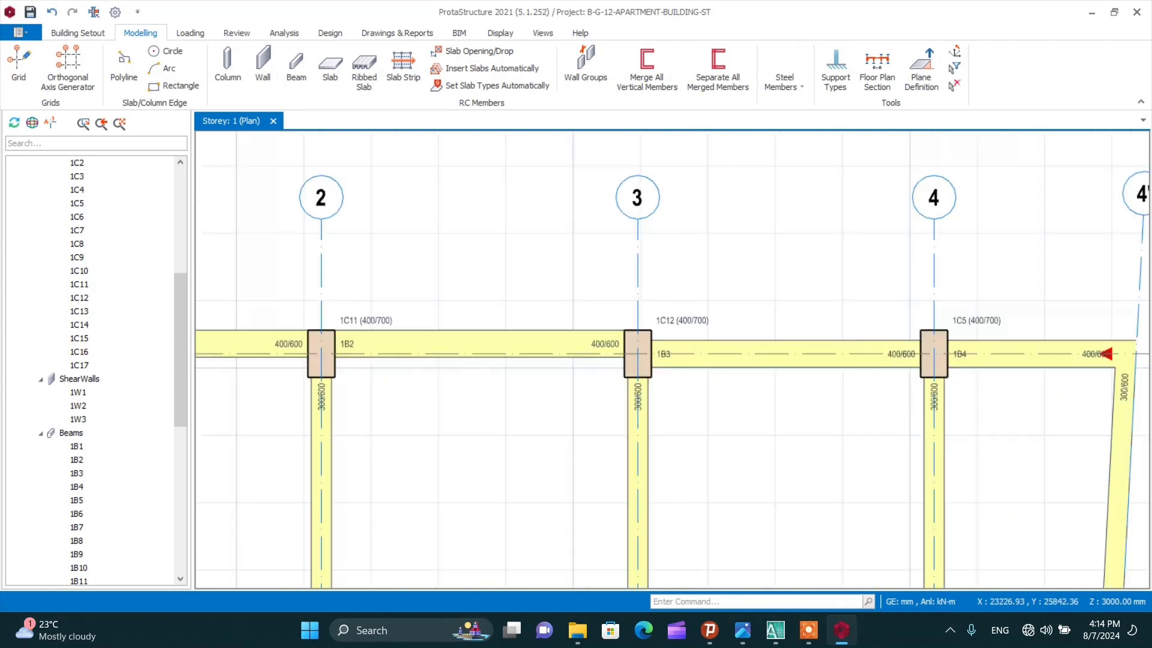
left_click(792, 362)
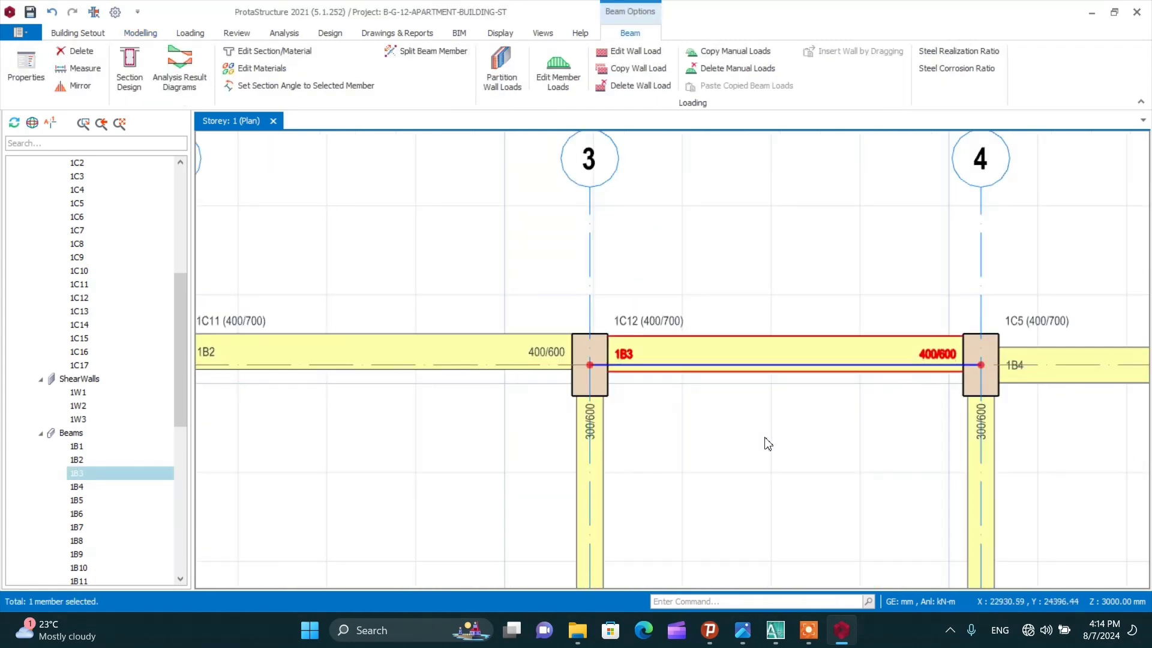
key("Escape")
Shift the axis A beam between axes 4 and 4' outward until it is flush with the outer face of the column on axis 4
scroll(768, 440, "down", 5)
scroll(809, 349, "up", 5)
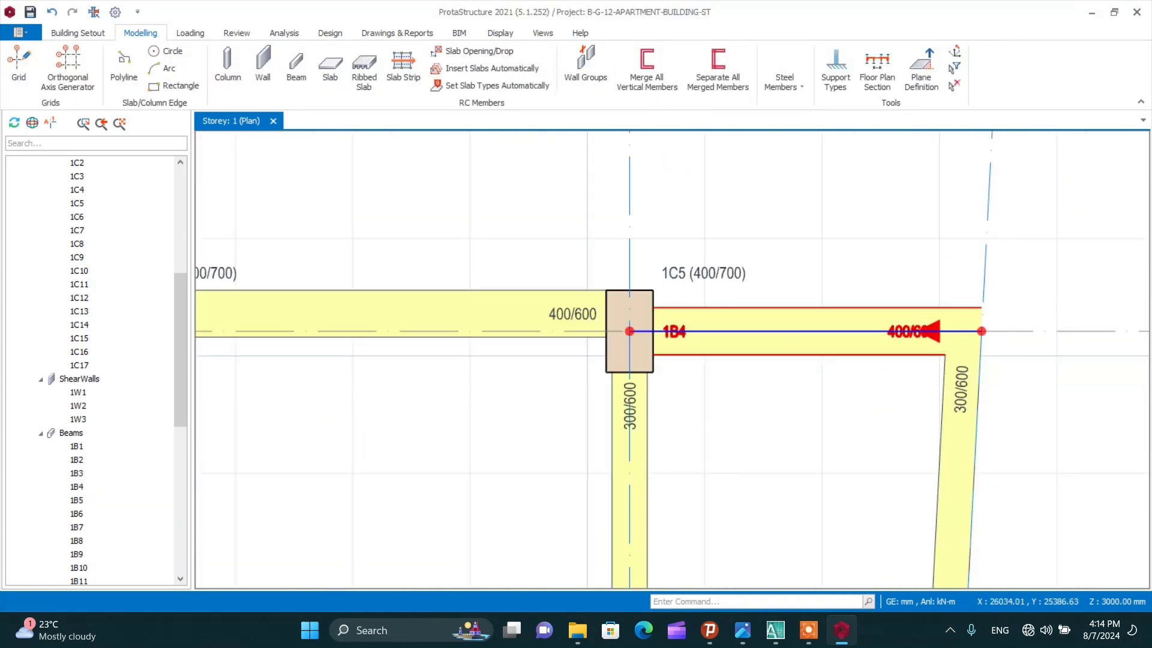
left_click(828, 327)
key("ctrl+Up")
key("ctrl+Up")
key("ctrl+Up")
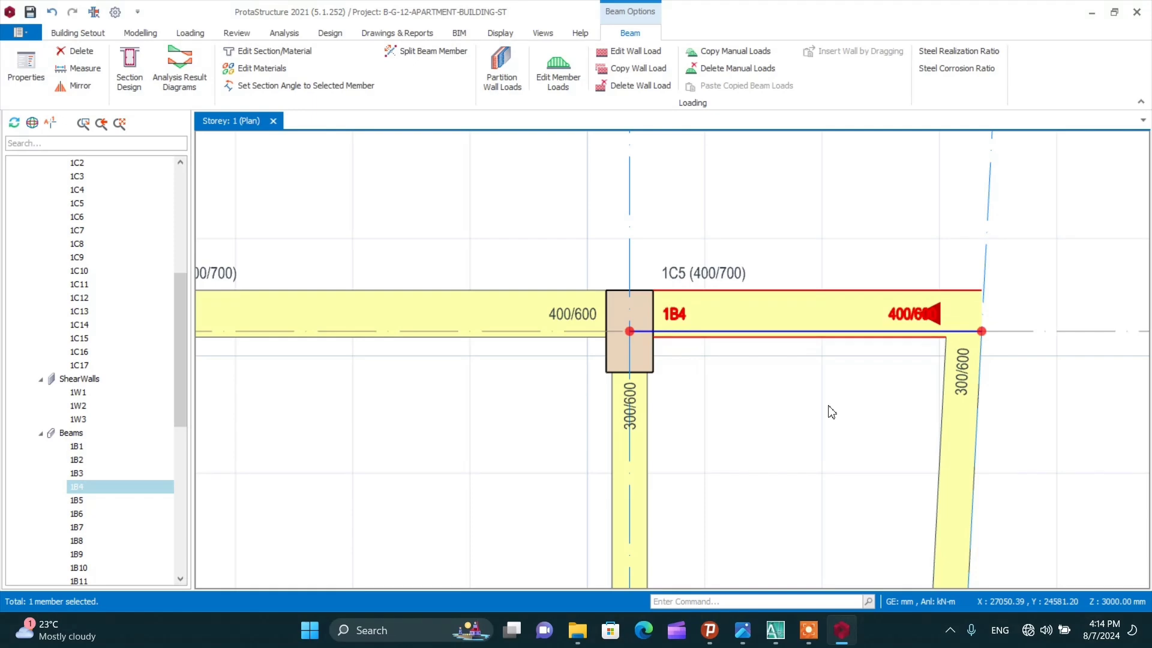
key("Escape")
scroll(832, 411, "down", 6)
scroll(831, 411, "up", 2)
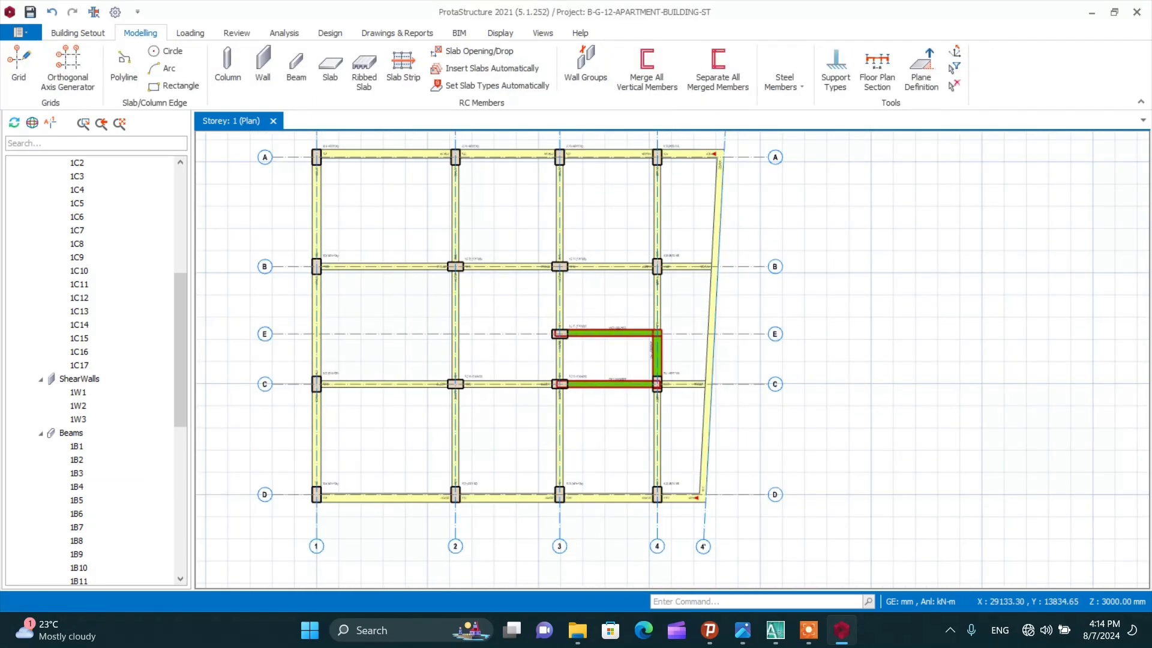
scroll(732, 405, "down", 1)
scroll(647, 227, "up", 1)
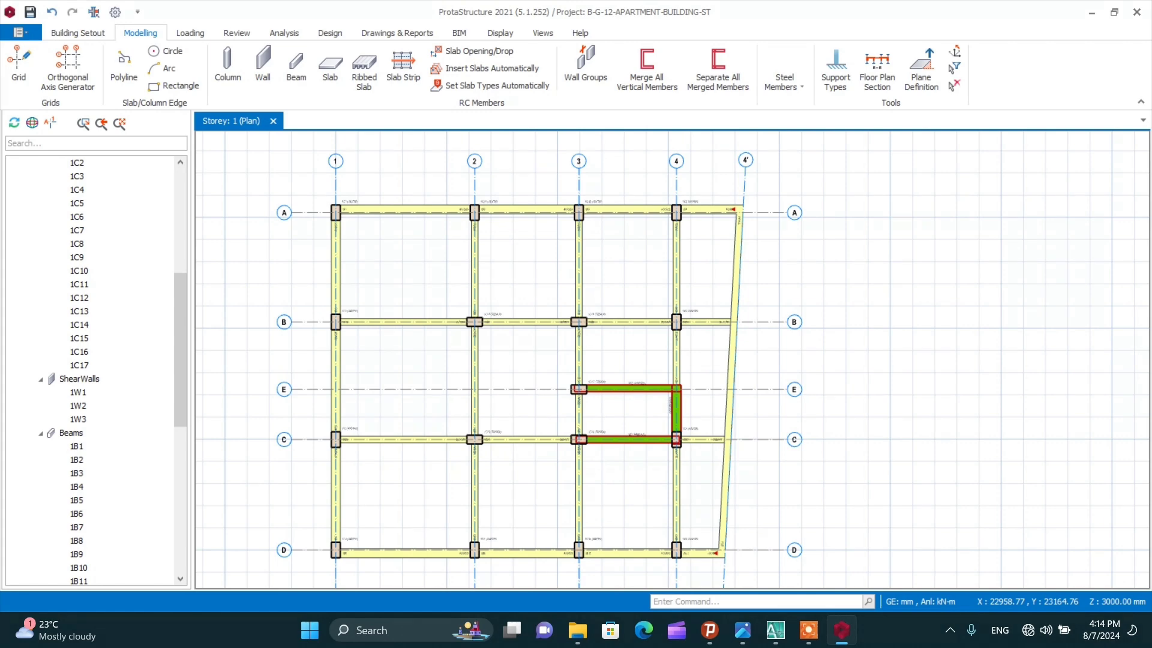
scroll(621, 259, "down", 1)
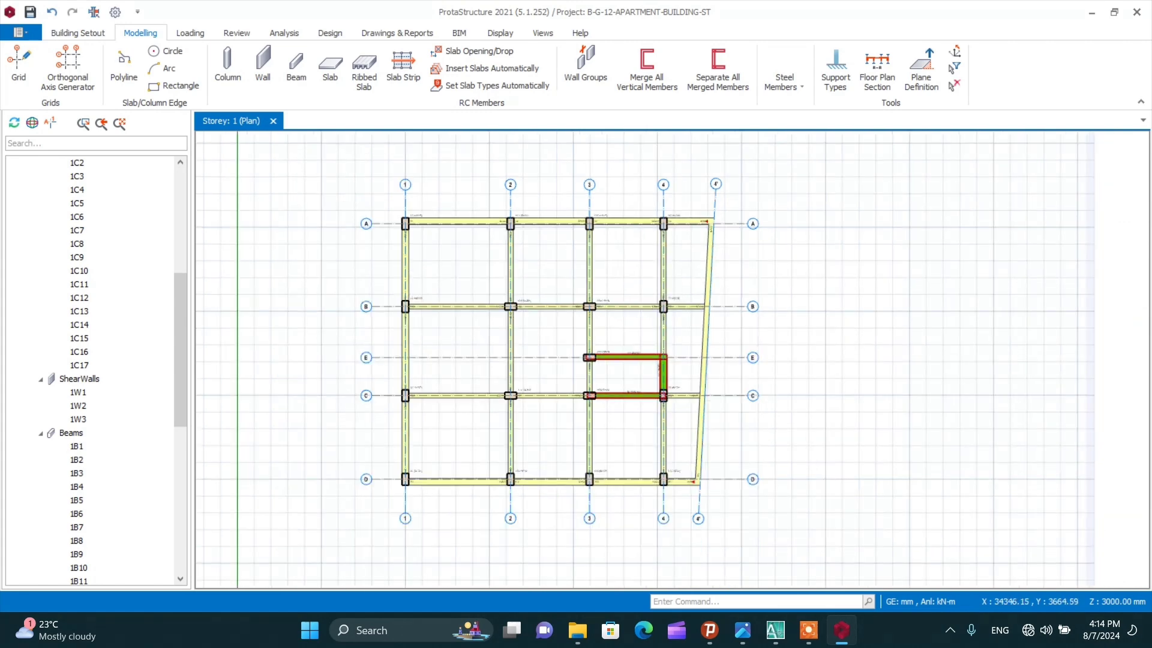